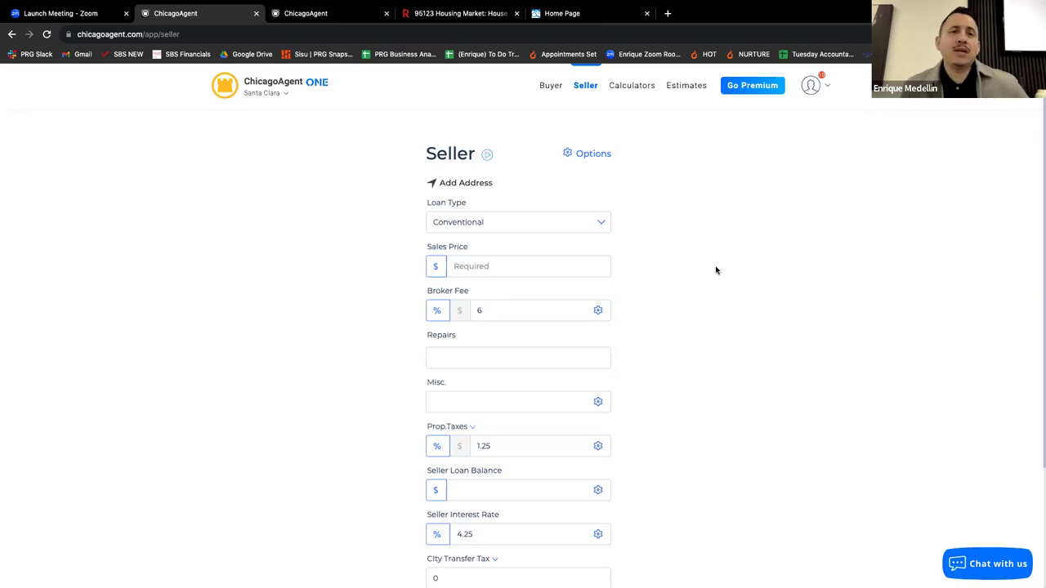
Step: Open the Rent vs Buy calculator from the list of calculators
{"action": "scroll", "coordinate": [457, 167], "scroll_direction": "up", "scroll_amount": 1}
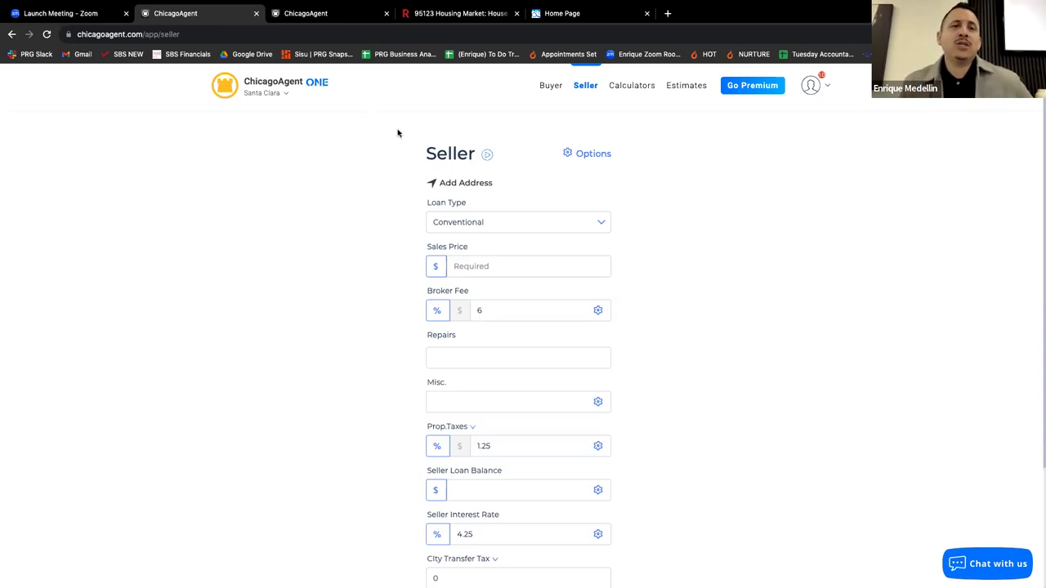
{"action": "left_click", "coordinate": [627, 87]}
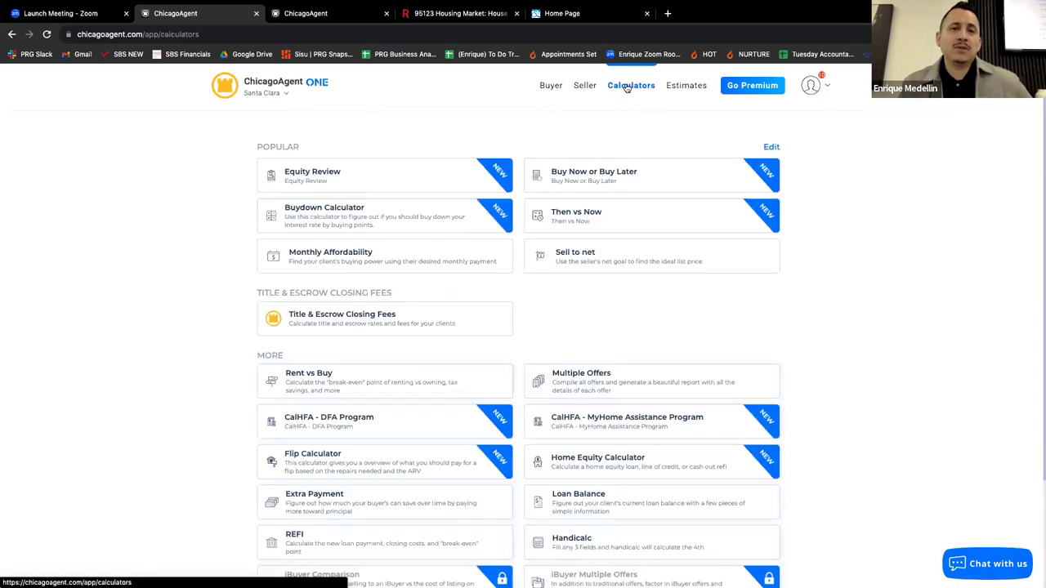
{"action": "scroll", "coordinate": [663, 417], "scroll_direction": "down", "scroll_amount": 3}
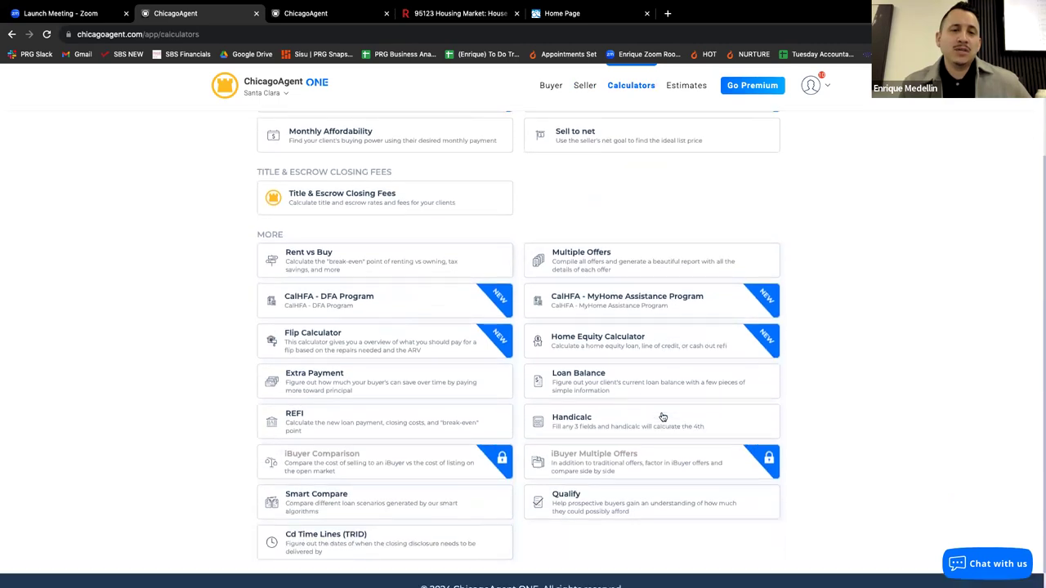
{"action": "scroll", "coordinate": [663, 417], "scroll_direction": "up", "scroll_amount": 3}
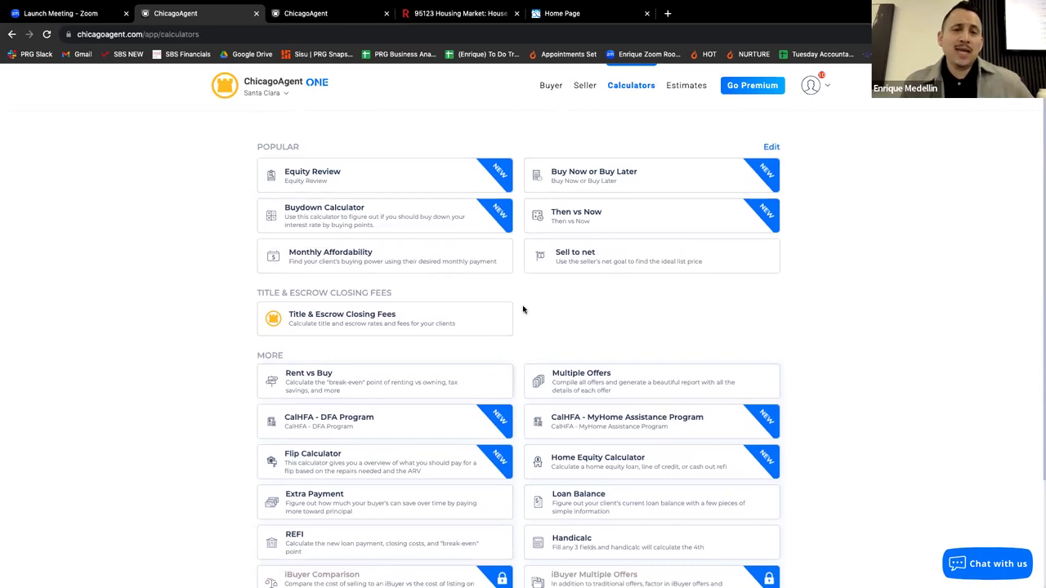
{"action": "scroll", "coordinate": [524, 310], "scroll_direction": "up", "scroll_amount": 5}
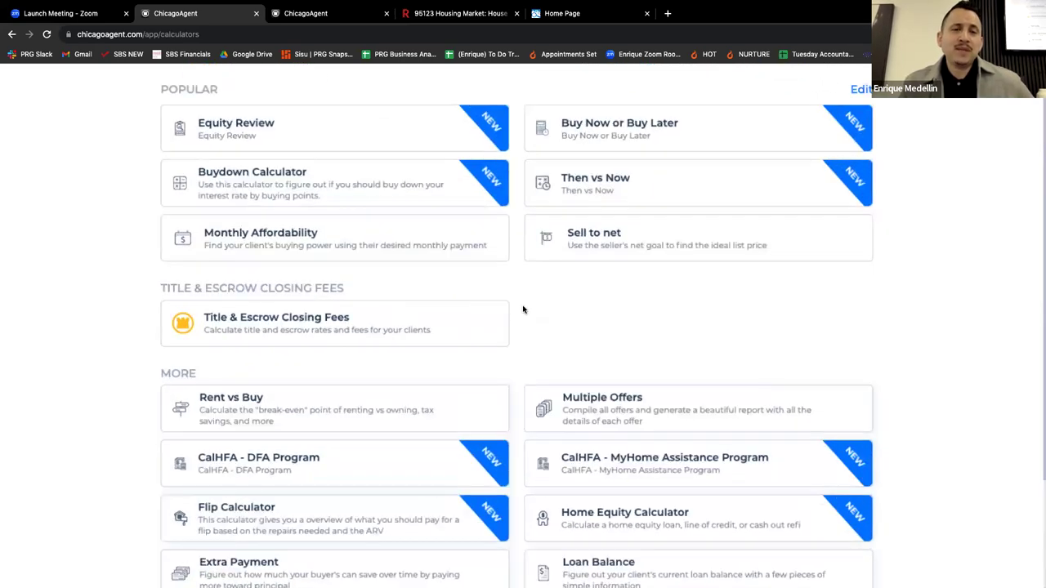
{"action": "scroll", "coordinate": [501, 322], "scroll_direction": "up", "scroll_amount": 1}
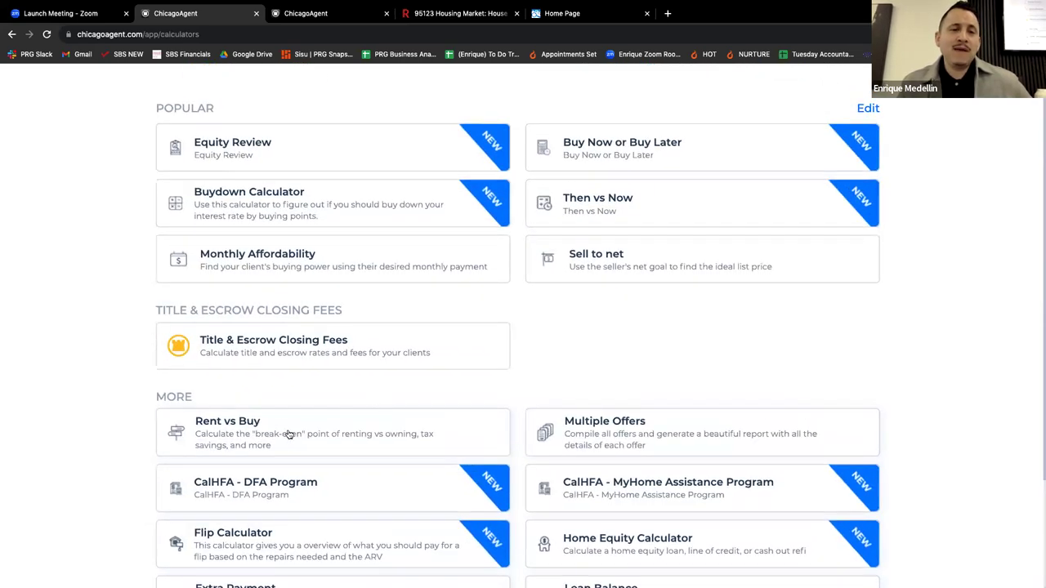
{"action": "left_click", "coordinate": [236, 428]}
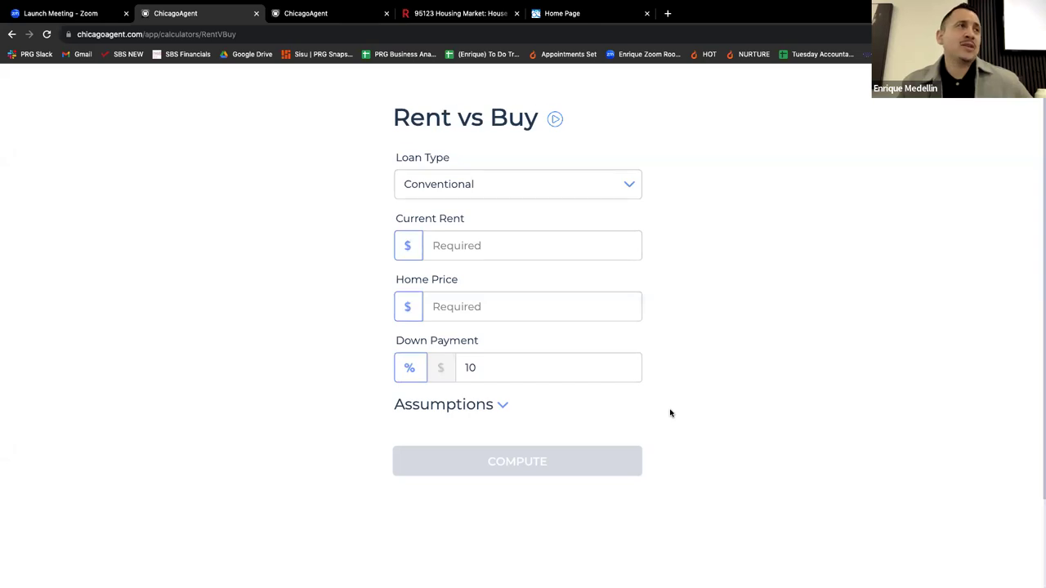
Step: Enter a current rent of $3,500 and a home price of $1,500,000 in the Rent vs Buy form
{"action": "key", "text": "super+plus"}
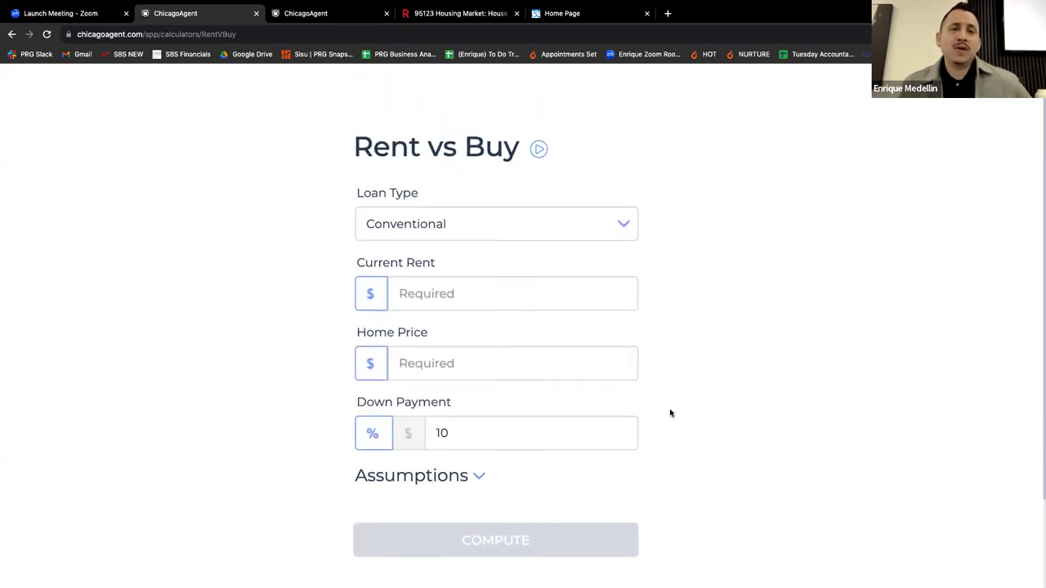
{"action": "left_click", "coordinate": [479, 295]}
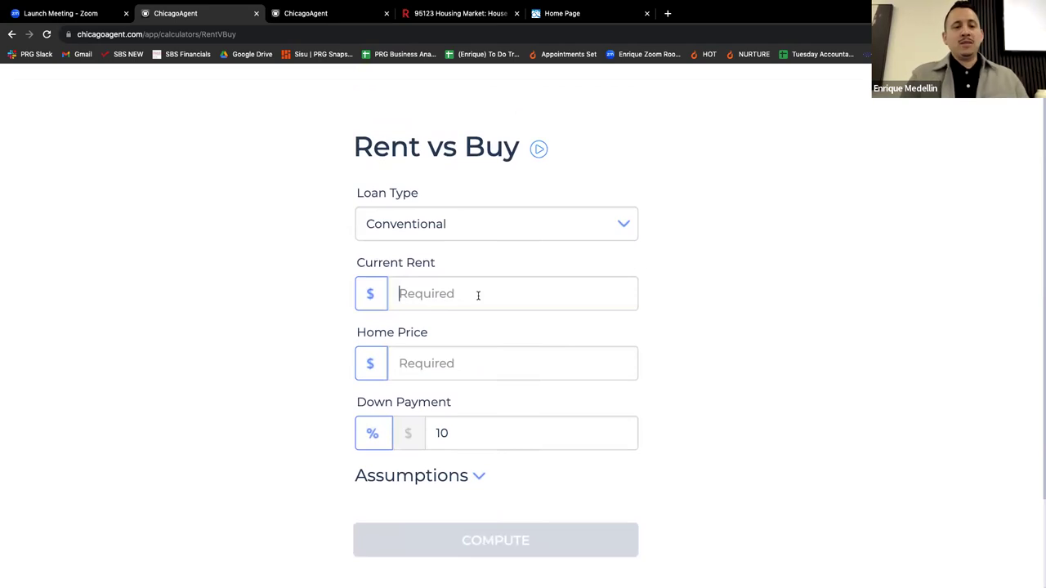
{"action": "type", "text": "3500"}
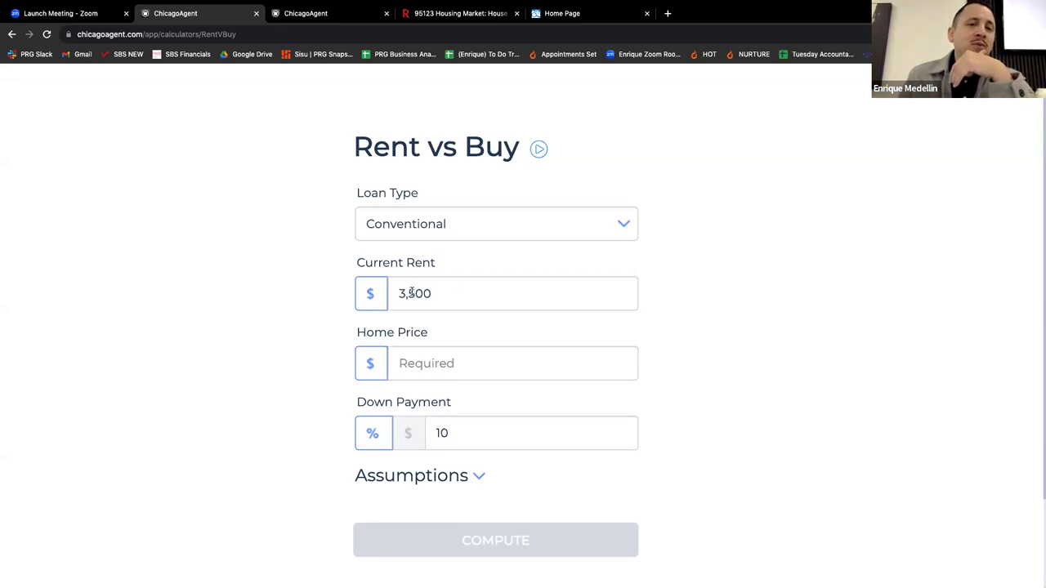
{"action": "left_click", "coordinate": [425, 353]}
{"action": "type", "text": "1"}
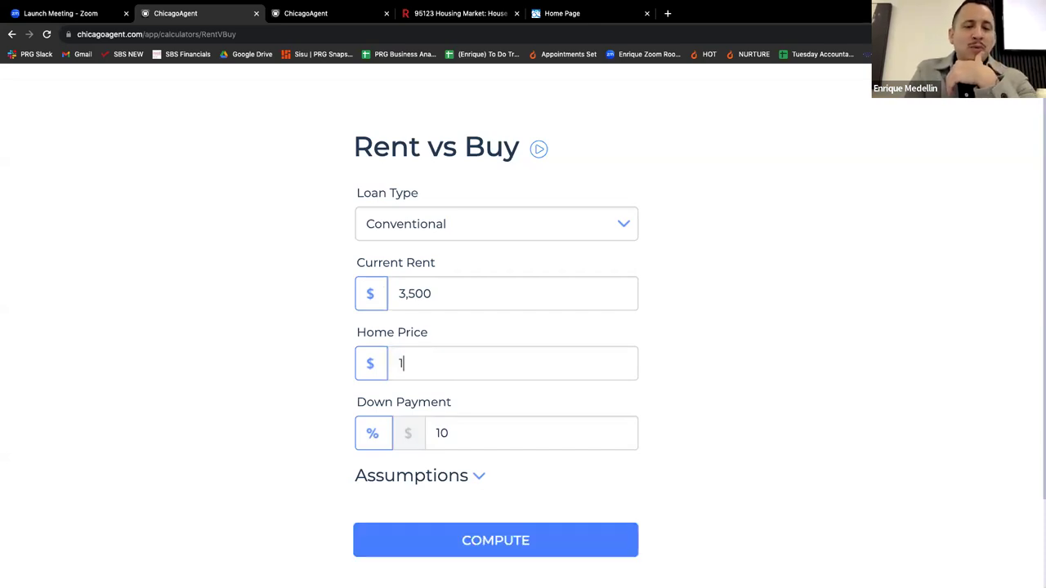
{"action": "type", "text": ",500,000"}
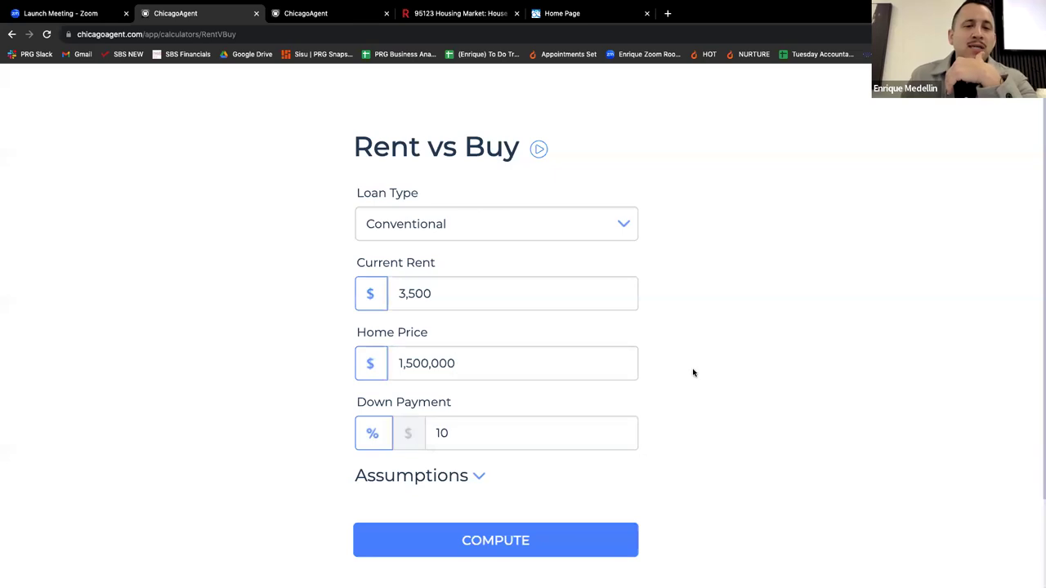
Step: Set the down payment to 20 percent
{"action": "left_click", "coordinate": [454, 434]}
{"action": "key", "text": "BackSpace"}
{"action": "key", "text": "BackSpace"}
{"action": "type", "text": "20"}
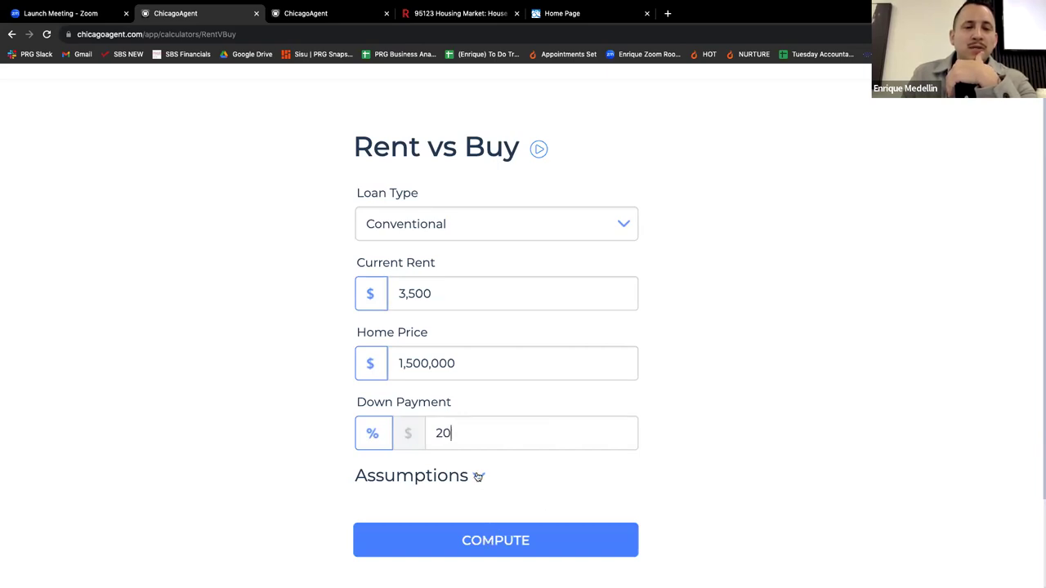
Step: Expand the calculator's assumptions and set the interest rate to 6.5 percent
{"action": "left_click", "coordinate": [479, 476]}
{"action": "scroll", "coordinate": [478, 477], "scroll_direction": "down", "scroll_amount": 3}
{"action": "scroll", "coordinate": [478, 477], "scroll_direction": "down", "scroll_amount": 3}
{"action": "scroll", "coordinate": [479, 474], "scroll_direction": "up", "scroll_amount": 1}
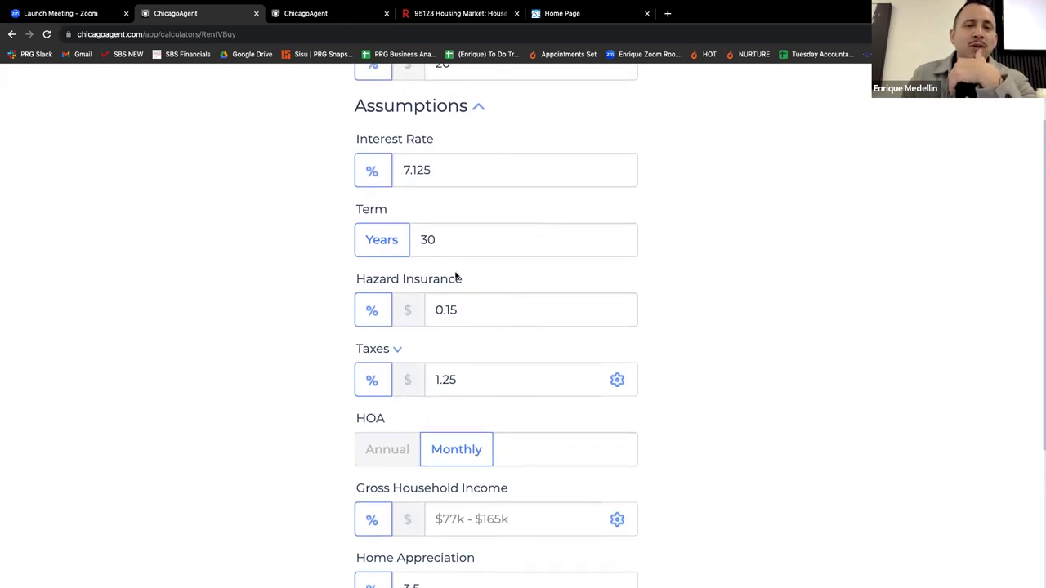
{"action": "scroll", "coordinate": [456, 379], "scroll_direction": "down", "scroll_amount": 3}
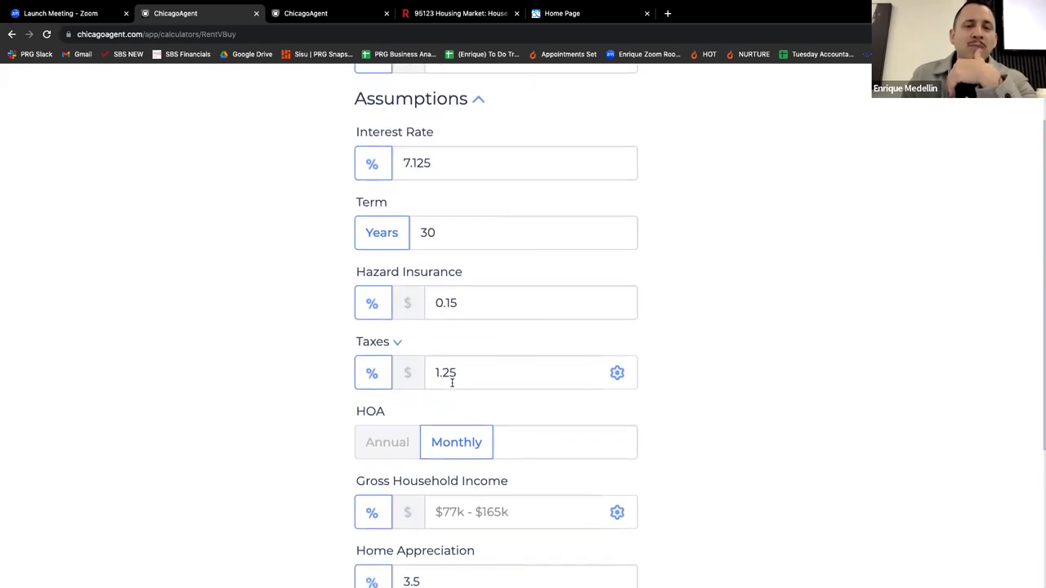
{"action": "scroll", "coordinate": [451, 383], "scroll_direction": "down", "scroll_amount": 2}
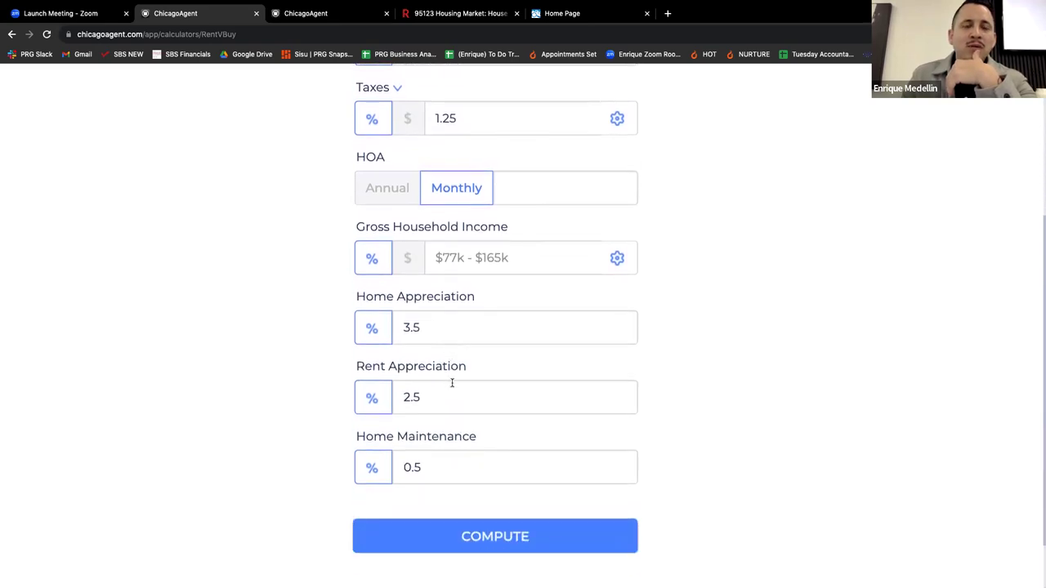
{"action": "scroll", "coordinate": [454, 384], "scroll_direction": "up", "scroll_amount": 5}
{"action": "scroll", "coordinate": [452, 382], "scroll_direction": "up", "scroll_amount": 2}
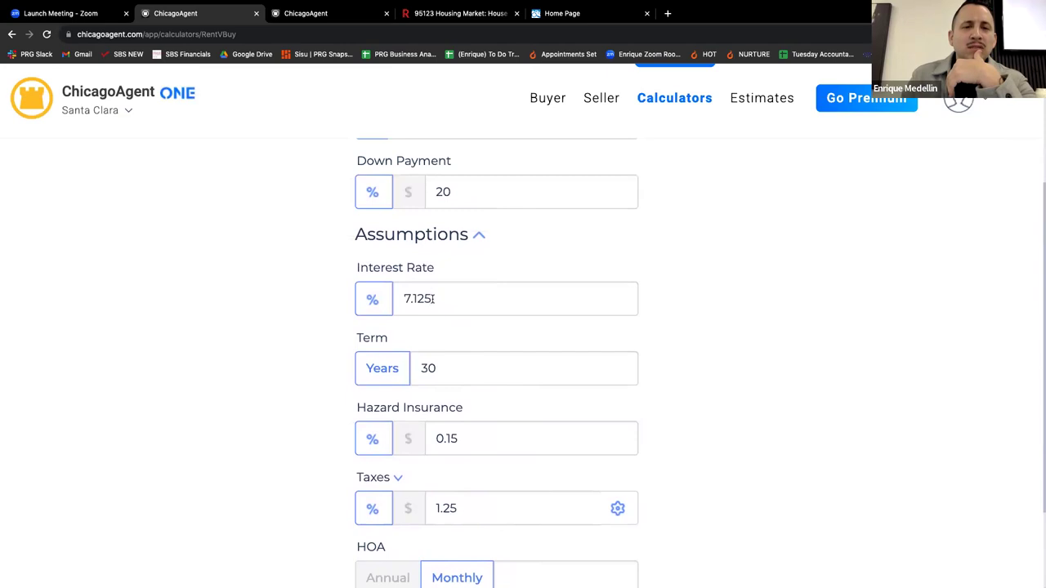
{"action": "double_click", "coordinate": [429, 298]}
{"action": "type", "text": "6.5"}
{"action": "scroll", "coordinate": [507, 449], "scroll_direction": "down", "scroll_amount": 5}
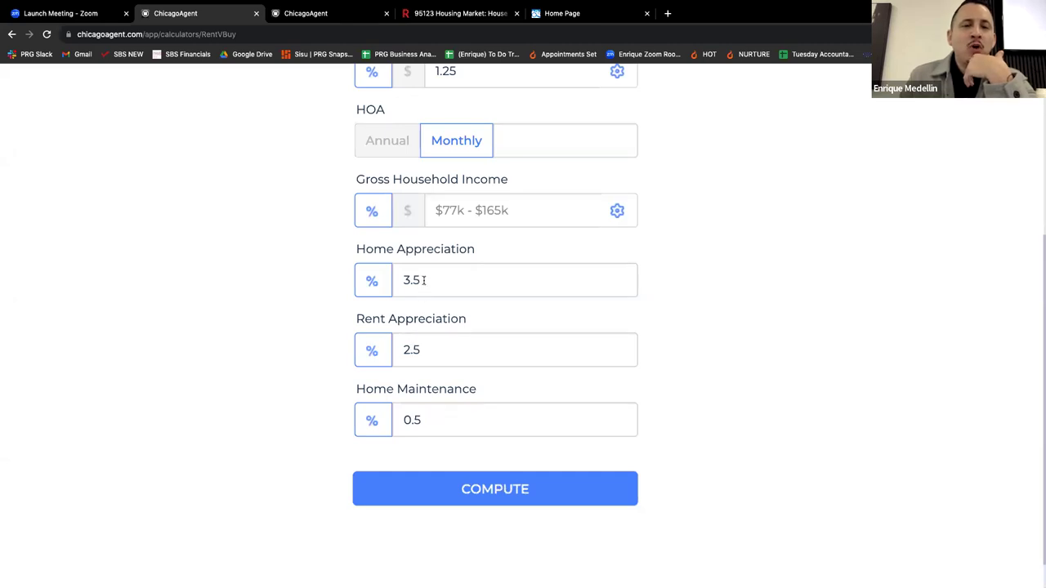
{"action": "scroll", "coordinate": [494, 385], "scroll_direction": "up", "scroll_amount": 1}
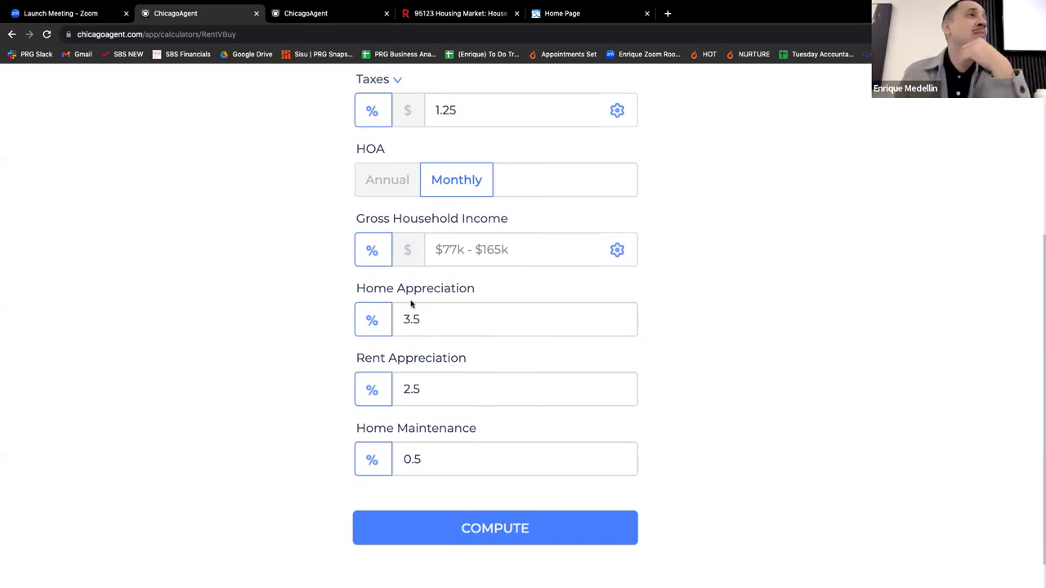
Step: Switch to Redfin, search for Sunnyvale, CA, and open the city's market insights
{"action": "left_click", "coordinate": [449, 14]}
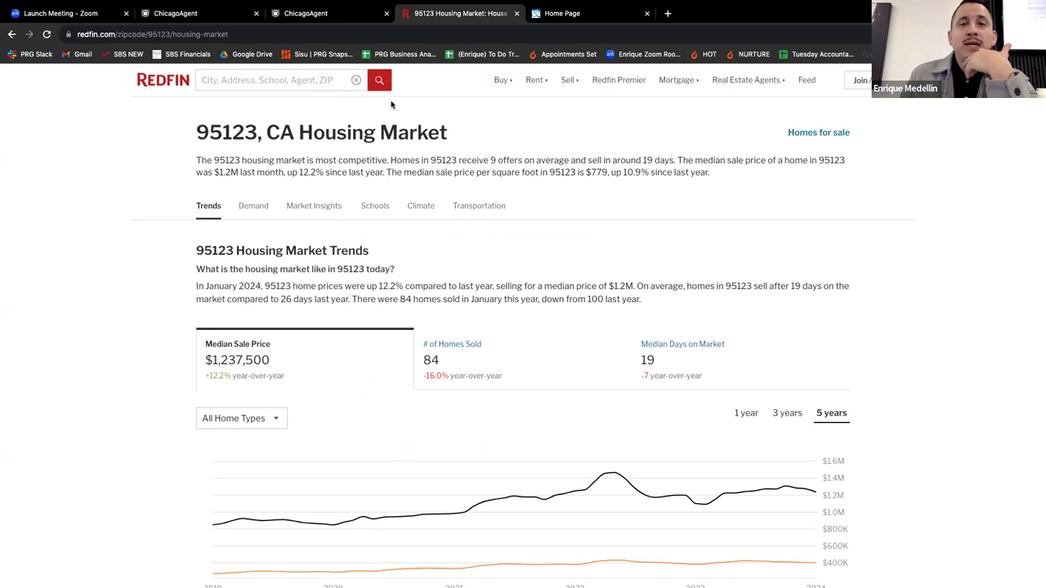
{"action": "left_click", "coordinate": [321, 79]}
{"action": "type", "text": "su"}
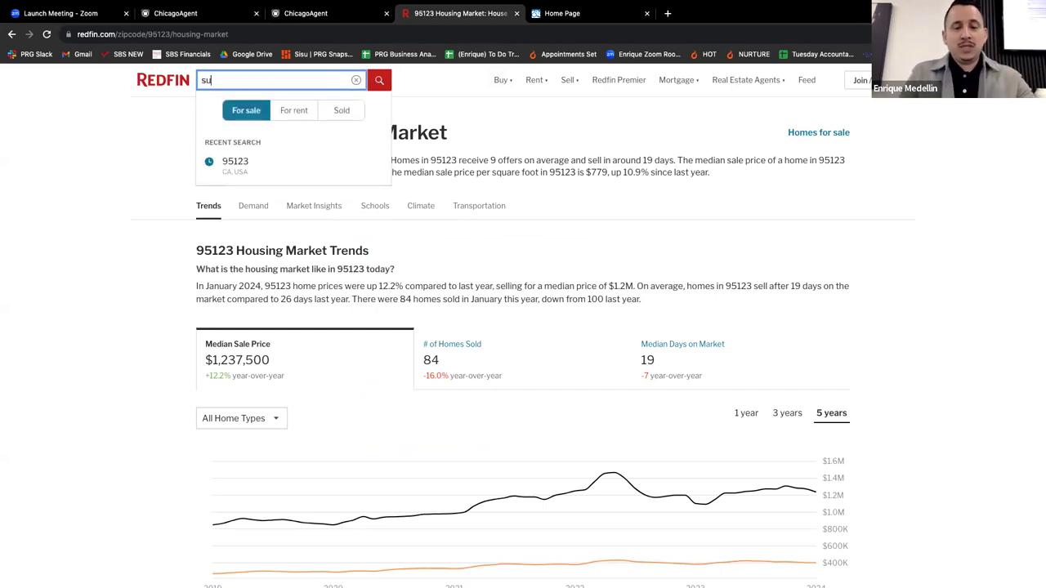
{"action": "type", "text": "nnyvale"}
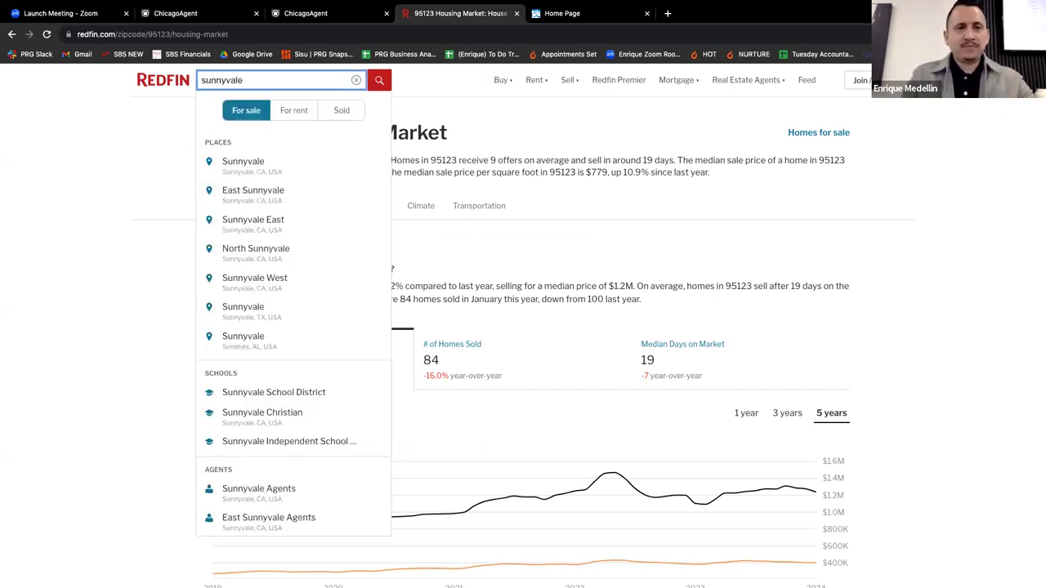
{"action": "left_click", "coordinate": [264, 163]}
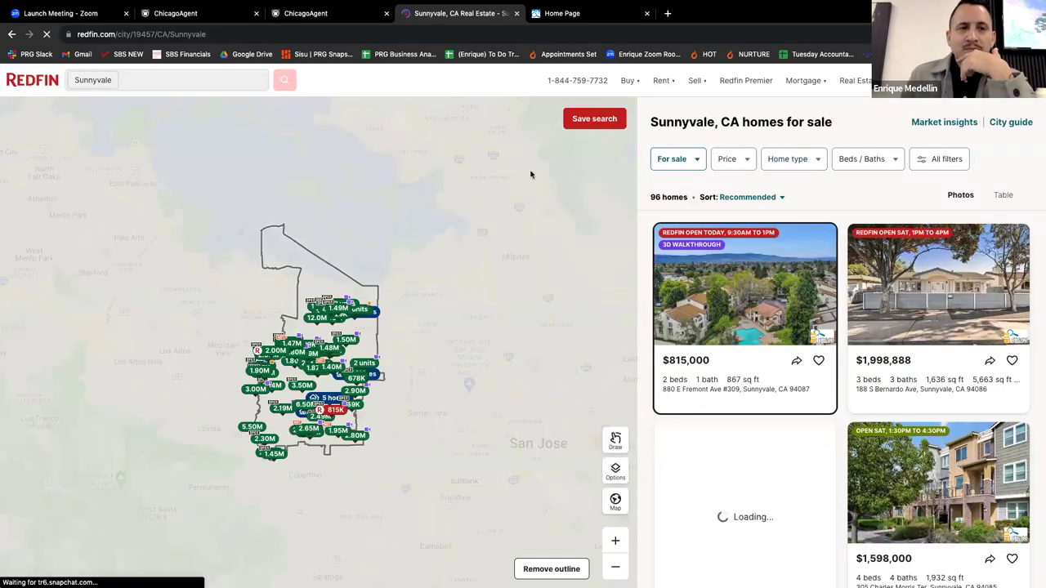
{"action": "left_click", "coordinate": [943, 123]}
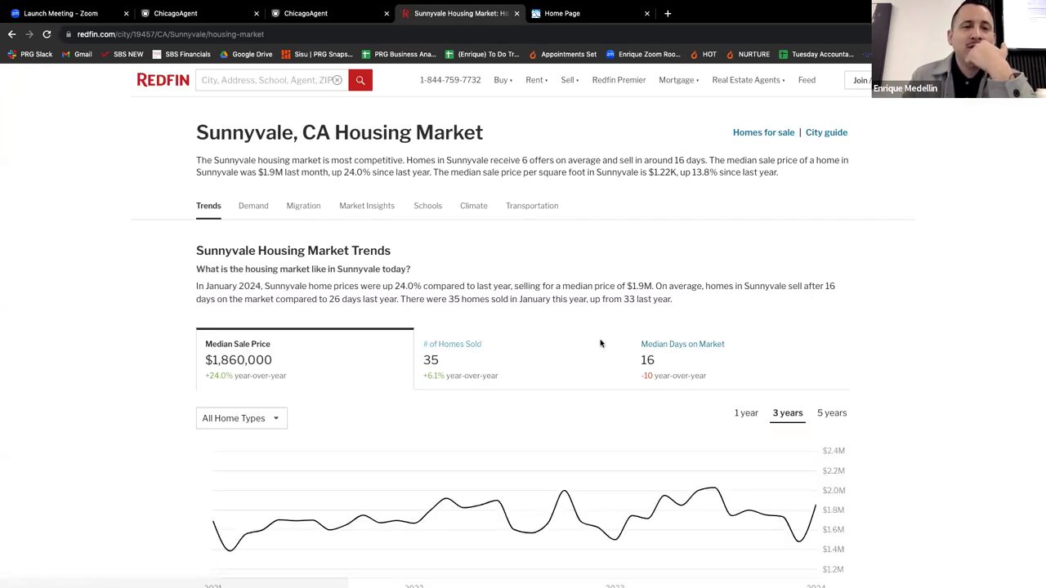
Step: Examine Sunnyvale's housing market trends for all home types, including median sale price, homes sold and days on market
{"action": "scroll", "coordinate": [600, 343], "scroll_direction": "down", "scroll_amount": 1}
{"action": "scroll", "coordinate": [600, 330], "scroll_direction": "up", "scroll_amount": 3}
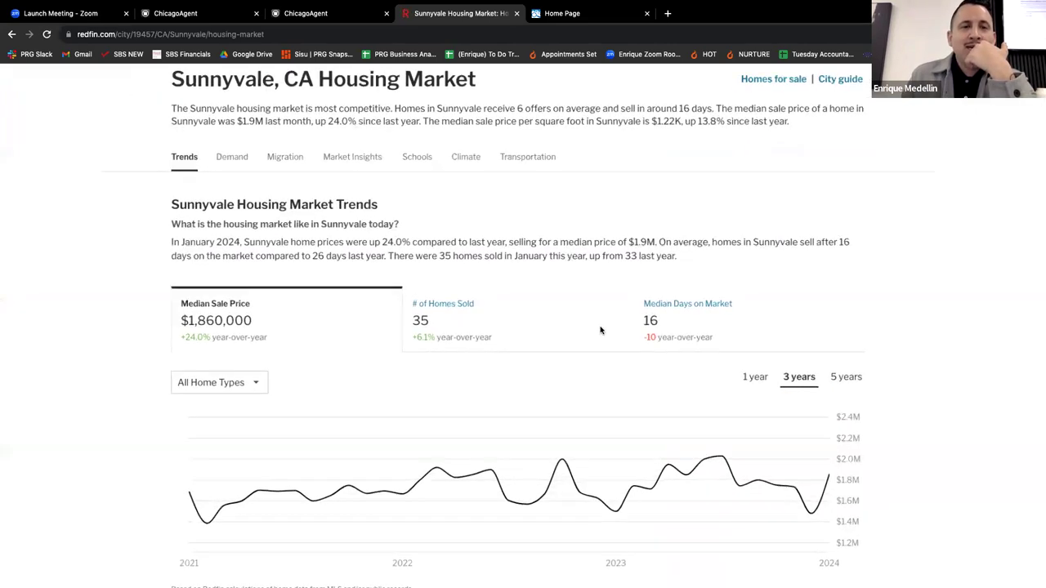
{"action": "scroll", "coordinate": [600, 330], "scroll_direction": "up", "scroll_amount": 1}
{"action": "scroll", "coordinate": [358, 259], "scroll_direction": "down", "scroll_amount": 1}
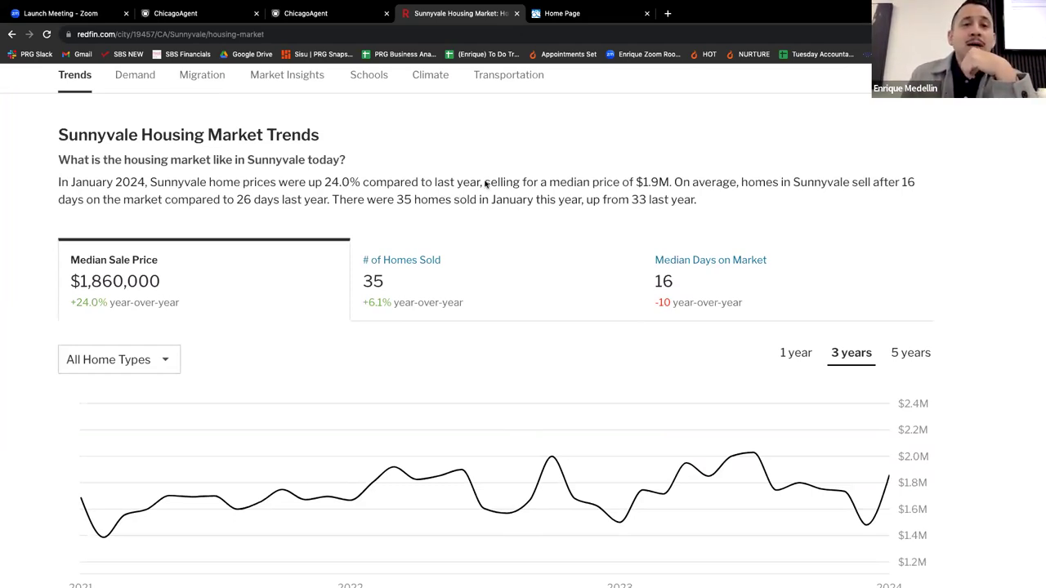
{"action": "scroll", "coordinate": [656, 183], "scroll_direction": "right", "scroll_amount": 2}
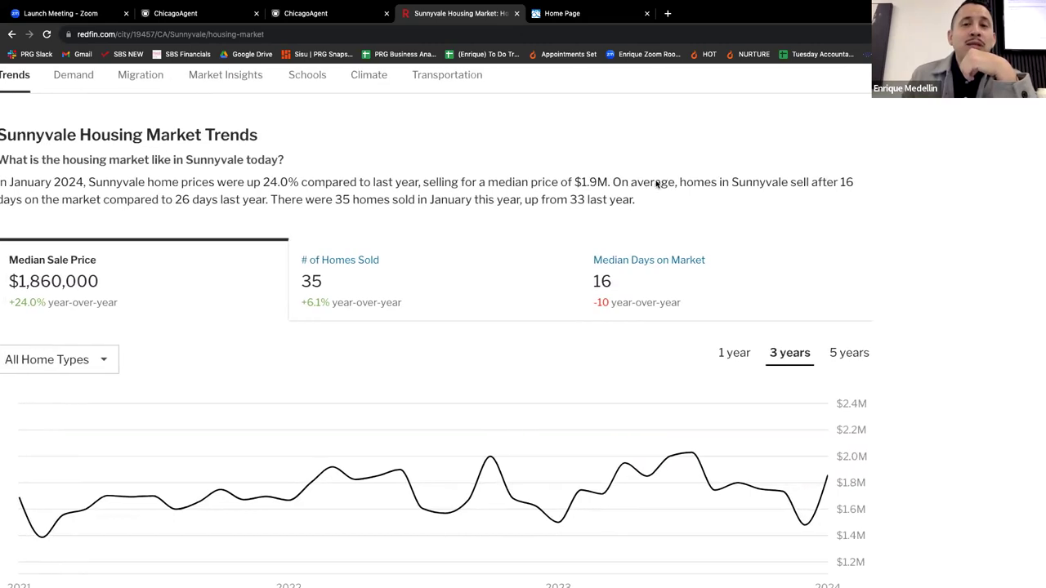
{"action": "scroll", "coordinate": [657, 183], "scroll_direction": "right", "scroll_amount": 1}
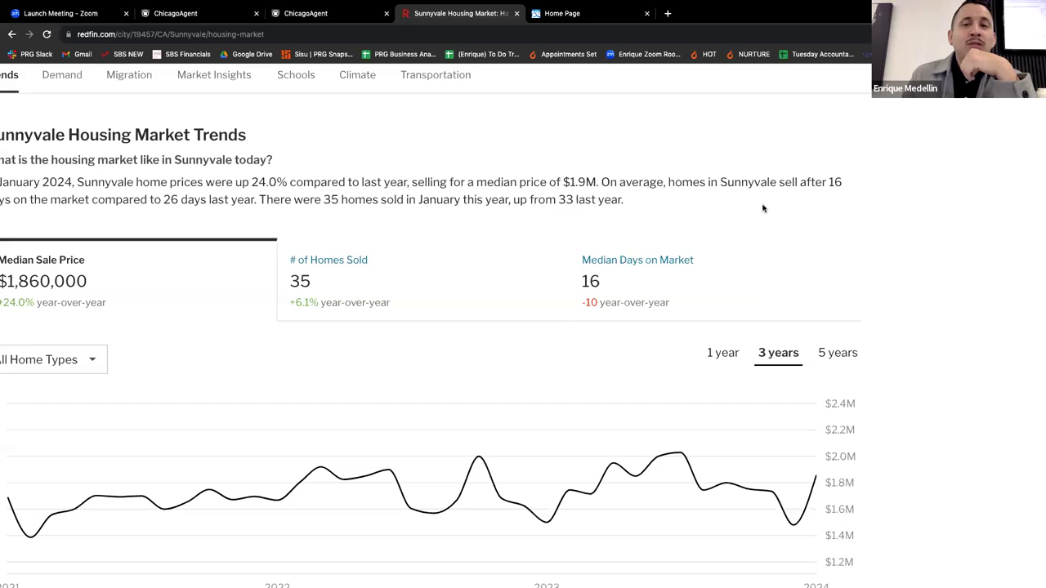
{"action": "scroll", "coordinate": [761, 210], "scroll_direction": "left", "scroll_amount": 2}
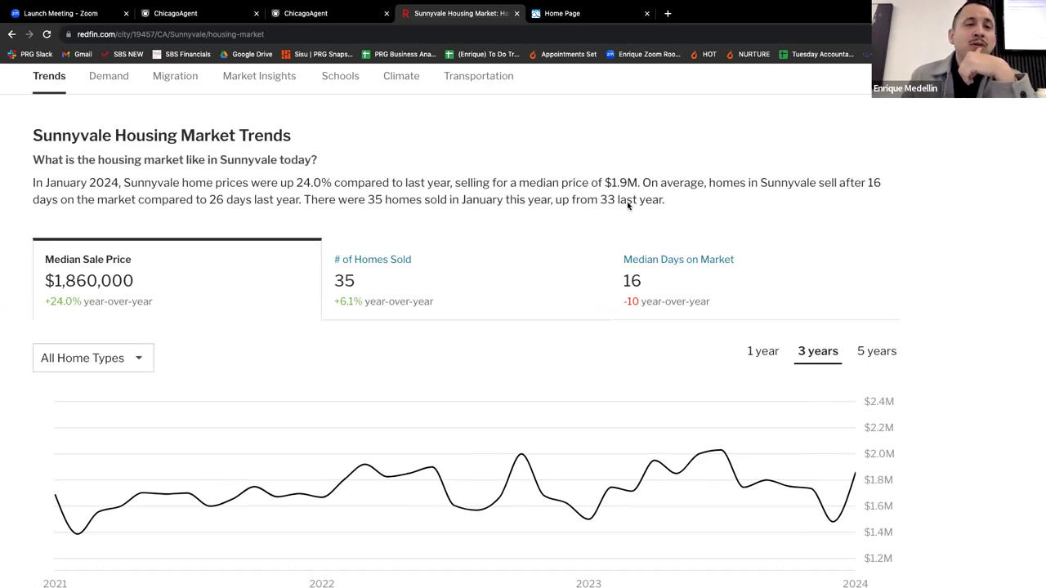
Step: Filter the Sunnyvale market trends to Townhouses and examine the median sale price and its three-year chart
{"action": "scroll", "coordinate": [266, 249], "scroll_direction": "down", "scroll_amount": 3}
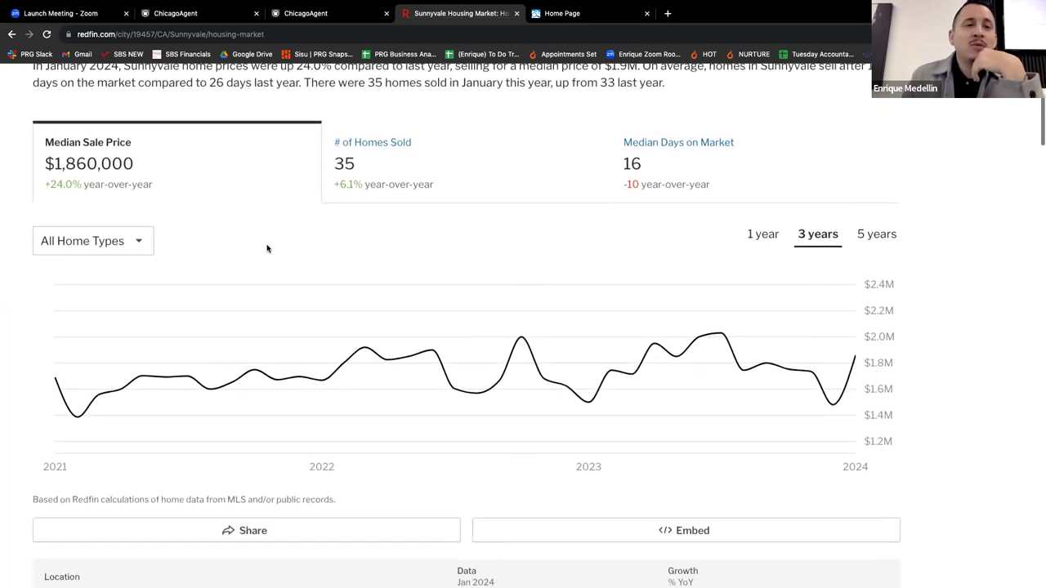
{"action": "left_click", "coordinate": [143, 247]}
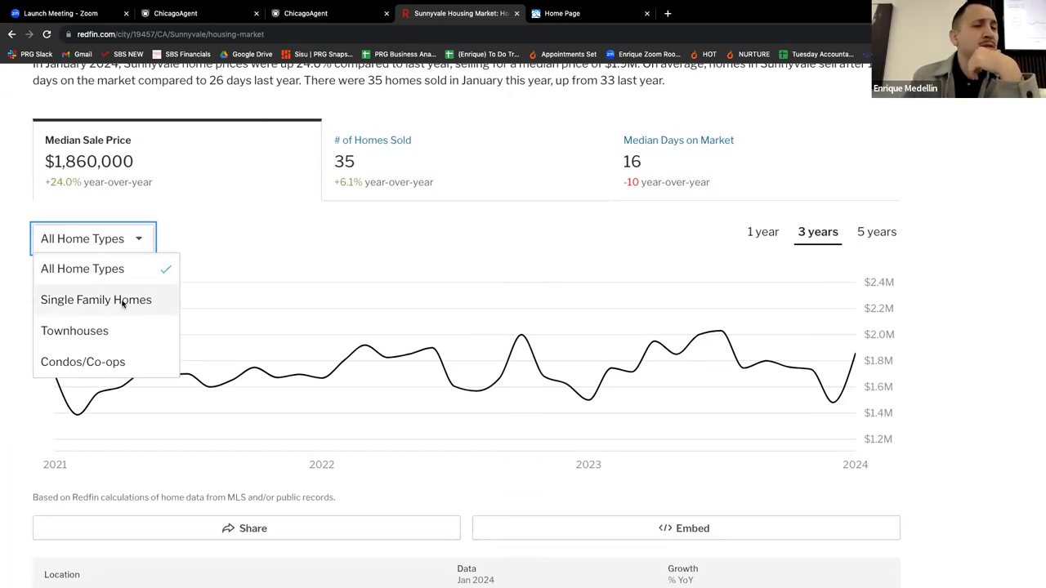
{"action": "left_click", "coordinate": [88, 332]}
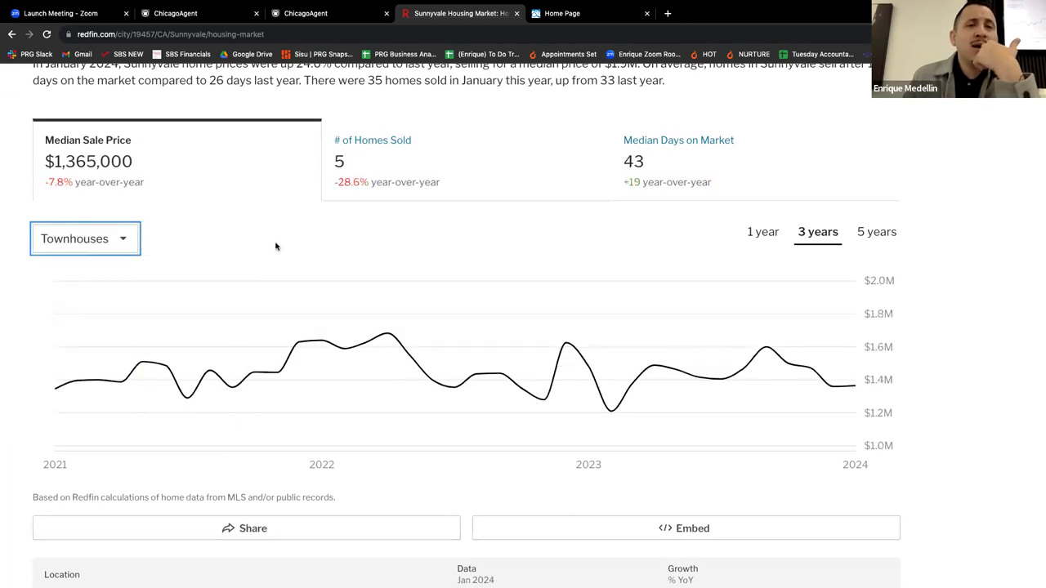
{"action": "scroll", "coordinate": [277, 247], "scroll_direction": "up", "scroll_amount": 3}
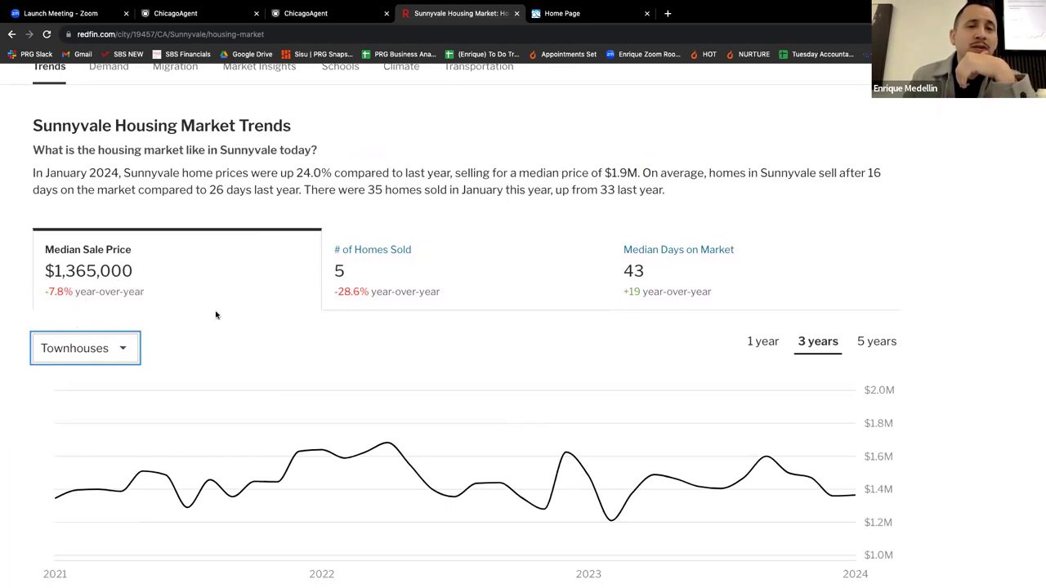
{"action": "scroll", "coordinate": [216, 313], "scroll_direction": "down", "scroll_amount": 3}
{"action": "scroll", "coordinate": [216, 314], "scroll_direction": "up", "scroll_amount": 3}
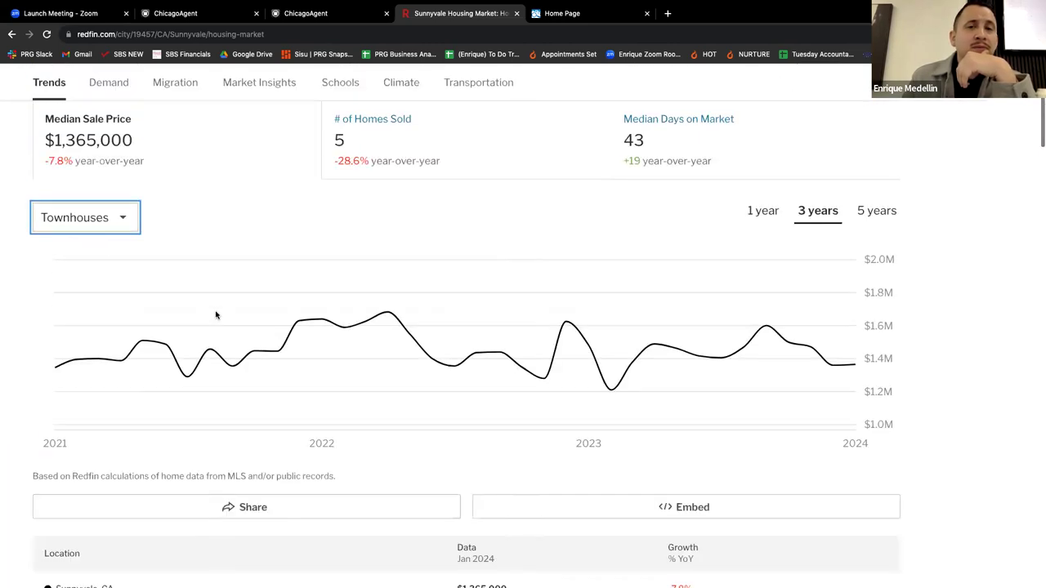
{"action": "scroll", "coordinate": [368, 300], "scroll_direction": "up", "scroll_amount": 1}
{"action": "scroll", "coordinate": [367, 300], "scroll_direction": "down", "scroll_amount": 2}
{"action": "scroll", "coordinate": [368, 301], "scroll_direction": "down", "scroll_amount": 1}
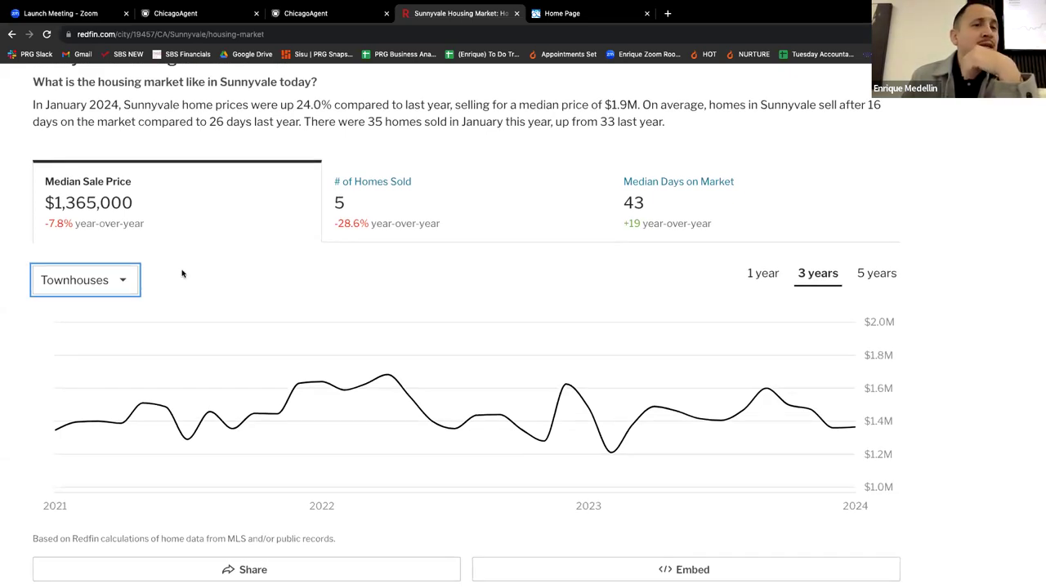
Step: Compare Sunnyvale's median sale price trends for Single Family Homes, Condos/Co-ops, All Home Types and Townhouses
{"action": "left_click", "coordinate": [122, 278]}
{"action": "left_click", "coordinate": [98, 341]}
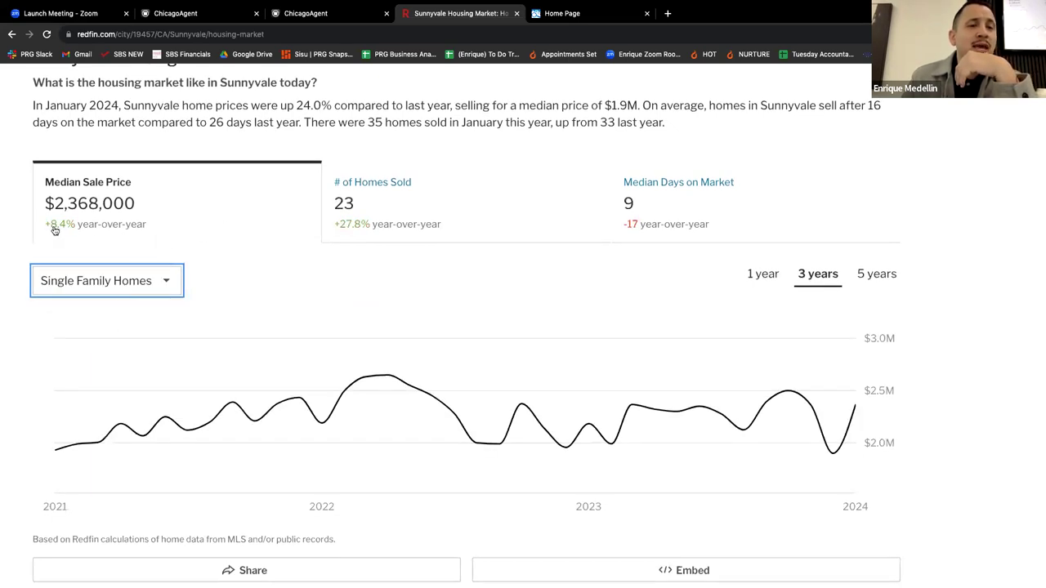
{"action": "left_click", "coordinate": [148, 282]}
{"action": "left_click", "coordinate": [103, 409]}
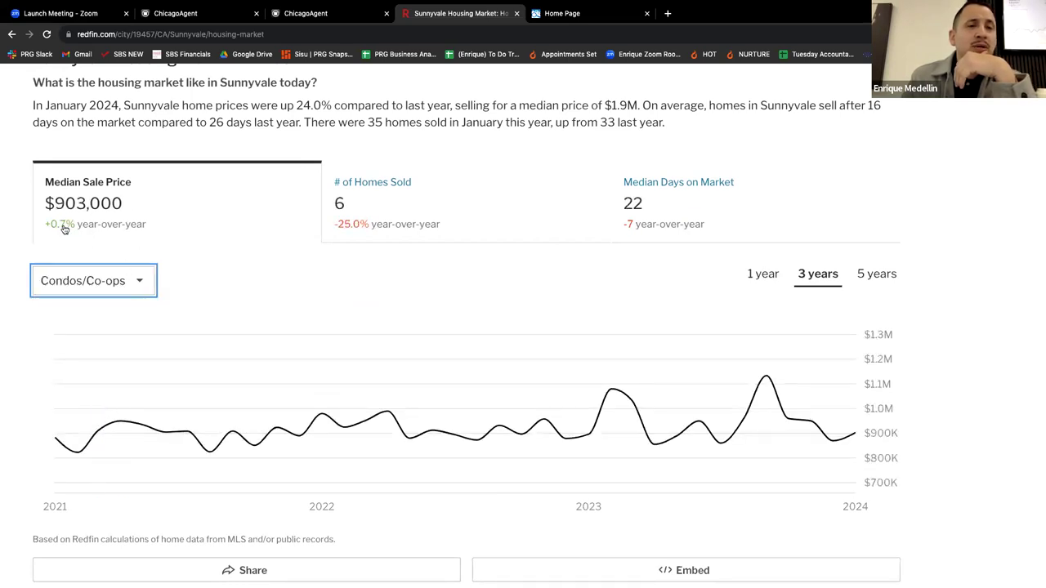
{"action": "left_click", "coordinate": [126, 283]}
{"action": "left_click", "coordinate": [103, 312]}
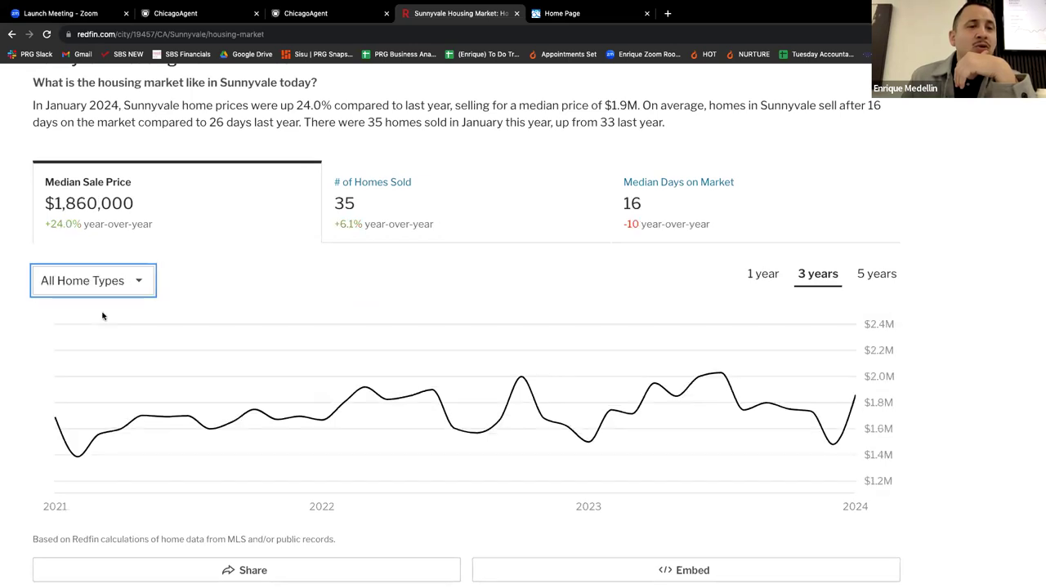
{"action": "left_click", "coordinate": [141, 284]}
{"action": "left_click", "coordinate": [97, 375]}
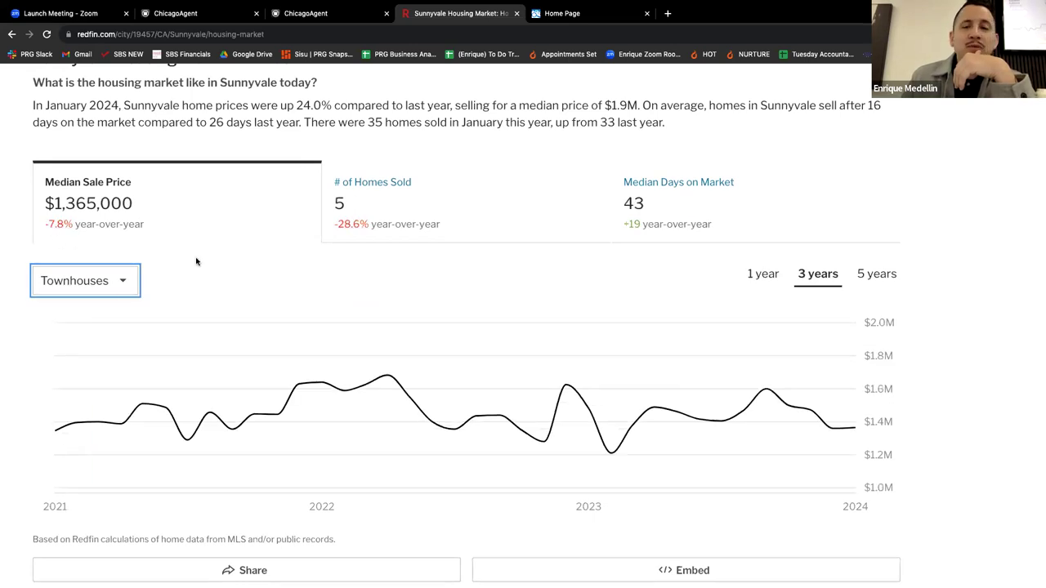
{"action": "scroll", "coordinate": [196, 261], "scroll_direction": "down", "scroll_amount": 3}
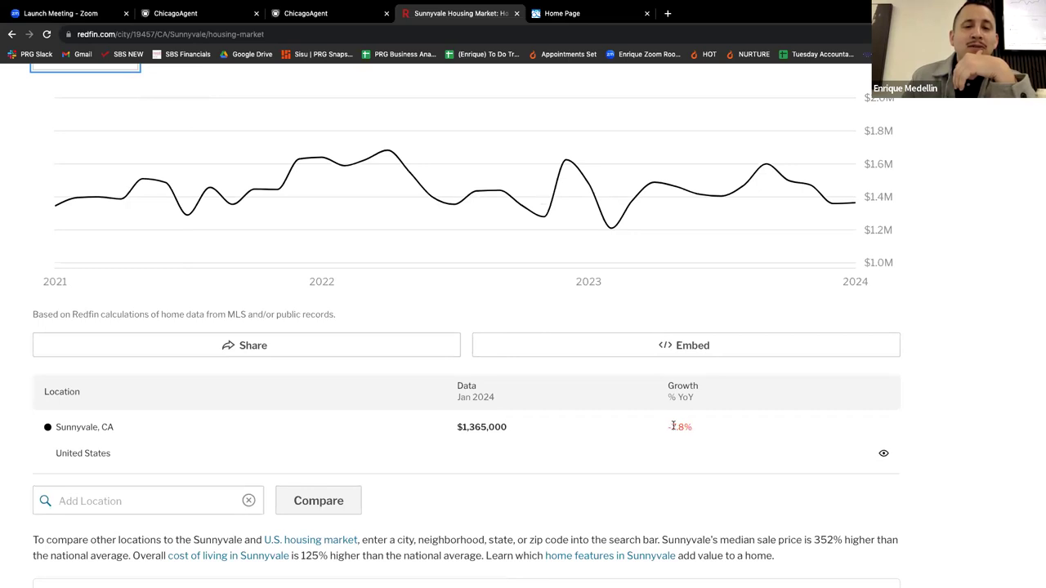
{"action": "scroll", "coordinate": [359, 279], "scroll_direction": "up", "scroll_amount": 6}
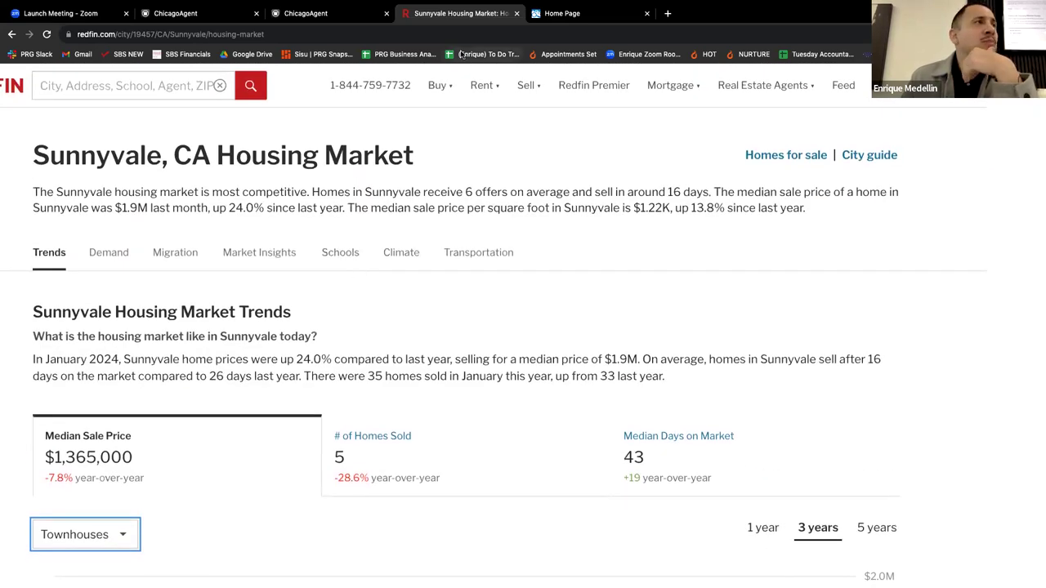
Step: Switch back to the Rent vs Buy calculator, review the assumptions and compute the comparison
{"action": "left_click", "coordinate": [292, 14]}
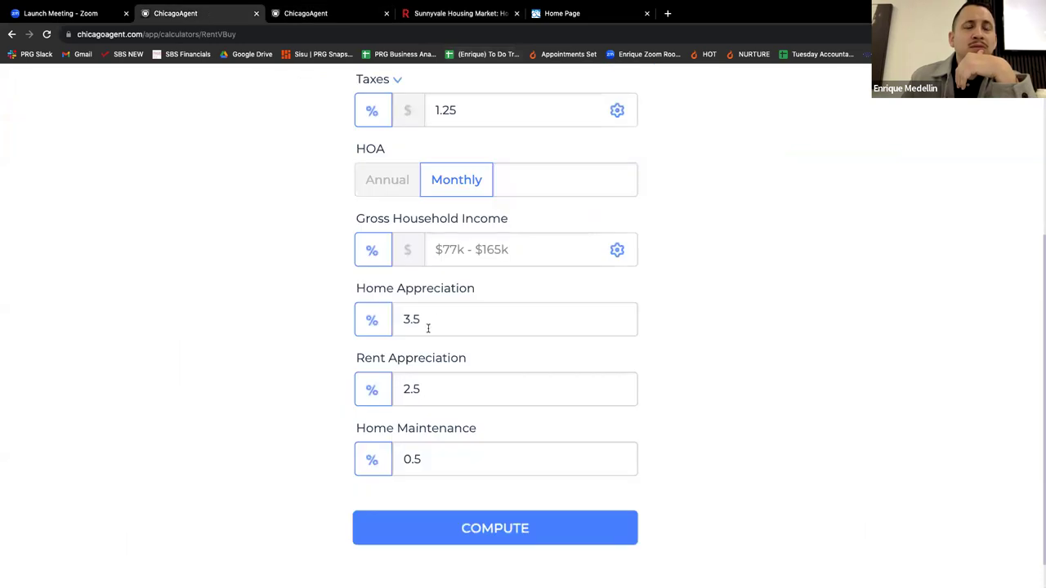
{"action": "scroll", "coordinate": [428, 327], "scroll_direction": "down", "scroll_amount": 1}
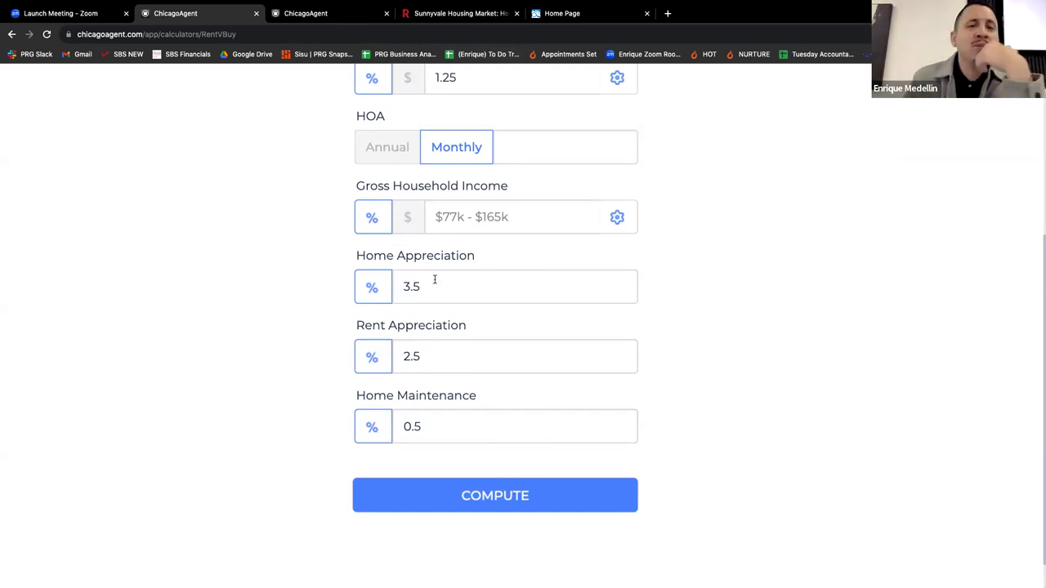
{"action": "scroll", "coordinate": [432, 283], "scroll_direction": "up", "scroll_amount": 2}
{"action": "scroll", "coordinate": [432, 280], "scroll_direction": "down", "scroll_amount": 1}
{"action": "scroll", "coordinate": [467, 129], "scroll_direction": "up", "scroll_amount": 1}
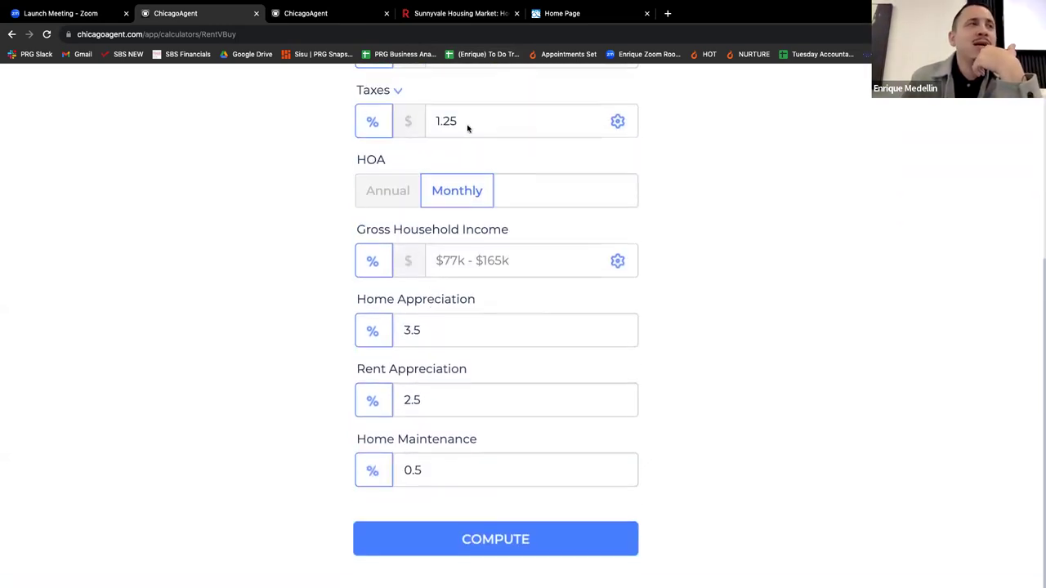
{"action": "left_click", "coordinate": [504, 542]}
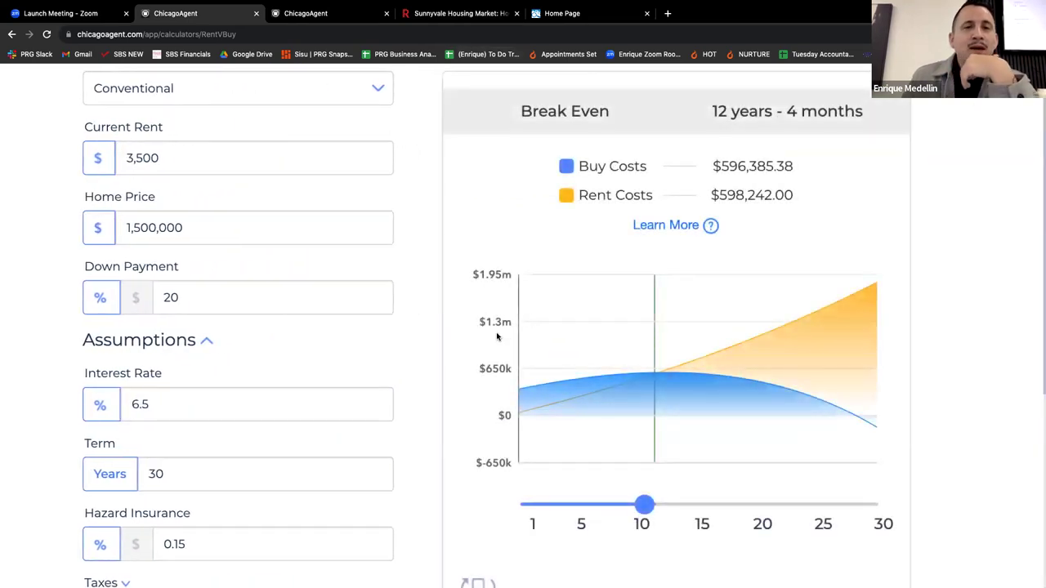
Step: Examine the break-even time, the buy and rent costs, and the assumptions behind them
{"action": "key", "text": "ctrl+minus"}
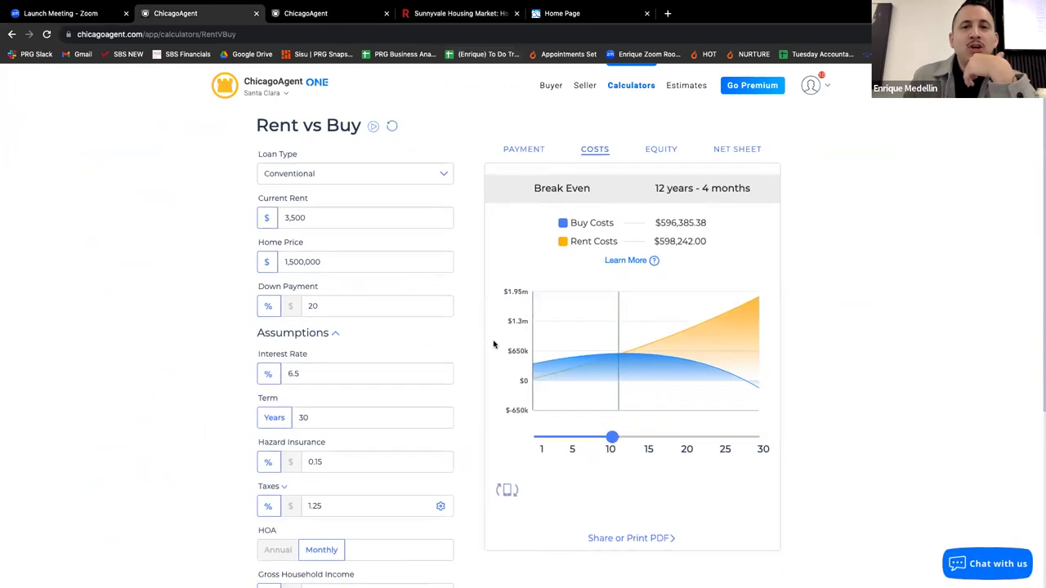
{"action": "key", "text": "ctrl+plus"}
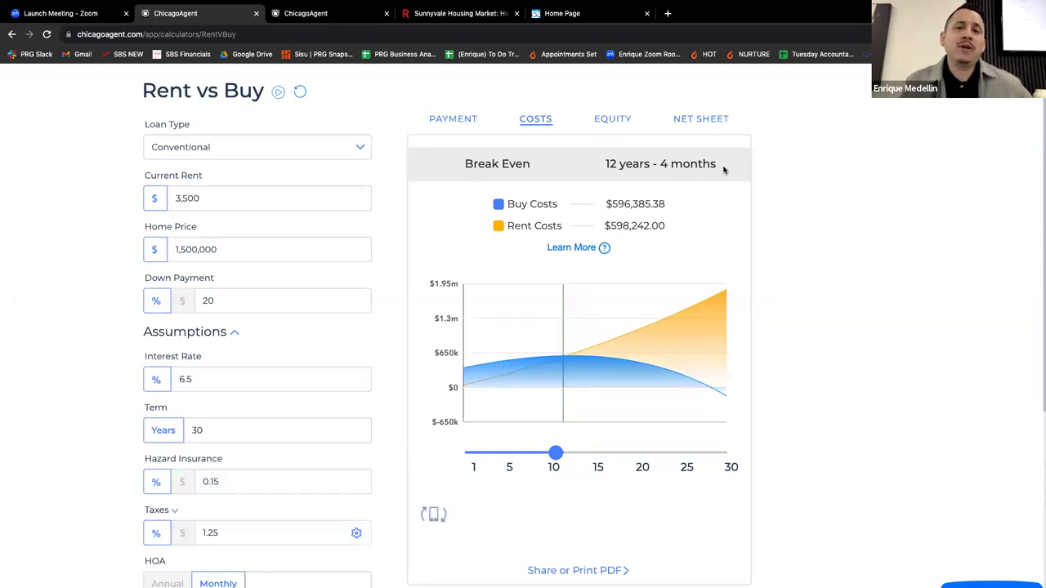
{"action": "left_click_drag", "start_coordinate": [726, 168], "coordinate": [478, 173]}
{"action": "left_click", "coordinate": [464, 171]}
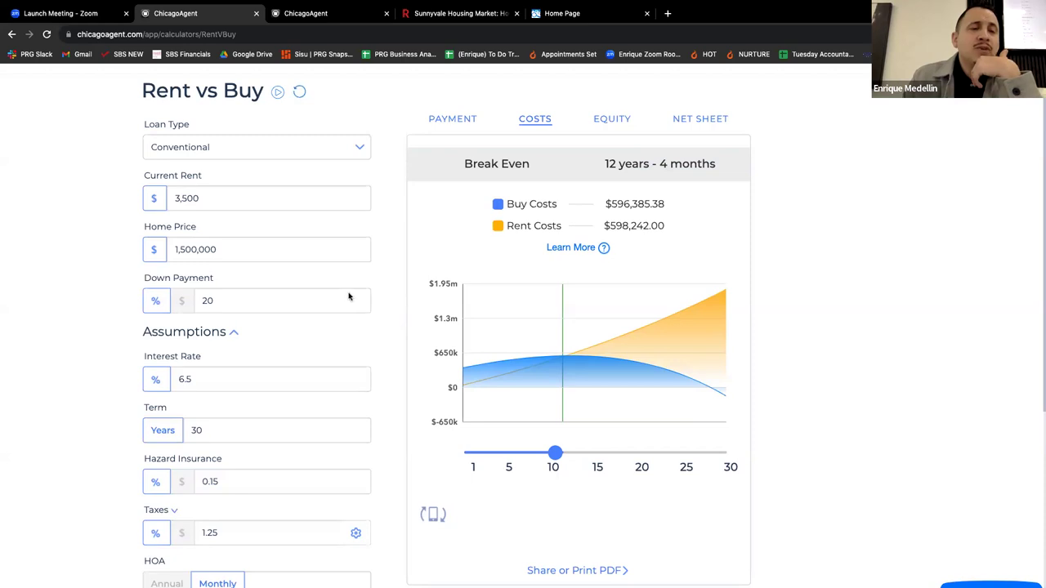
{"action": "scroll", "coordinate": [339, 324], "scroll_direction": "down", "scroll_amount": 3}
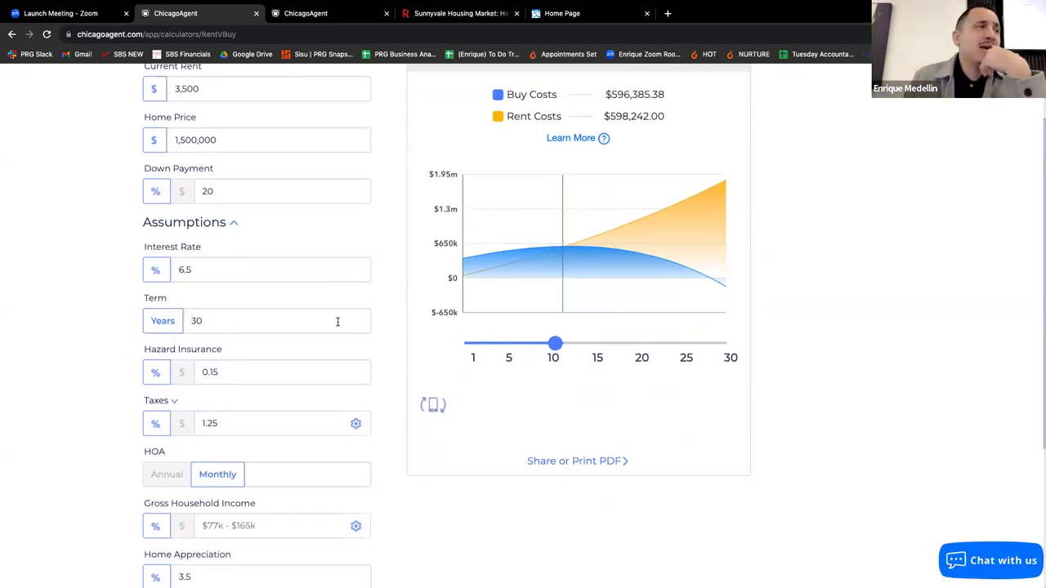
{"action": "scroll", "coordinate": [338, 322], "scroll_direction": "down", "scroll_amount": 2}
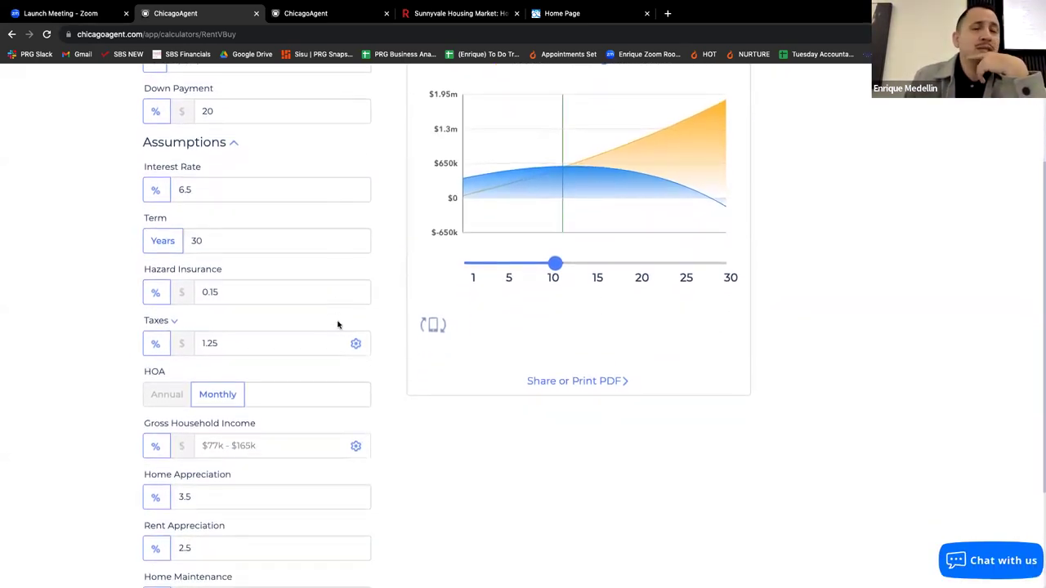
{"action": "scroll", "coordinate": [338, 324], "scroll_direction": "up", "scroll_amount": 5}
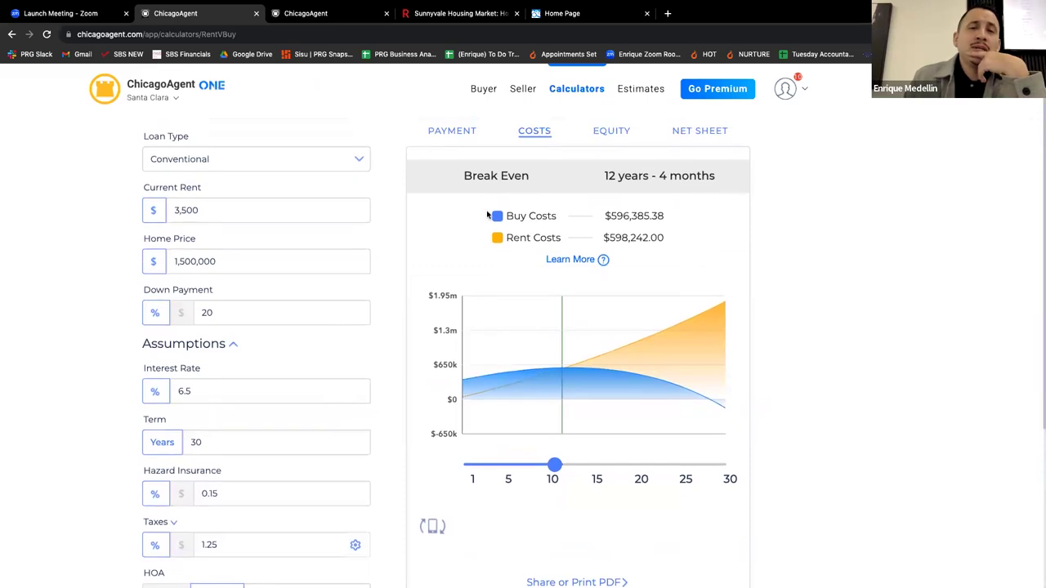
{"action": "left_click_drag", "start_coordinate": [465, 175], "coordinate": [724, 177]}
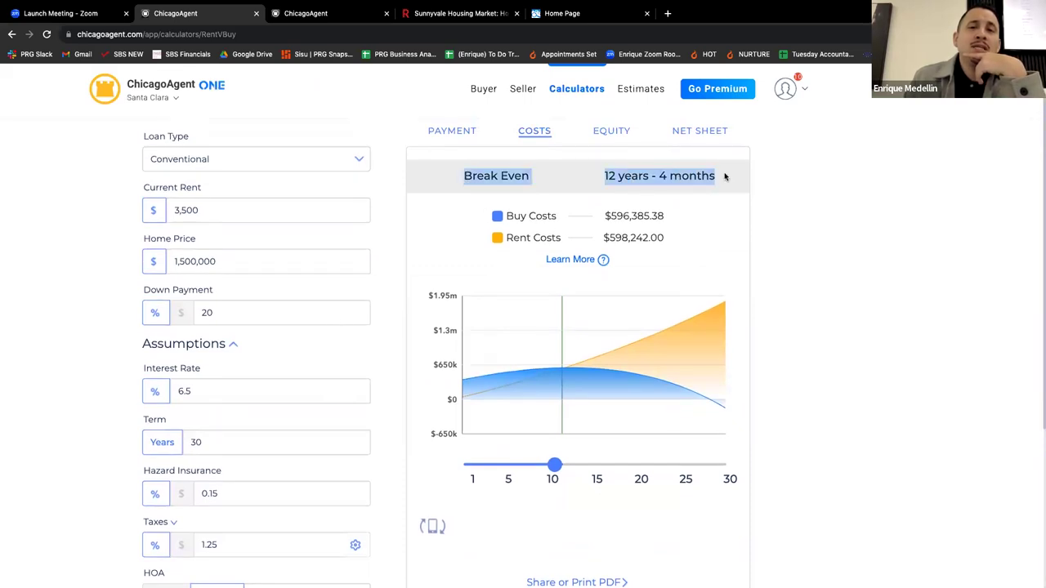
{"action": "left_click", "coordinate": [725, 177]}
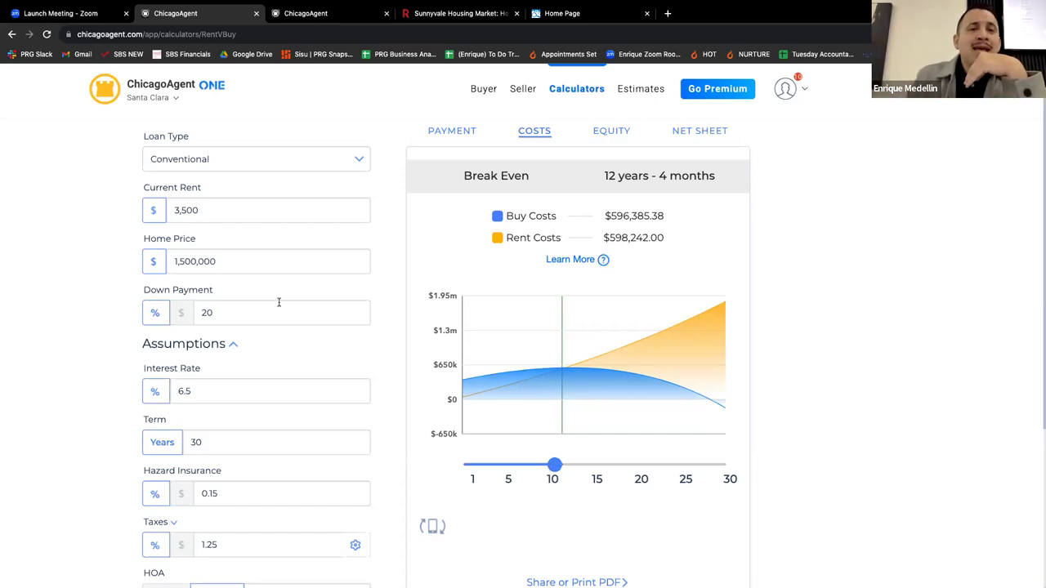
Step: Set the current rent to 5,000 and recompute the comparison
{"action": "left_click", "coordinate": [209, 205]}
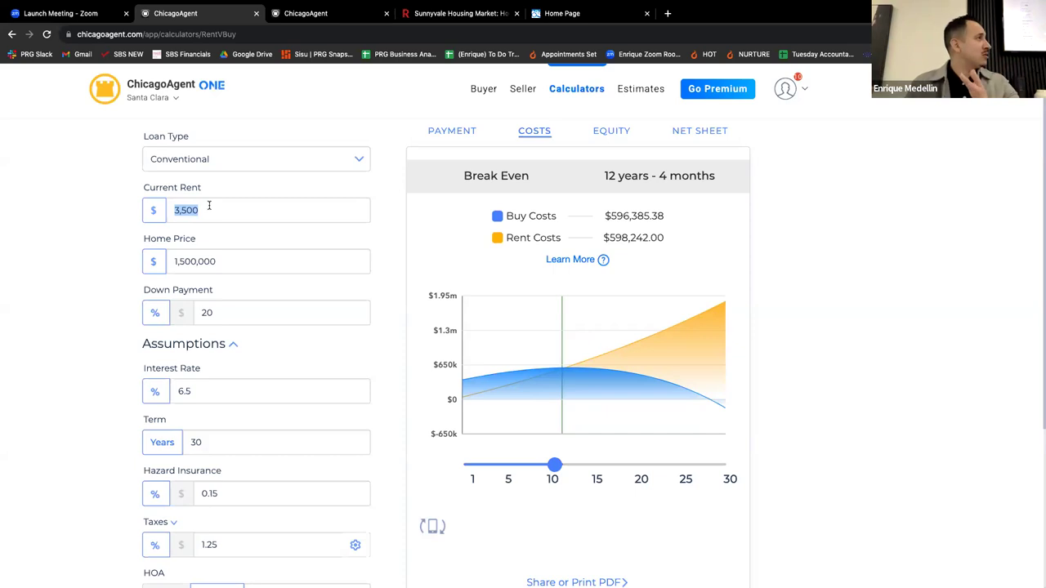
{"action": "type", "text": "500,0"}
{"action": "scroll", "coordinate": [233, 394], "scroll_direction": "down", "scroll_amount": 3}
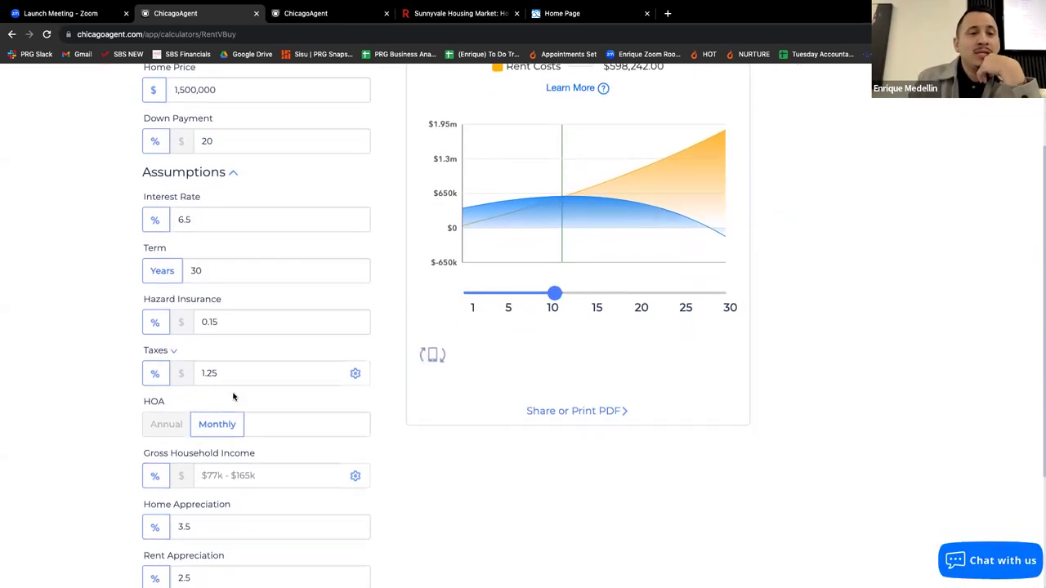
{"action": "scroll", "coordinate": [237, 408], "scroll_direction": "down", "scroll_amount": 3}
{"action": "left_click", "coordinate": [254, 474]}
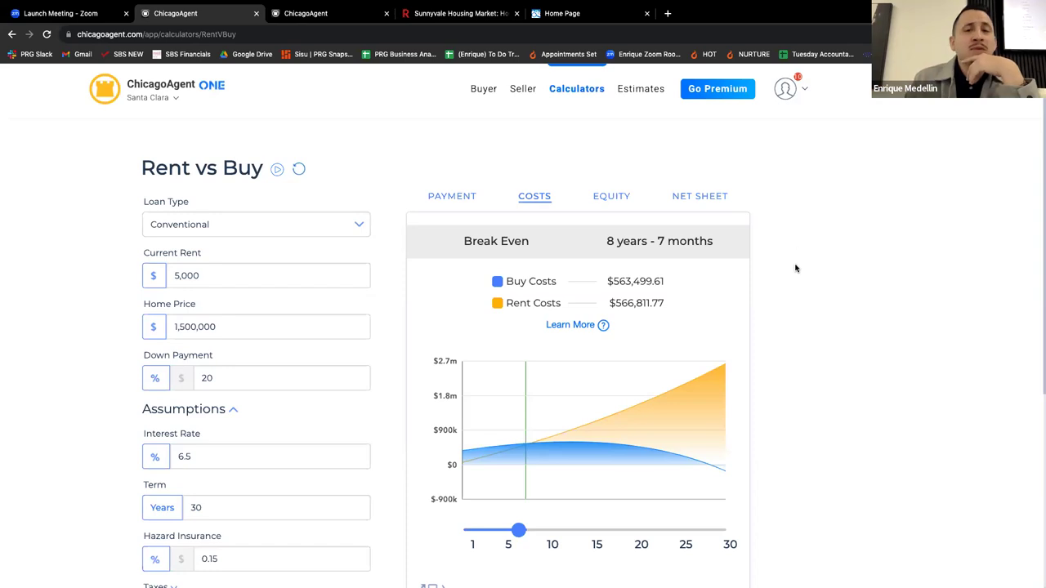
Step: Move the cost timeline to year 21 and then to year 16 to compare the buy gain
{"action": "scroll", "coordinate": [803, 301], "scroll_direction": "down", "scroll_amount": 2}
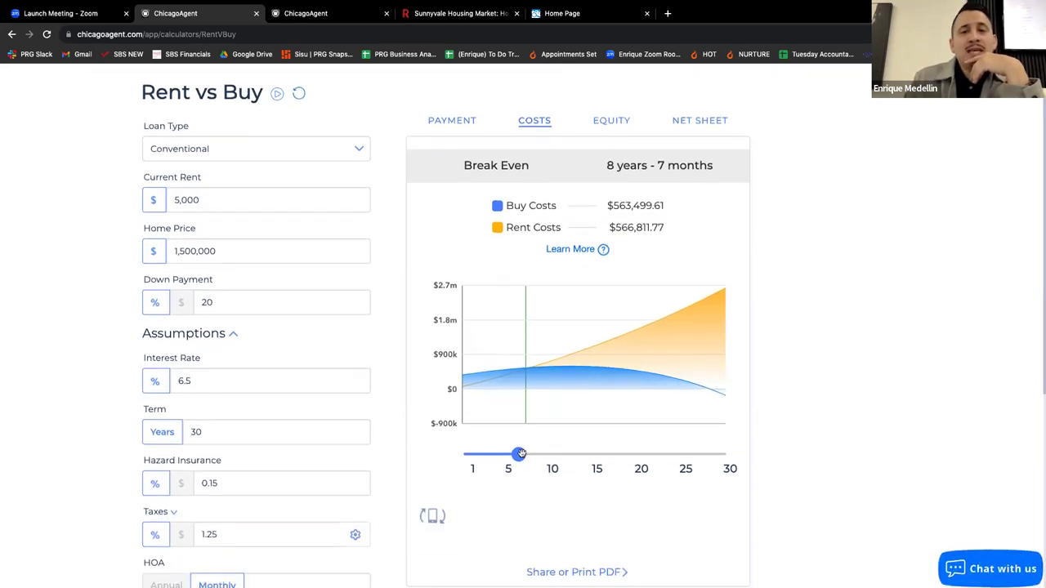
{"action": "left_click_drag", "start_coordinate": [520, 454], "coordinate": [647, 468]}
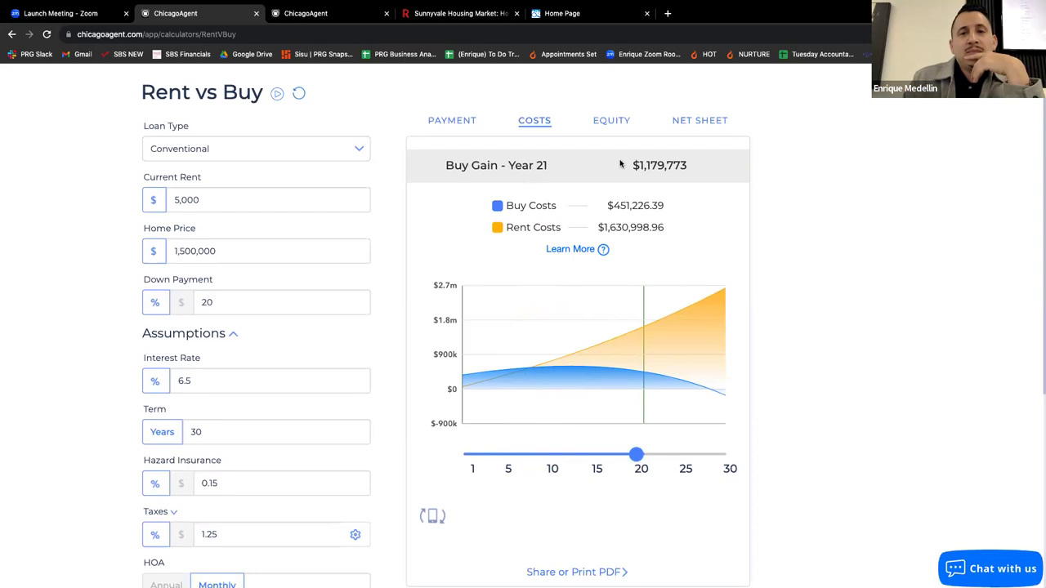
{"action": "left_click_drag", "start_coordinate": [632, 166], "coordinate": [691, 174]}
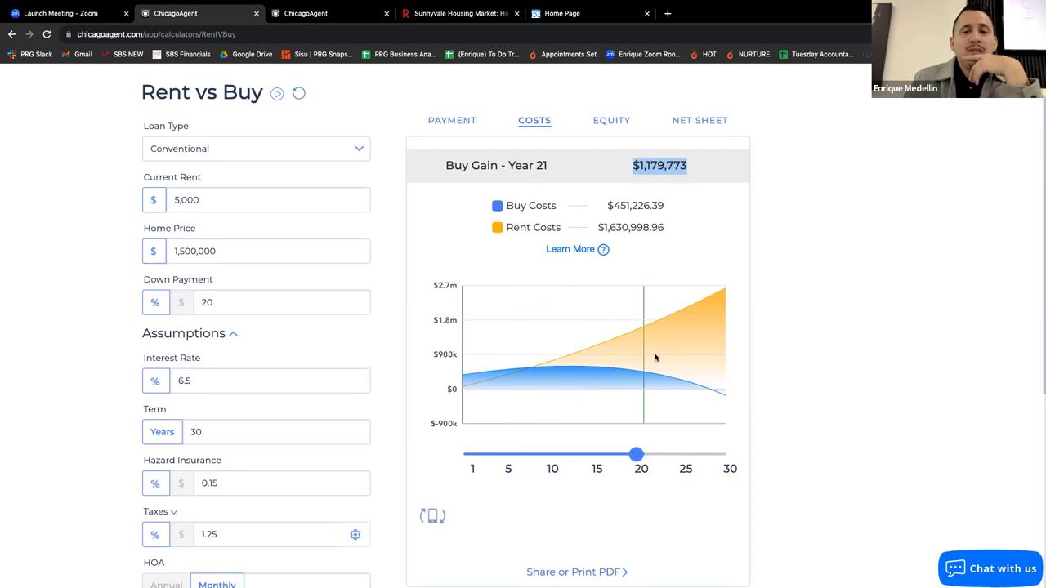
{"action": "left_click_drag", "start_coordinate": [637, 454], "coordinate": [602, 462]}
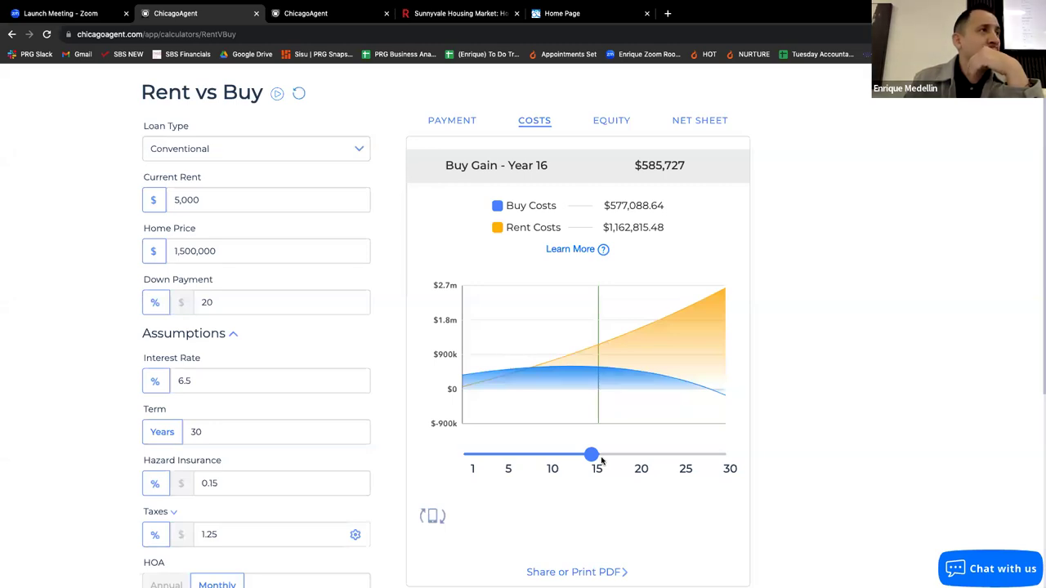
Step: Open the explanation of the buy costs and examine the out-of-pocket expenses, from closing funds to the total
{"action": "left_click", "coordinate": [603, 249]}
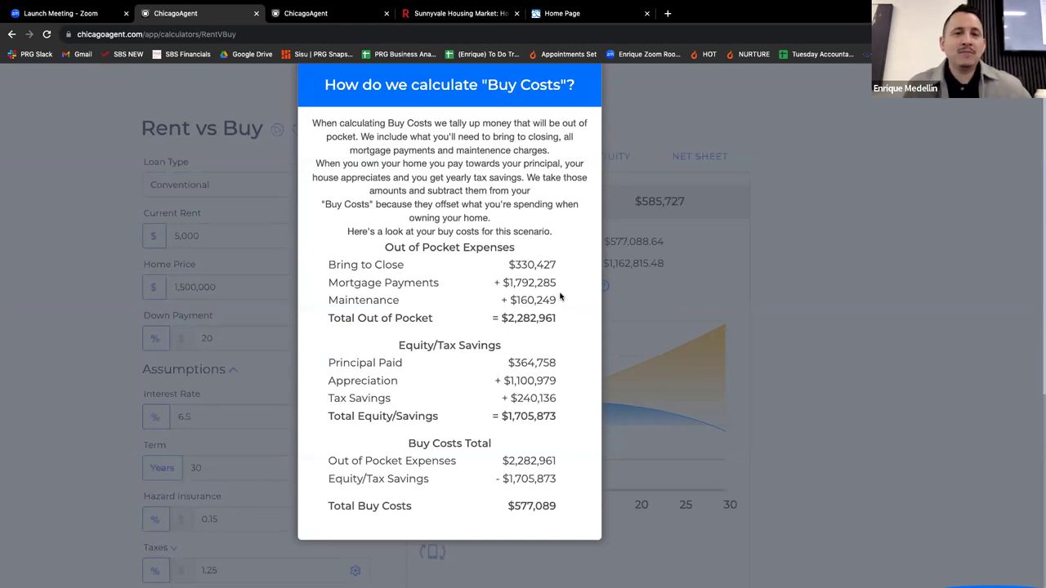
{"action": "scroll", "coordinate": [561, 298], "scroll_direction": "up", "scroll_amount": 3}
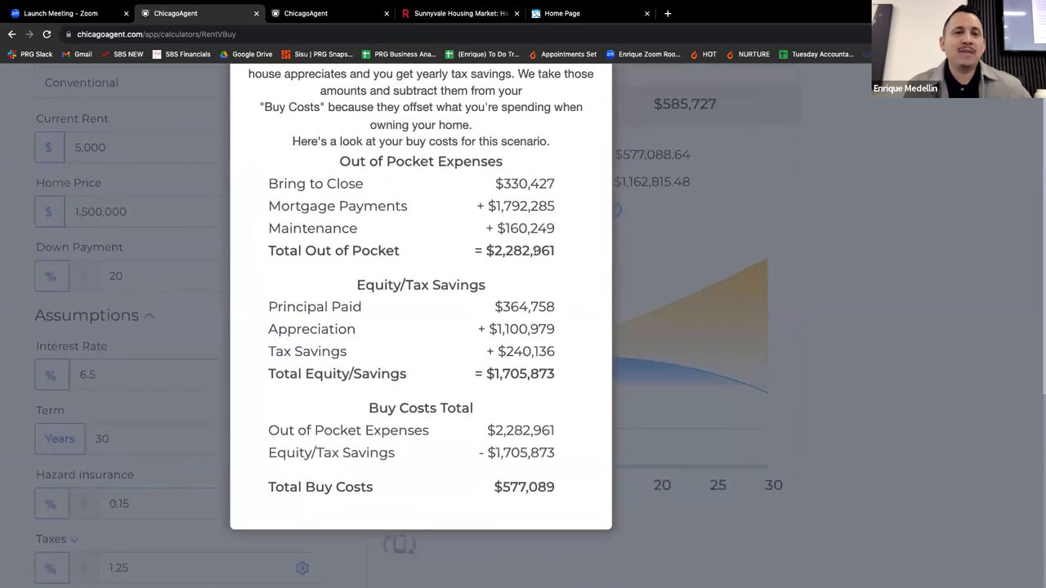
{"action": "left_click_drag", "start_coordinate": [495, 184], "coordinate": [554, 182]}
{"action": "left_click", "coordinate": [554, 180]}
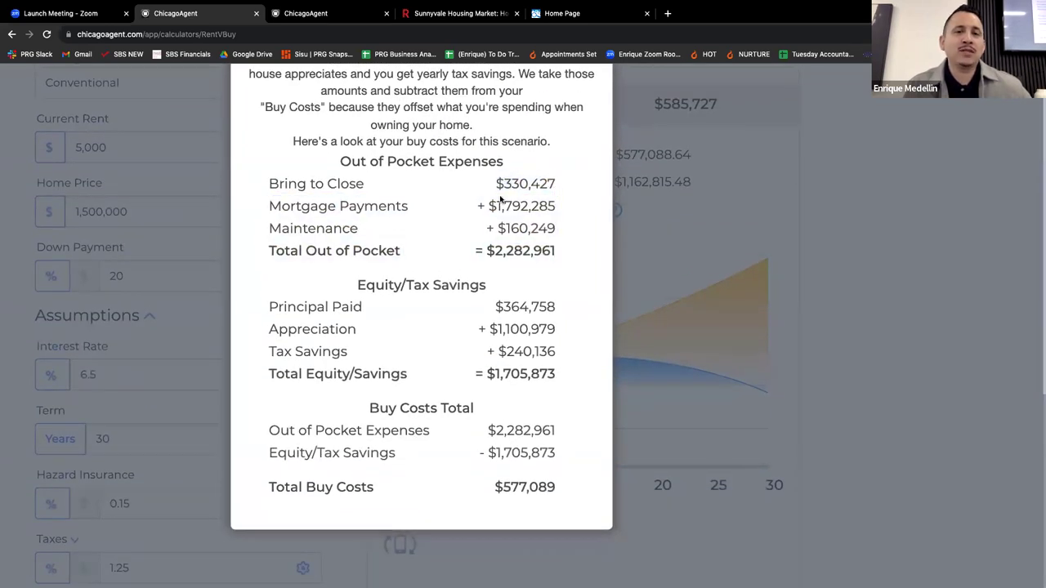
{"action": "left_click_drag", "start_coordinate": [477, 206], "coordinate": [555, 208]}
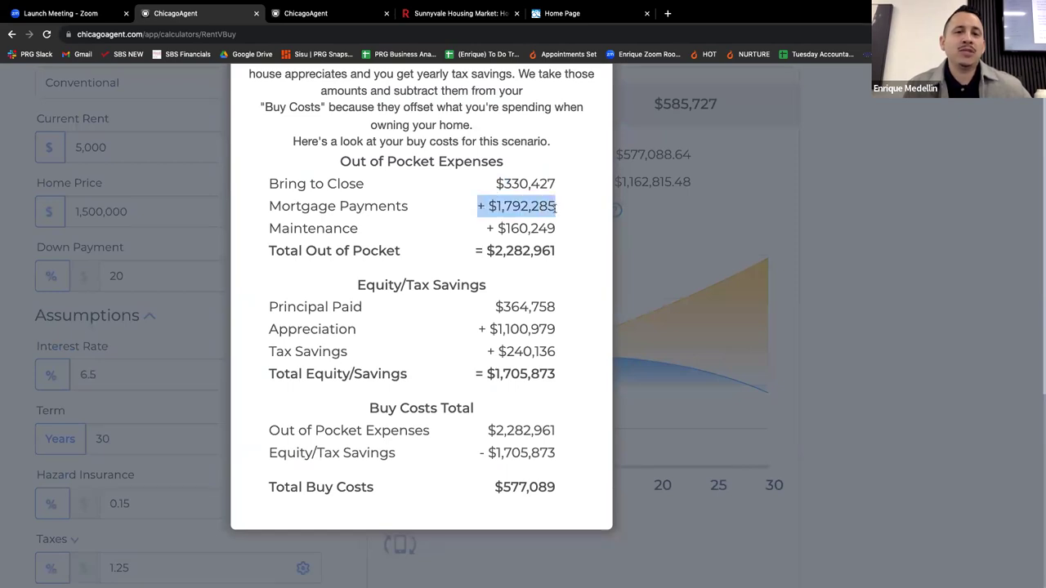
{"action": "left_click_drag", "start_coordinate": [486, 228], "coordinate": [556, 230]}
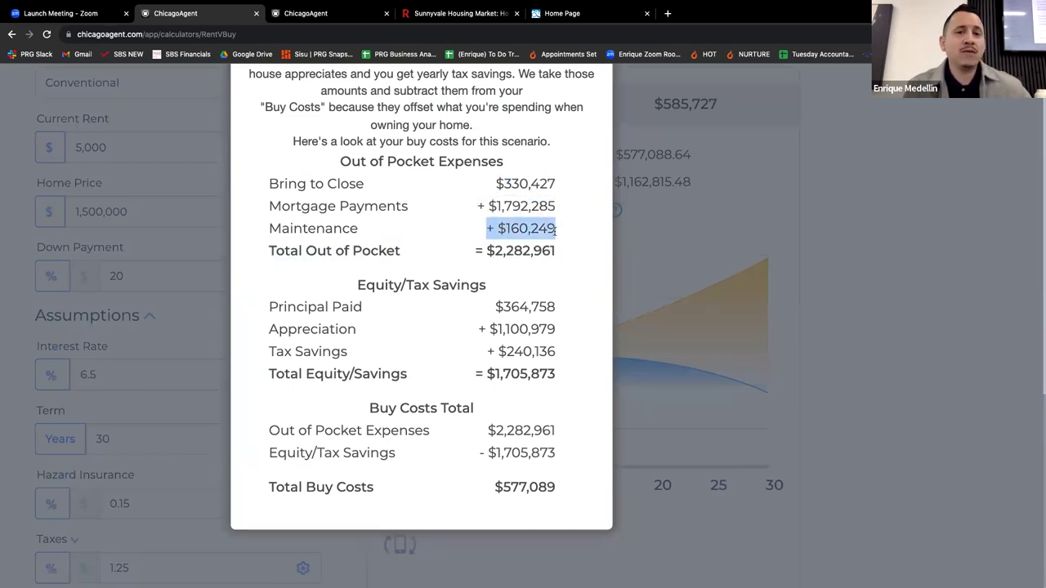
{"action": "left_click", "coordinate": [556, 230]}
{"action": "left_click_drag", "start_coordinate": [474, 251], "coordinate": [560, 258]}
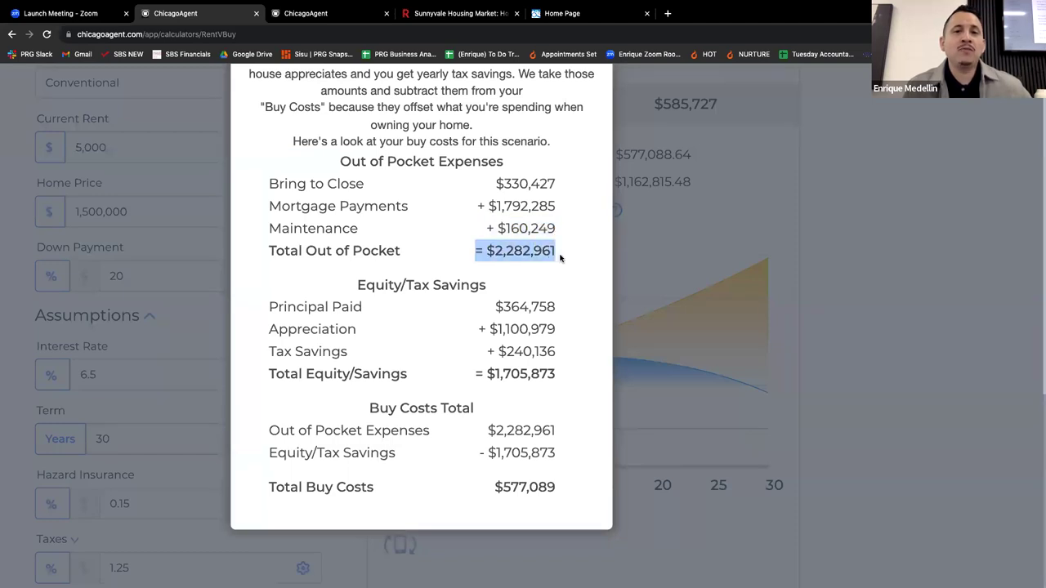
{"action": "left_click", "coordinate": [560, 255]}
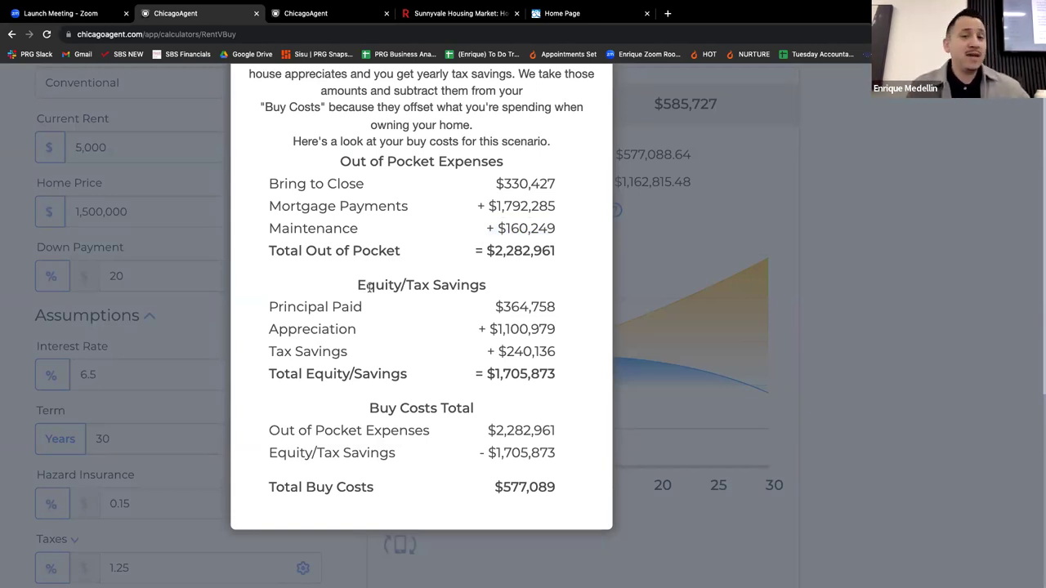
Step: Examine the principal paid and appreciation under Equity/Tax Savings, and close the buy costs explanation
{"action": "left_click_drag", "start_coordinate": [494, 308], "coordinate": [560, 322]}
{"action": "left_click", "coordinate": [485, 327]}
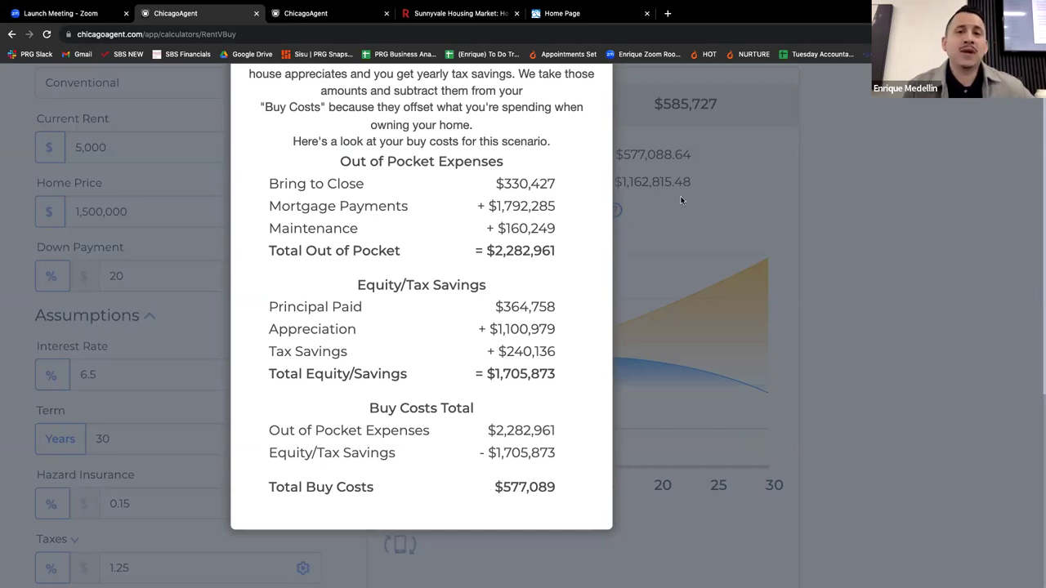
{"action": "left_click", "coordinate": [708, 209]}
Step: Switch to Redfin's Sunnyvale market trends, filter to Single Family Homes, and check the year-over-year change in median sale price
{"action": "scroll", "coordinate": [256, 418], "scroll_direction": "down", "scroll_amount": 3}
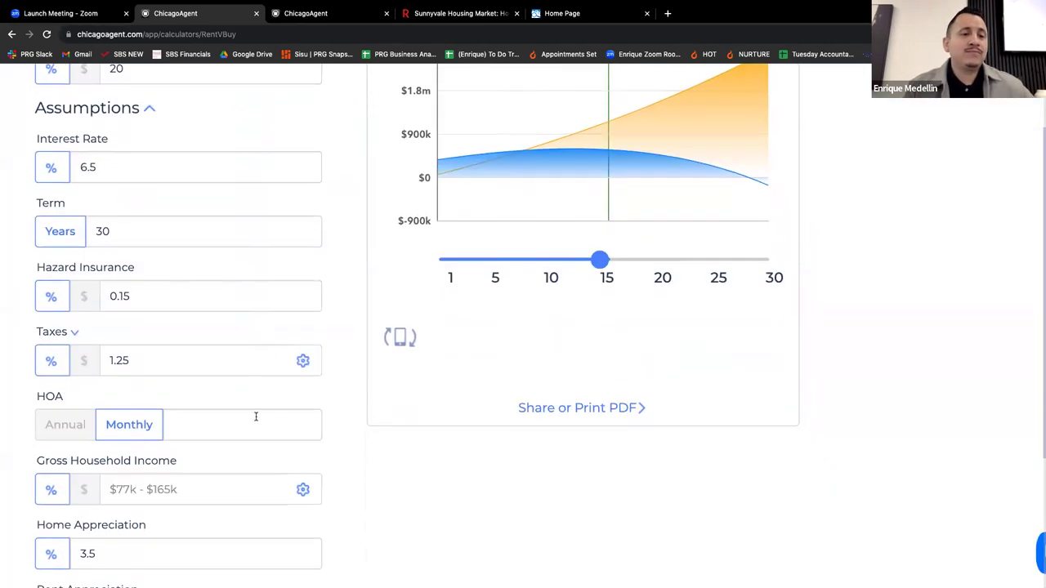
{"action": "scroll", "coordinate": [163, 425], "scroll_direction": "down", "scroll_amount": 1}
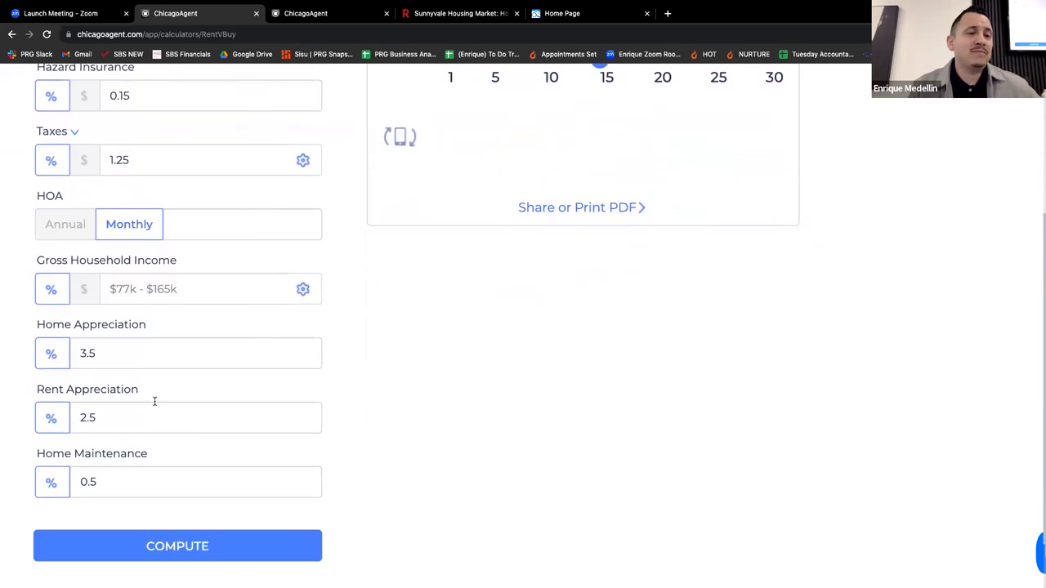
{"action": "double_click", "coordinate": [134, 353]}
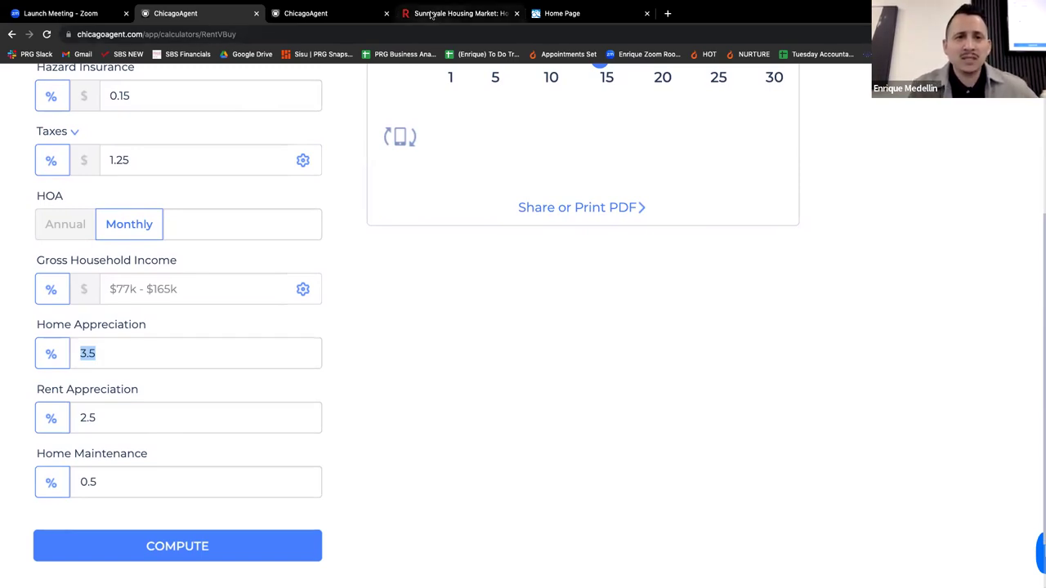
{"action": "left_click", "coordinate": [431, 14]}
{"action": "scroll", "coordinate": [327, 327], "scroll_direction": "down", "scroll_amount": 5}
{"action": "left_click", "coordinate": [131, 345]}
{"action": "left_click", "coordinate": [91, 402]}
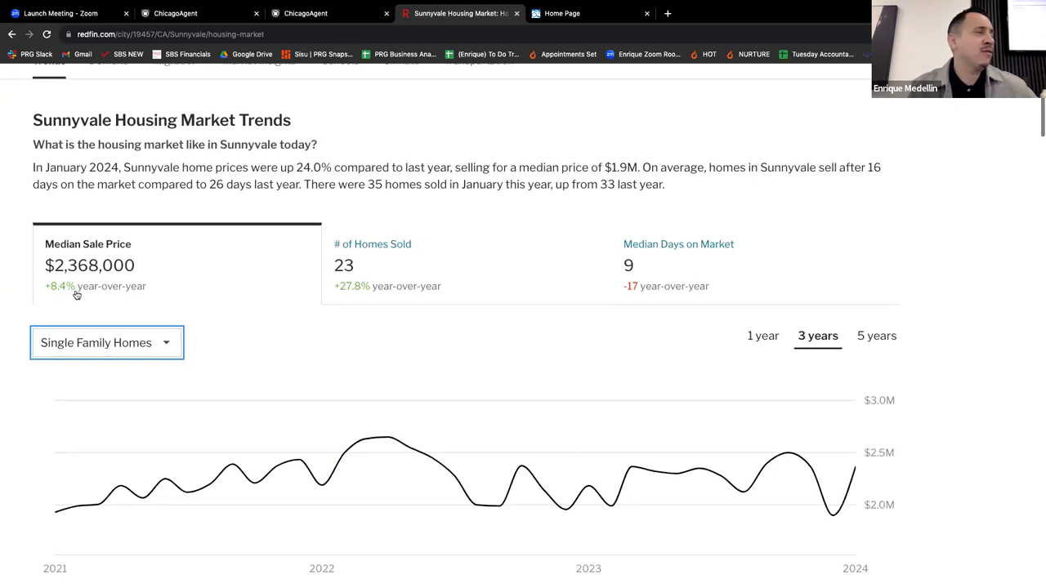
{"action": "left_click", "coordinate": [175, 34]}
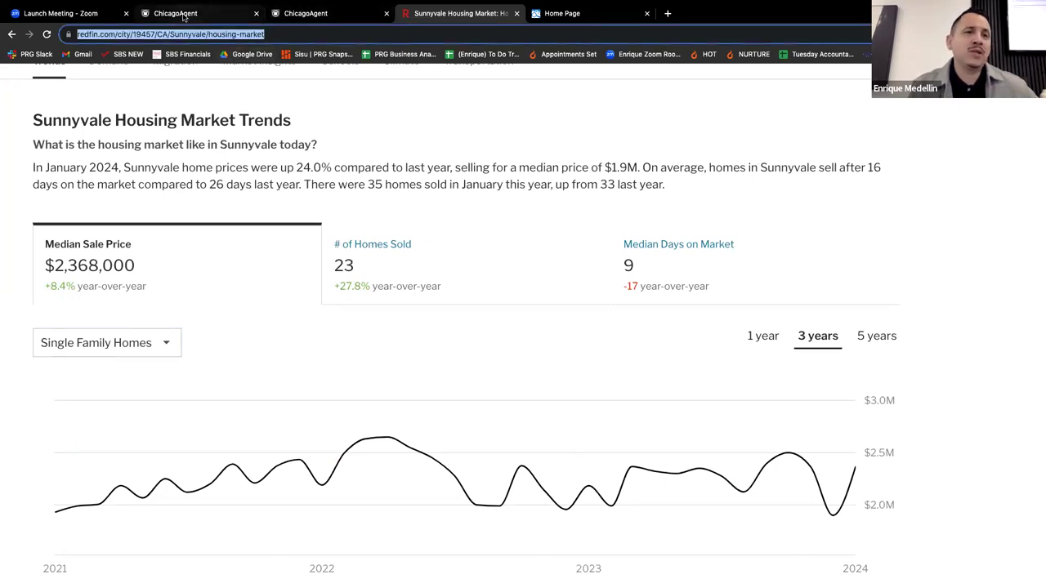
Step: Back in the Rent vs Buy calculator, set the home appreciation to 8% and recompute the comparison
{"action": "left_click", "coordinate": [183, 10]}
{"action": "type", "text": "8"}
{"action": "left_click", "coordinate": [200, 542]}
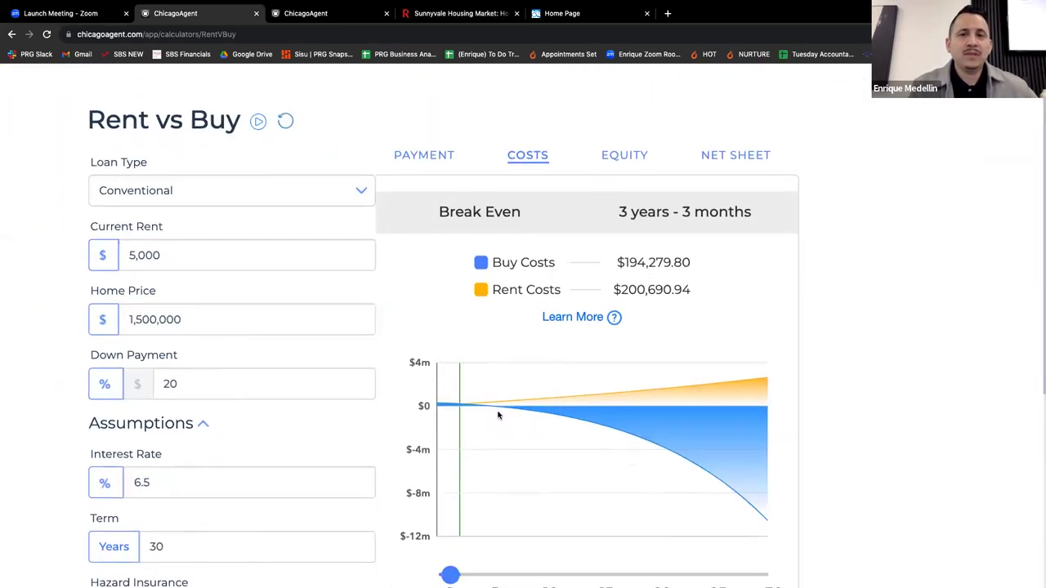
Step: Examine the break-even time and costs, and move the cost timeline to years 17 and 15 to examine the buy gain
{"action": "scroll", "coordinate": [499, 367], "scroll_direction": "down", "scroll_amount": 2}
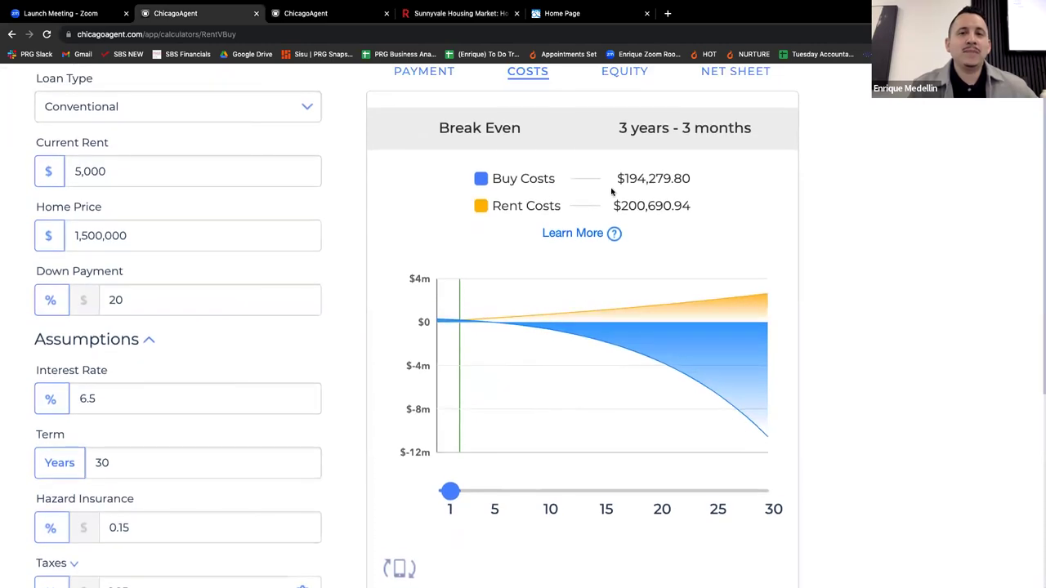
{"action": "scroll", "coordinate": [297, 317], "scroll_direction": "down", "scroll_amount": 3}
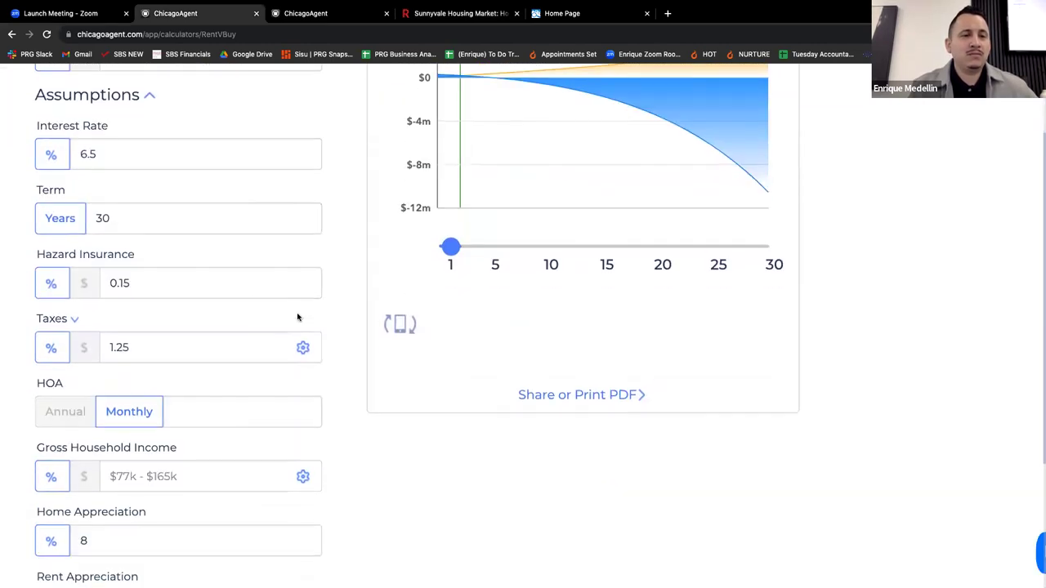
{"action": "scroll", "coordinate": [298, 317], "scroll_direction": "up", "scroll_amount": 3}
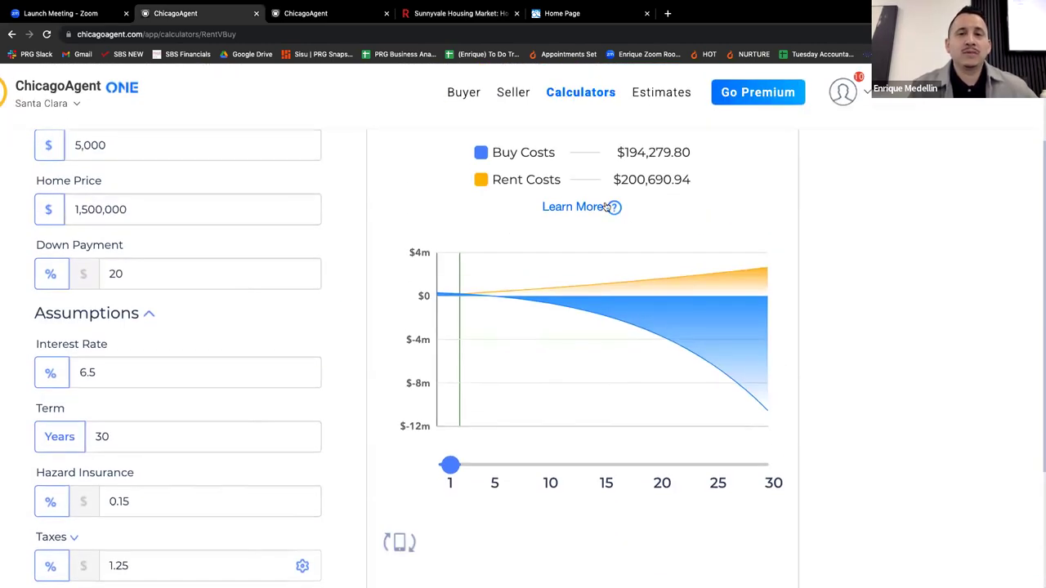
{"action": "scroll", "coordinate": [606, 207], "scroll_direction": "up", "scroll_amount": 1}
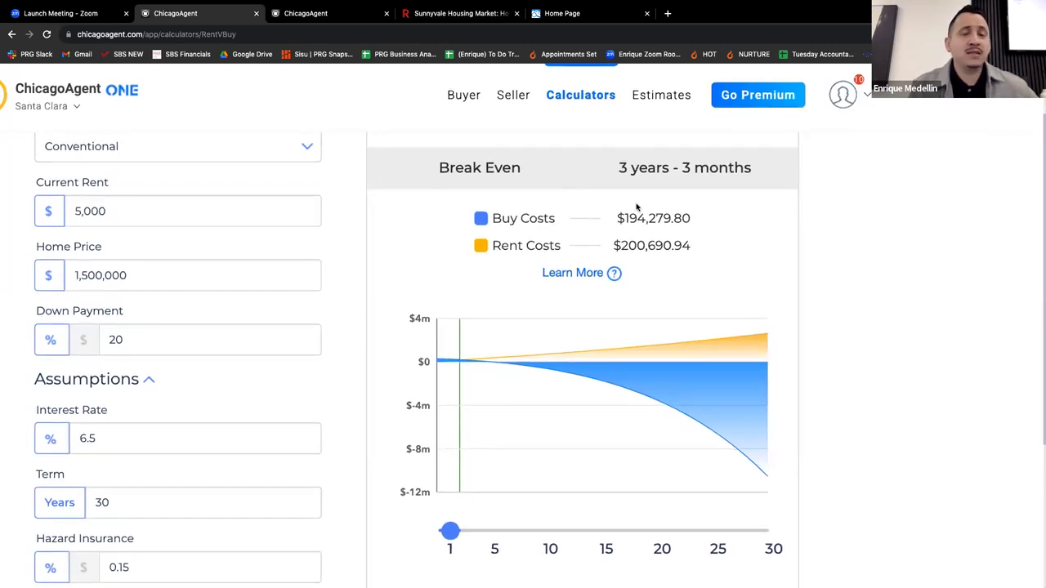
{"action": "key", "text": "ctrl+minus"}
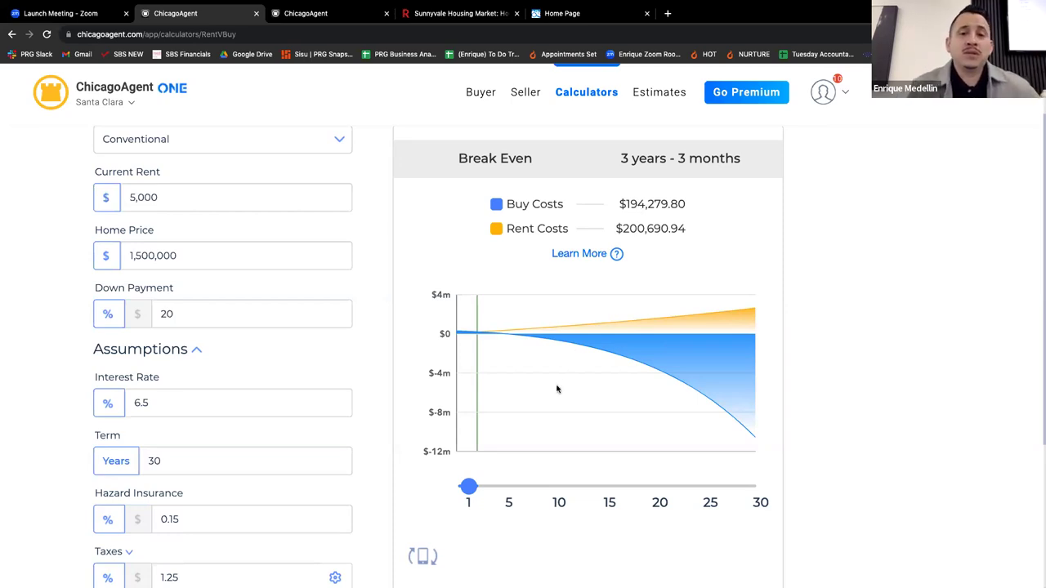
{"action": "mouse_move", "coordinate": [469, 488]}
{"action": "left_mouse_down"}
{"action": "mouse_move", "coordinate": [564, 493]}
{"action": "mouse_move", "coordinate": [613, 511]}
{"action": "left_mouse_up"}
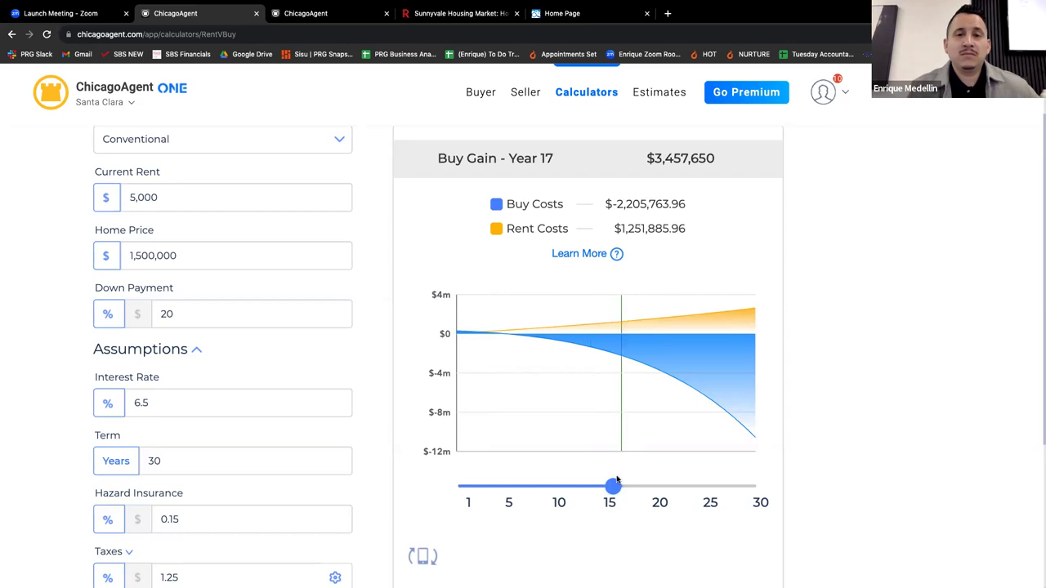
{"action": "left_click_drag", "start_coordinate": [614, 490], "coordinate": [593, 487]}
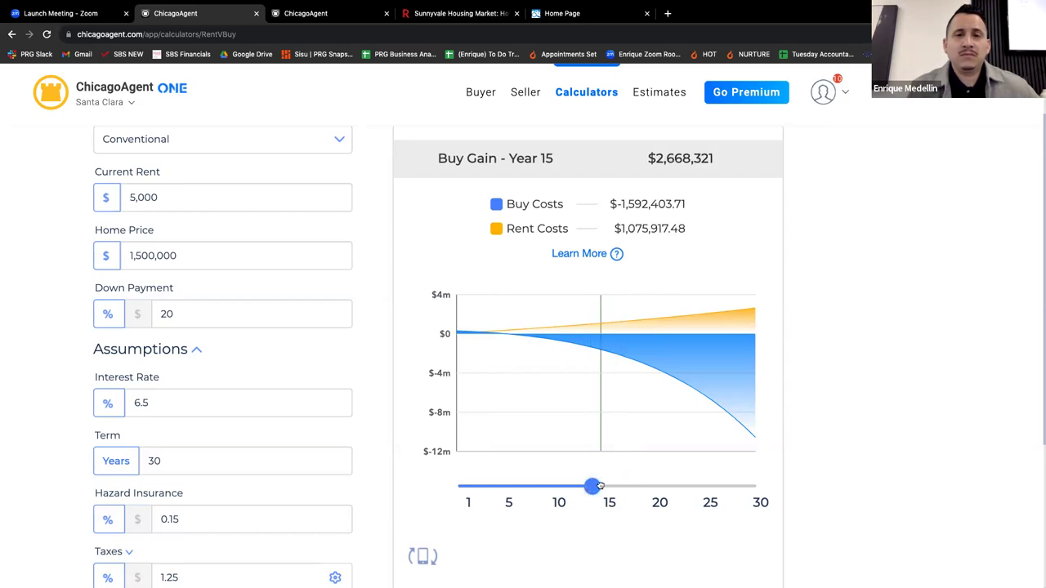
{"action": "left_click_drag", "start_coordinate": [646, 158], "coordinate": [740, 161]}
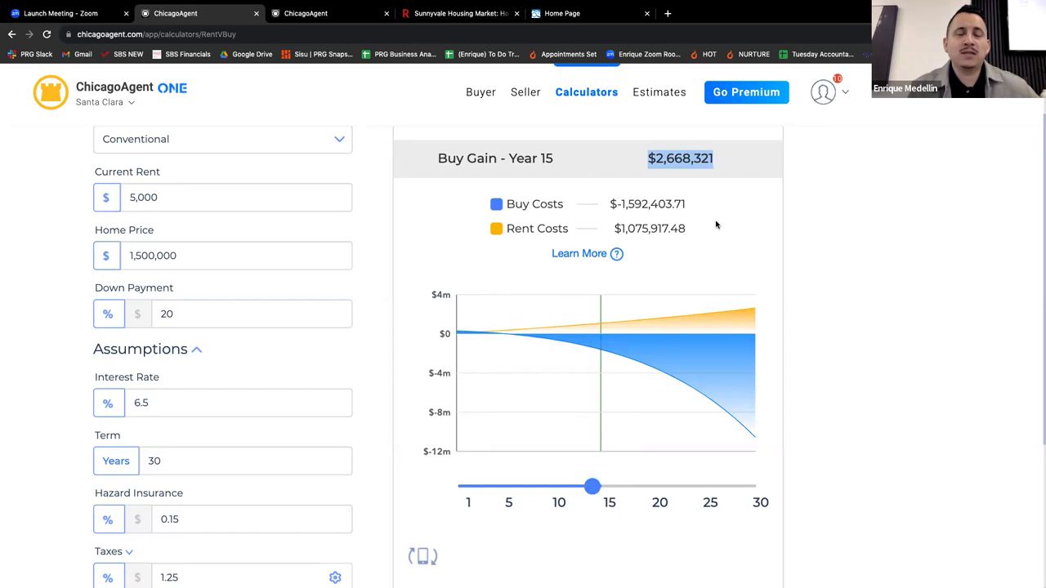
{"action": "scroll", "coordinate": [716, 224], "scroll_direction": "down", "scroll_amount": 5}
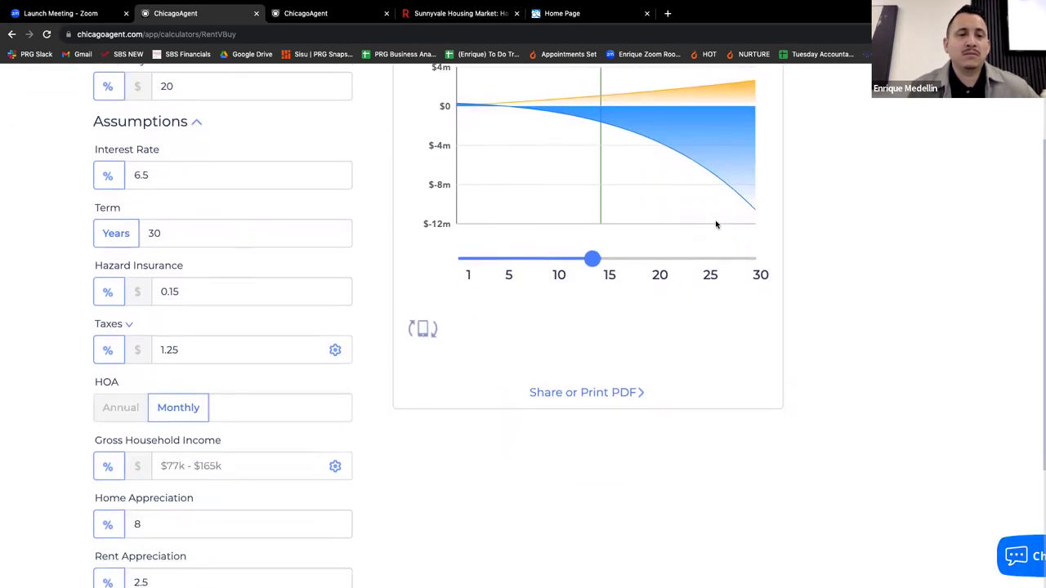
{"action": "scroll", "coordinate": [716, 225], "scroll_direction": "up", "scroll_amount": 5}
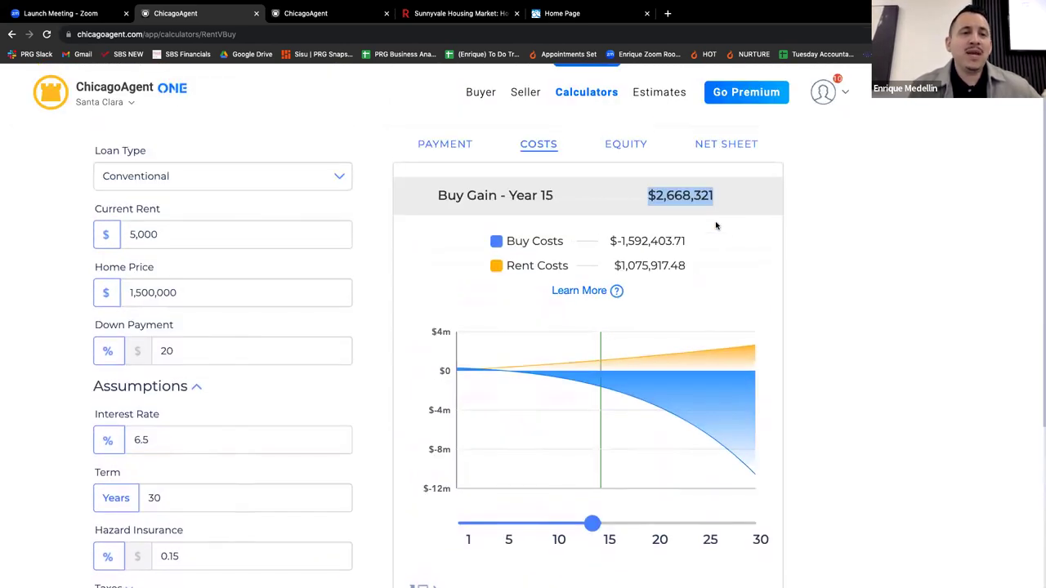
Step: View the tax adjusted payment, open its explanation to examine the annual tax savings, and close the explanation
{"action": "key", "text": "ctrl+minus"}
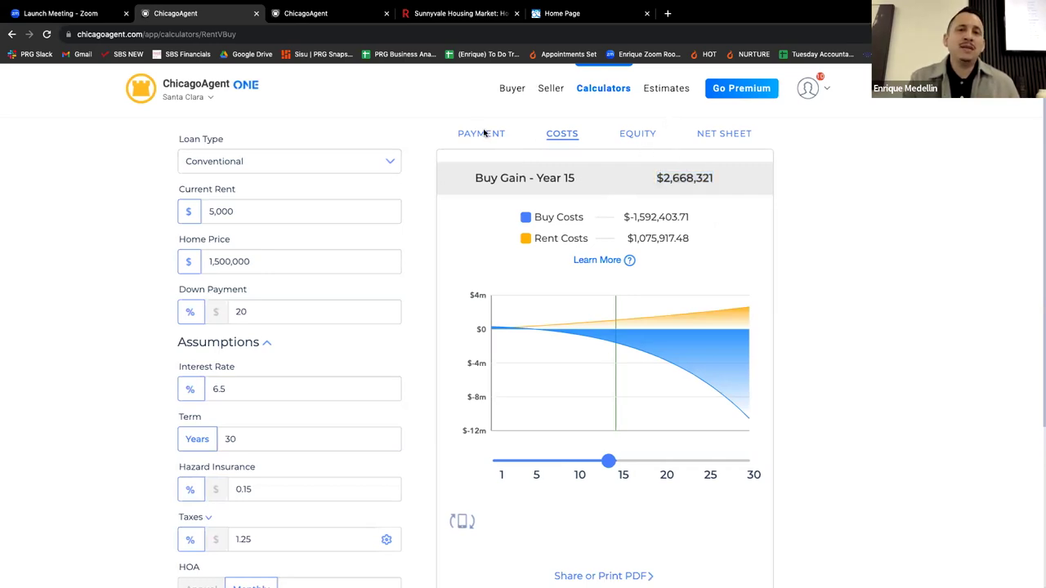
{"action": "left_click", "coordinate": [485, 134]}
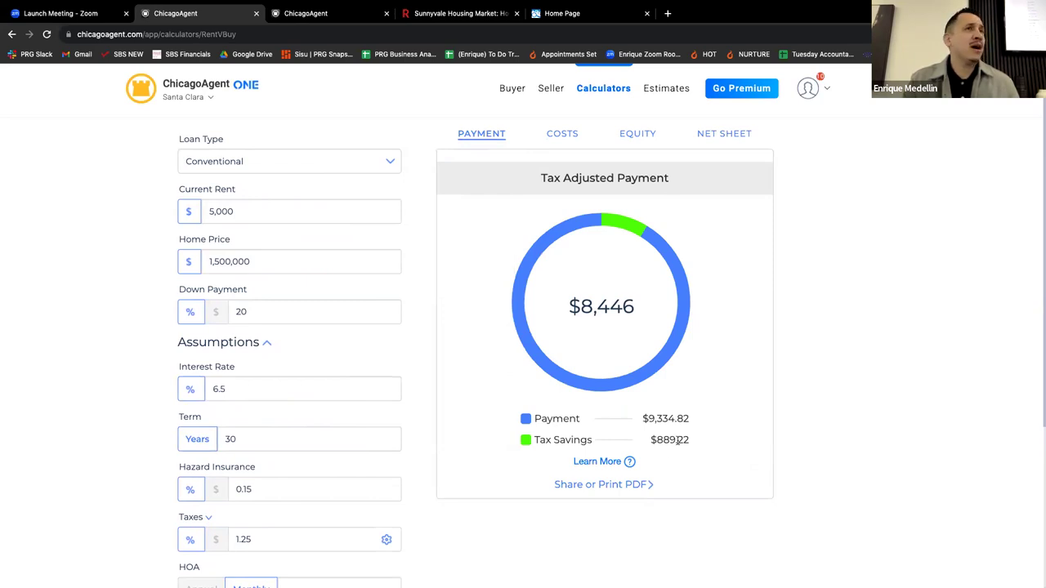
{"action": "left_click", "coordinate": [630, 463]}
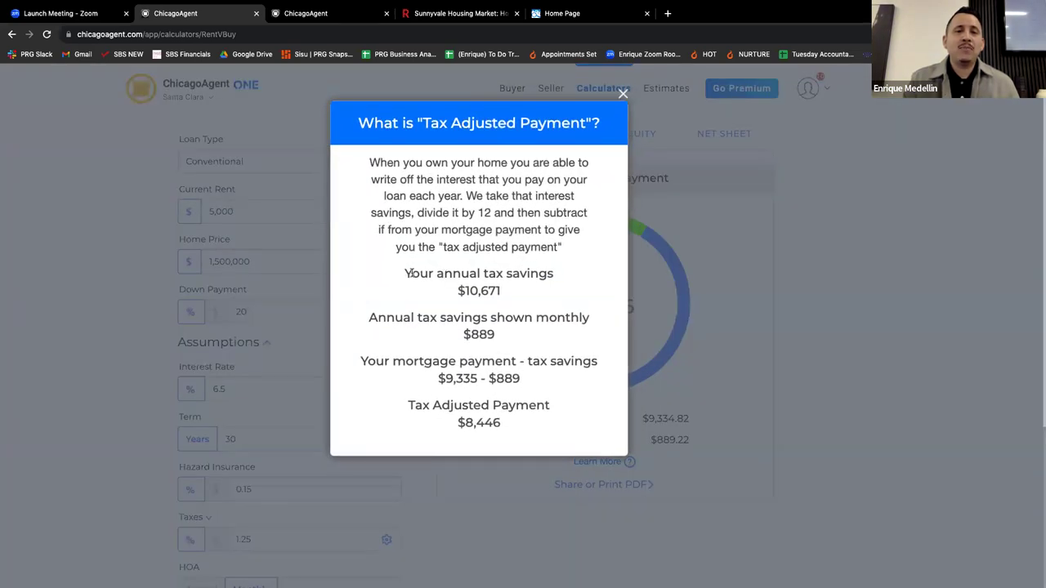
{"action": "left_click_drag", "start_coordinate": [412, 273], "coordinate": [551, 306]}
{"action": "left_click", "coordinate": [552, 307]}
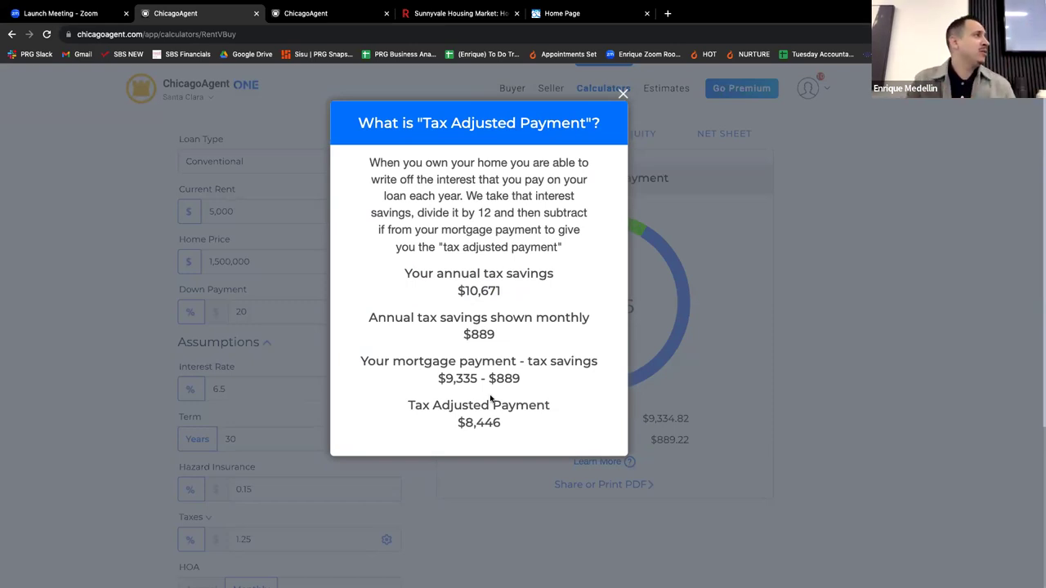
{"action": "left_click", "coordinate": [713, 342]}
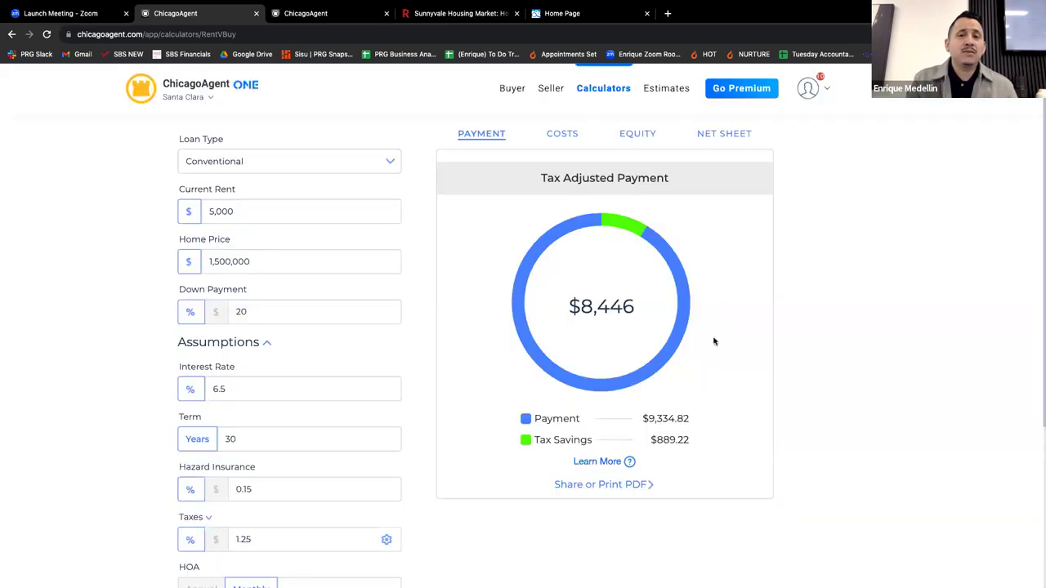
Step: Examine the down payment, appreciation and principal in the equity breakdown after 15 years, and move its timeline to year 10
{"action": "left_click", "coordinate": [637, 135]}
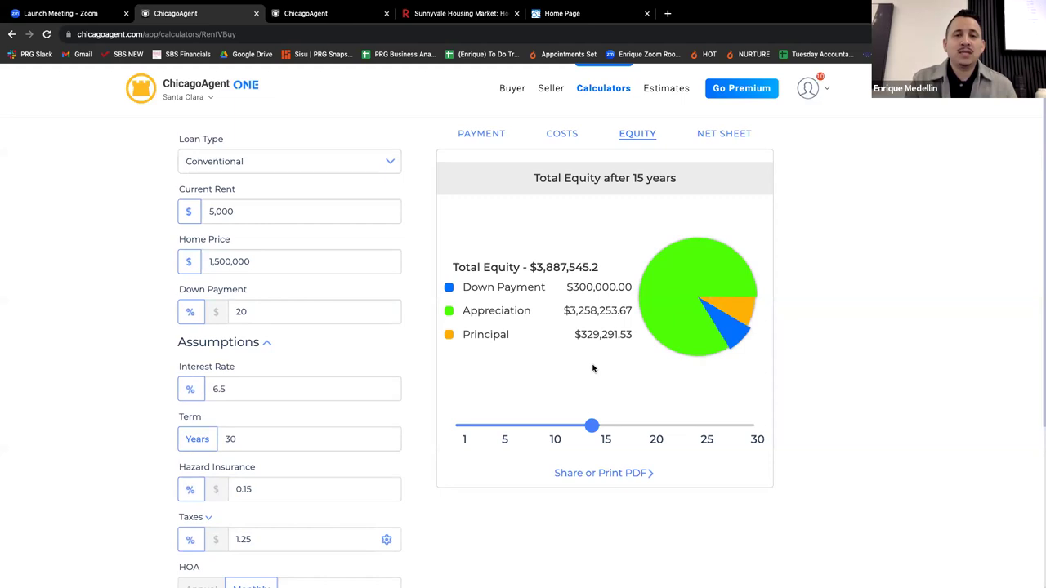
{"action": "scroll", "coordinate": [593, 369], "scroll_direction": "up", "scroll_amount": 3}
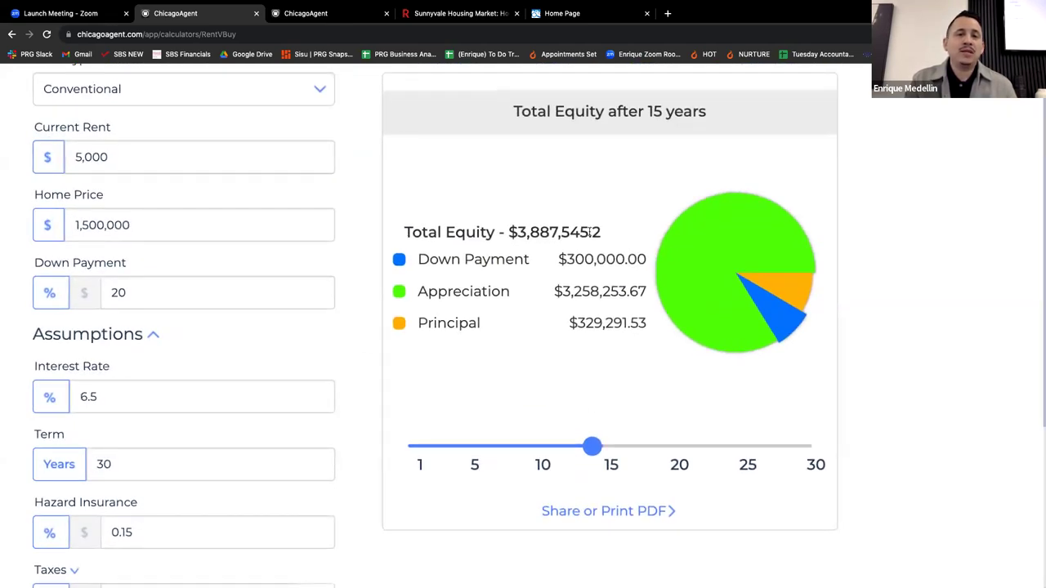
{"action": "left_click_drag", "start_coordinate": [560, 259], "coordinate": [648, 327]}
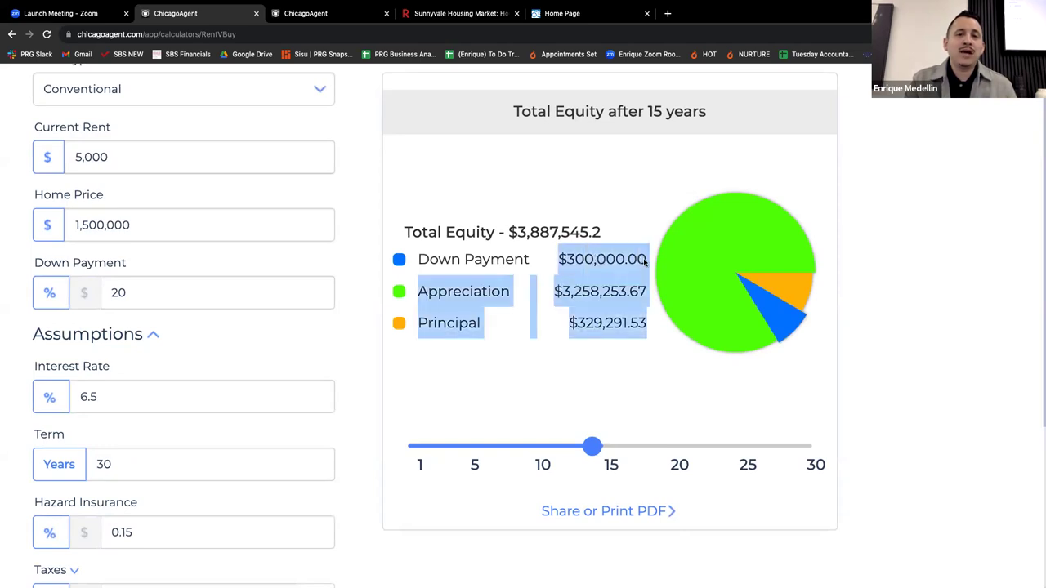
{"action": "left_click", "coordinate": [588, 287]}
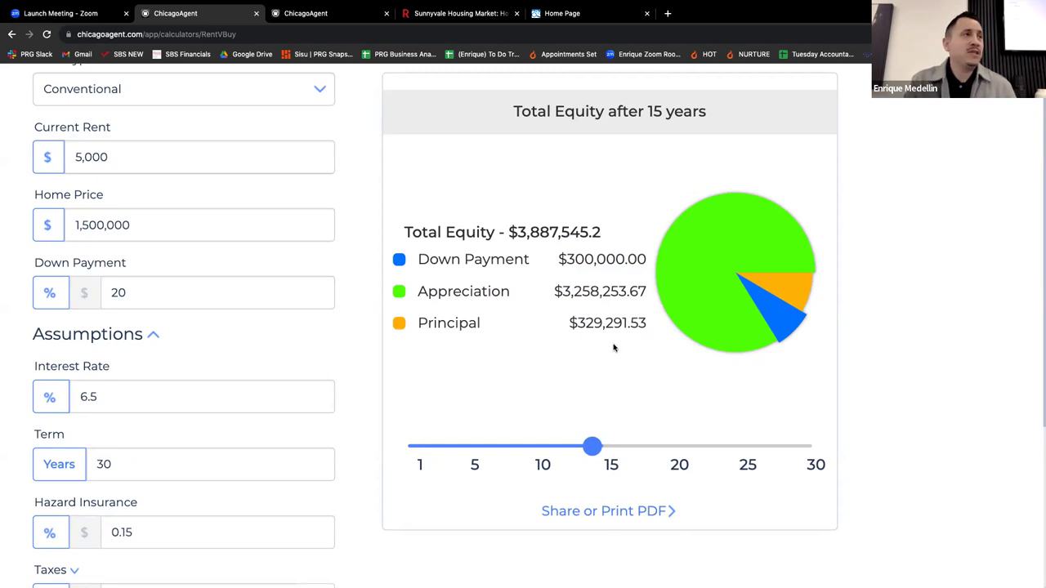
{"action": "left_click_drag", "start_coordinate": [595, 450], "coordinate": [523, 447]}
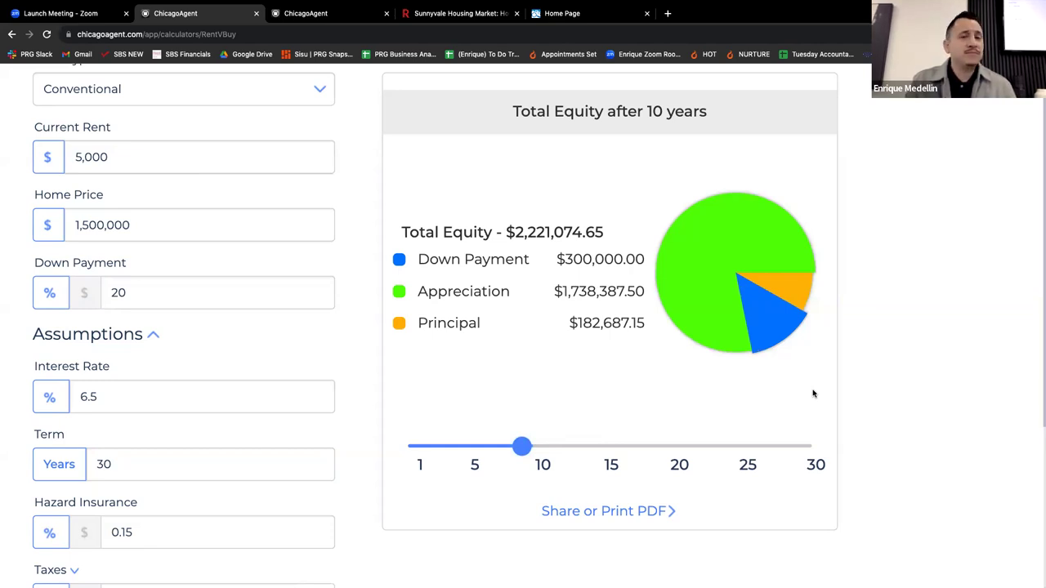
Step: Set the home appreciation to 3.5% and recompute the comparison
{"action": "scroll", "coordinate": [330, 409], "scroll_direction": "down", "scroll_amount": 5}
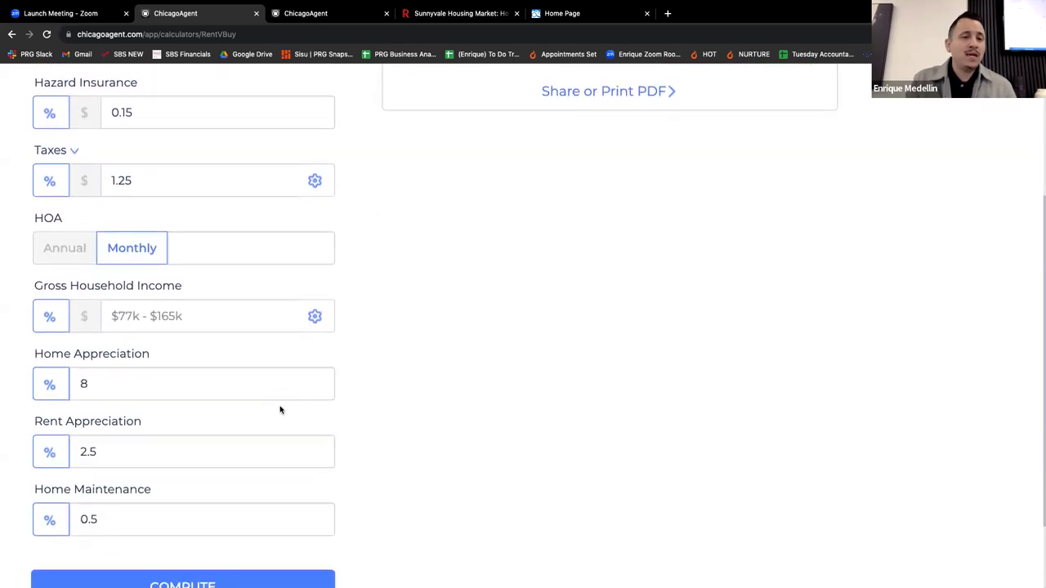
{"action": "left_click", "coordinate": [131, 382]}
{"action": "key", "text": "BackSpace"}
{"action": "type", "text": "3.5"}
{"action": "key", "text": "Return"}
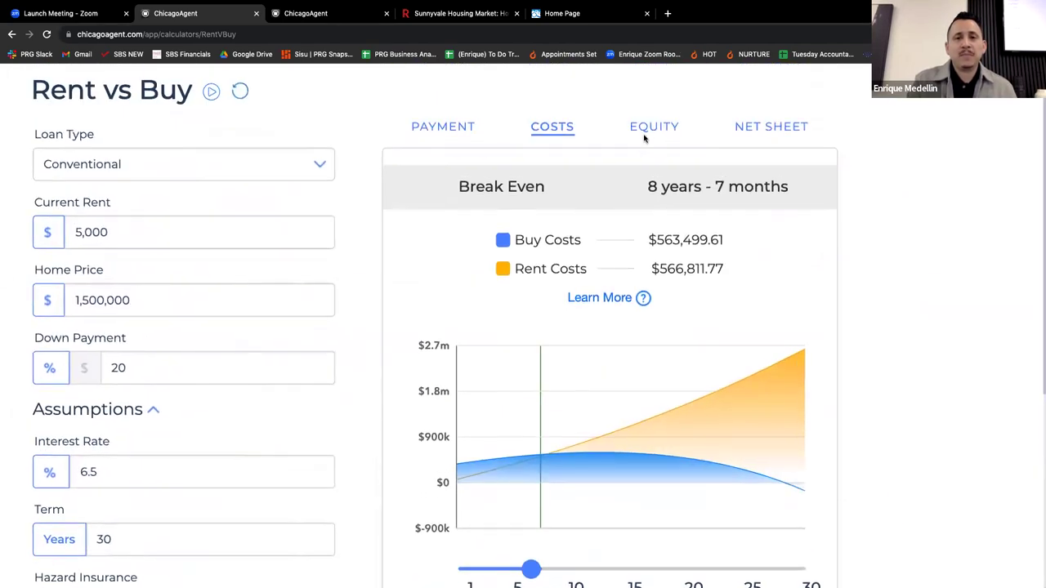
Step: Examine the total equity at the break-even point, and move the equity timeline to year 15
{"action": "left_click", "coordinate": [646, 130]}
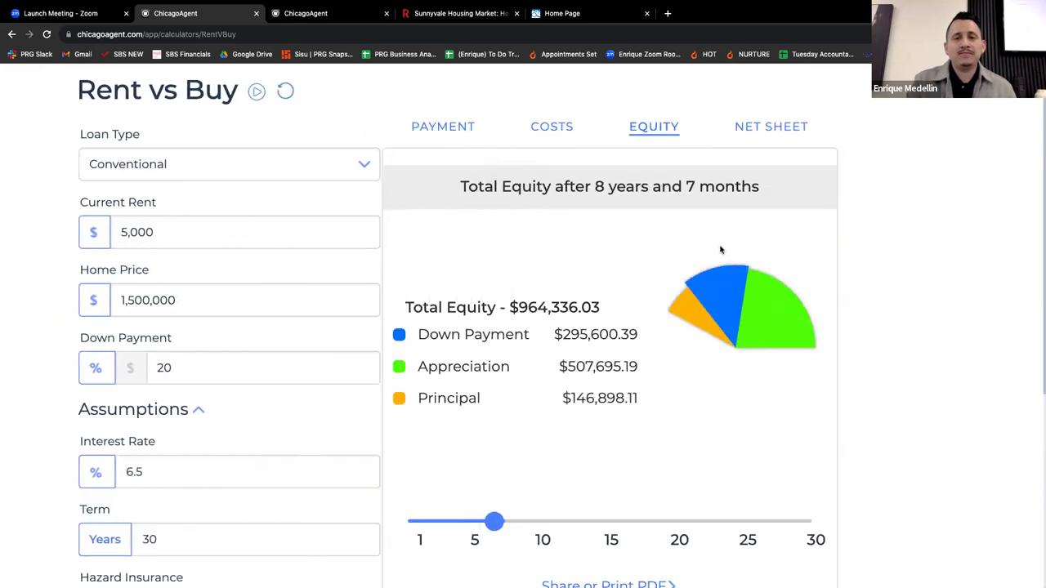
{"action": "scroll", "coordinate": [736, 243], "scroll_direction": "down", "scroll_amount": 1}
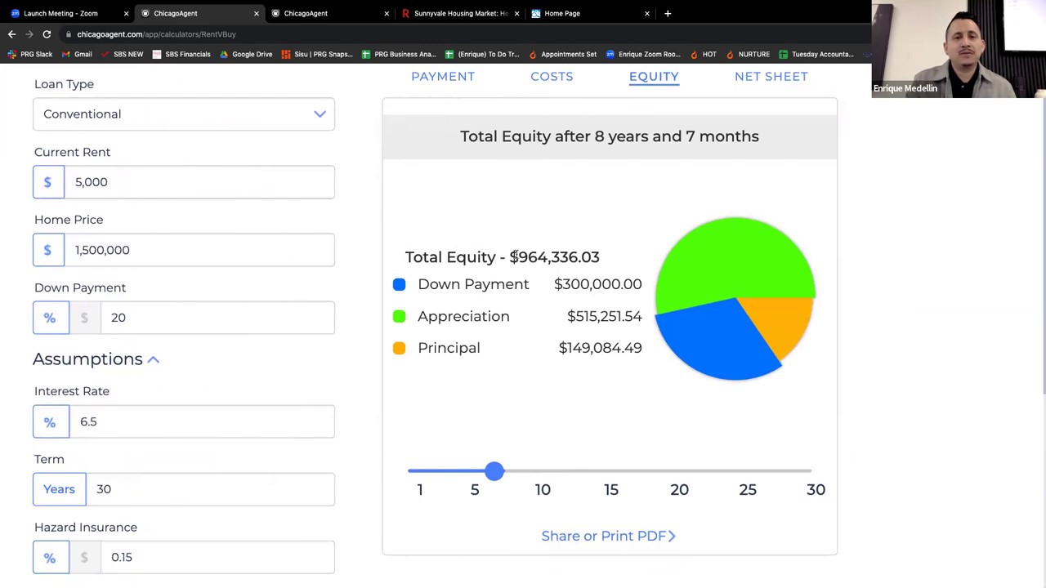
{"action": "left_click_drag", "start_coordinate": [511, 255], "coordinate": [627, 258]}
{"action": "left_click", "coordinate": [626, 258]}
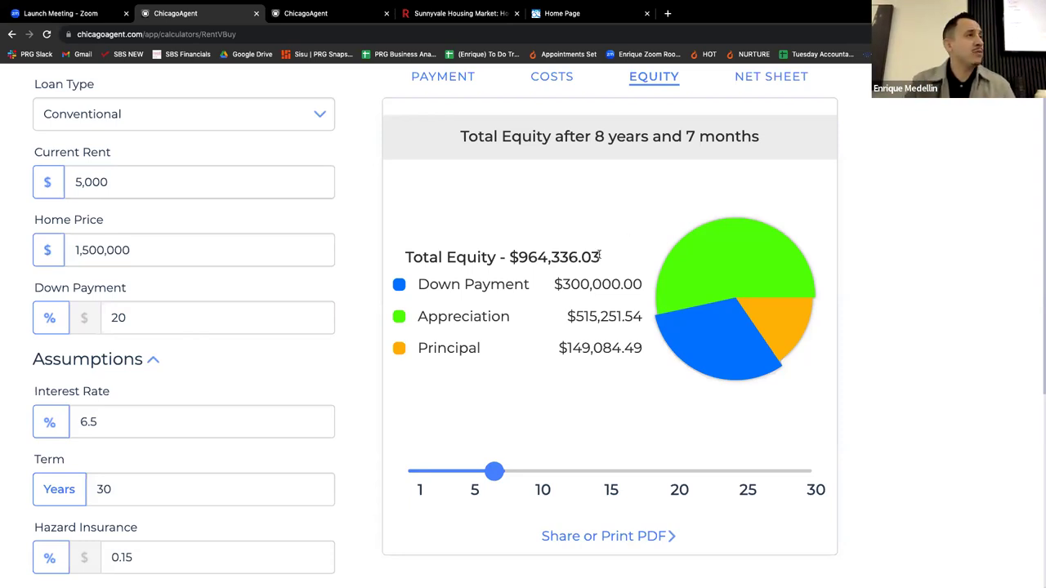
{"action": "left_click_drag", "start_coordinate": [497, 473], "coordinate": [602, 473]}
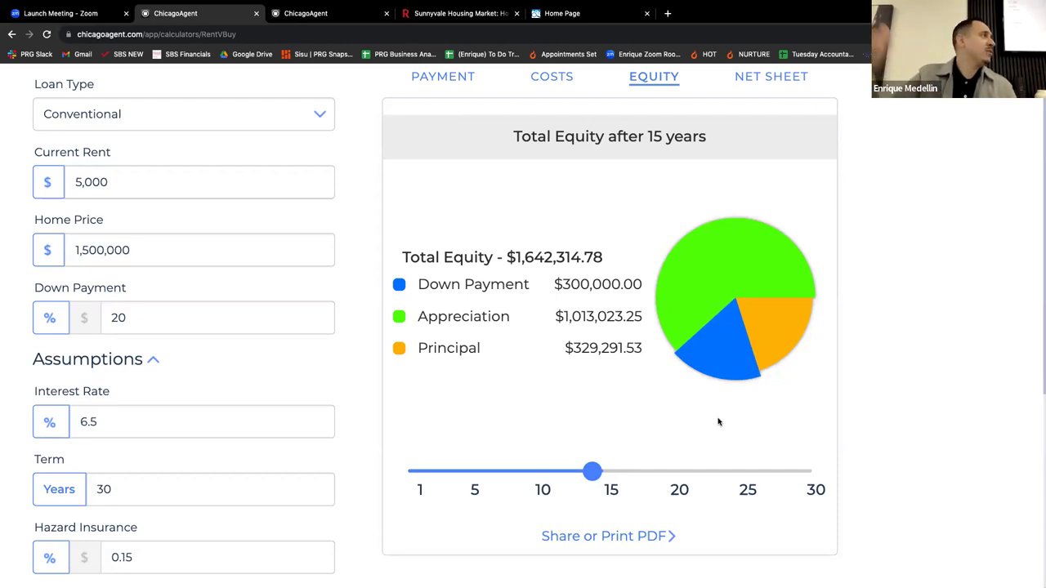
Step: Open the net sheet to view the net at close if selling in 15 years
{"action": "scroll", "coordinate": [700, 350], "scroll_direction": "up", "scroll_amount": 1}
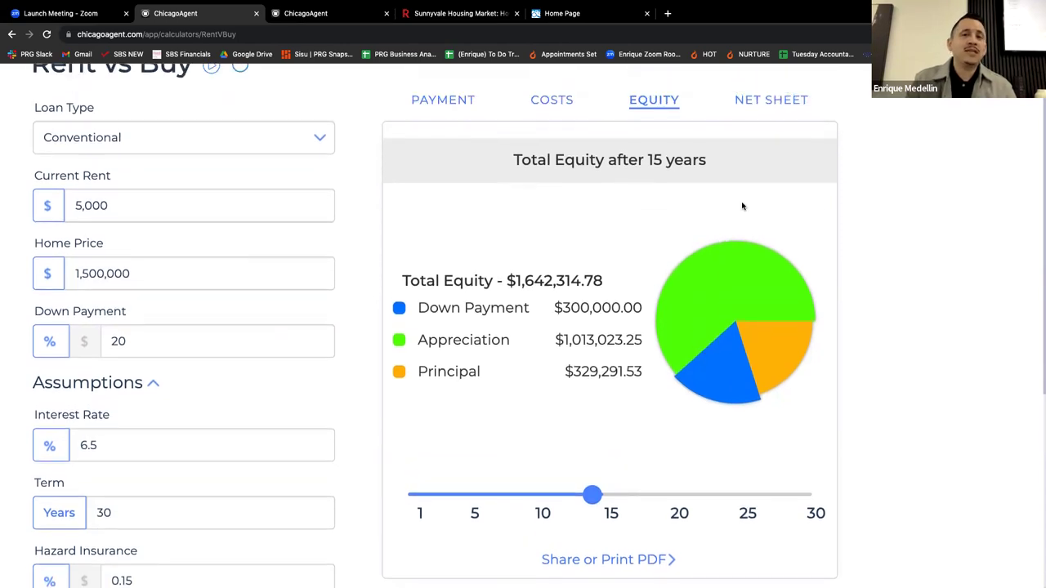
{"action": "scroll", "coordinate": [742, 206], "scroll_direction": "up", "scroll_amount": 1}
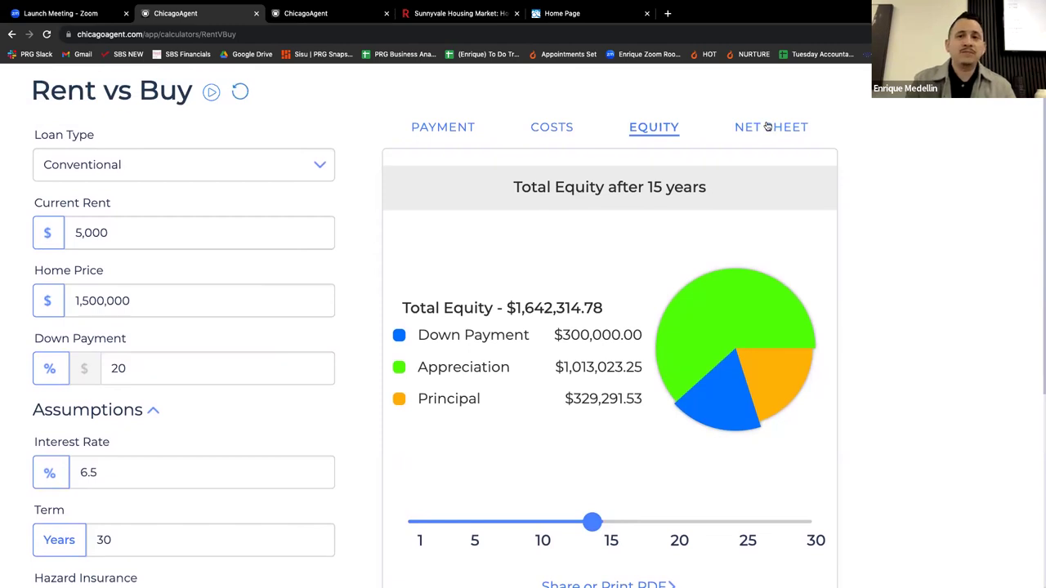
{"action": "left_click", "coordinate": [766, 126]}
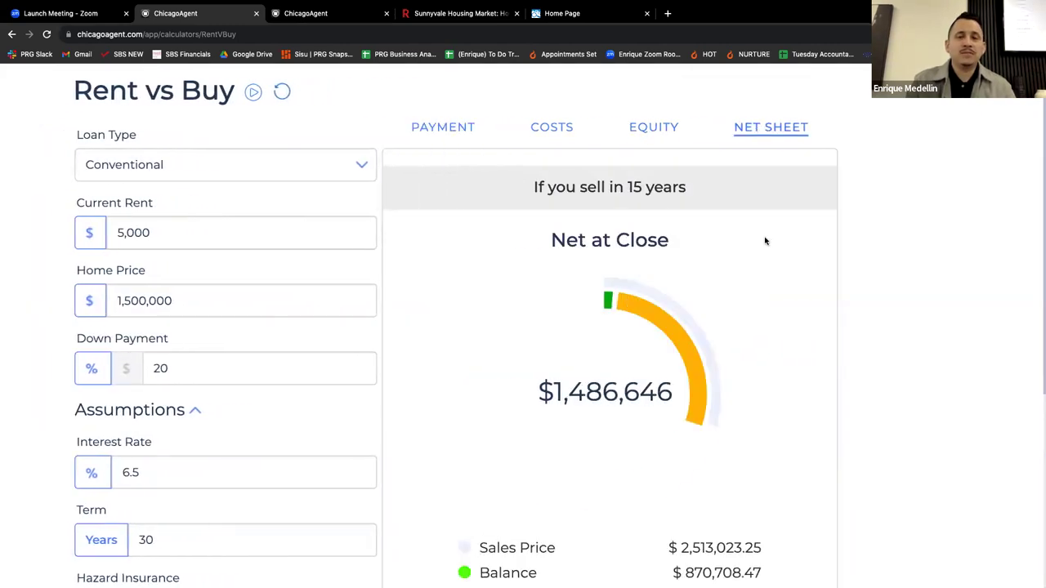
Step: Examine the sales price, balance, closing cost and net at close in the net sheet for selling in 15 years
{"action": "scroll", "coordinate": [766, 241], "scroll_direction": "down", "scroll_amount": 3}
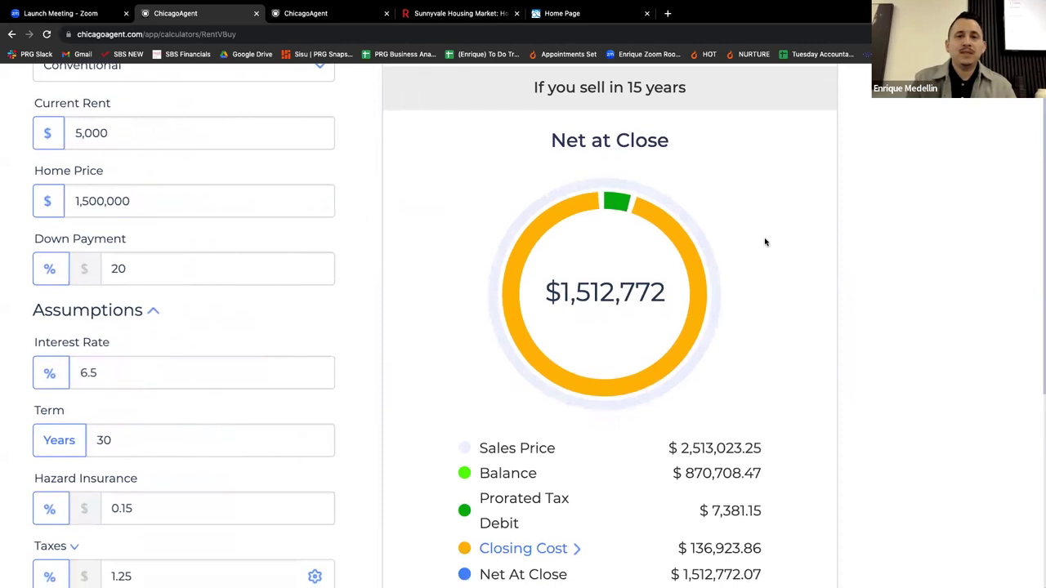
{"action": "scroll", "coordinate": [766, 242], "scroll_direction": "down", "scroll_amount": 2}
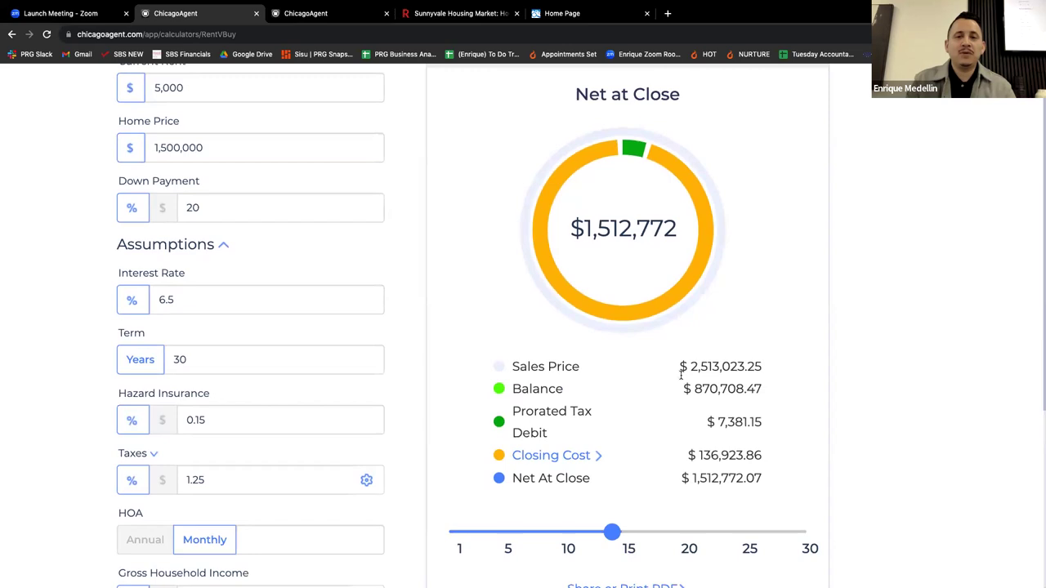
{"action": "left_click_drag", "start_coordinate": [681, 366], "coordinate": [766, 367]}
{"action": "left_click", "coordinate": [766, 368]}
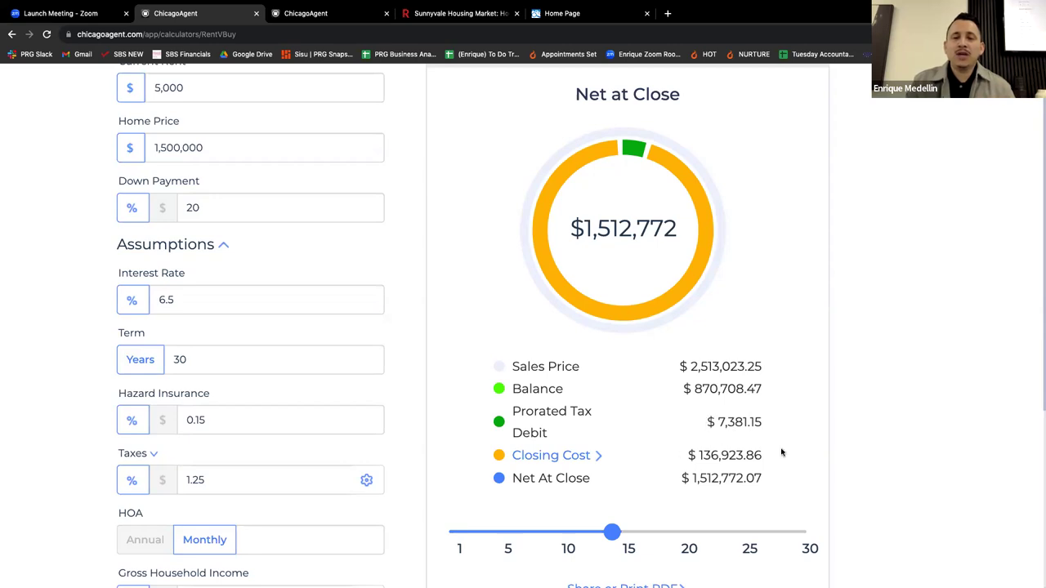
{"action": "scroll", "coordinate": [693, 475], "scroll_direction": "down", "scroll_amount": 2}
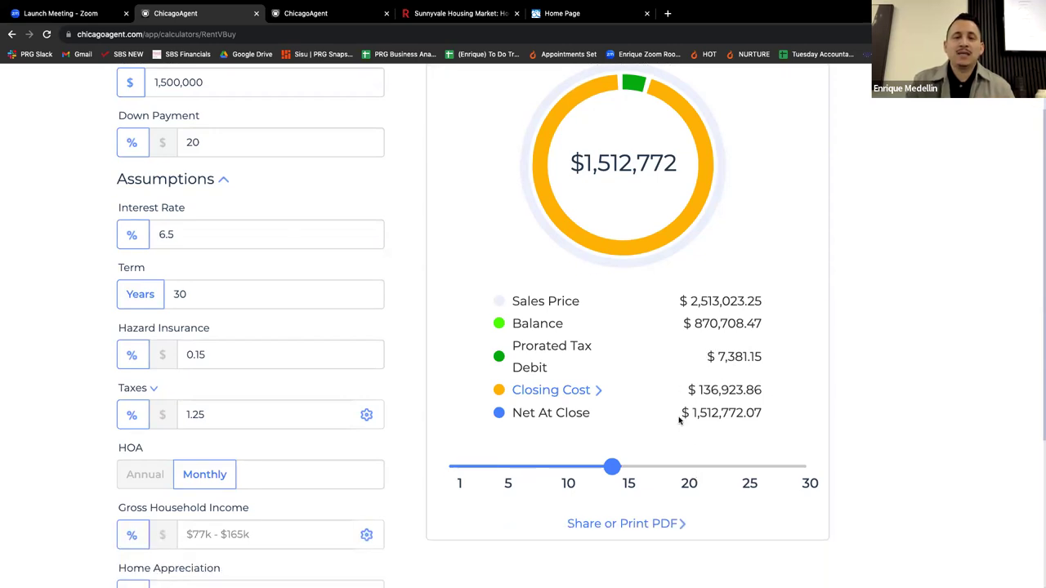
{"action": "left_click_drag", "start_coordinate": [702, 412], "coordinate": [503, 300]}
{"action": "left_click", "coordinate": [725, 215]}
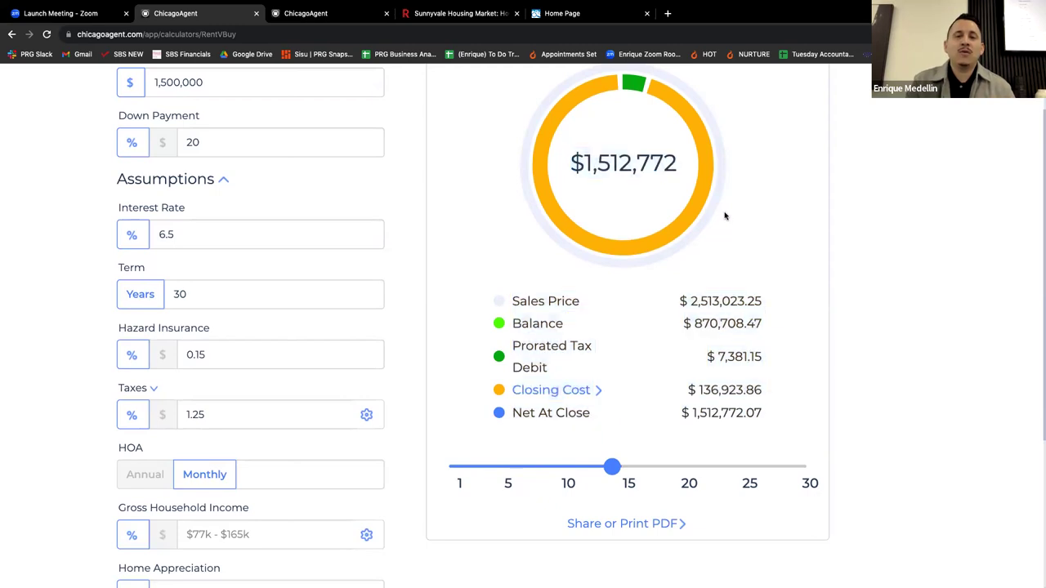
{"action": "scroll", "coordinate": [659, 209], "scroll_direction": "up", "scroll_amount": 1}
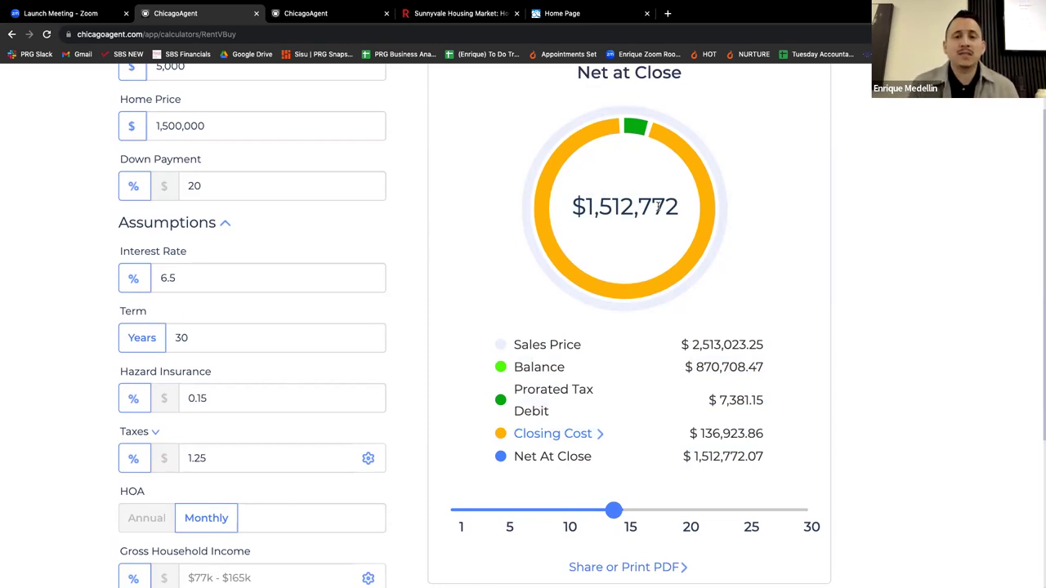
{"action": "scroll", "coordinate": [658, 208], "scroll_direction": "up", "scroll_amount": 3}
{"action": "scroll", "coordinate": [658, 209], "scroll_direction": "down", "scroll_amount": 1}
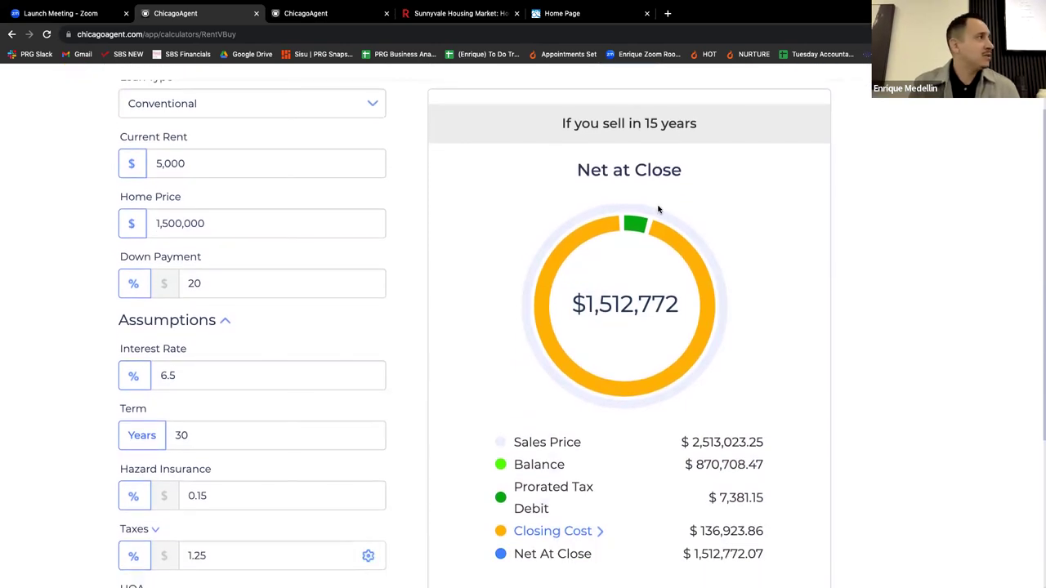
Step: Return to the costs comparison to review the buy and rent costs at year 15
{"action": "key", "text": "super+minus"}
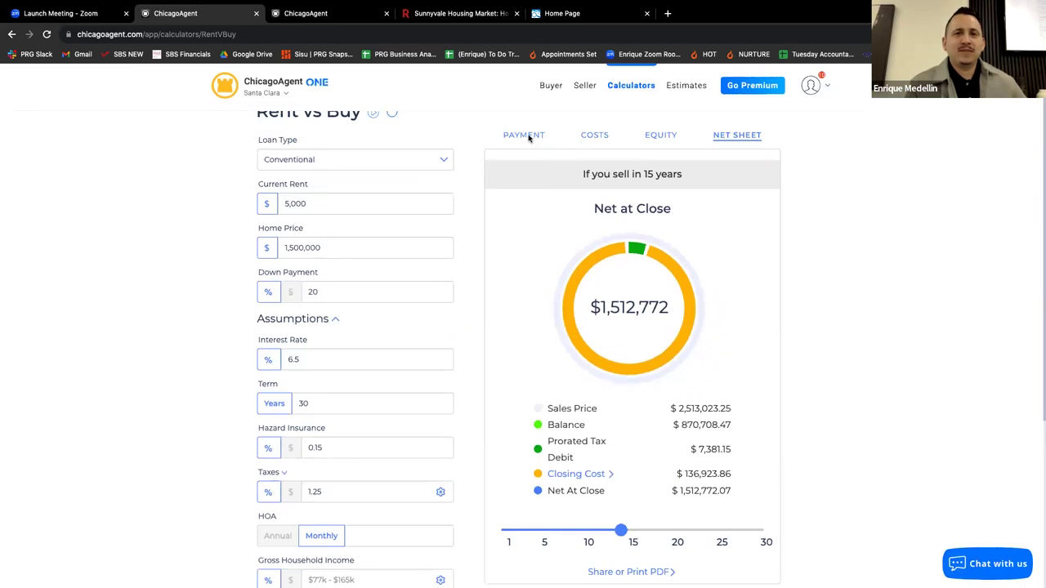
{"action": "scroll", "coordinate": [530, 140], "scroll_direction": "up", "scroll_amount": 1}
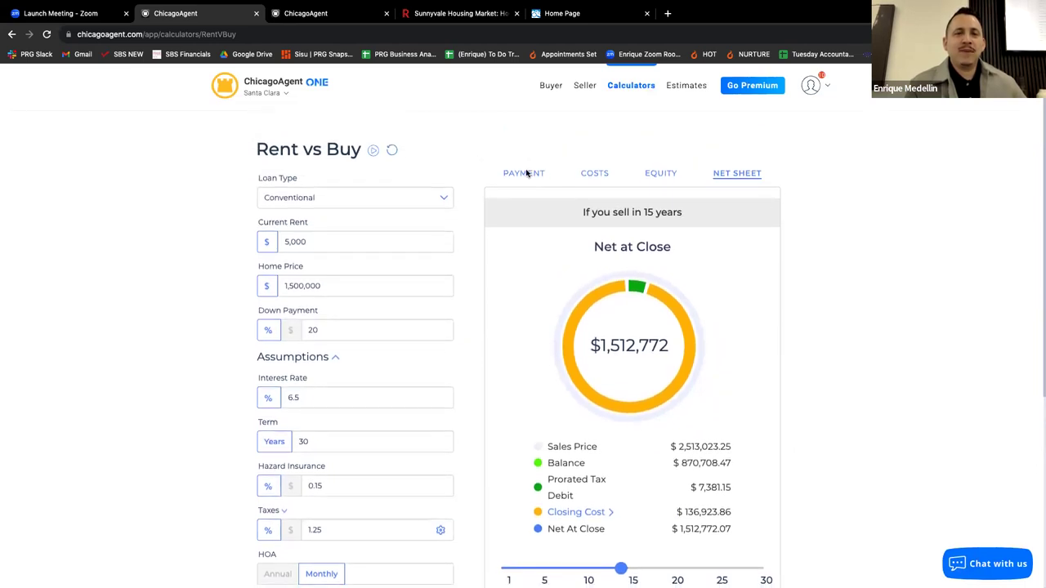
{"action": "left_click", "coordinate": [595, 173]}
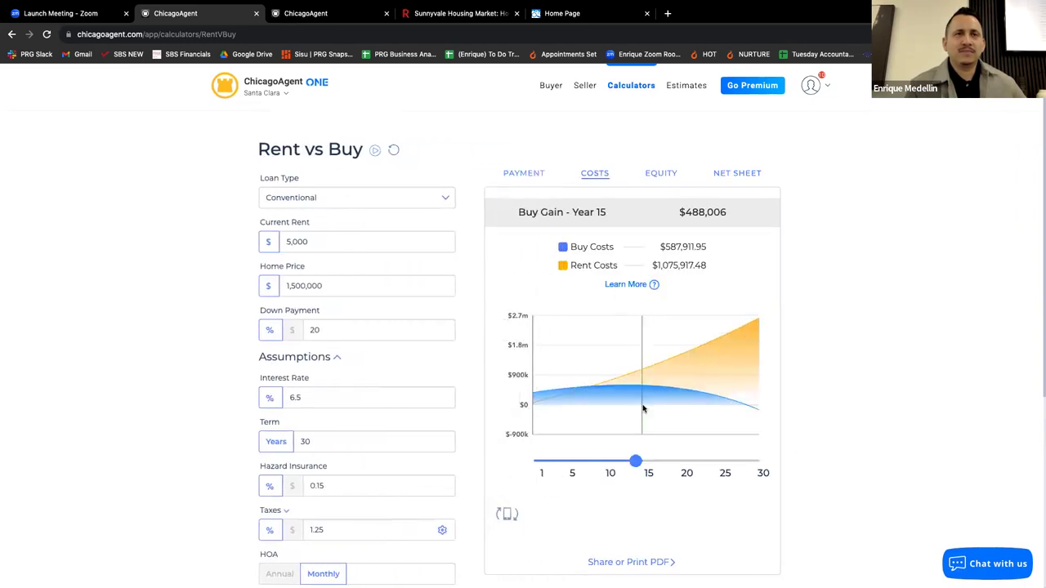
Step: Examine the appreciation, down payment and principal amounts in the equity breakdown after 15 years
{"action": "left_click", "coordinate": [661, 174]}
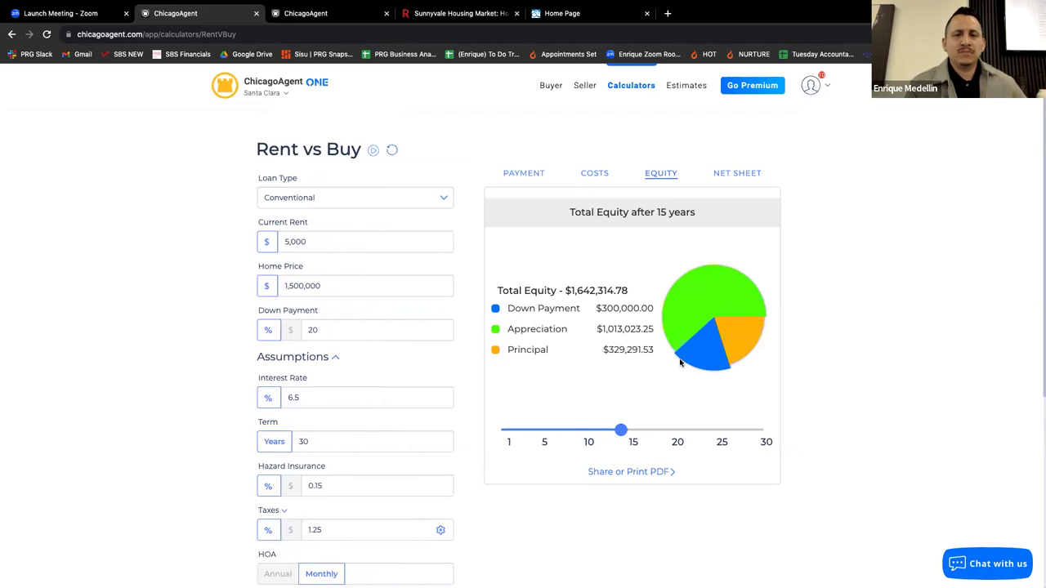
{"action": "scroll", "coordinate": [679, 362], "scroll_direction": "up", "scroll_amount": 2}
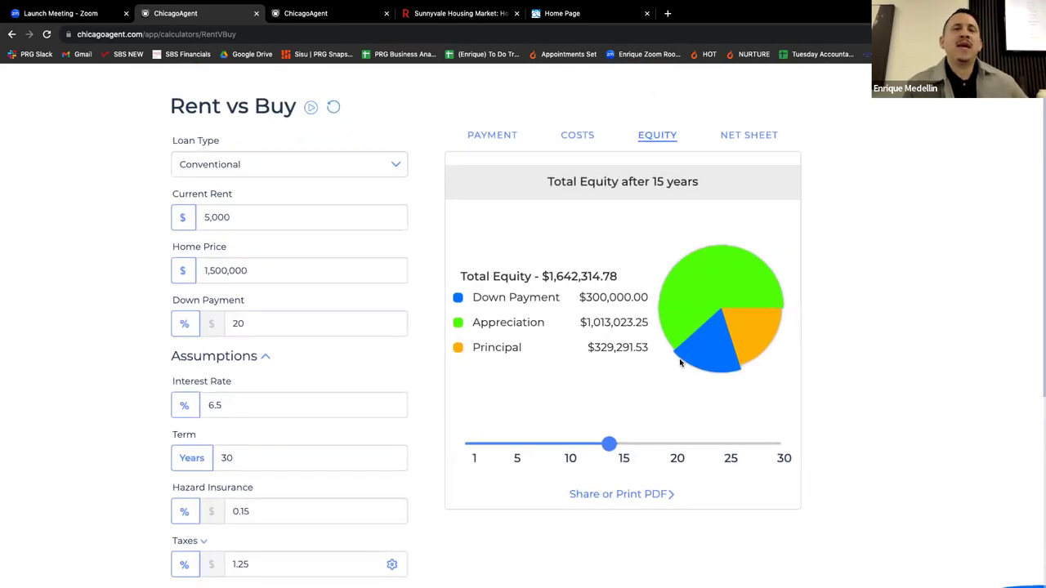
{"action": "scroll", "coordinate": [679, 358], "scroll_direction": "up", "scroll_amount": 2}
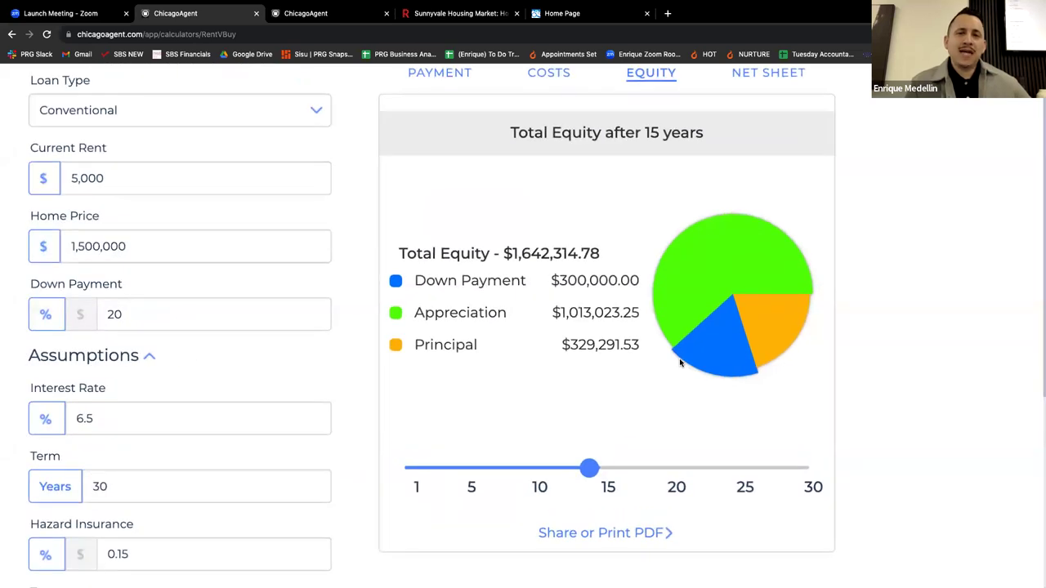
{"action": "scroll", "coordinate": [679, 358], "scroll_direction": "down", "scroll_amount": 1}
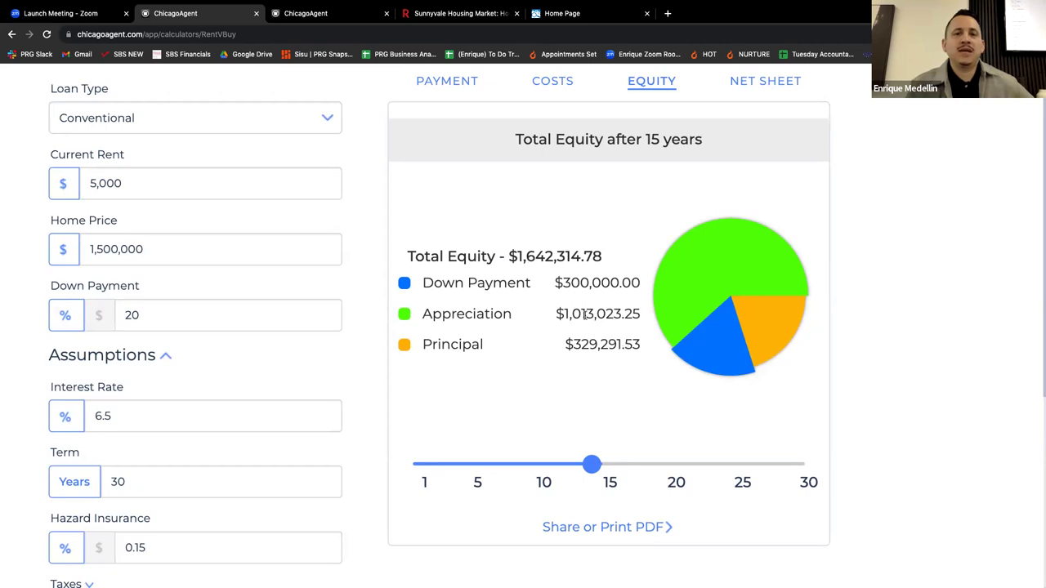
{"action": "left_click_drag", "start_coordinate": [554, 316], "coordinate": [629, 320]}
{"action": "left_click", "coordinate": [629, 319]}
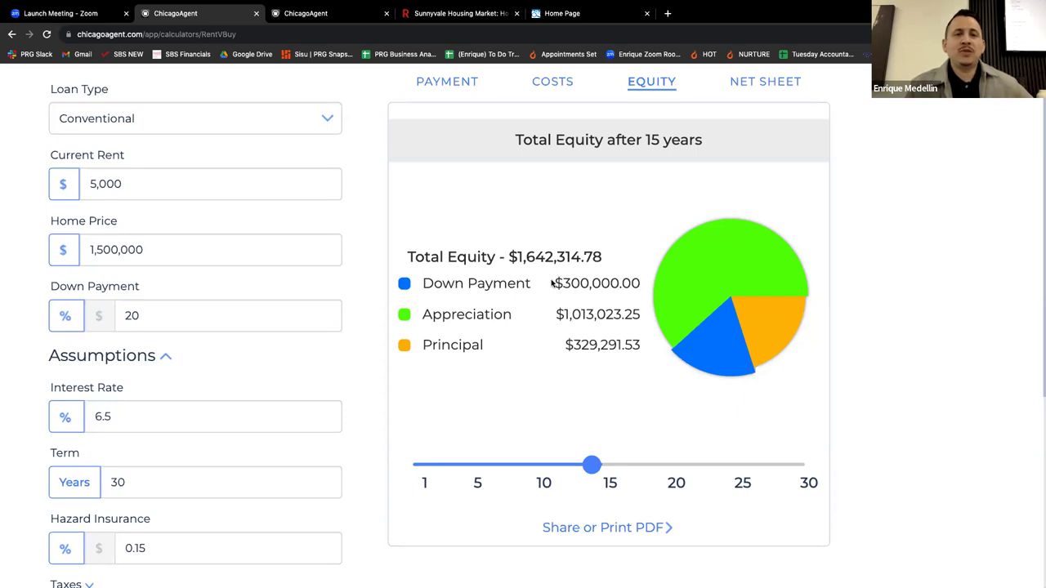
{"action": "left_click_drag", "start_coordinate": [555, 282], "coordinate": [625, 283]}
{"action": "left_click", "coordinate": [625, 283]}
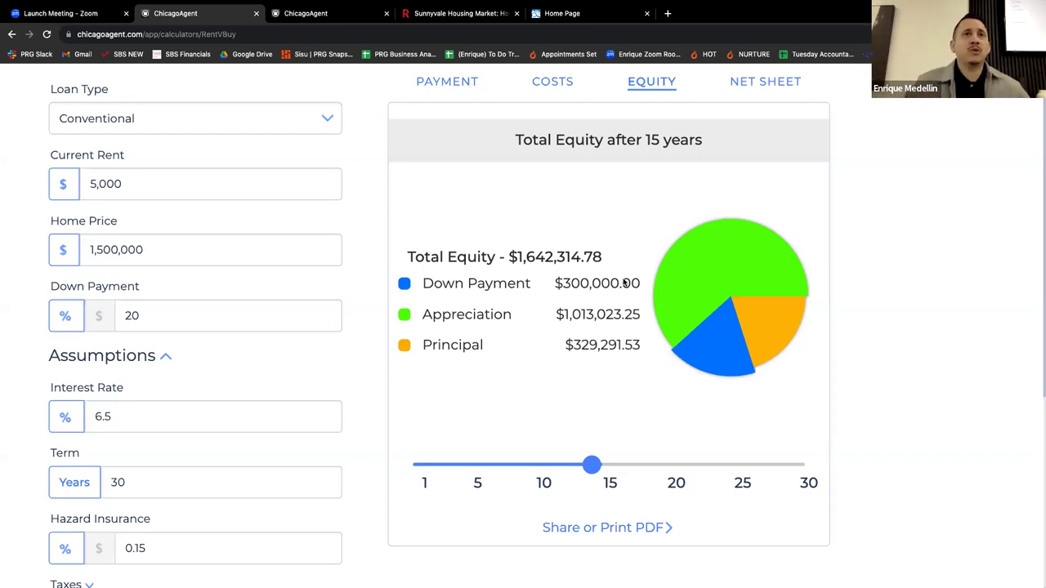
{"action": "left_click_drag", "start_coordinate": [563, 344], "coordinate": [640, 314]}
{"action": "left_click", "coordinate": [640, 315]}
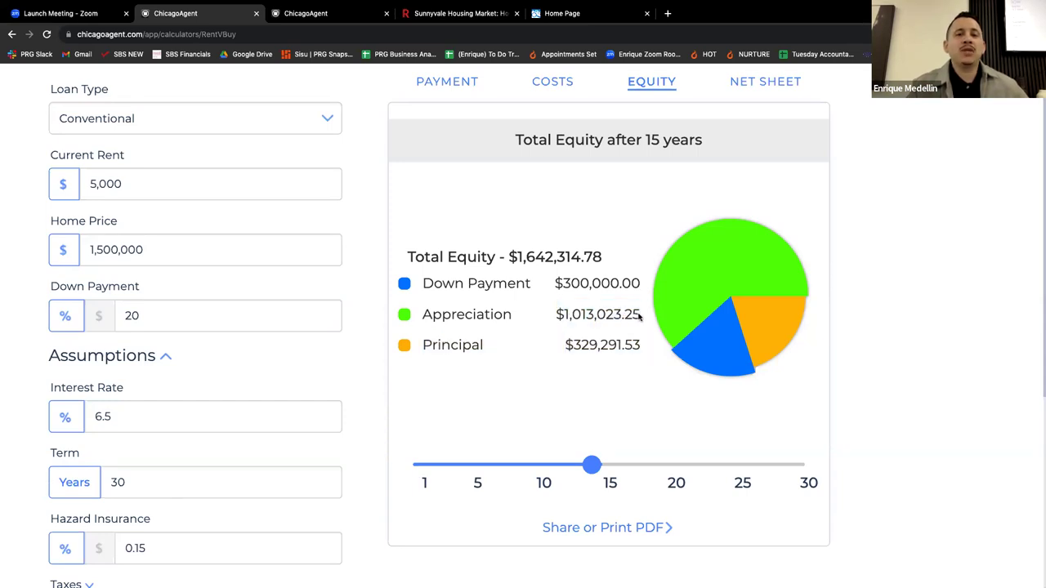
{"action": "left_click_drag", "start_coordinate": [640, 315], "coordinate": [608, 313]}
{"action": "left_click", "coordinate": [552, 314]}
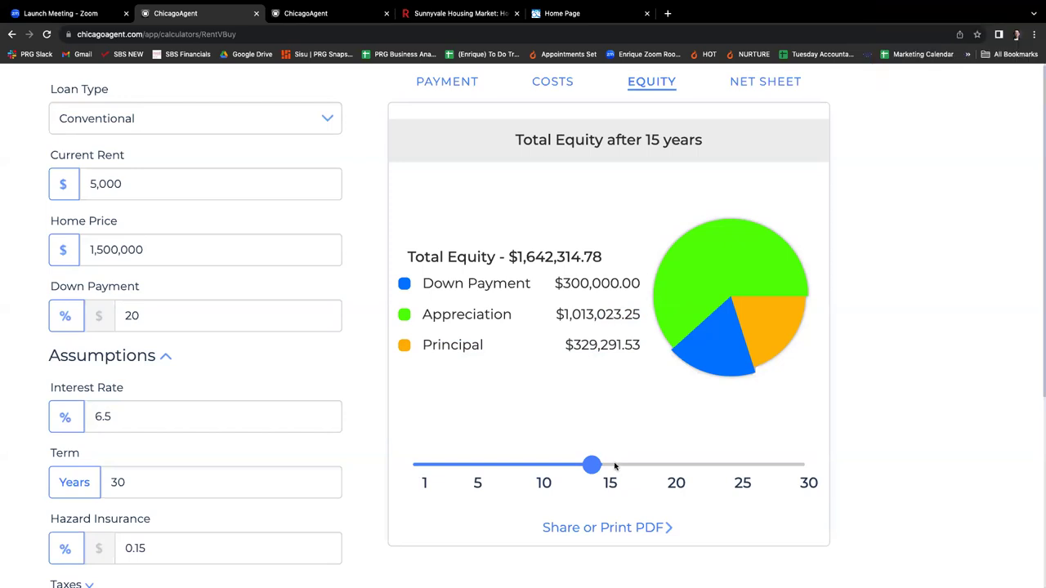
Step: Open the shareable PDF report of the comparison and preview its Tax Adjusted Payment template
{"action": "scroll", "coordinate": [585, 458], "scroll_direction": "down", "scroll_amount": 1}
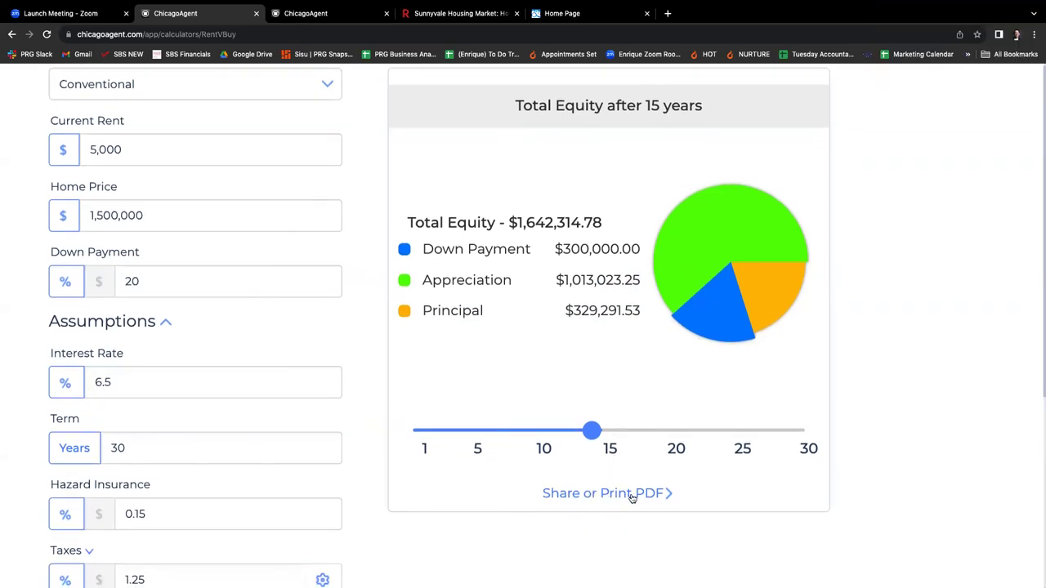
{"action": "left_click", "coordinate": [632, 495]}
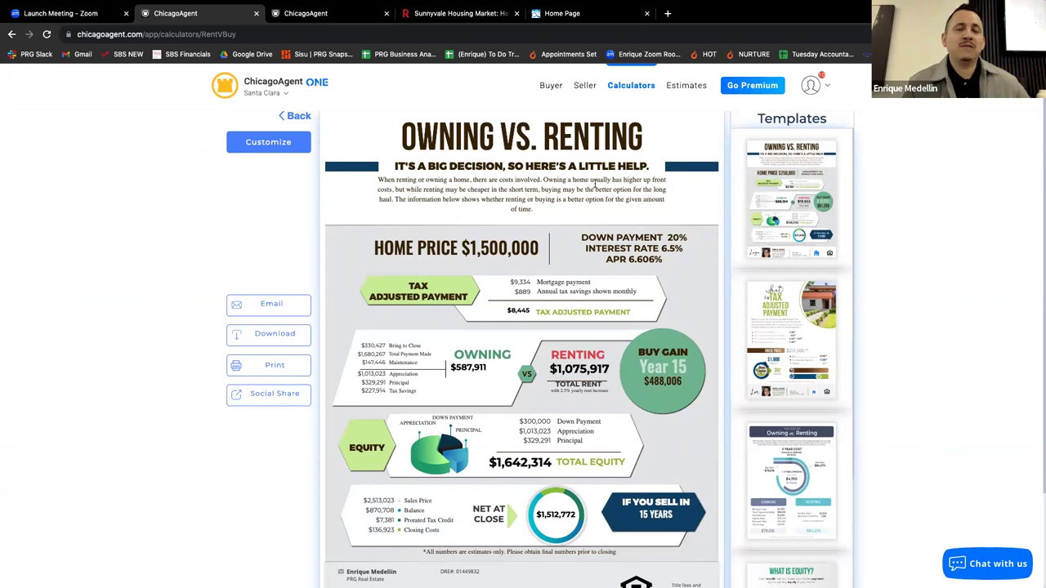
{"action": "left_click", "coordinate": [787, 323]}
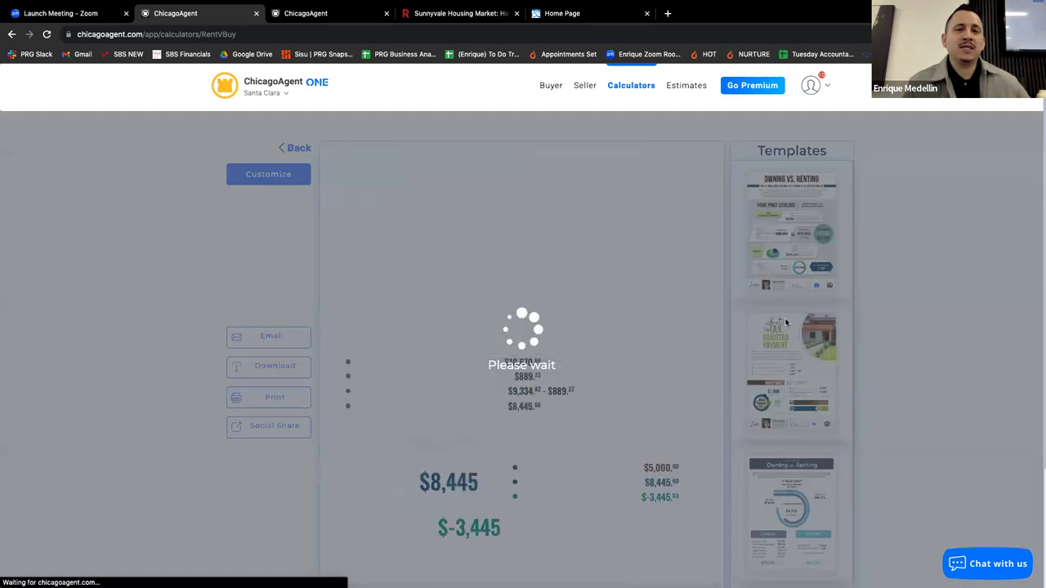
{"action": "scroll", "coordinate": [637, 375], "scroll_direction": "down", "scroll_amount": 1}
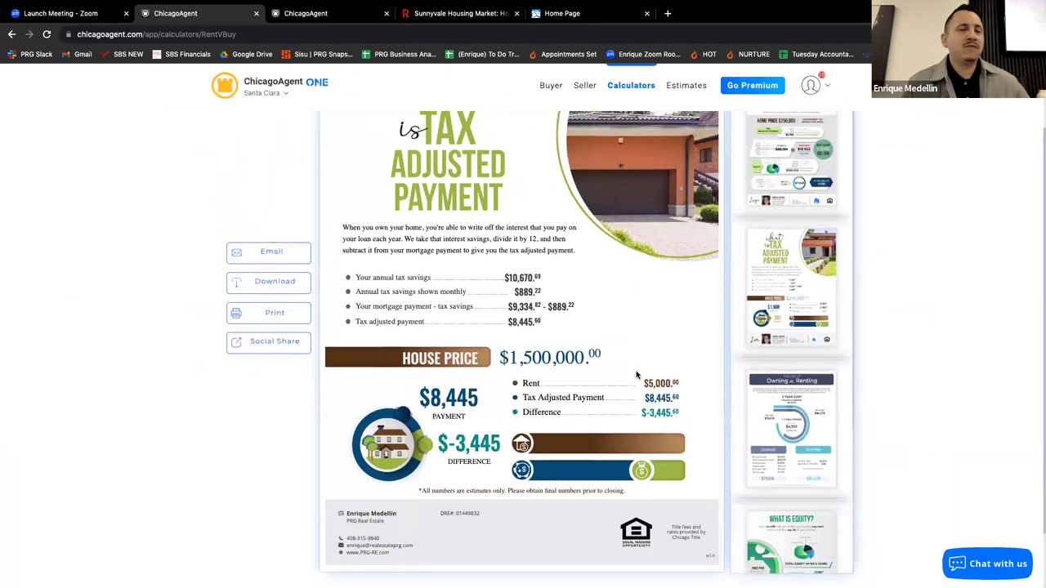
{"action": "scroll", "coordinate": [637, 375], "scroll_direction": "down", "scroll_amount": 2}
{"action": "scroll", "coordinate": [645, 378], "scroll_direction": "up", "scroll_amount": 4}
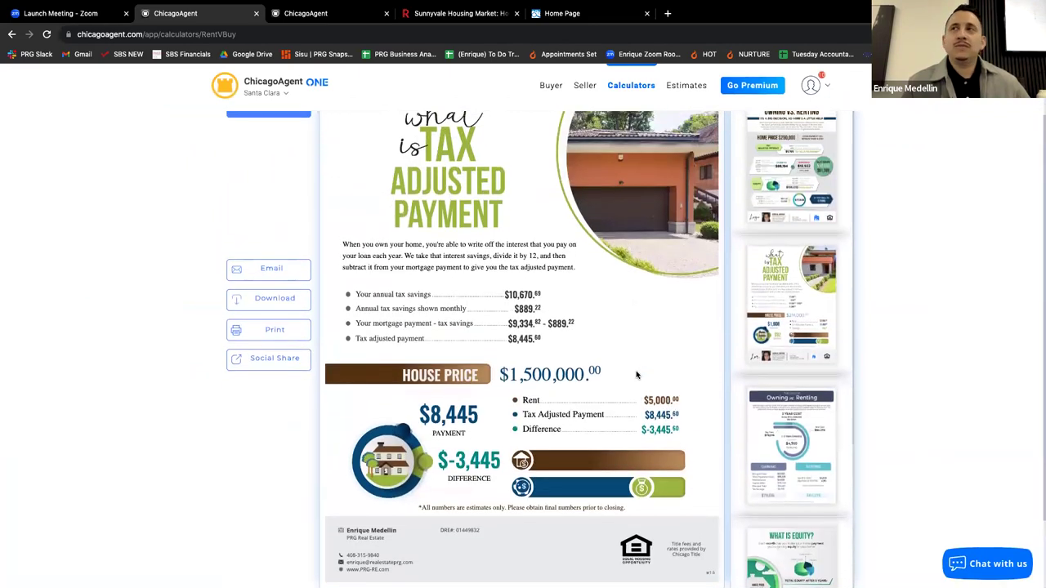
Step: Preview the template on the cost of owning vs. renting and review its 15-year figures
{"action": "left_click", "coordinate": [783, 485]}
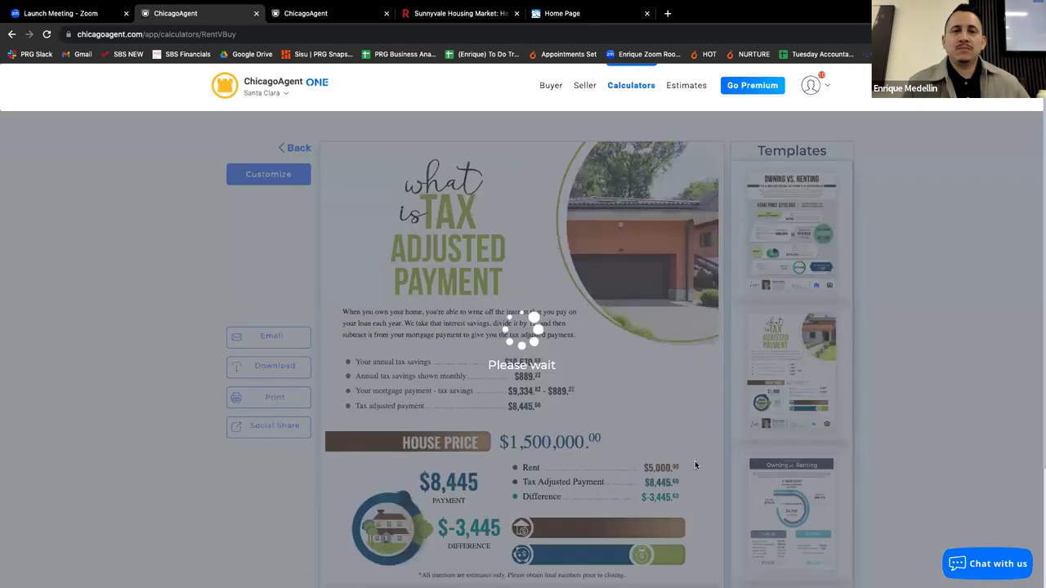
{"action": "scroll", "coordinate": [598, 451], "scroll_direction": "down", "scroll_amount": 5}
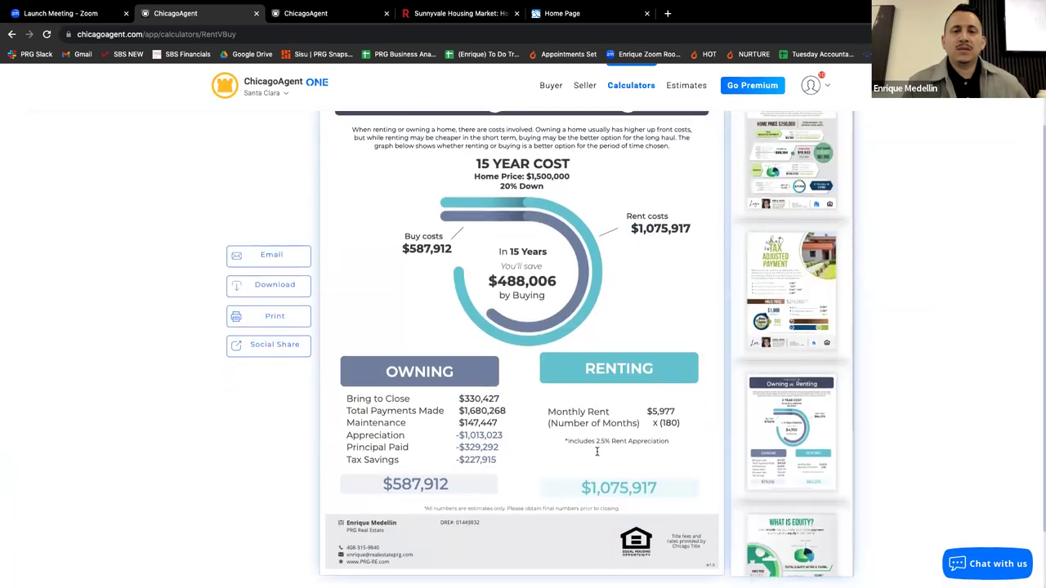
{"action": "scroll", "coordinate": [597, 451], "scroll_direction": "up", "scroll_amount": 4}
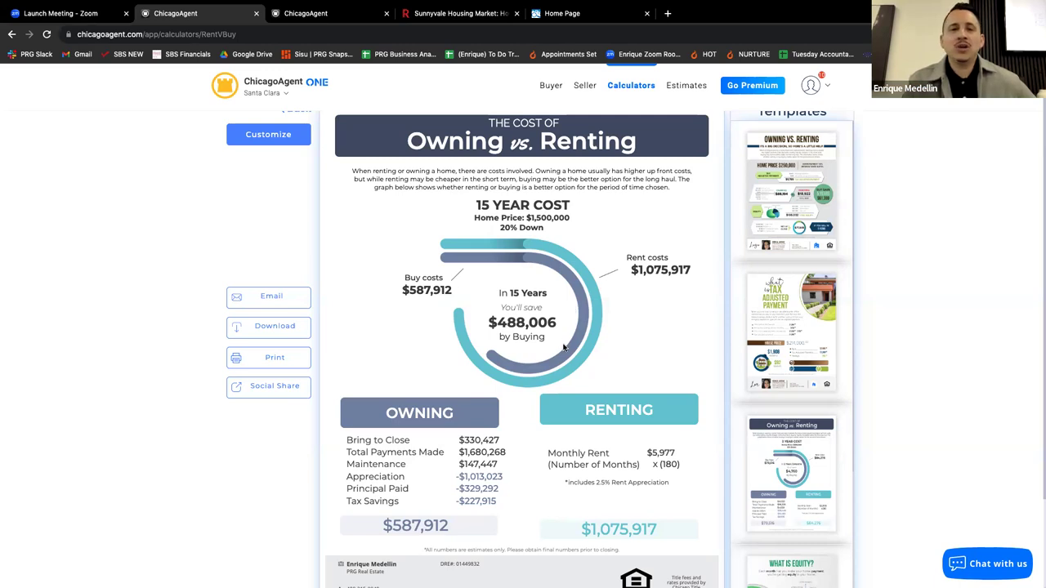
{"action": "scroll", "coordinate": [564, 347], "scroll_direction": "up", "scroll_amount": 1}
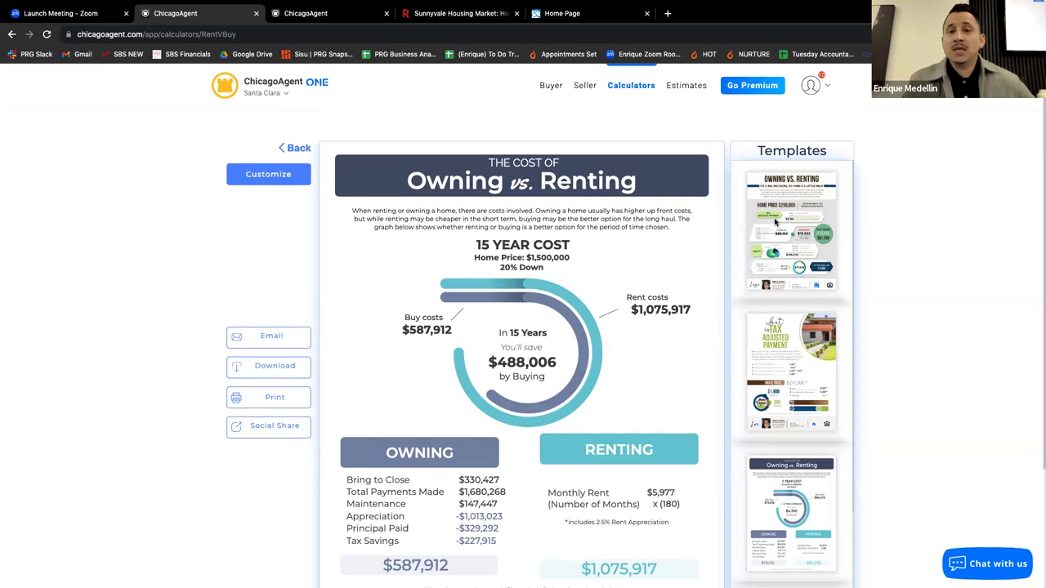
Step: Switch the report back to the first Owning vs. Renting template and review its summary
{"action": "left_click", "coordinate": [776, 223]}
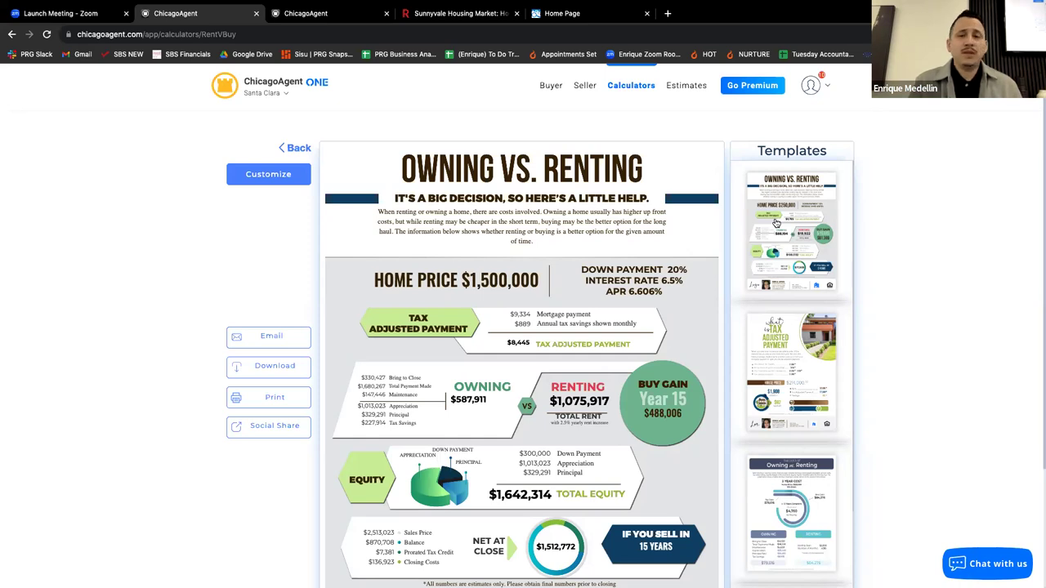
{"action": "scroll", "coordinate": [675, 313], "scroll_direction": "down", "scroll_amount": 1}
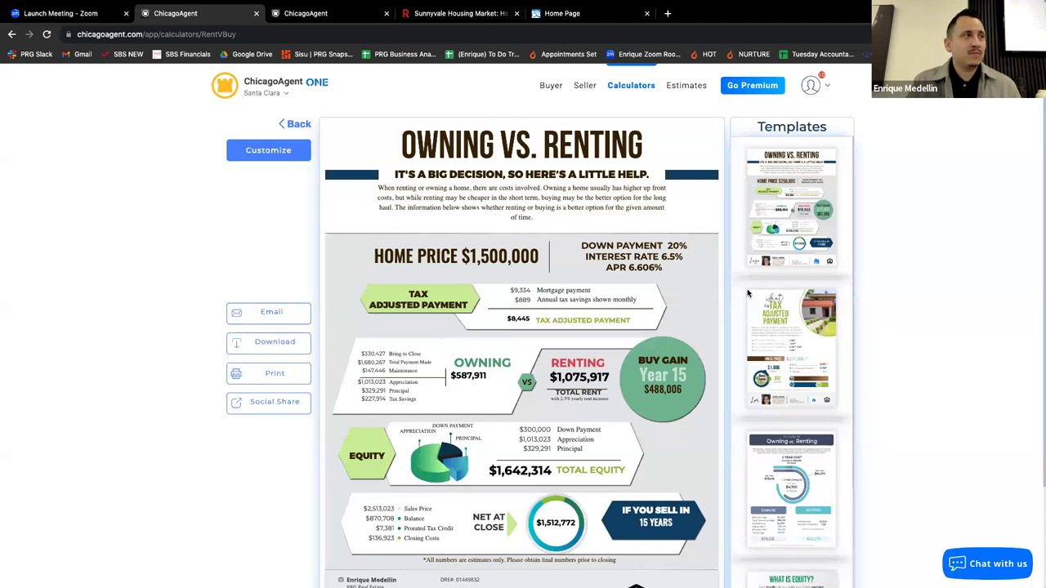
{"action": "scroll", "coordinate": [747, 293], "scroll_direction": "up", "scroll_amount": 1}
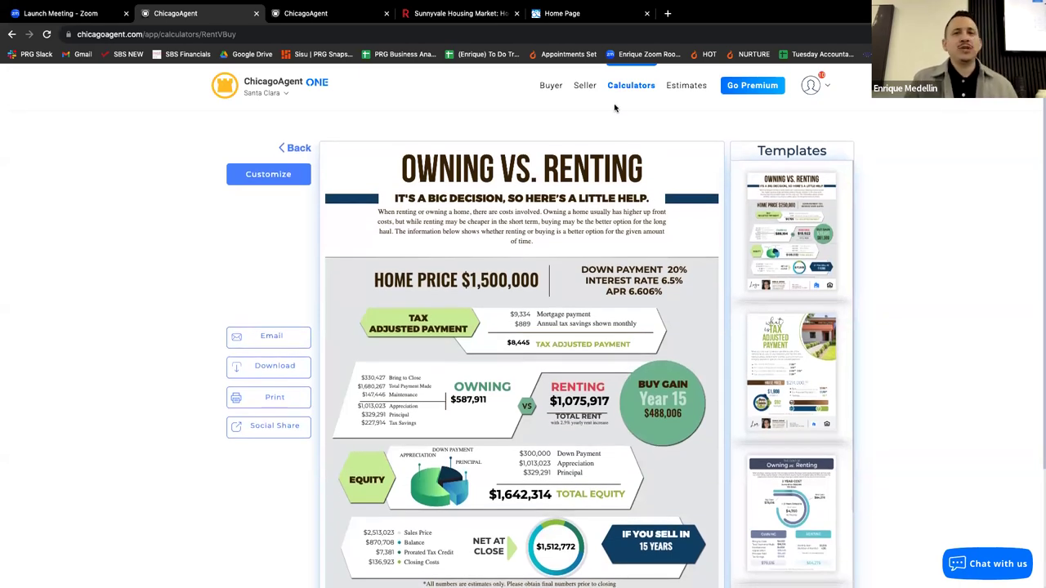
Step: Open a new browser tab for a web search
{"action": "left_click", "coordinate": [668, 13]}
{"action": "type", "text": "h"}
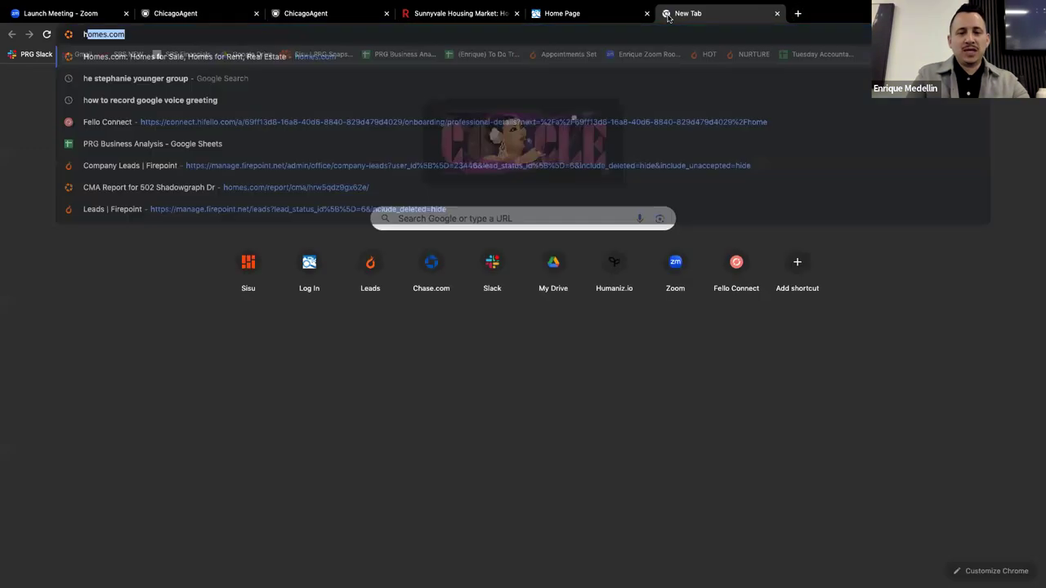
{"action": "type", "text": "istory"}
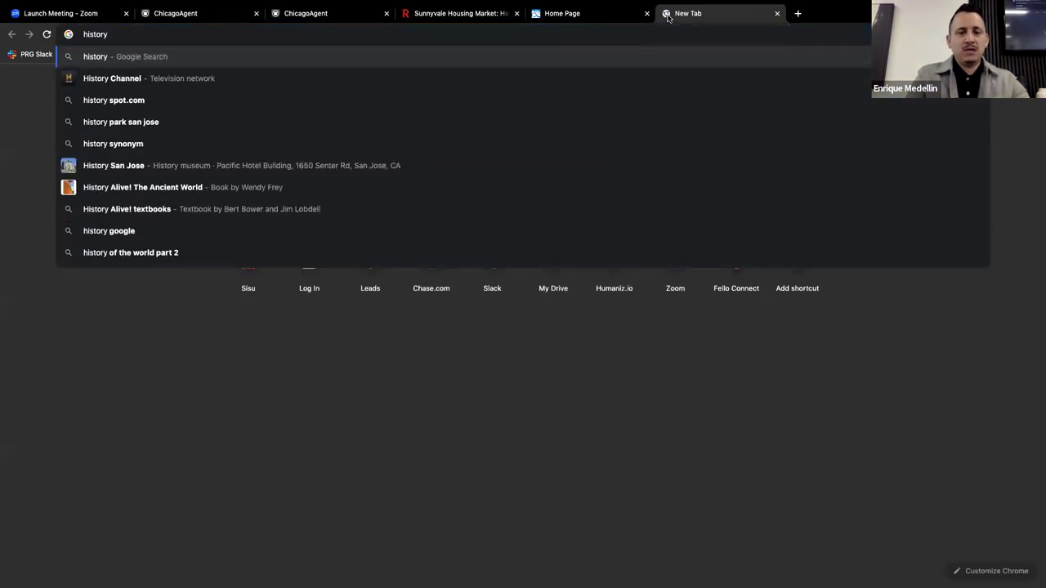
{"action": "key", "text": "BackSpace"}
{"action": "key", "text": "BackSpace"}
{"action": "key", "text": "BackSpace"}
{"action": "key", "text": "BackSpace"}
{"action": "key", "text": "BackSpace"}
{"action": "key", "text": "BackSpace"}
{"action": "key", "text": "BackSpace"}
{"action": "key", "text": "BackSpace"}
Step: Search the web for "appreciation history of real estate" and read the featured answer on state appreciation rates
{"action": "type", "text": "appre"}
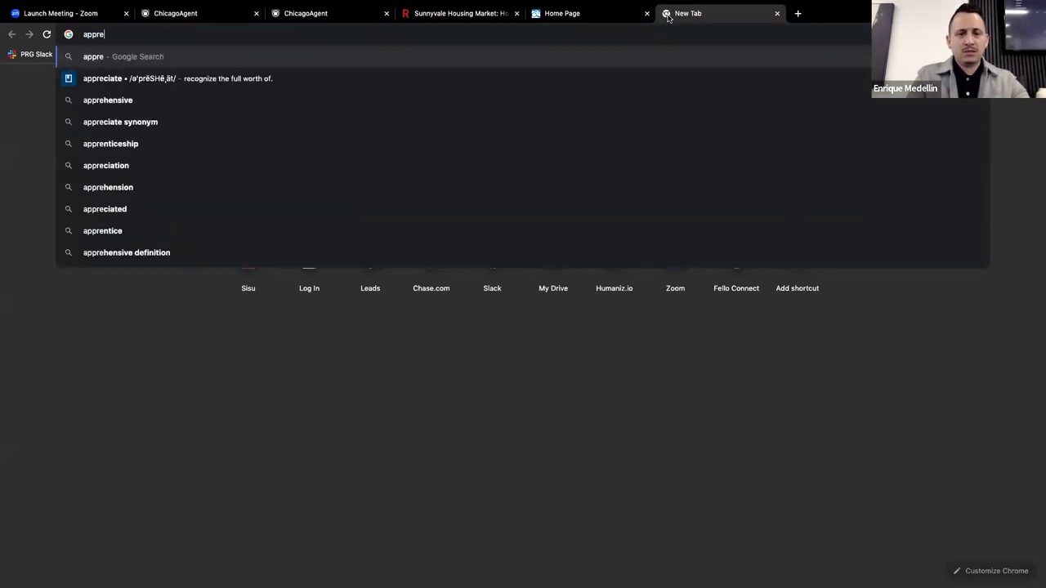
{"action": "type", "text": "ciation "}
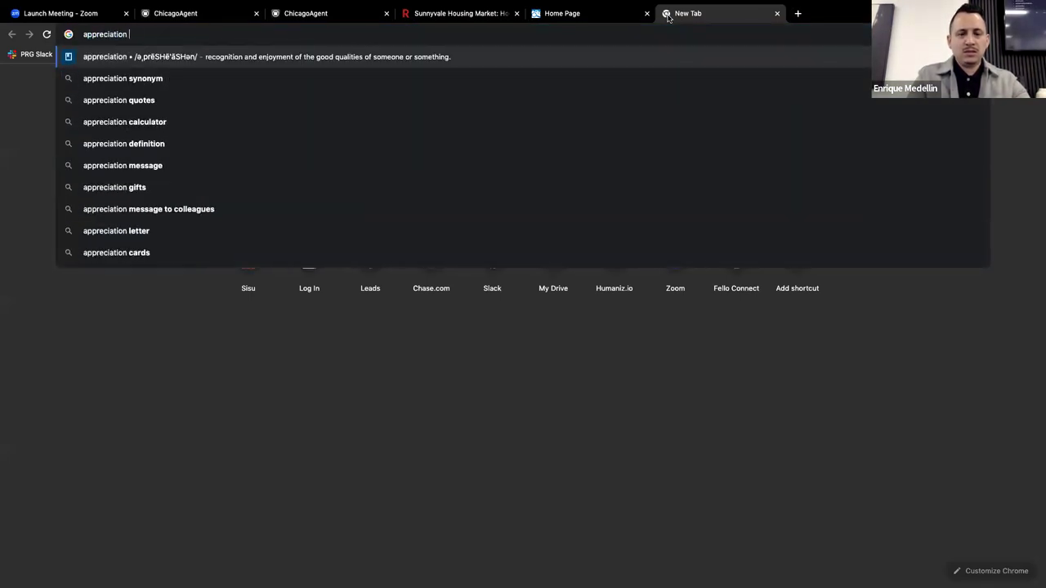
{"action": "type", "text": "history of real"}
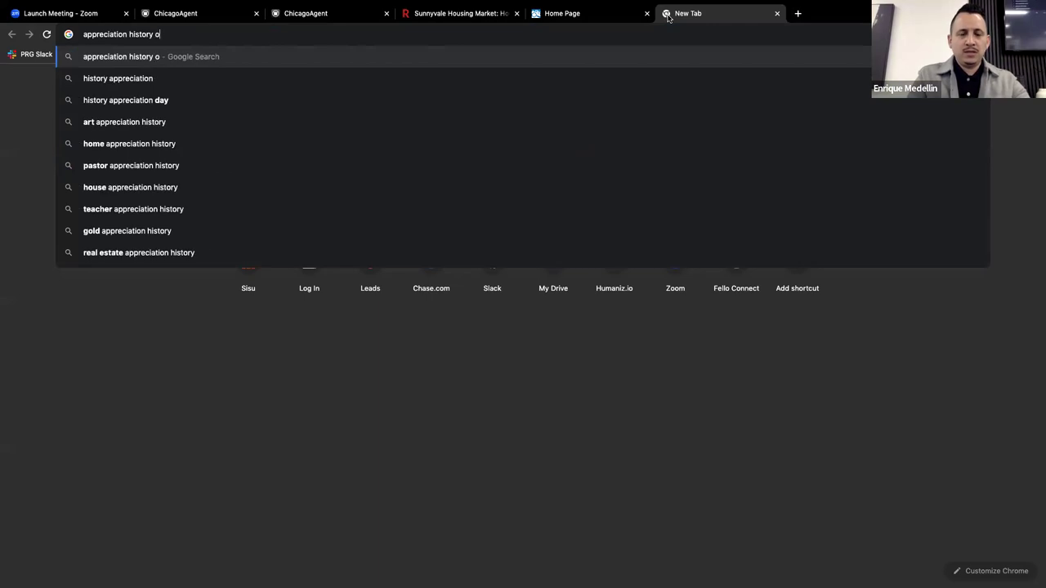
{"action": "key", "text": "Down"}
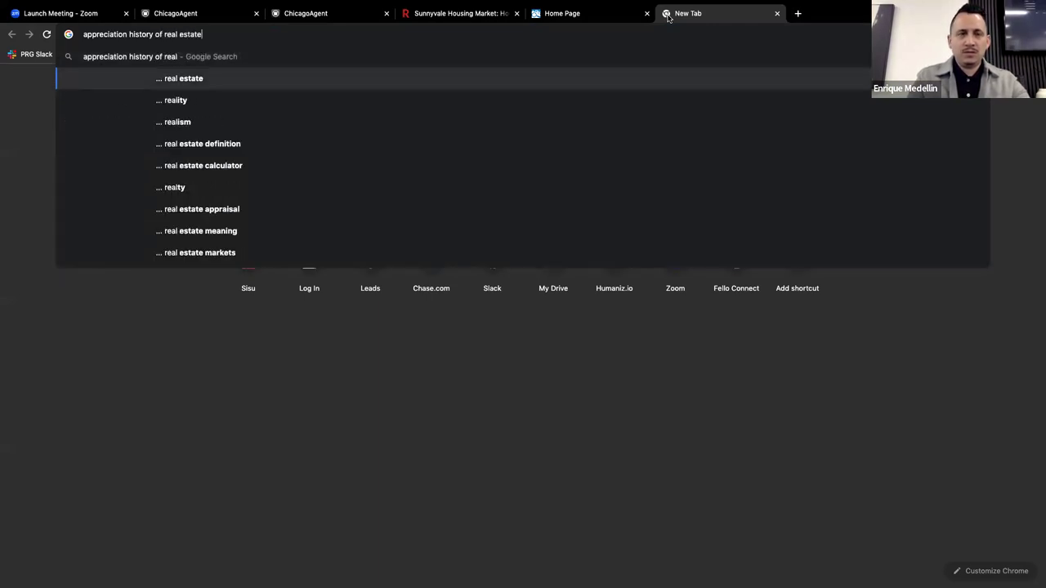
{"action": "key", "text": "Return"}
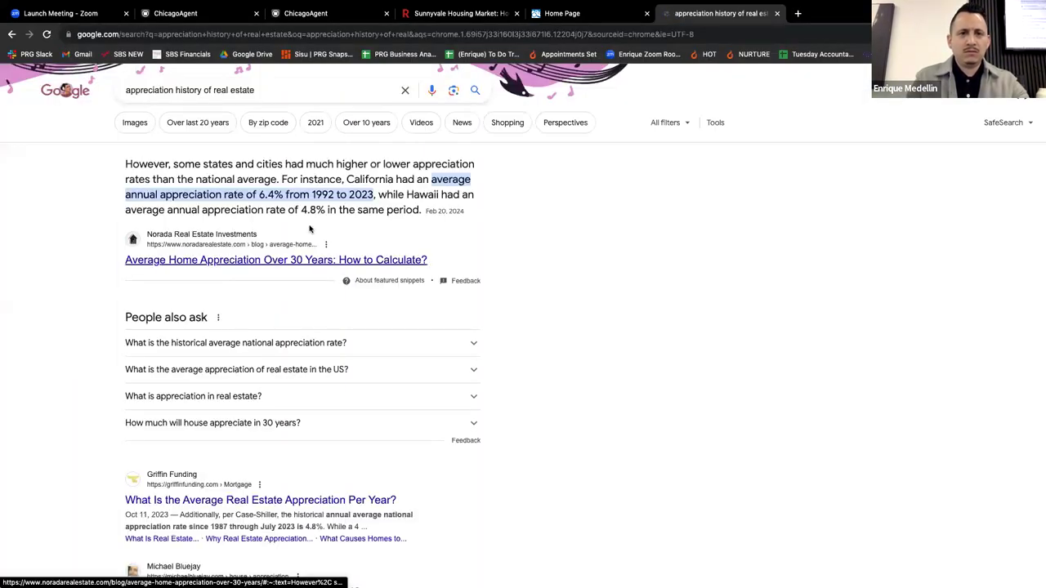
{"action": "scroll", "coordinate": [310, 228], "scroll_direction": "up", "scroll_amount": 5, "text": "ctrl"}
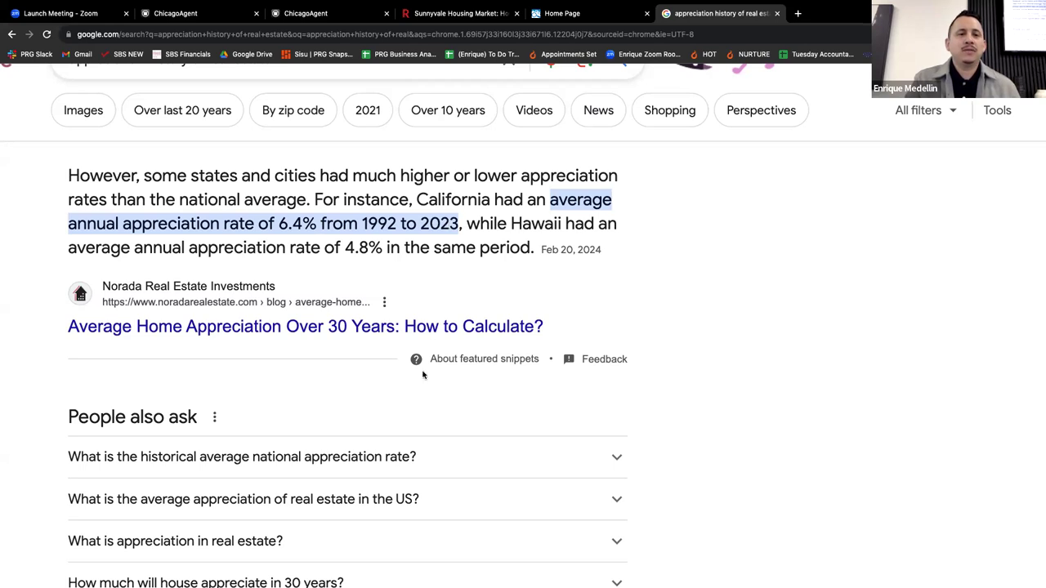
Step: Expand the related question about the historical average national appreciation rate and read its answer
{"action": "scroll", "coordinate": [420, 364], "scroll_direction": "down", "scroll_amount": 2}
{"action": "left_click", "coordinate": [408, 374]}
{"action": "scroll", "coordinate": [379, 460], "scroll_direction": "down", "scroll_amount": 1}
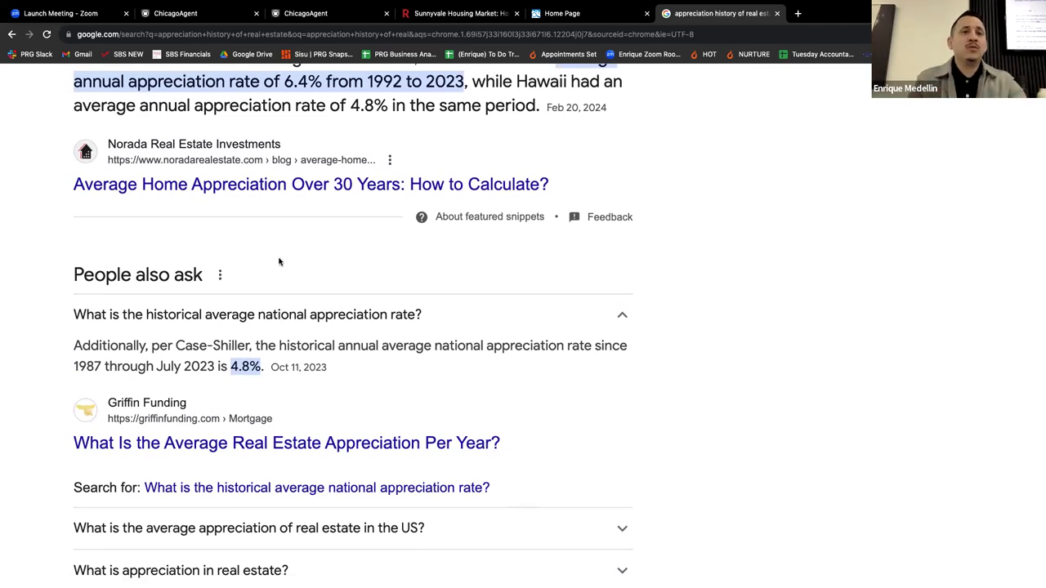
Step: Refine the search to "appreciation history of real estate in silicon valley california"
{"action": "scroll", "coordinate": [299, 365], "scroll_direction": "up", "scroll_amount": 3}
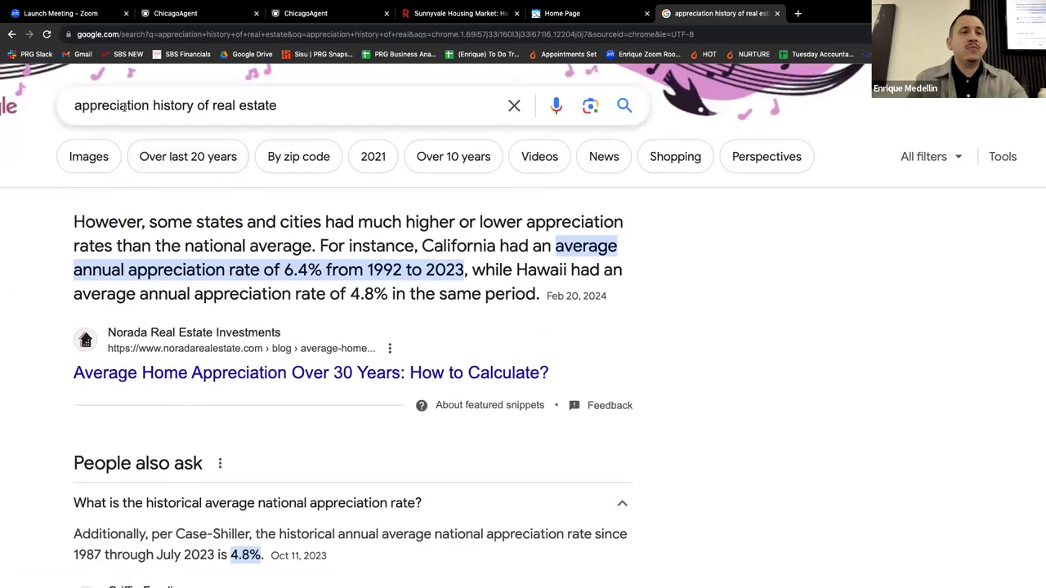
{"action": "left_click", "coordinate": [277, 107]}
{"action": "type", "text": "in silico"}
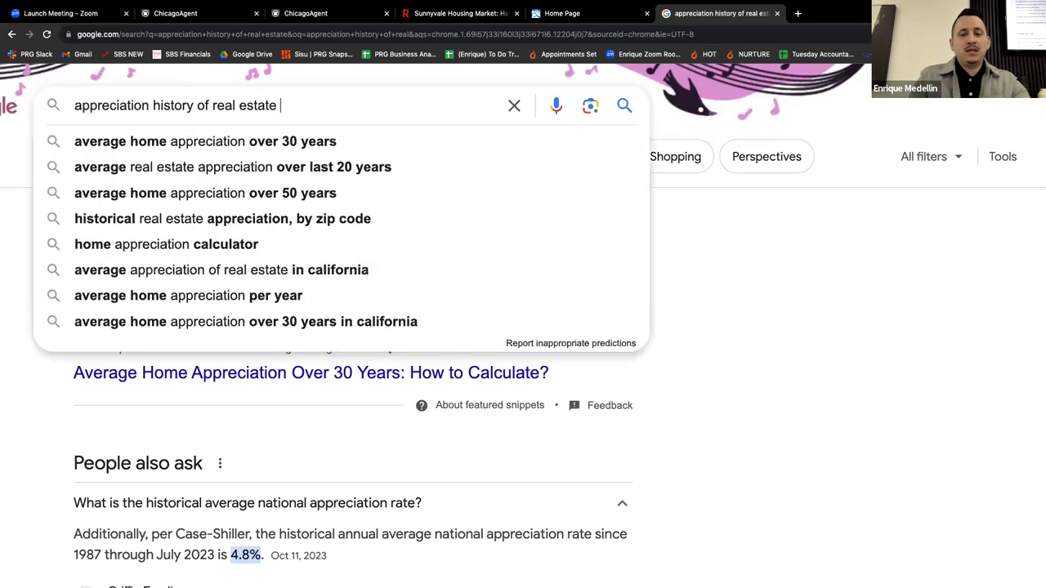
{"action": "type", "text": "n valley"}
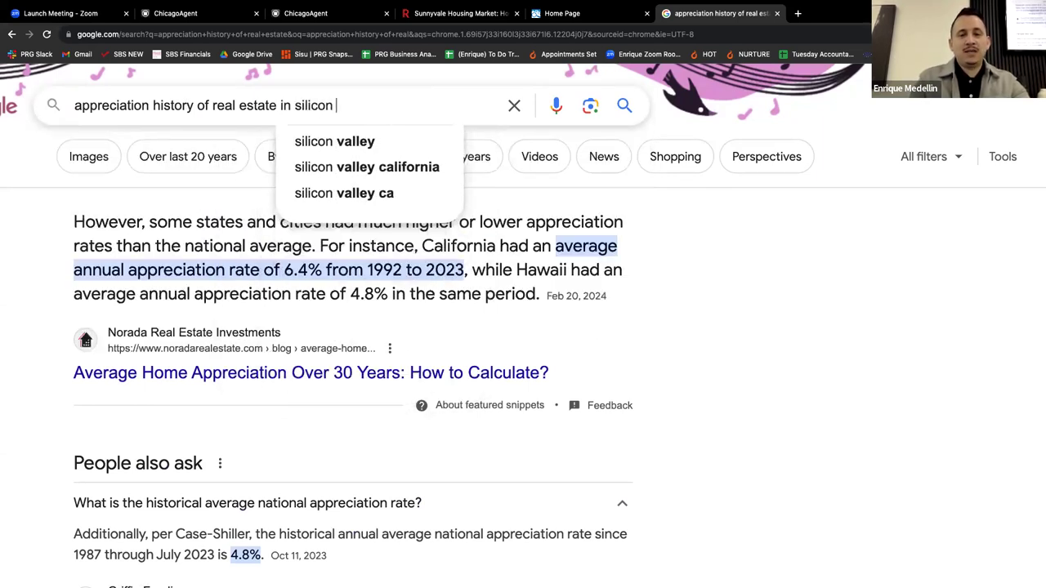
{"action": "left_click", "coordinate": [327, 166]}
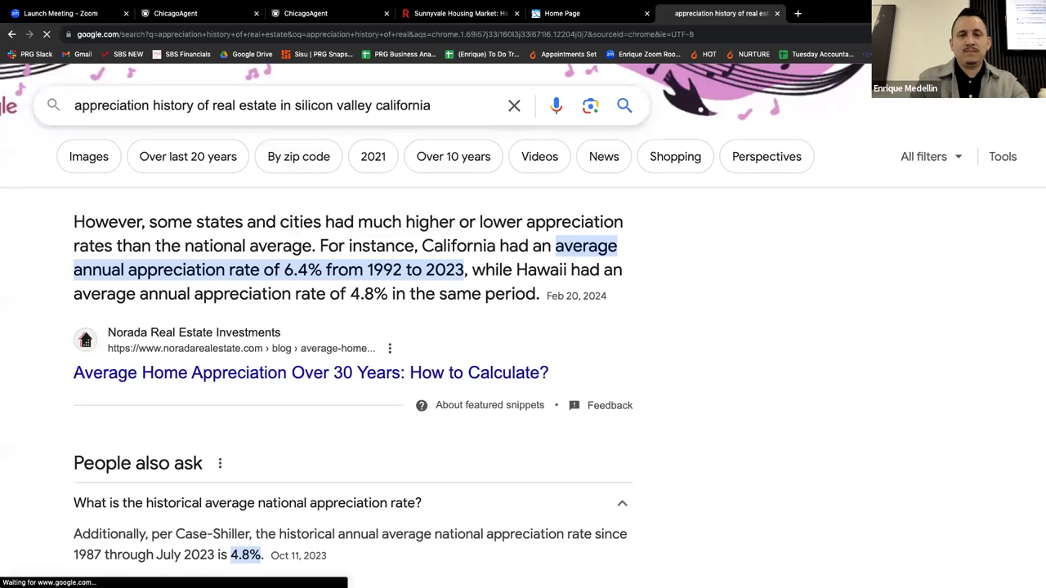
{"action": "scroll", "coordinate": [262, 226], "scroll_direction": "up", "scroll_amount": 5}
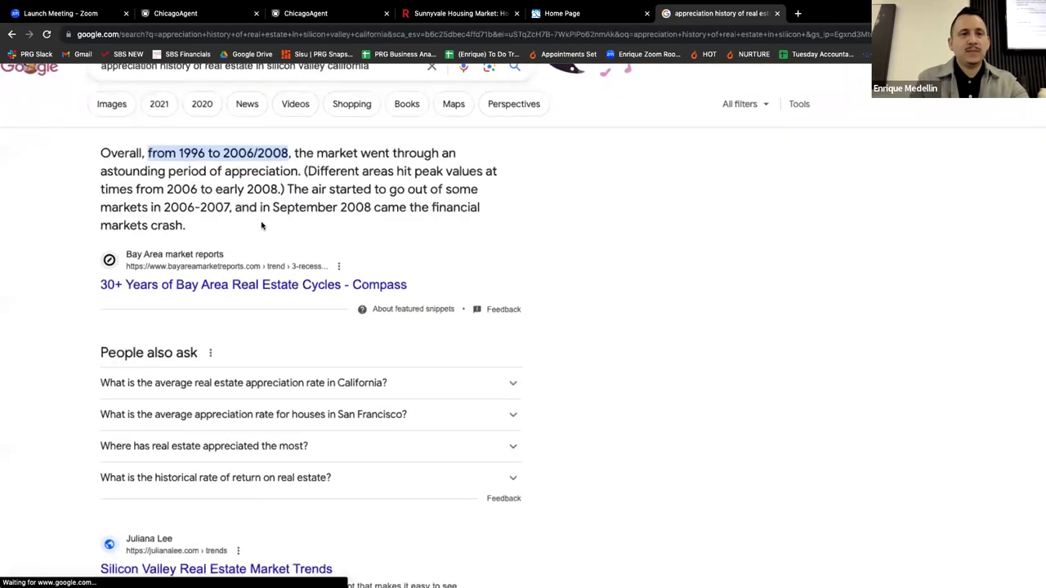
Step: Look through the Silicon Valley results and expand the related question on California's average real estate appreciation rate
{"action": "scroll", "coordinate": [262, 226], "scroll_direction": "down", "scroll_amount": 1}
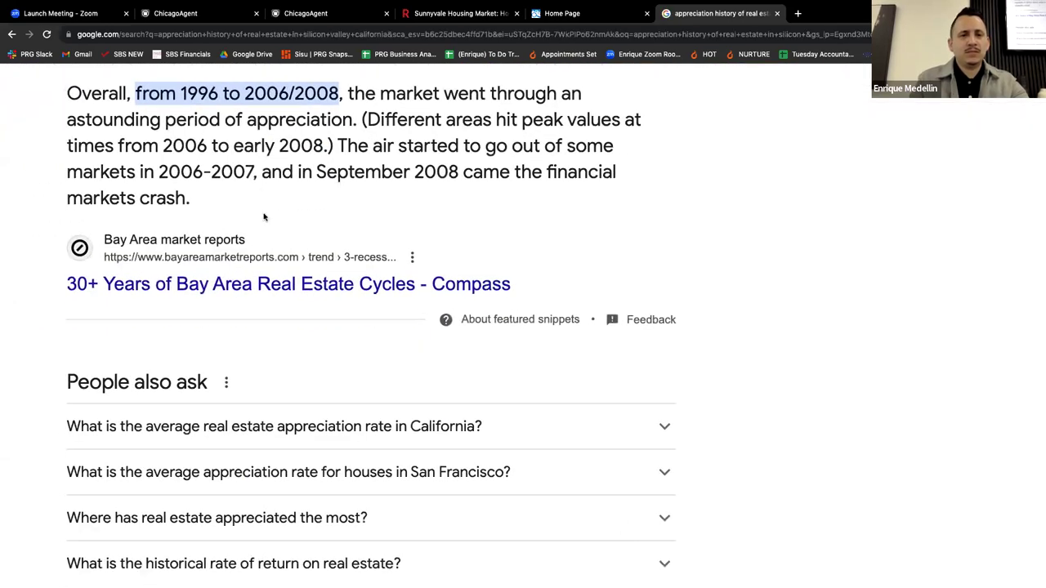
{"action": "scroll", "coordinate": [322, 398], "scroll_direction": "down", "scroll_amount": 3}
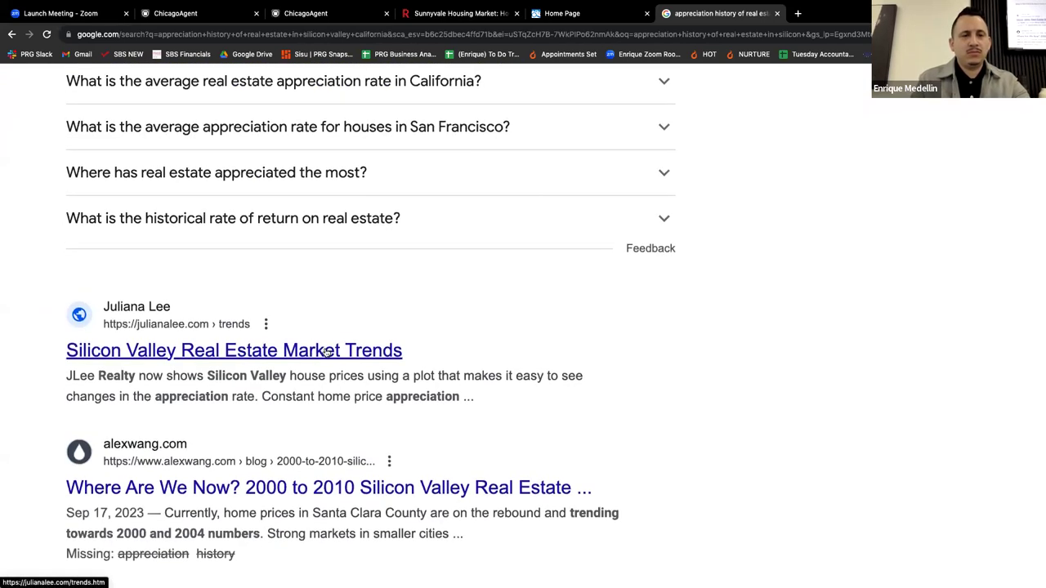
{"action": "key", "text": "ctrl+minus"}
{"action": "key", "text": "ctrl+minus"}
{"action": "left_click", "coordinate": [367, 222]}
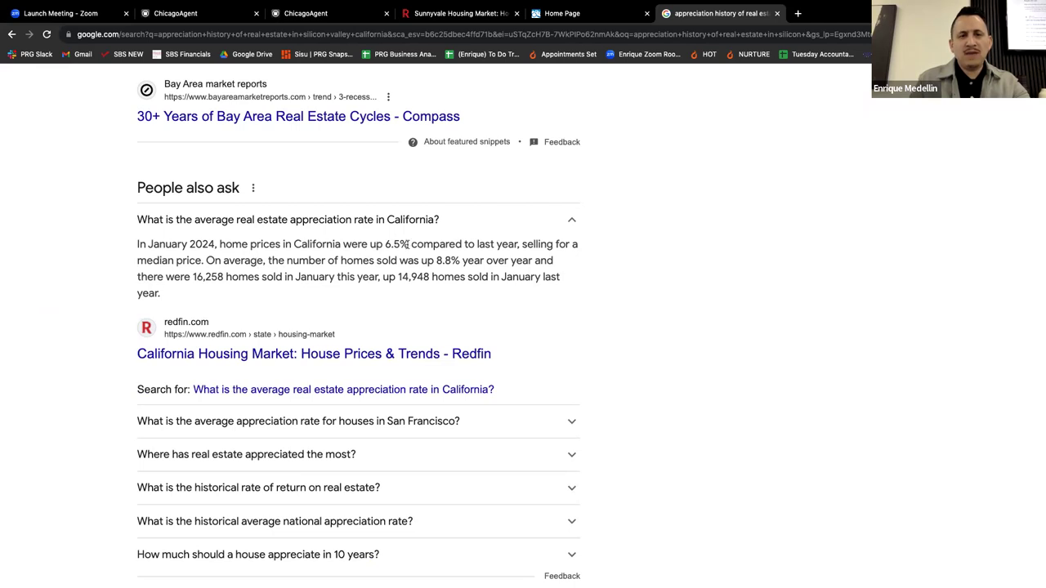
{"action": "scroll", "coordinate": [407, 244], "scroll_direction": "up", "scroll_amount": 5}
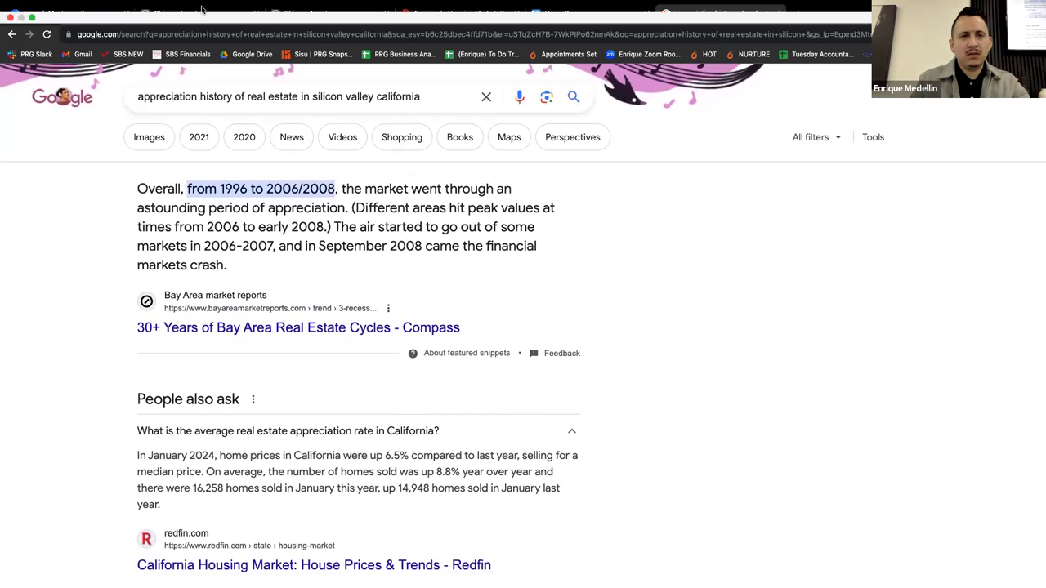
Step: Return from the Owning vs. Renting report to the Rent vs Buy calculator inputs and expand the Assumptions
{"action": "left_click", "coordinate": [193, 37]}
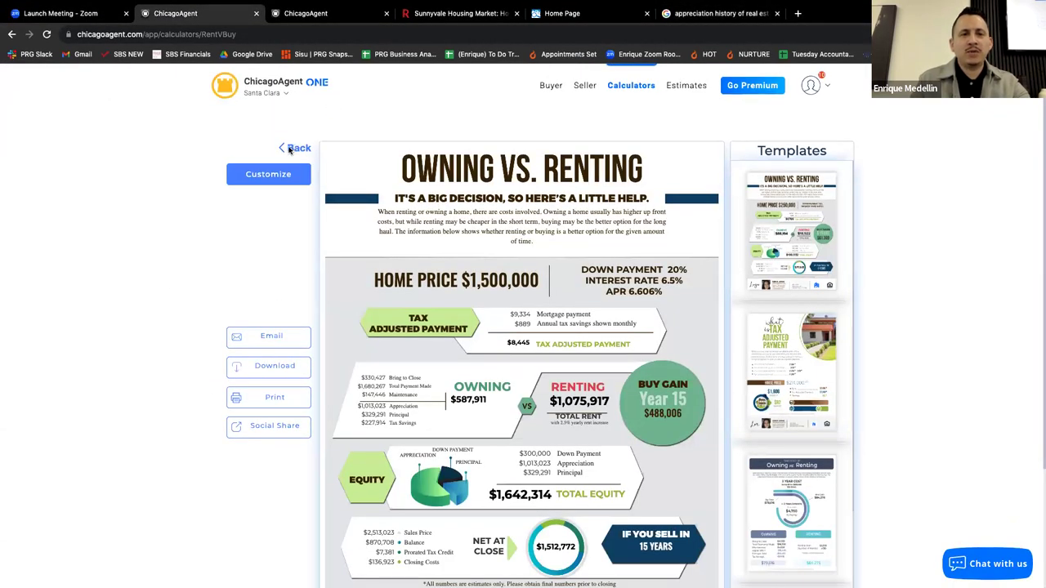
{"action": "left_click", "coordinate": [289, 147]}
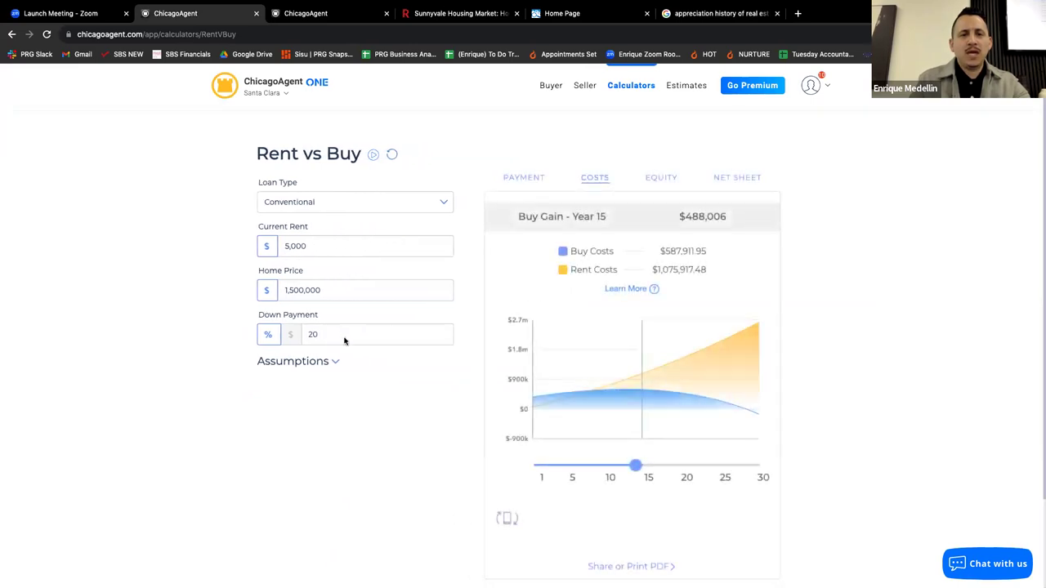
{"action": "left_click", "coordinate": [327, 362]}
{"action": "scroll", "coordinate": [320, 425], "scroll_direction": "down", "scroll_amount": 5}
{"action": "scroll", "coordinate": [319, 448], "scroll_direction": "down", "scroll_amount": 2}
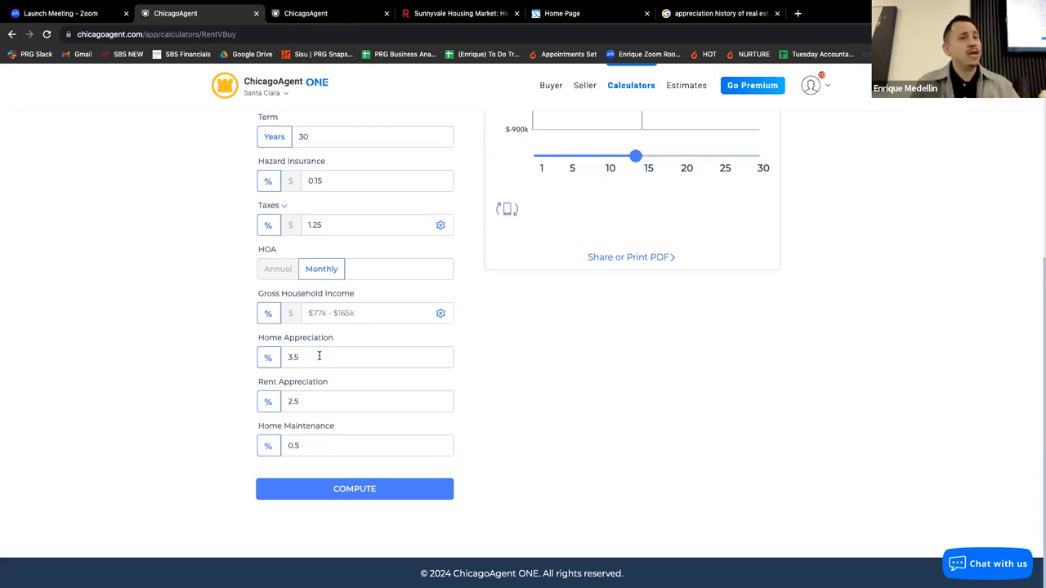
Step: Set Home Appreciation to 7%, recompute the comparison, and move the Costs chart's timeline to year 12
{"action": "double_click", "coordinate": [319, 356]}
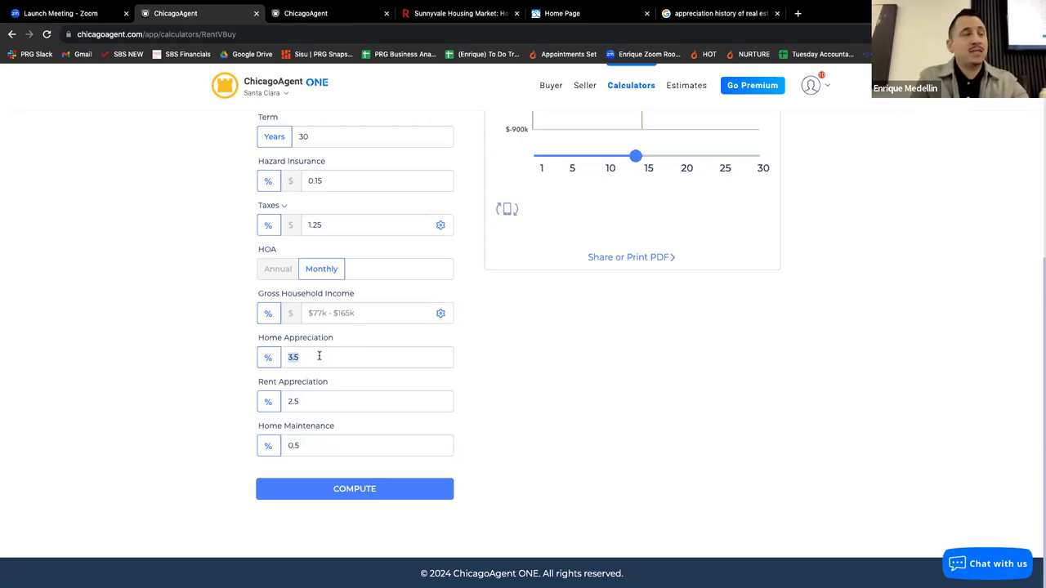
{"action": "type", "text": "7"}
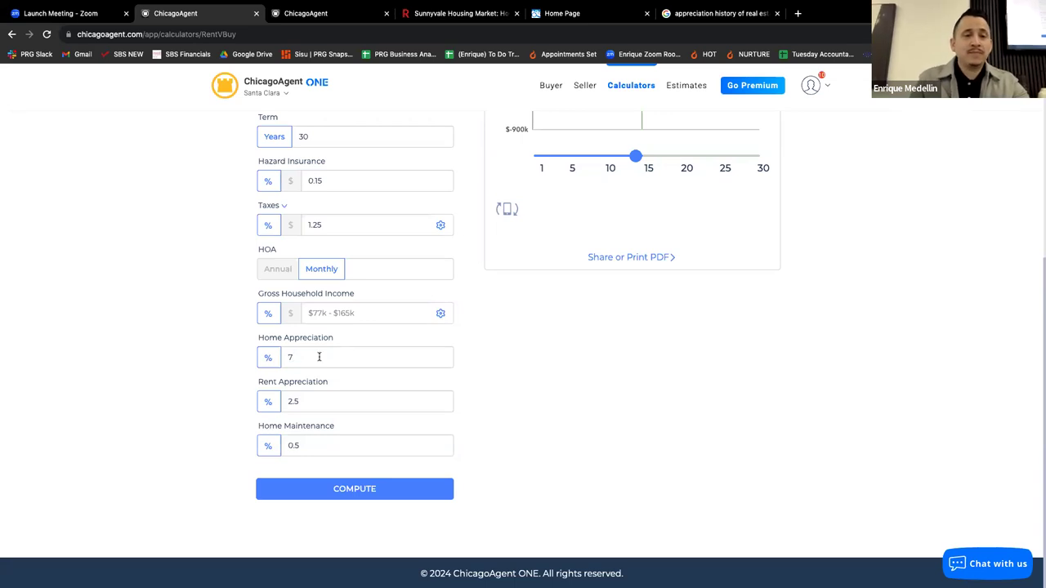
{"action": "left_click", "coordinate": [379, 489]}
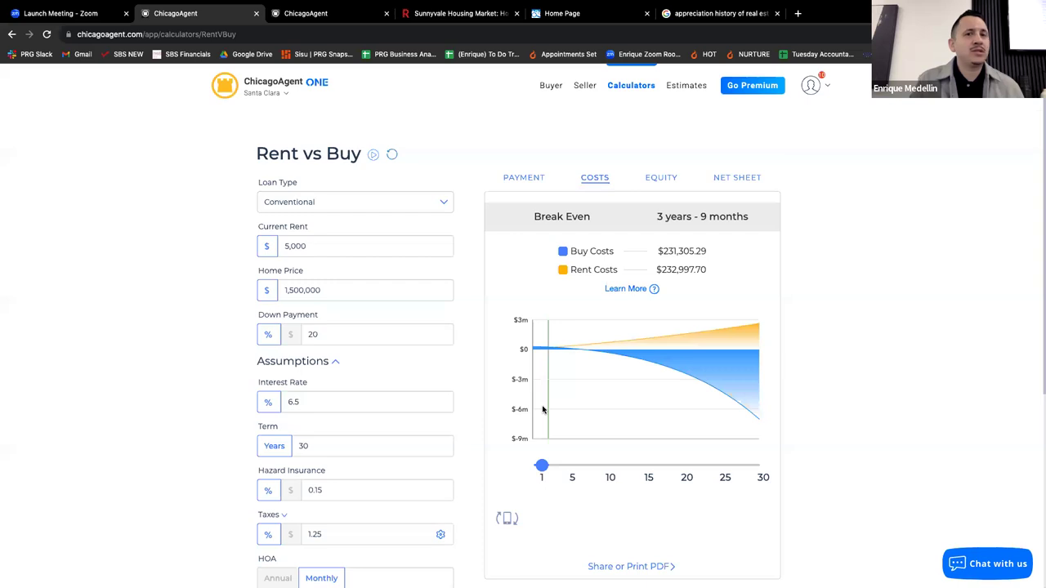
{"action": "mouse_move", "coordinate": [542, 466]}
{"action": "left_mouse_down"}
{"action": "mouse_move", "coordinate": [607, 467]}
{"action": "mouse_move", "coordinate": [628, 486]}
{"action": "left_mouse_up"}
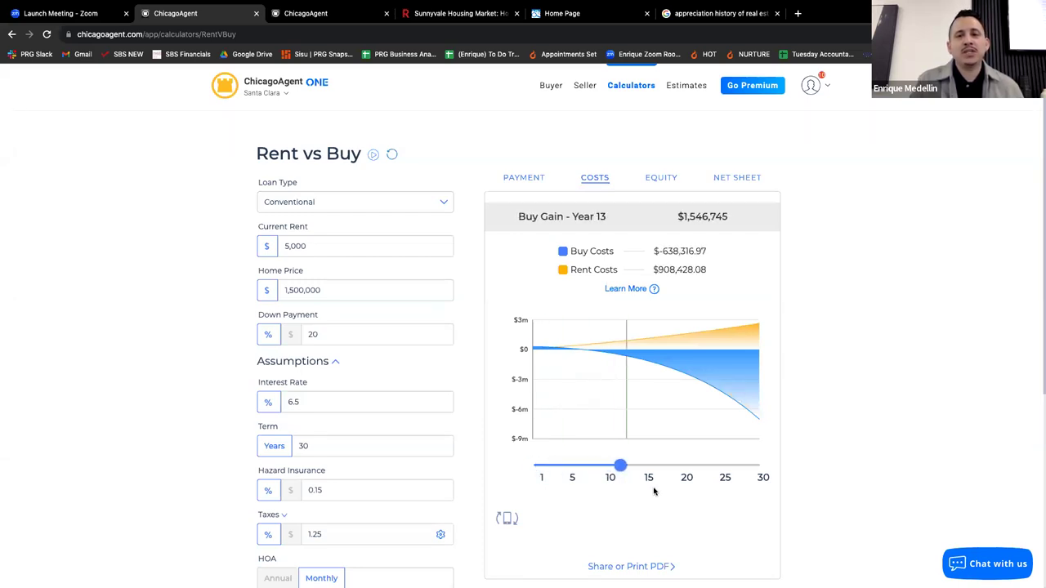
{"action": "mouse_move", "coordinate": [610, 476]}
{"action": "left_mouse_down"}
{"action": "mouse_move", "coordinate": [591, 474]}
{"action": "mouse_move", "coordinate": [611, 476]}
{"action": "left_mouse_up"}
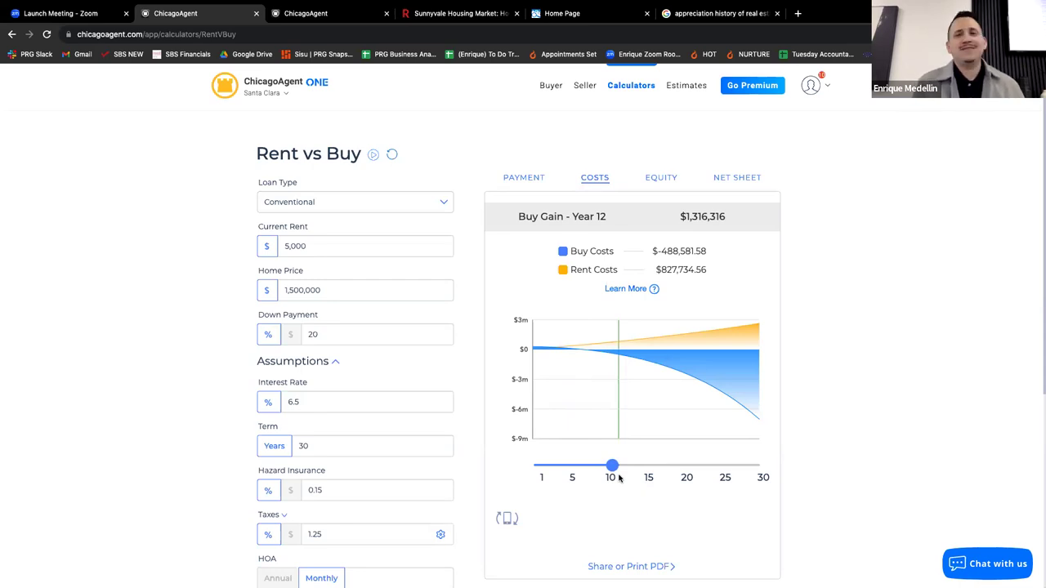
Step: Search for "rule of 72" in a new browser tab and read the answer explaining it in simple terms
{"action": "left_click", "coordinate": [798, 13]}
{"action": "type", "text": "rule of 72"}
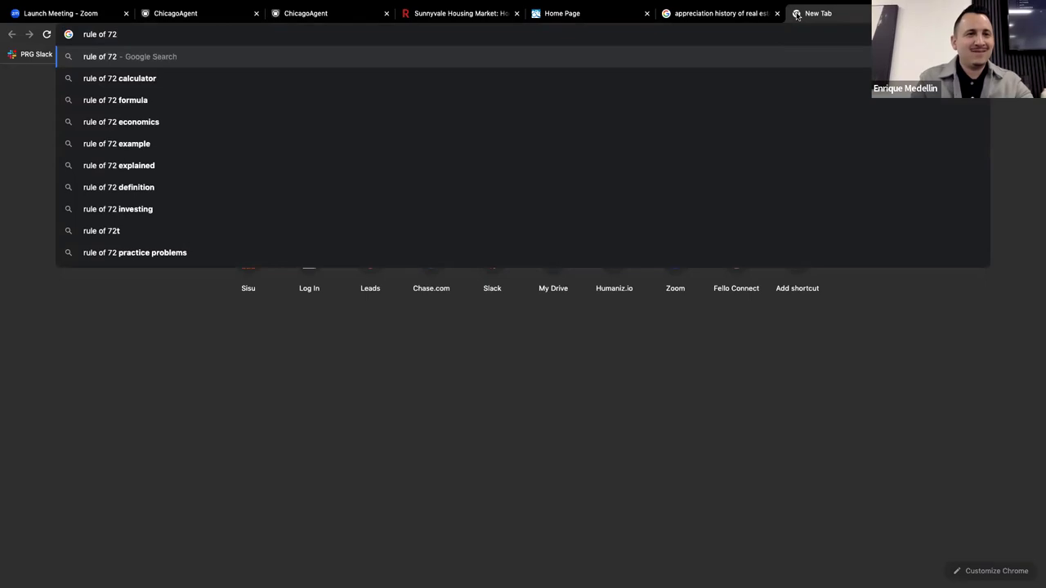
{"action": "key", "text": "Return"}
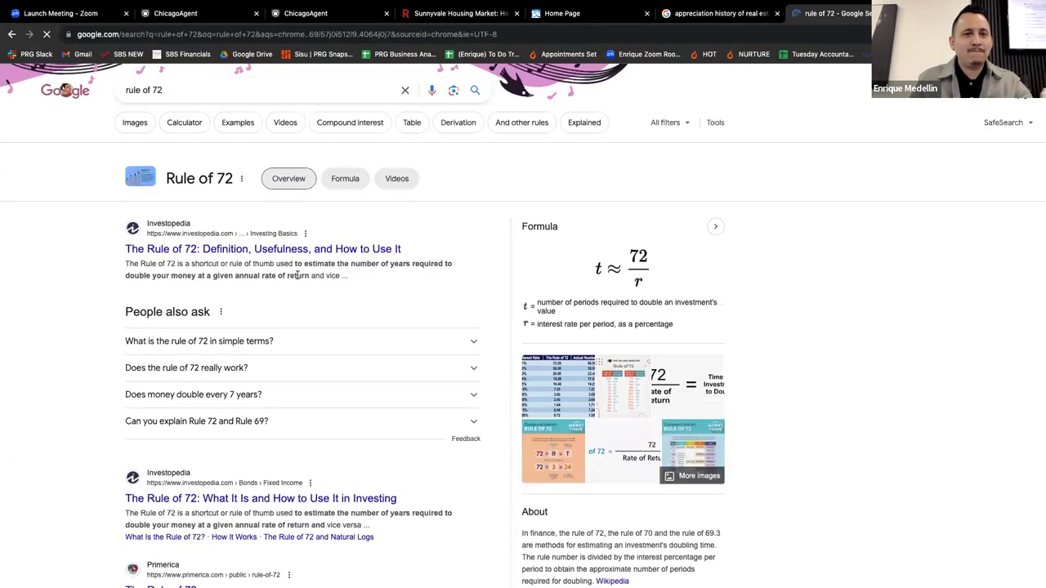
{"action": "left_click", "coordinate": [306, 340]}
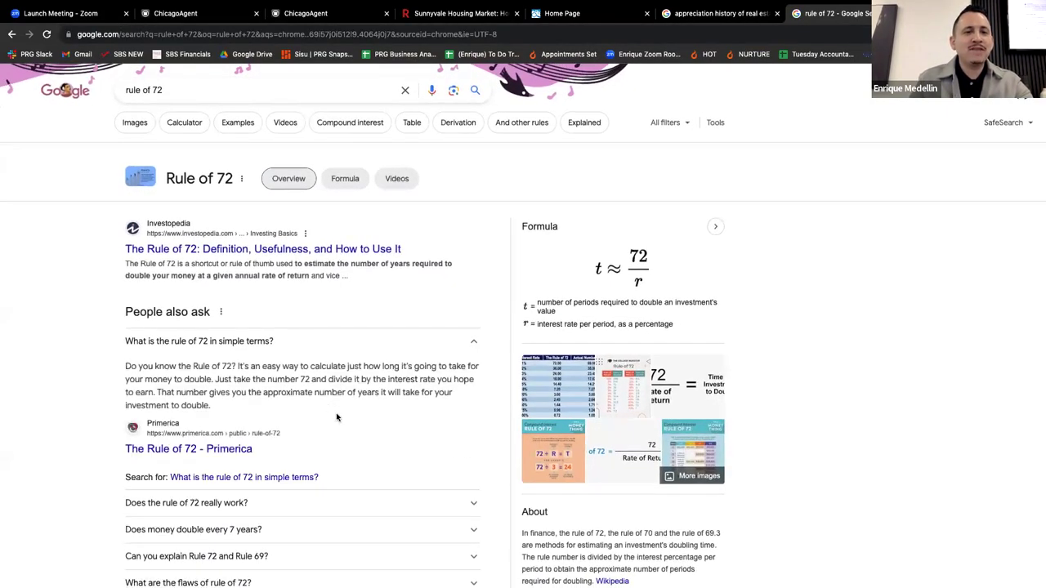
{"action": "scroll", "coordinate": [336, 417], "scroll_direction": "up", "scroll_amount": 5}
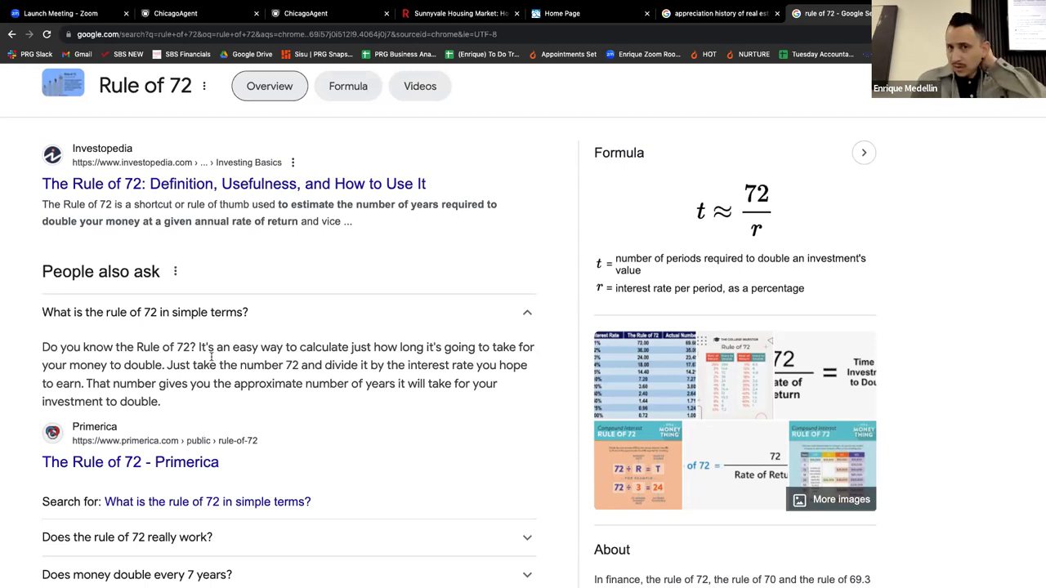
Step: Switch to the MLSListings site, enter Matrix, and open its statistics page
{"action": "left_click", "coordinate": [552, 17]}
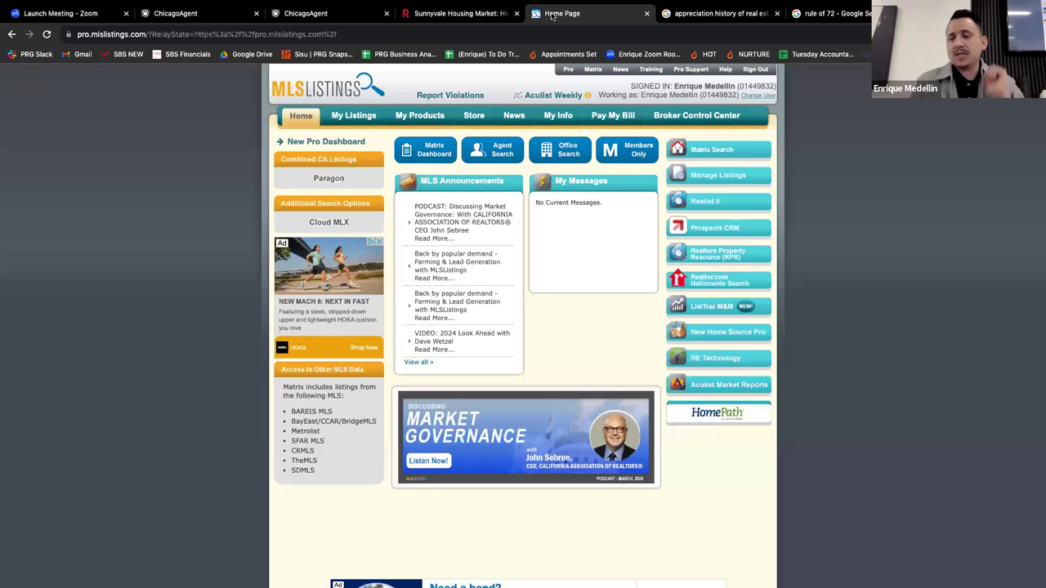
{"action": "left_click", "coordinate": [597, 70]}
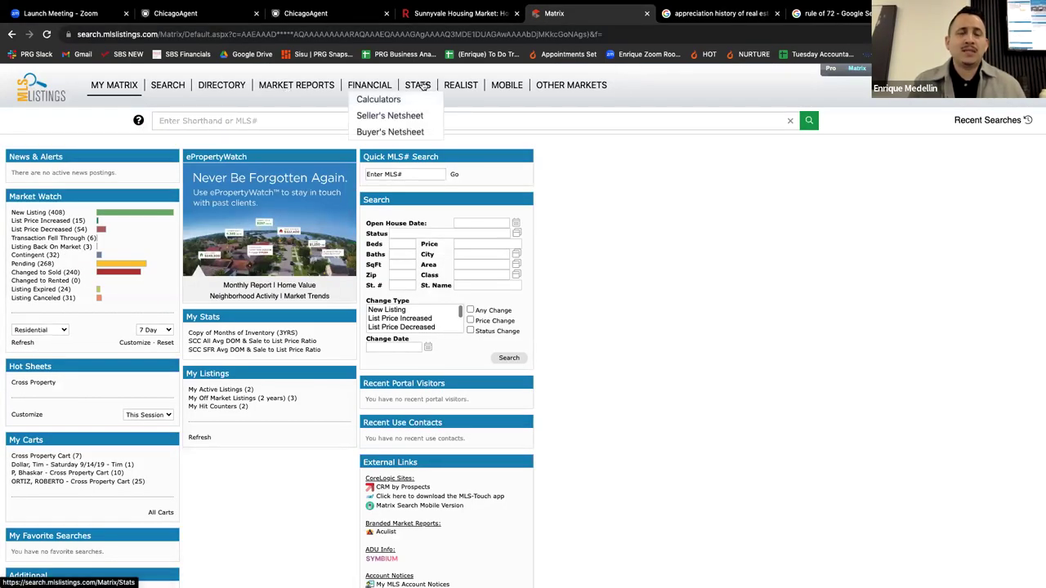
{"action": "left_click", "coordinate": [423, 85]}
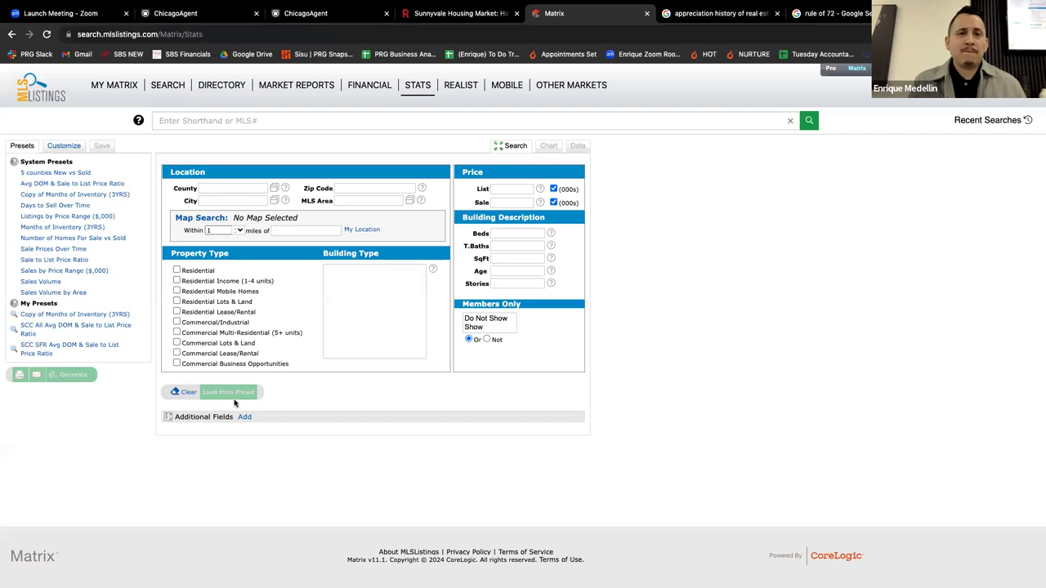
{"action": "scroll", "coordinate": [235, 403], "scroll_direction": "up", "scroll_amount": 3}
{"action": "scroll", "coordinate": [235, 403], "scroll_direction": "up", "scroll_amount": 3}
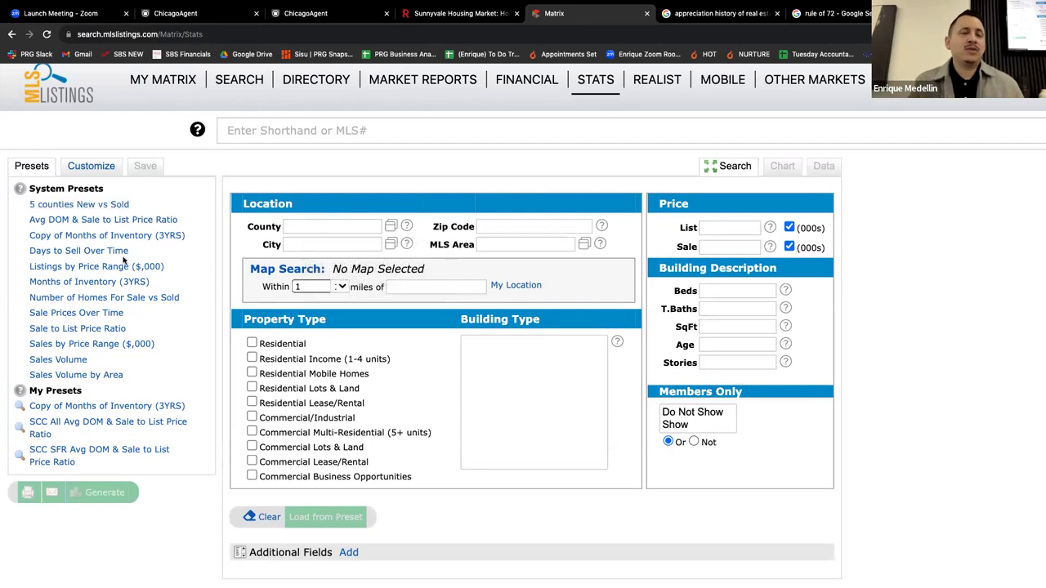
Step: Choose the Sale Prices Over Time preset and limit the statistics to the city of Sunnyvale (SU)
{"action": "left_click", "coordinate": [72, 315]}
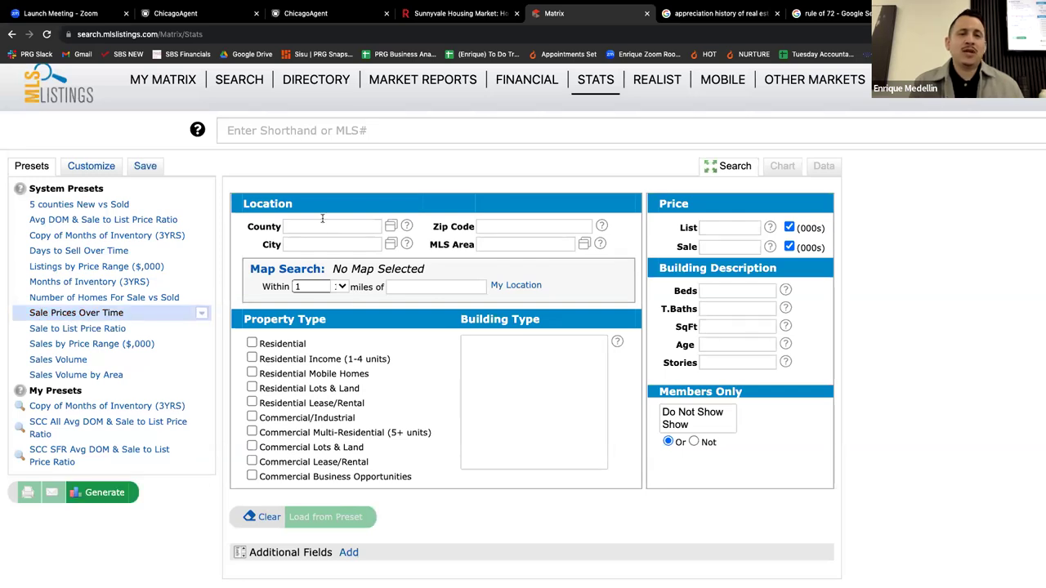
{"action": "left_click", "coordinate": [335, 243]}
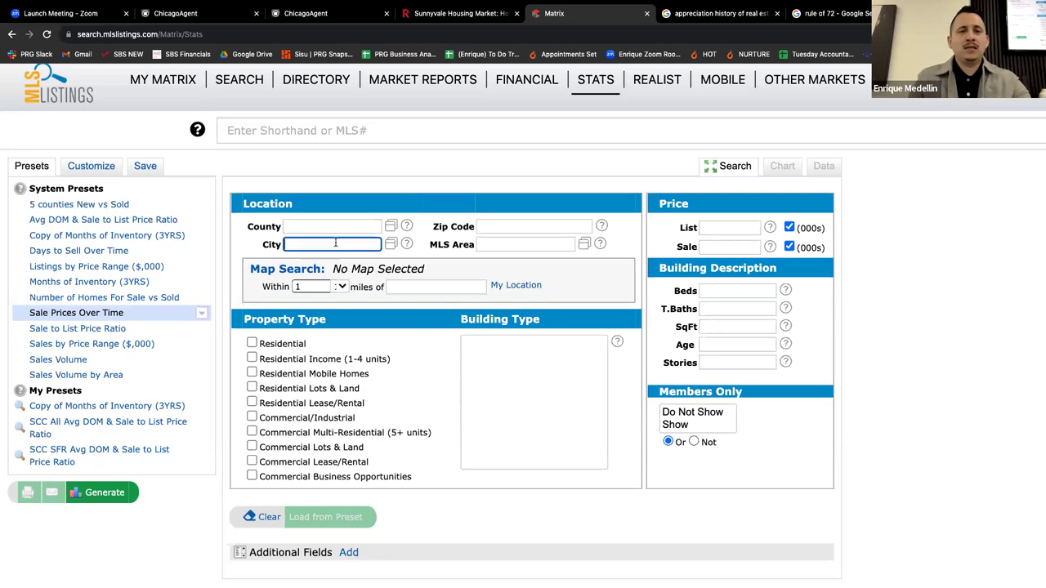
{"action": "type", "text": "sunny"}
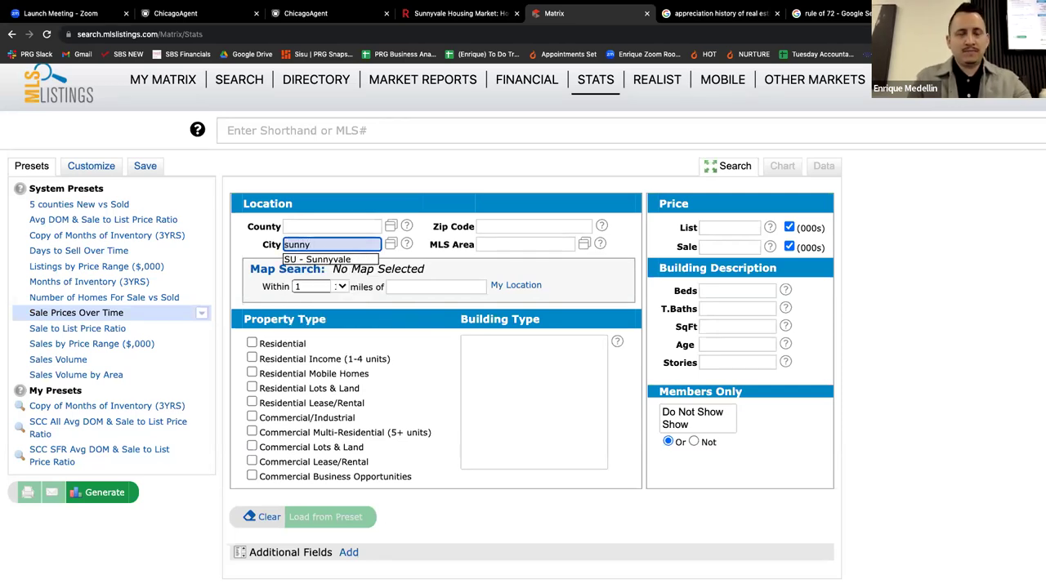
{"action": "left_click", "coordinate": [324, 259]}
Step: Restrict the statistics to the Residential property type and the Single Family Home building type
{"action": "left_click", "coordinate": [252, 344]}
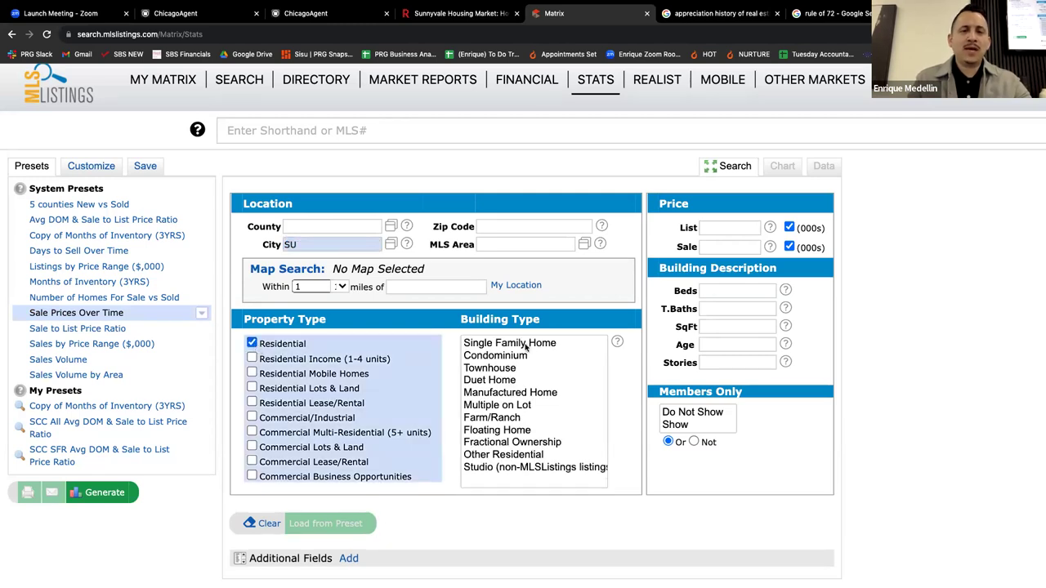
{"action": "left_click", "coordinate": [525, 344]}
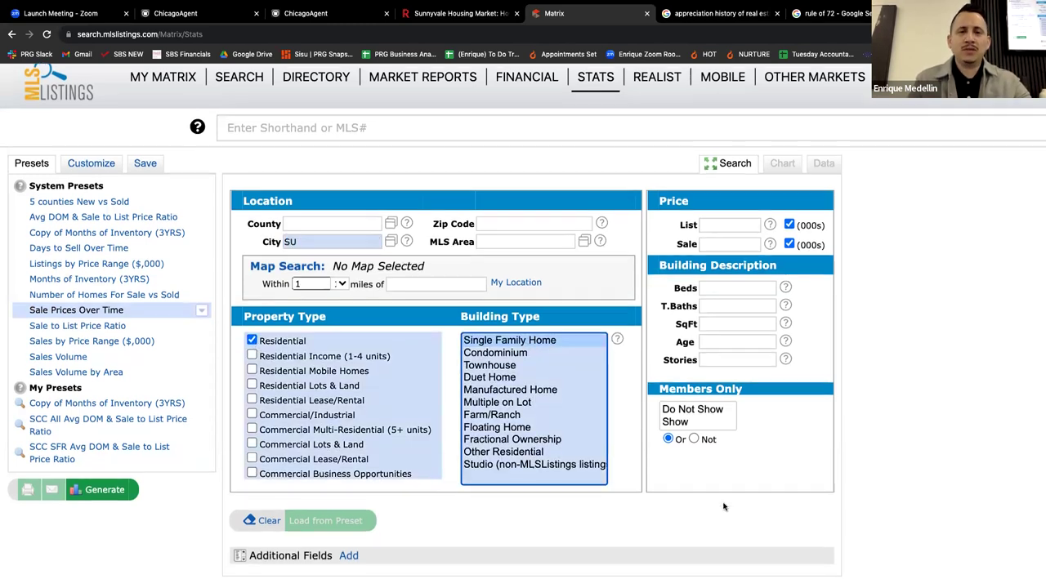
{"action": "scroll", "coordinate": [719, 539], "scroll_direction": "down", "scroll_amount": 2}
{"action": "scroll", "coordinate": [469, 450], "scroll_direction": "up", "scroll_amount": 1}
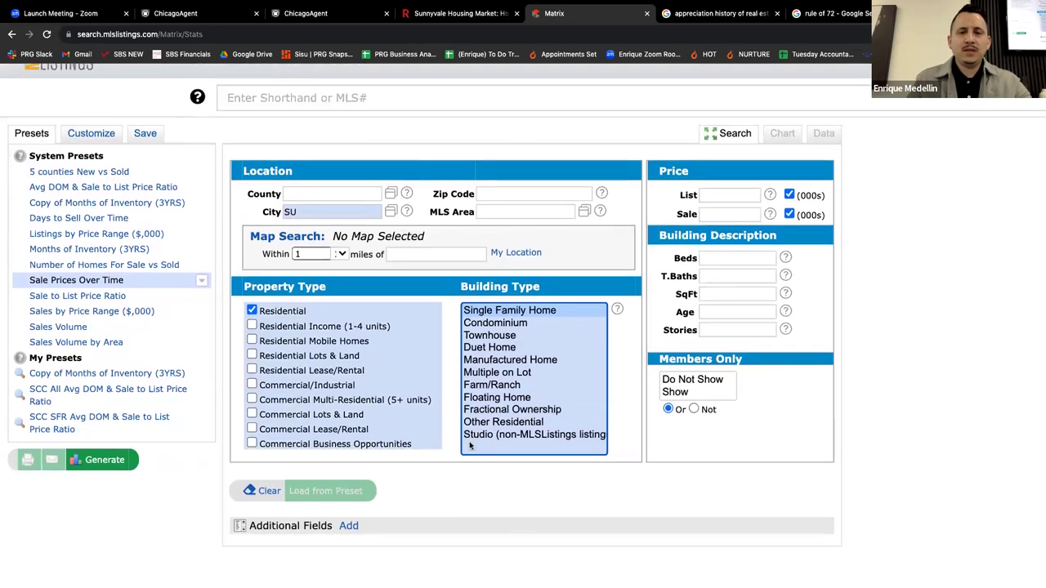
{"action": "left_click", "coordinate": [879, 447]}
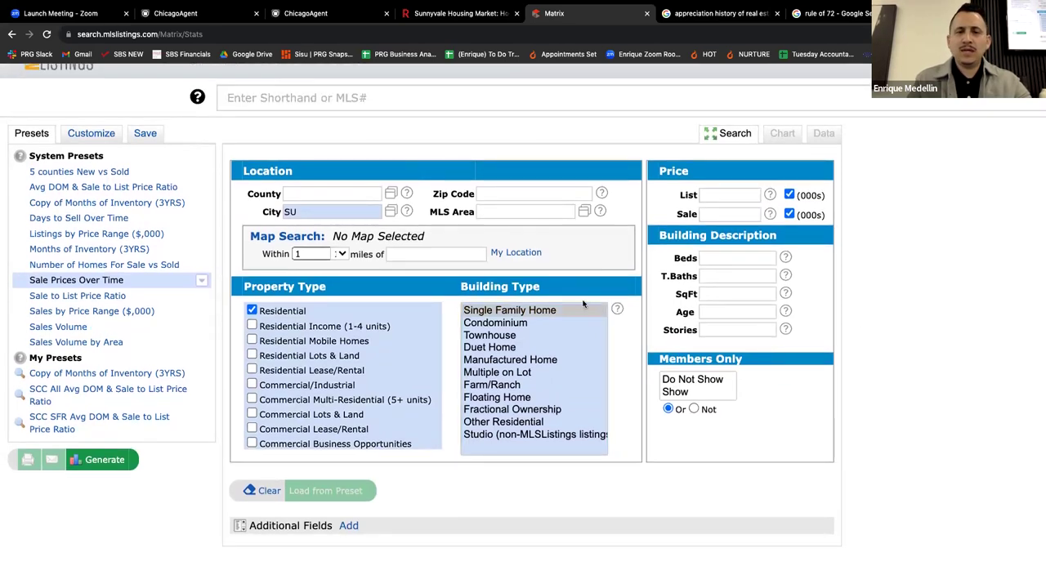
{"action": "left_click", "coordinate": [530, 313]}
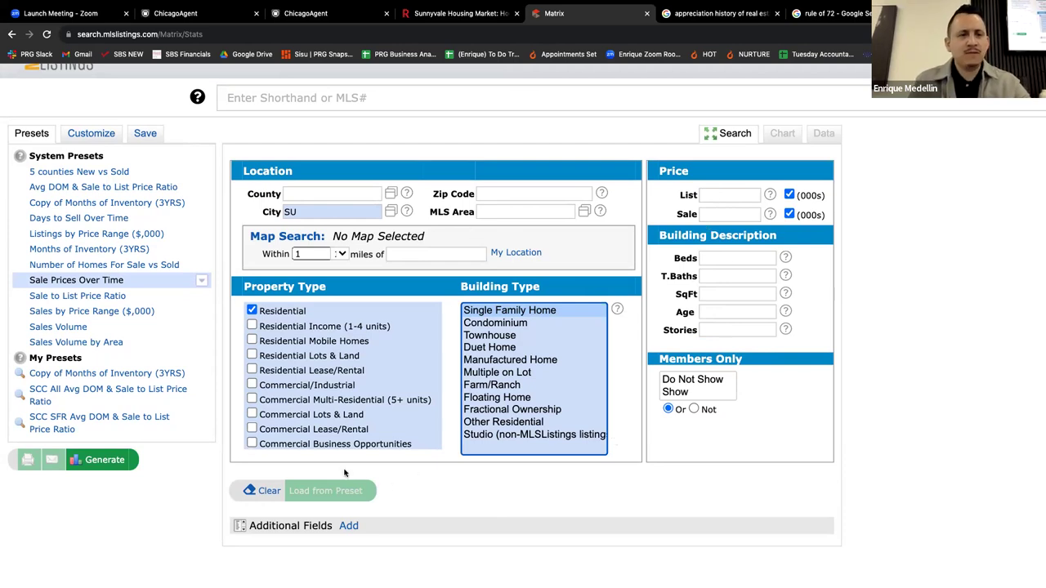
Step: Generate the Sale Prices Over Time chart and read the average sale price per month in its data table
{"action": "left_click", "coordinate": [101, 461]}
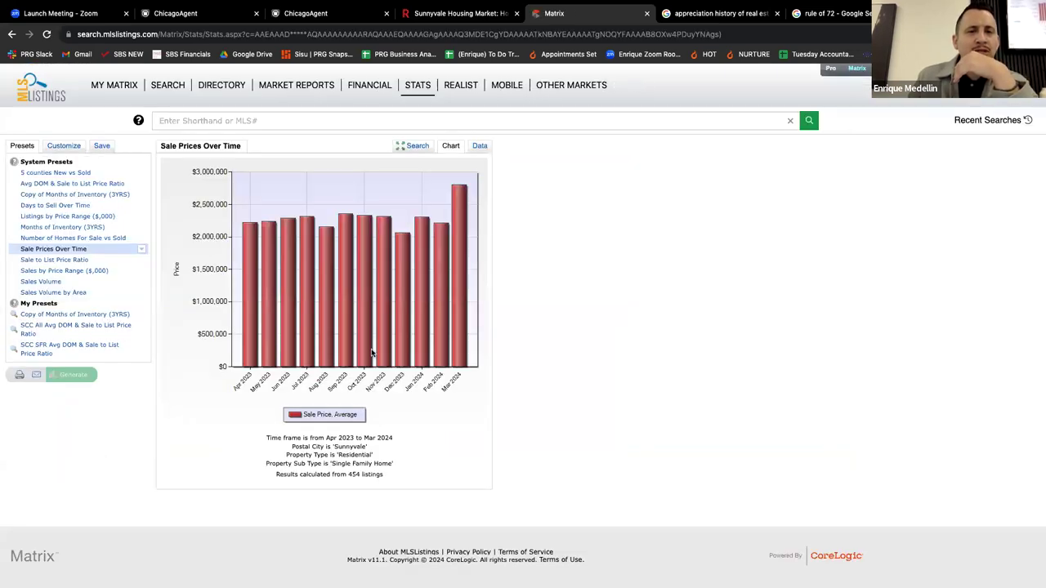
{"action": "scroll", "coordinate": [372, 353], "scroll_direction": "up", "scroll_amount": 5}
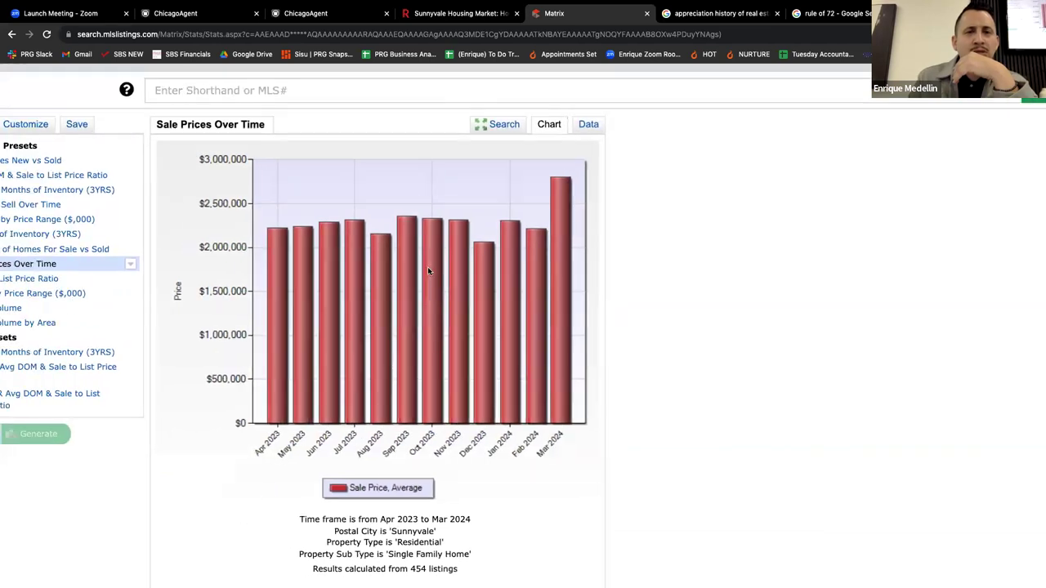
{"action": "left_click", "coordinate": [589, 124]}
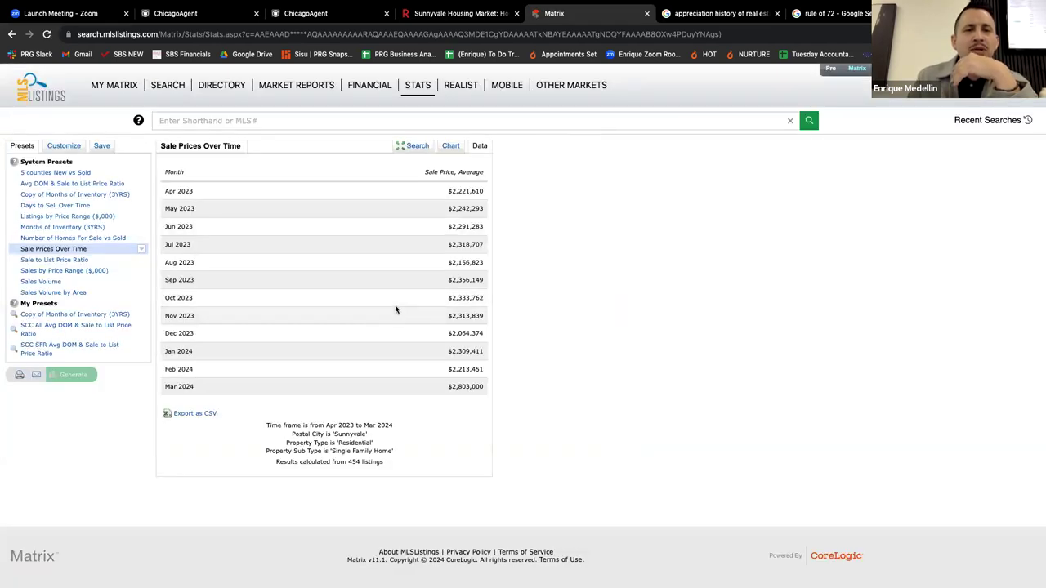
{"action": "scroll", "coordinate": [396, 309], "scroll_direction": "up", "scroll_amount": 3}
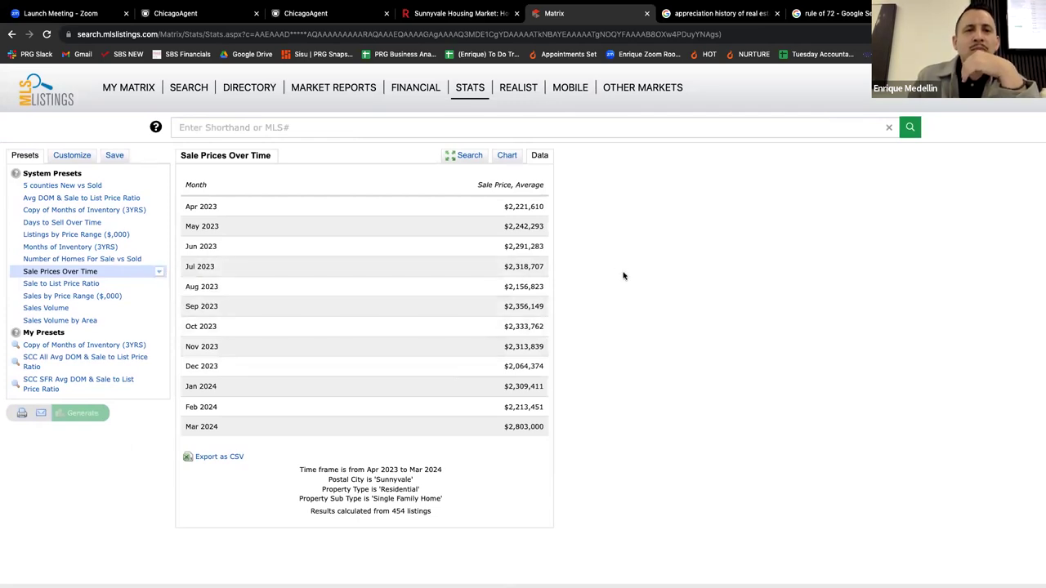
{"action": "scroll", "coordinate": [623, 275], "scroll_direction": "up", "scroll_amount": 2}
{"action": "scroll", "coordinate": [624, 276], "scroll_direction": "up", "scroll_amount": 3}
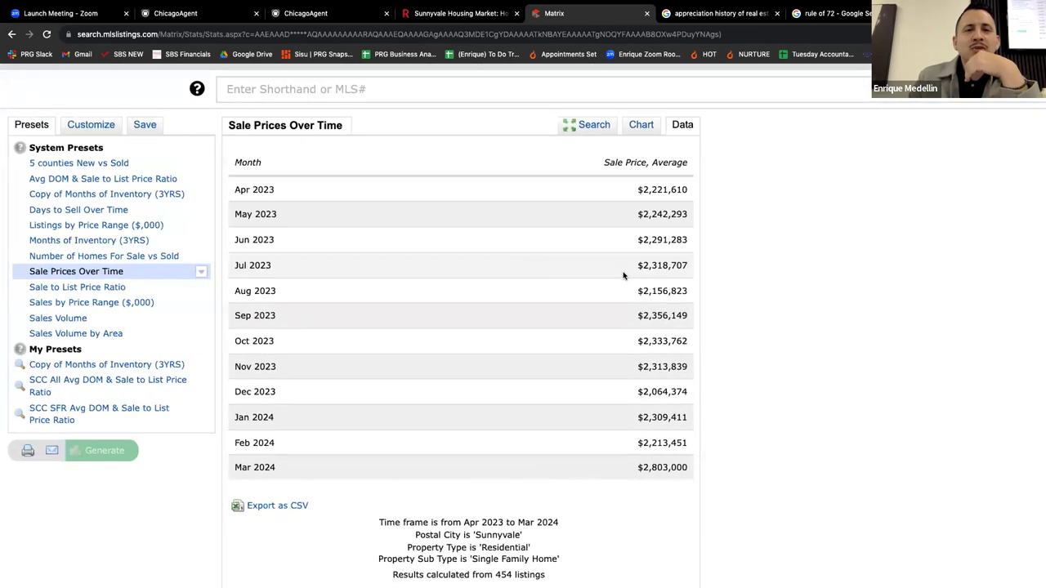
{"action": "scroll", "coordinate": [624, 275], "scroll_direction": "up", "scroll_amount": 3}
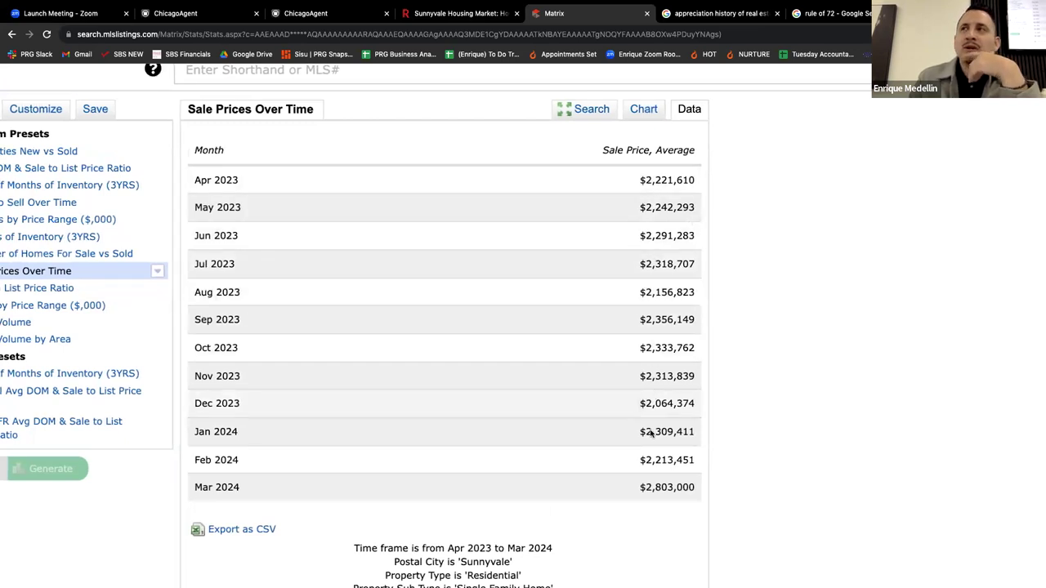
{"action": "scroll", "coordinate": [763, 423], "scroll_direction": "left", "scroll_amount": 3}
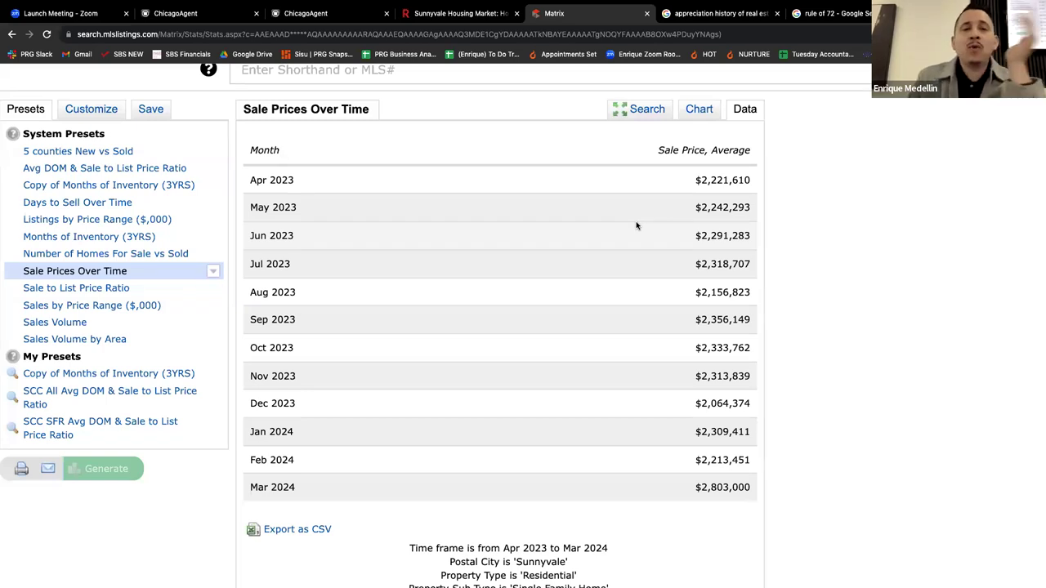
Step: Generate the Avg DOM & Sale to List Price Ratio statistics for the same homes and view both the chart and the data table
{"action": "left_click", "coordinate": [103, 169]}
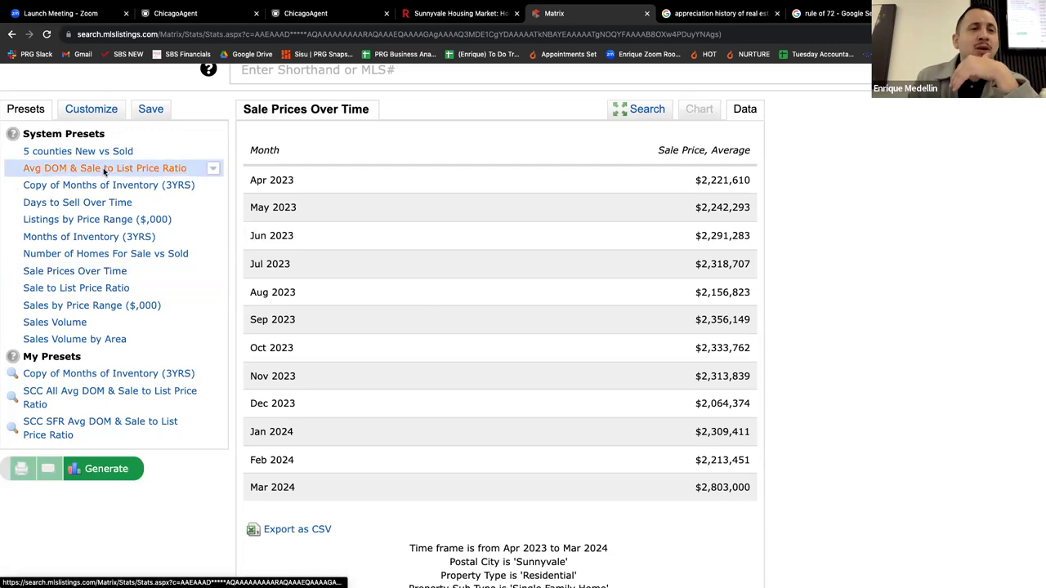
{"action": "left_click", "coordinate": [106, 470]}
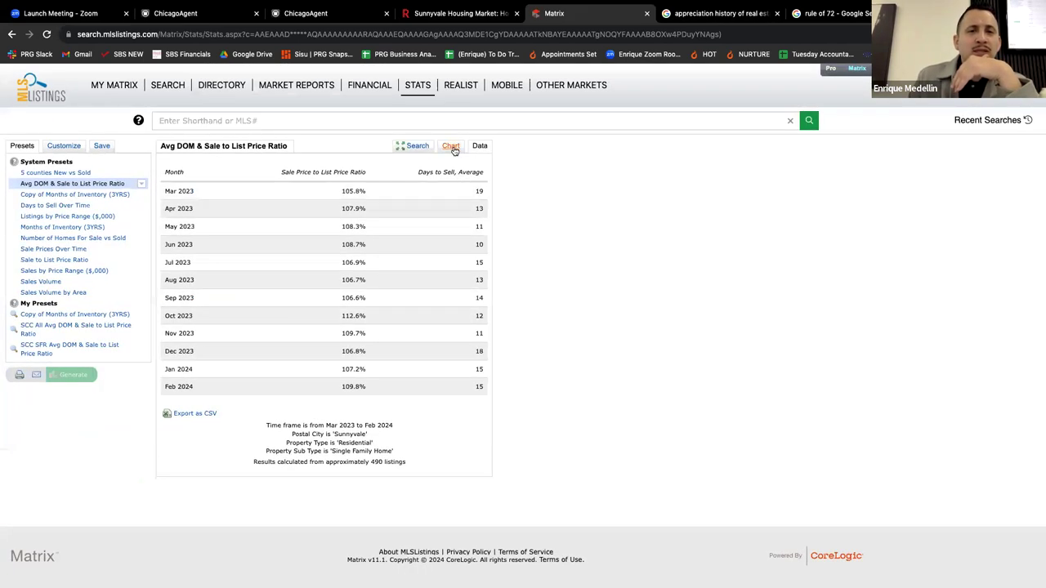
{"action": "left_click", "coordinate": [450, 146]}
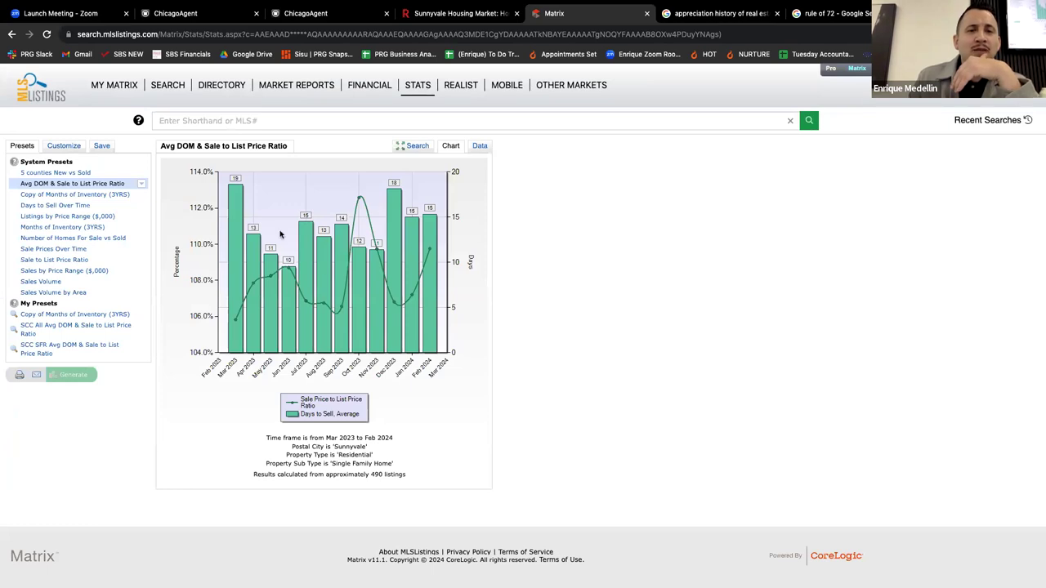
{"action": "left_click", "coordinate": [480, 146]}
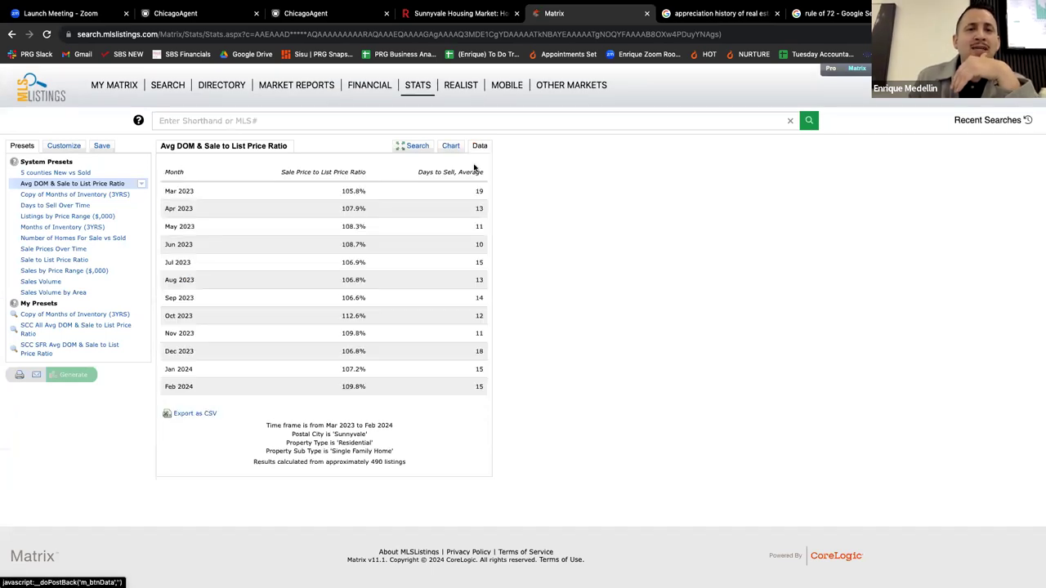
Step: Examine the monthly sale-to-list price ratios and average days to sell, highlighting the November 2023 ratio
{"action": "scroll", "coordinate": [378, 426], "scroll_direction": "up", "scroll_amount": 1}
{"action": "scroll", "coordinate": [379, 426], "scroll_direction": "up", "scroll_amount": 2}
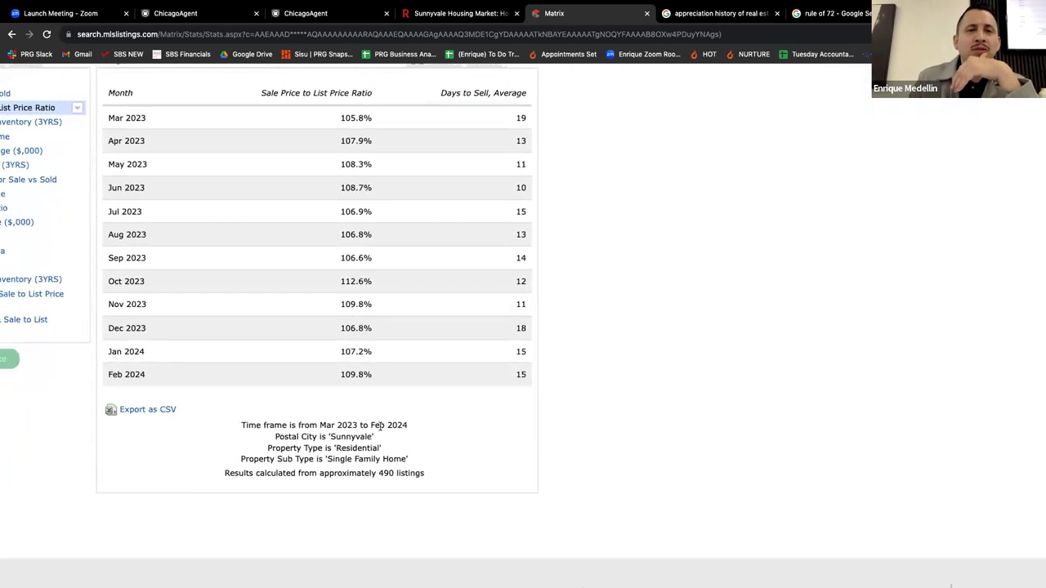
{"action": "scroll", "coordinate": [381, 416], "scroll_direction": "up", "scroll_amount": 3}
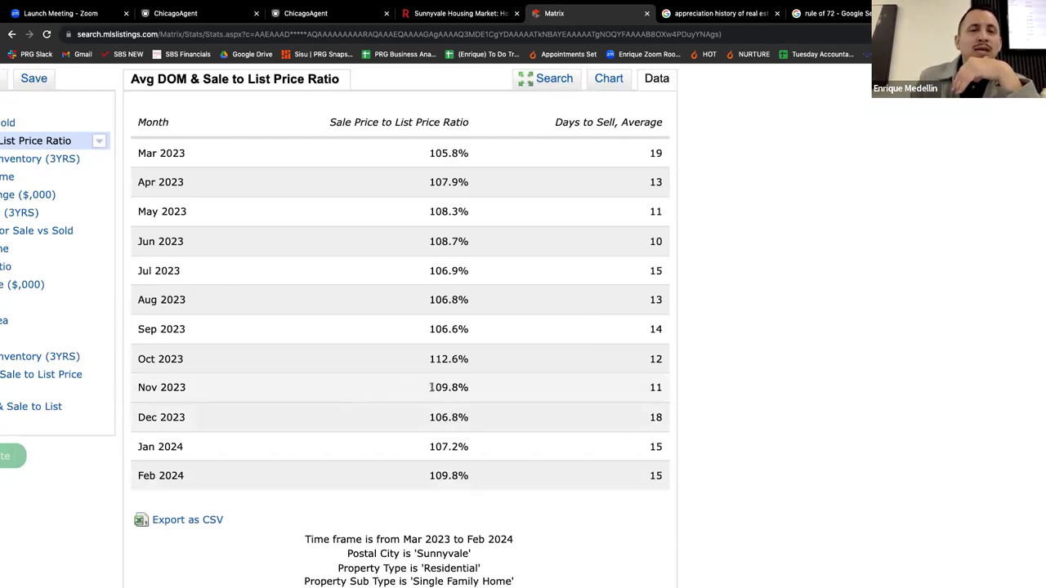
{"action": "left_click_drag", "start_coordinate": [431, 387], "coordinate": [481, 393]}
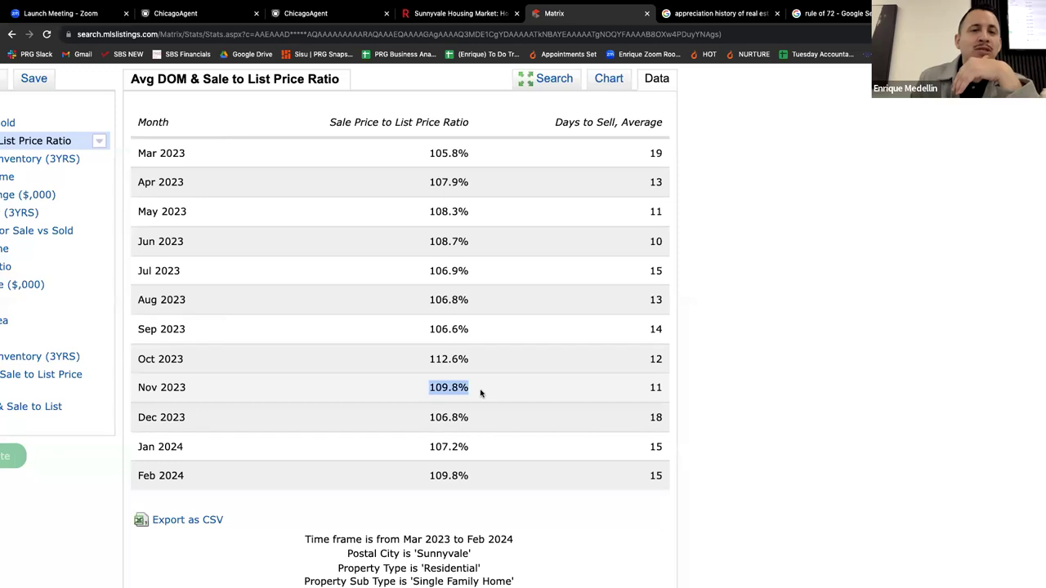
{"action": "left_click", "coordinate": [480, 394]}
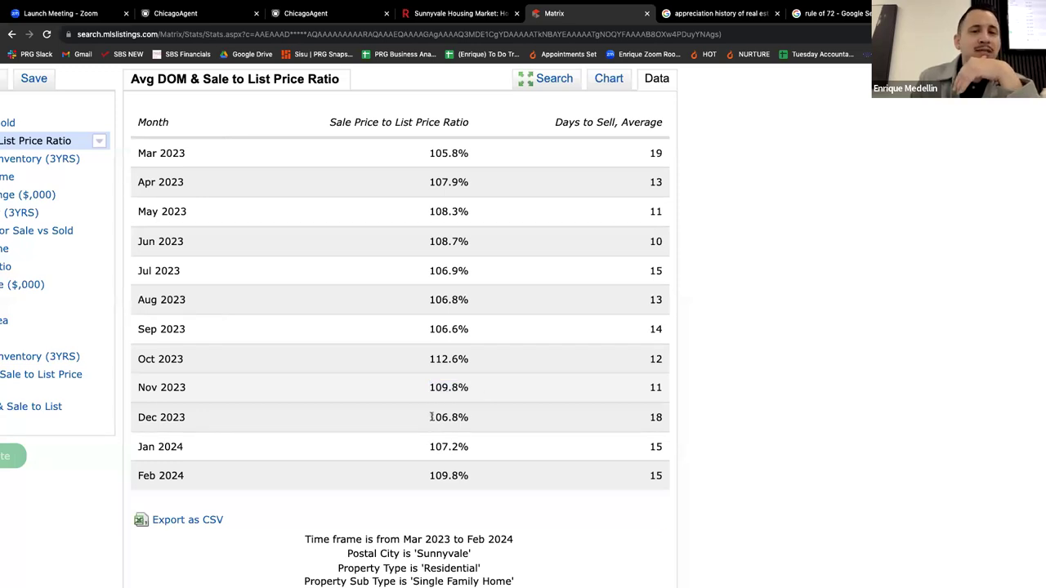
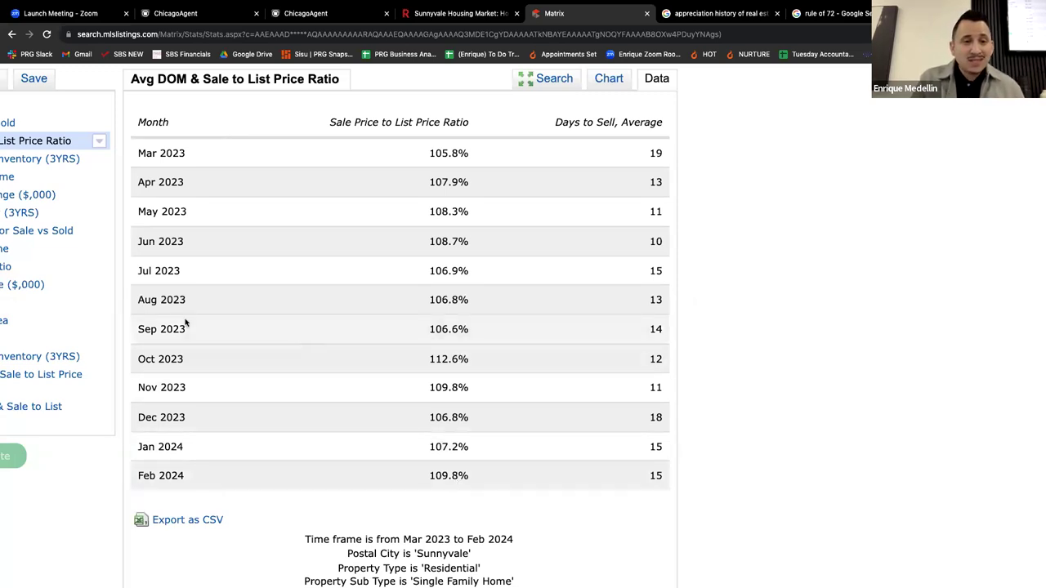
Step: Generate the Sale Prices Over Time statistics again for Sunnyvale single family homes
{"action": "scroll", "coordinate": [185, 322], "scroll_direction": "left", "scroll_amount": 2}
{"action": "scroll", "coordinate": [185, 323], "scroll_direction": "left", "scroll_amount": 1}
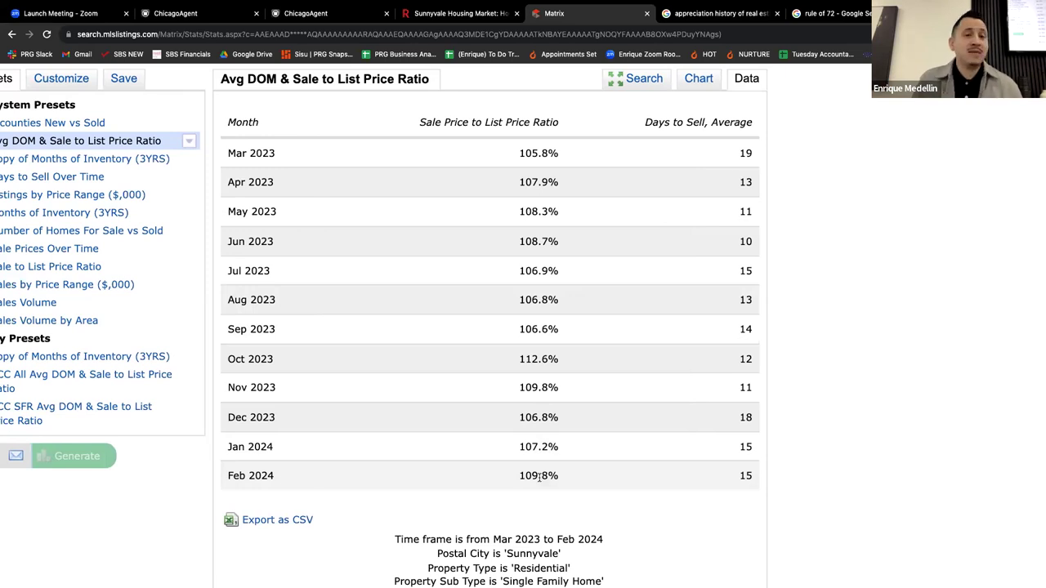
{"action": "scroll", "coordinate": [404, 376], "scroll_direction": "left", "scroll_amount": 2}
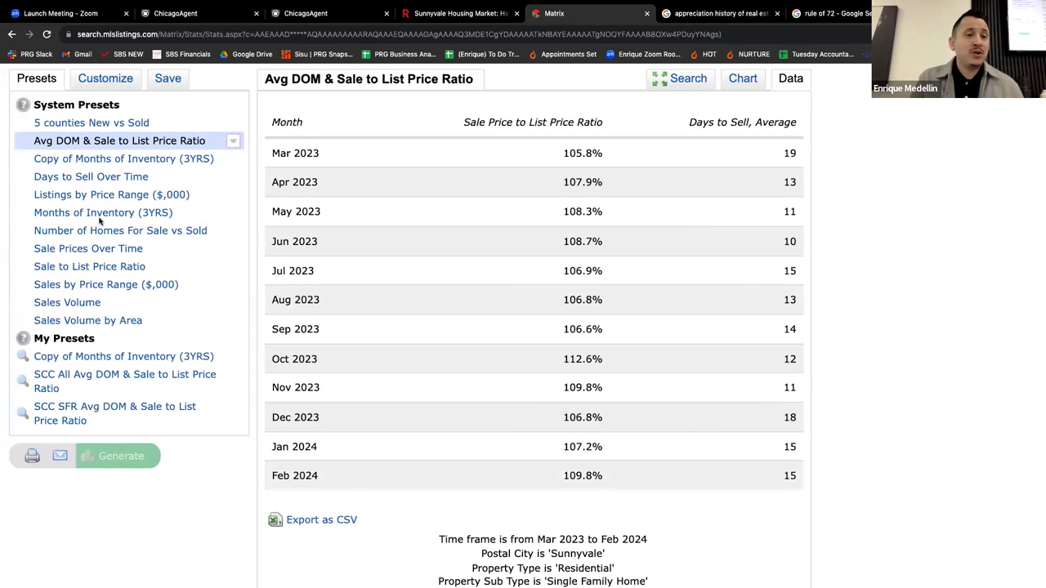
{"action": "left_click", "coordinate": [96, 250]}
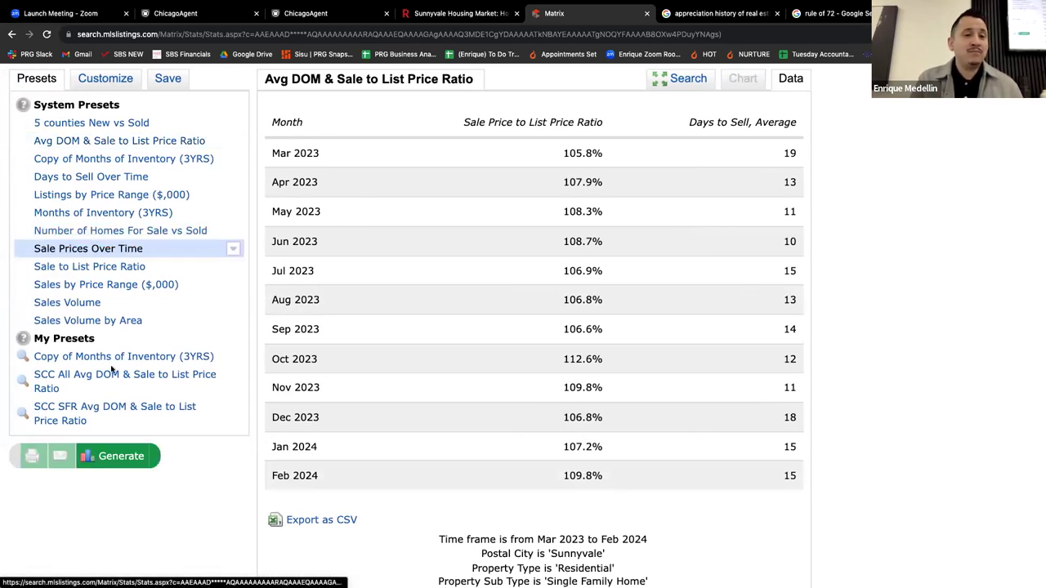
{"action": "left_click", "coordinate": [116, 460]}
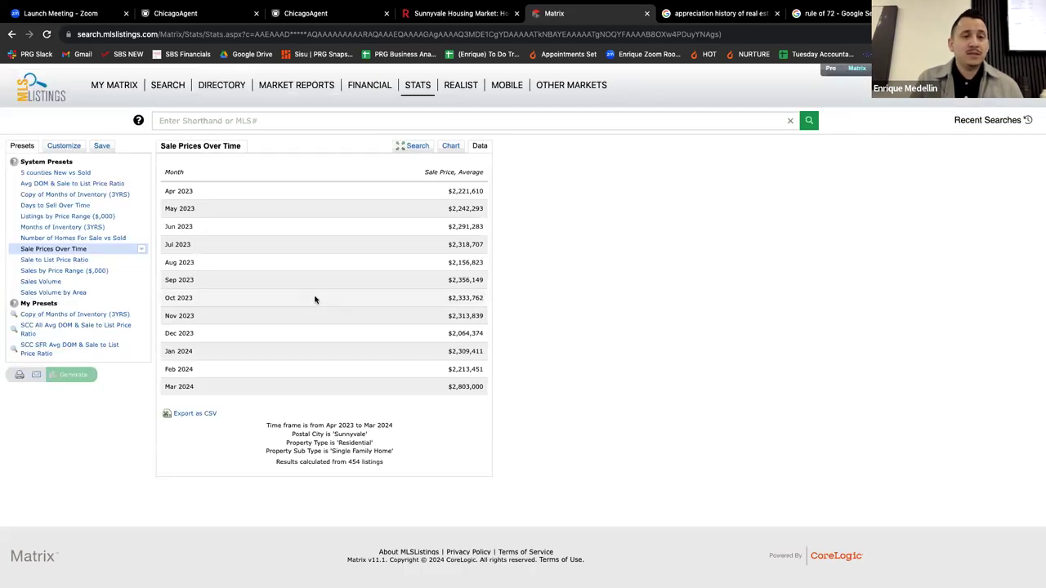
Step: Compare the average sale prices of August 2023 and March 2024 by highlighting each figure in the data table
{"action": "scroll", "coordinate": [316, 298], "scroll_direction": "up", "scroll_amount": 3}
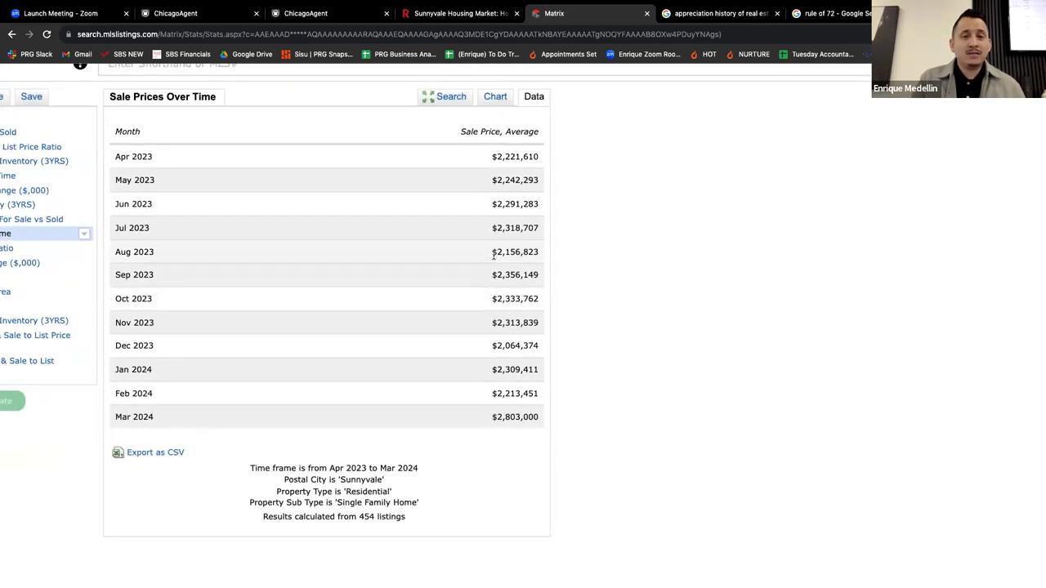
{"action": "left_click_drag", "start_coordinate": [490, 251], "coordinate": [539, 255]}
{"action": "scroll", "coordinate": [603, 278], "scroll_direction": "up", "scroll_amount": 3}
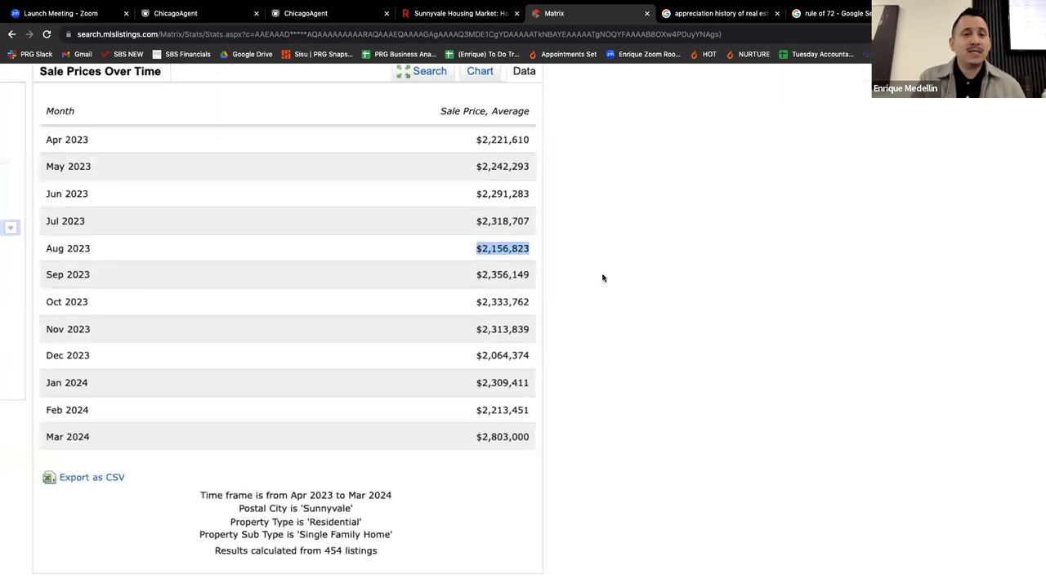
{"action": "scroll", "coordinate": [603, 278], "scroll_direction": "left", "scroll_amount": 4}
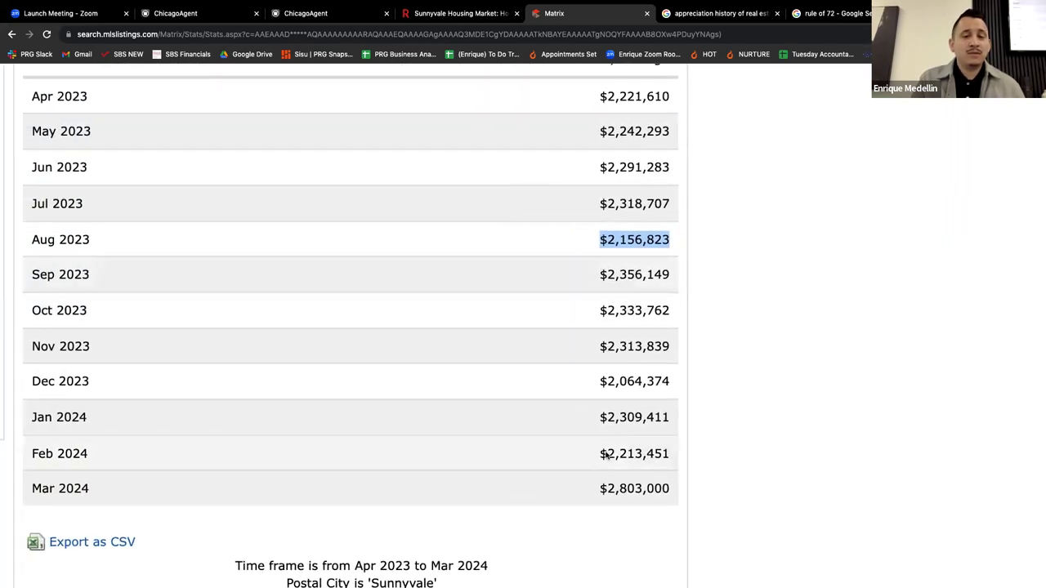
{"action": "left_click_drag", "start_coordinate": [602, 488], "coordinate": [668, 489]}
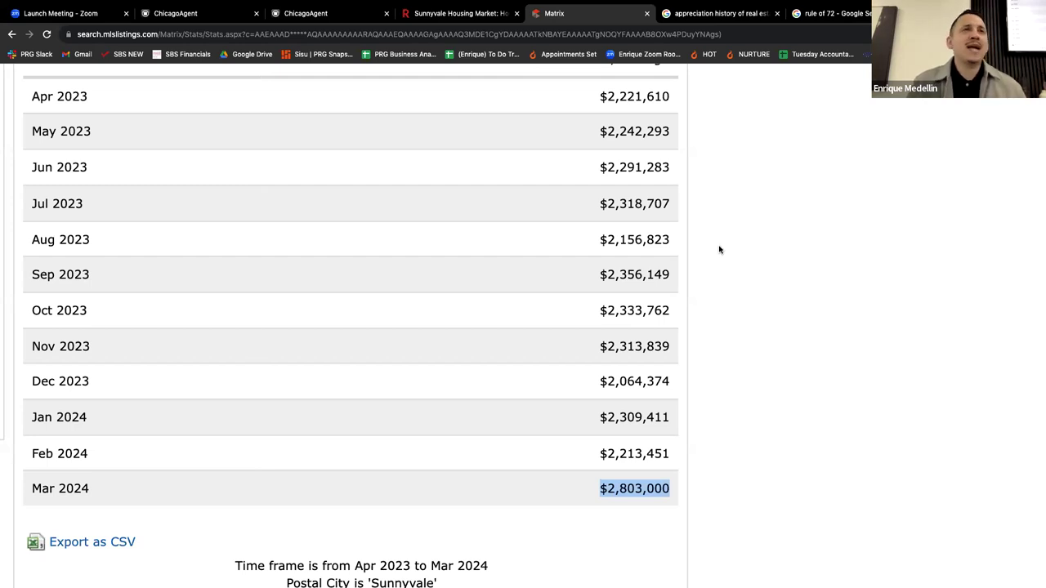
Step: Leave the MLS statistics and switch to the ChicagoAgent calculators page
{"action": "scroll", "coordinate": [847, 238], "scroll_direction": "up", "scroll_amount": 1}
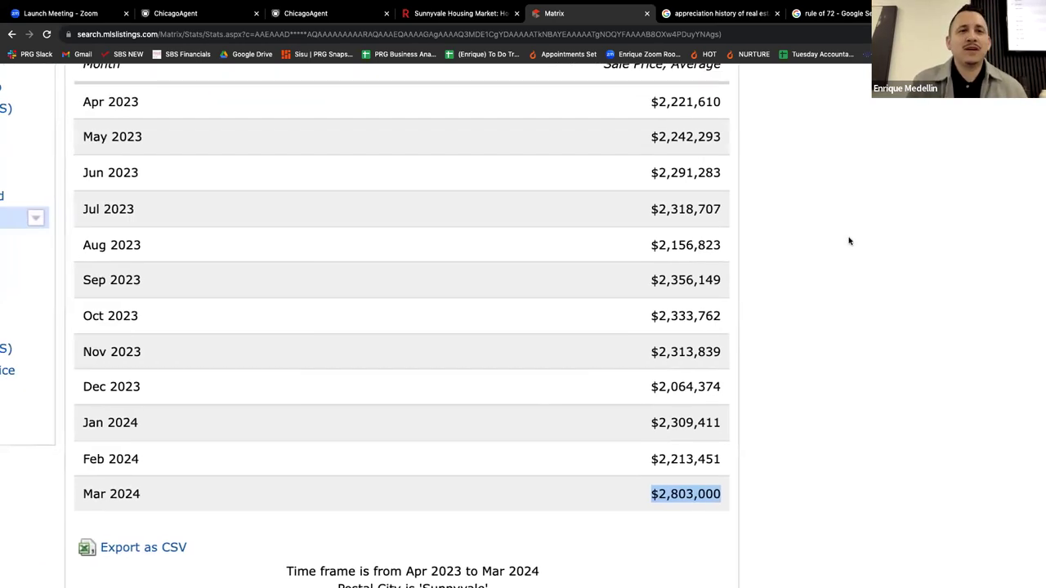
{"action": "scroll", "coordinate": [849, 241], "scroll_direction": "left", "scroll_amount": 2}
{"action": "scroll", "coordinate": [850, 241], "scroll_direction": "down", "scroll_amount": 5}
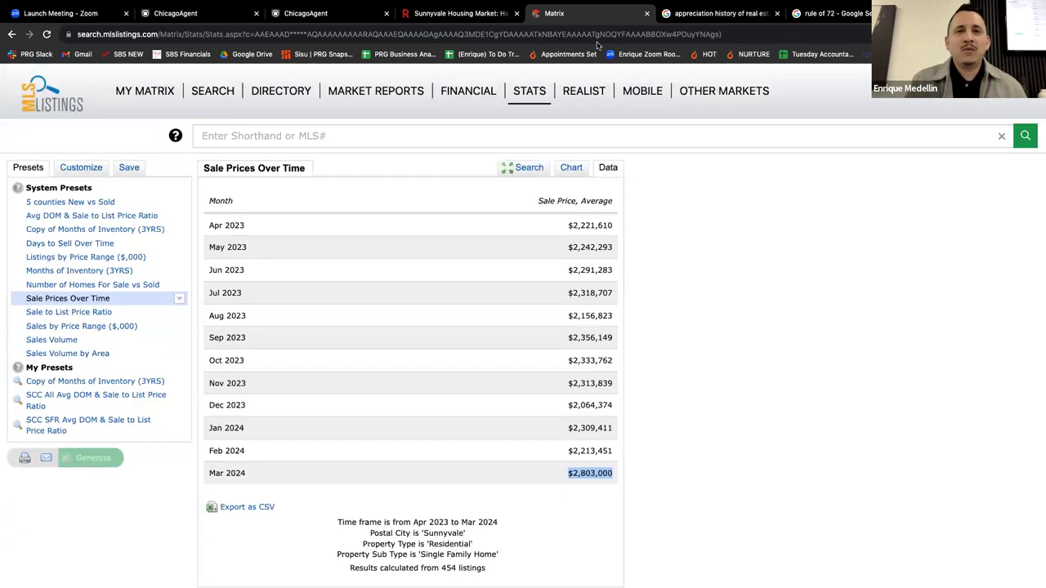
{"action": "left_click", "coordinate": [336, 12]}
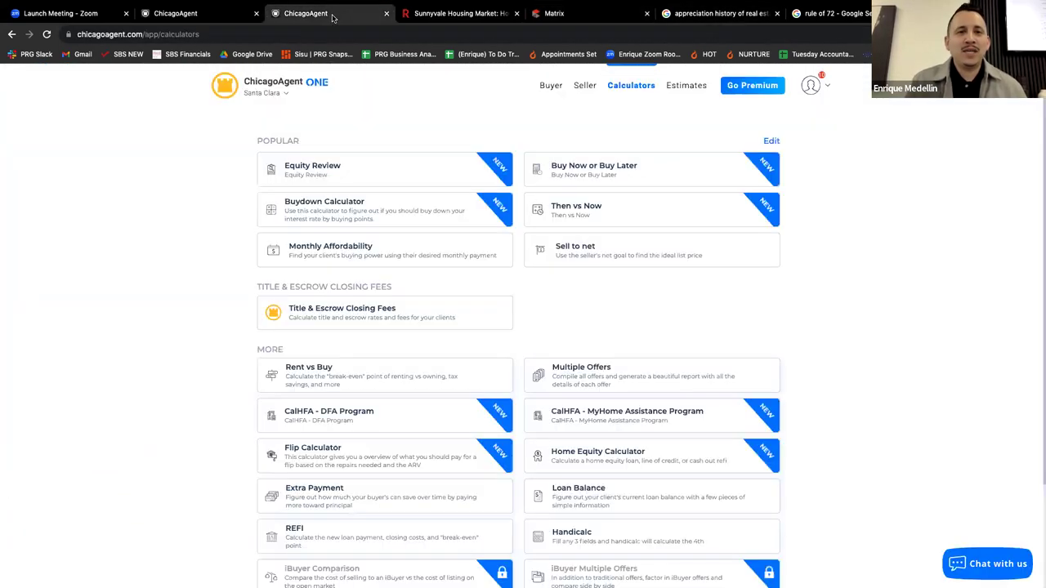
Step: Return to the Rent vs Buy cost comparison and briefly consult the explanation of its cost calculation
{"action": "left_click", "coordinate": [172, 11]}
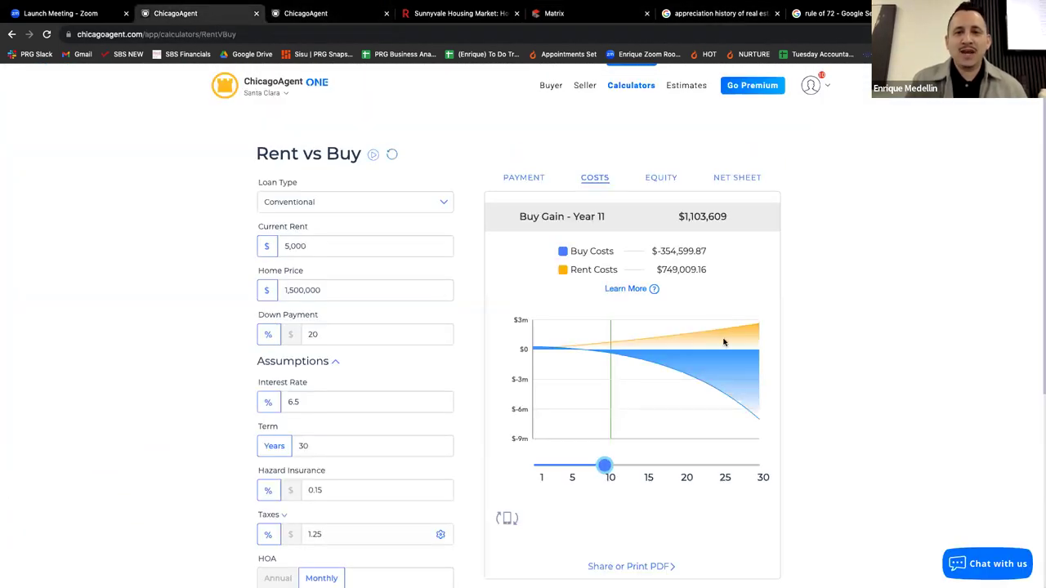
{"action": "scroll", "coordinate": [724, 343], "scroll_direction": "up", "scroll_amount": 5}
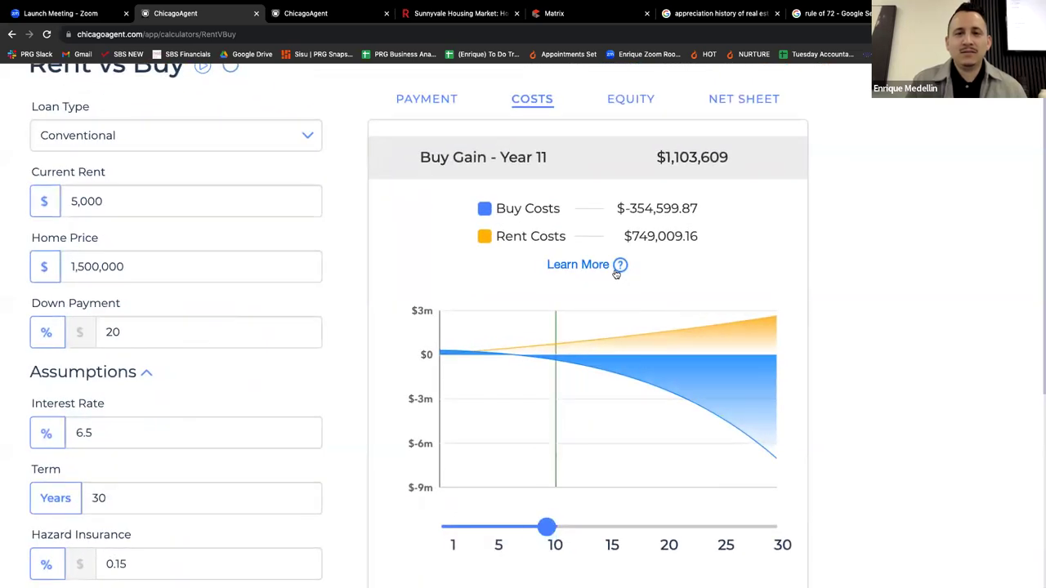
{"action": "left_click", "coordinate": [619, 265]}
{"action": "left_click", "coordinate": [721, 321]}
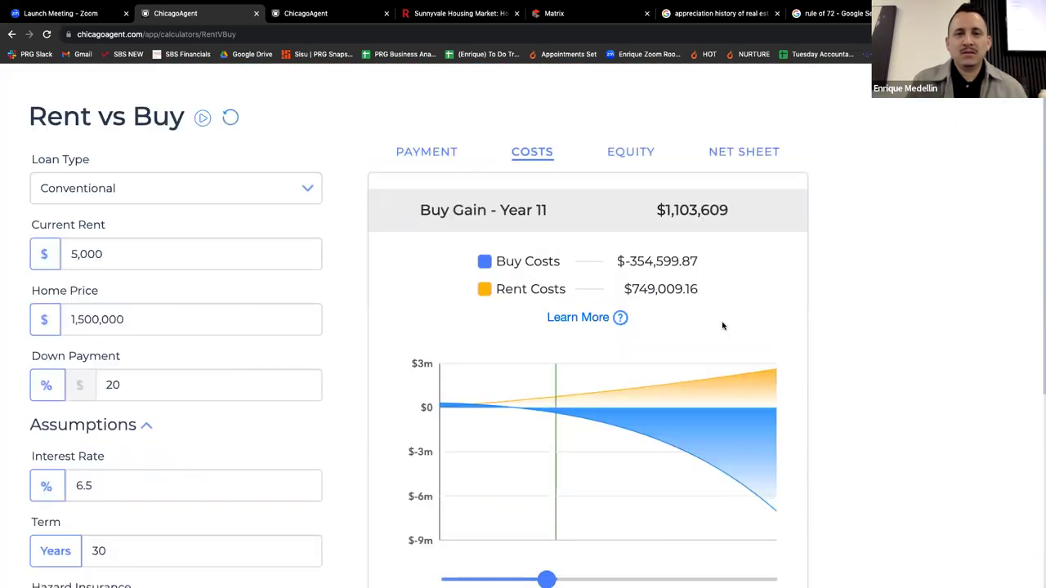
Step: Review the interest rate, term, insurance, tax and appreciation assumptions behind the Rent vs Buy results
{"action": "scroll", "coordinate": [723, 326], "scroll_direction": "down", "scroll_amount": 5}
{"action": "scroll", "coordinate": [427, 299], "scroll_direction": "down", "scroll_amount": 3}
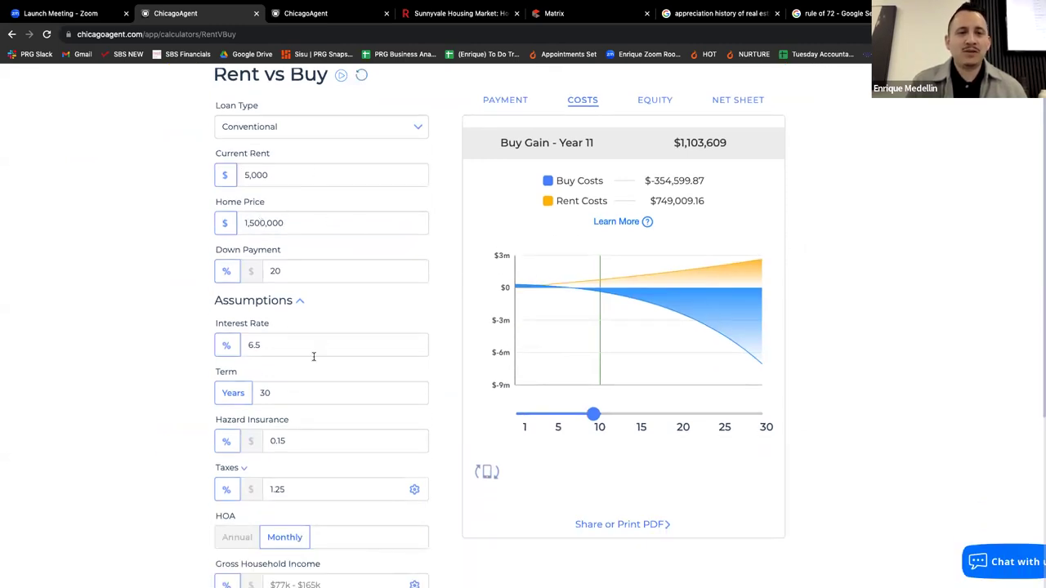
{"action": "scroll", "coordinate": [310, 318], "scroll_direction": "down", "scroll_amount": 2}
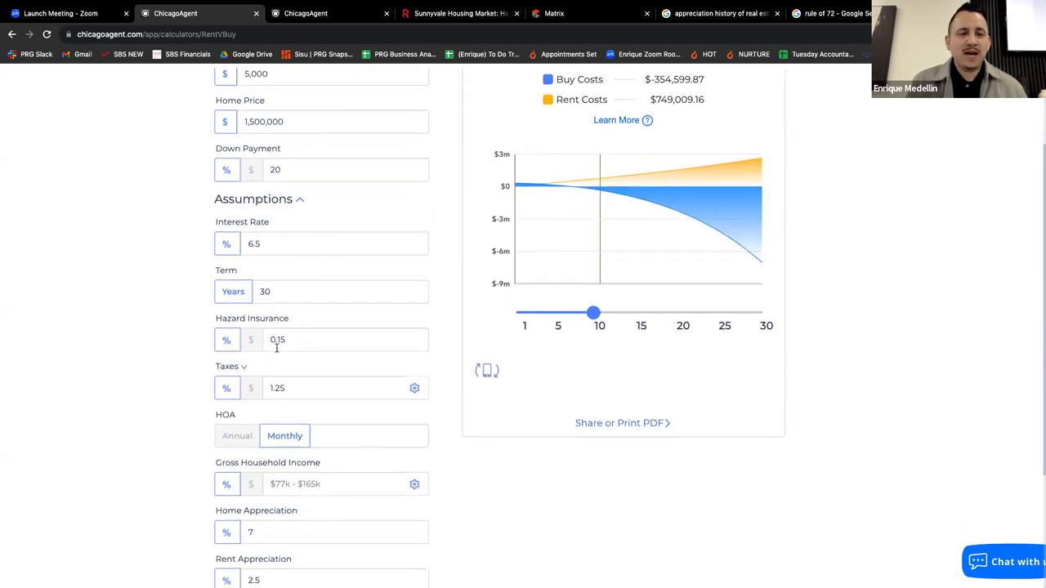
{"action": "scroll", "coordinate": [262, 523], "scroll_direction": "down", "scroll_amount": 2}
{"action": "scroll", "coordinate": [385, 489], "scroll_direction": "up", "scroll_amount": 3}
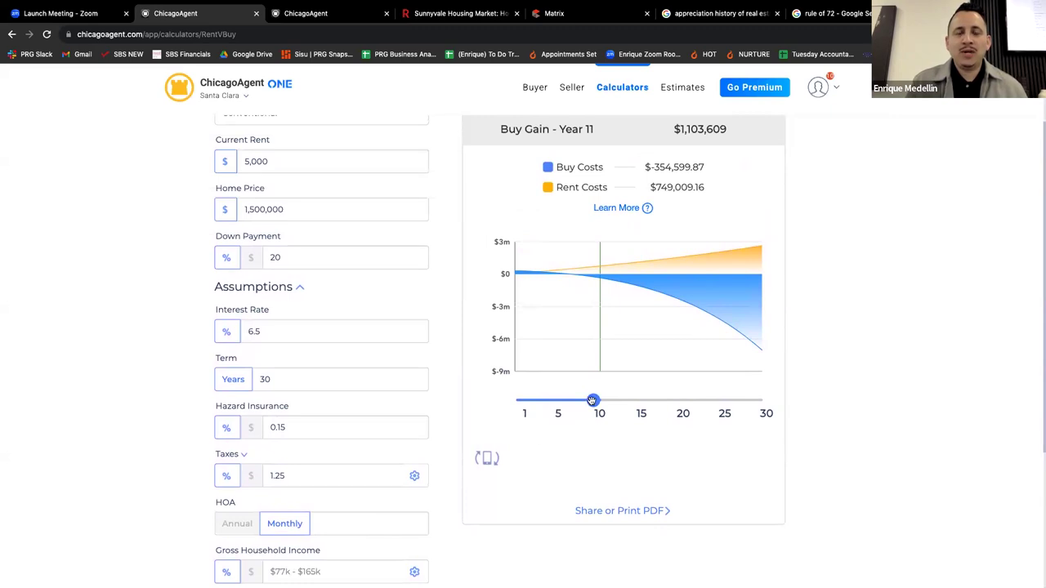
Step: Set the ownership timeline of the rent-versus-buy cost comparison to year 15
{"action": "left_click_drag", "start_coordinate": [593, 401], "coordinate": [647, 410]}
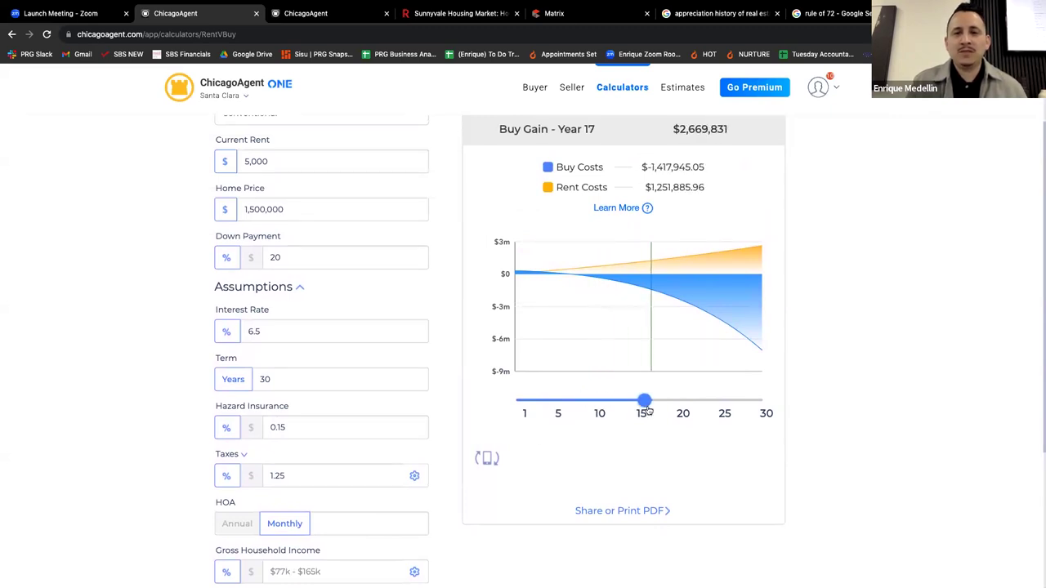
{"action": "left_click", "coordinate": [617, 402]}
{"action": "left_click_drag", "start_coordinate": [614, 400], "coordinate": [627, 401]}
{"action": "scroll", "coordinate": [796, 348], "scroll_direction": "up", "scroll_amount": 2}
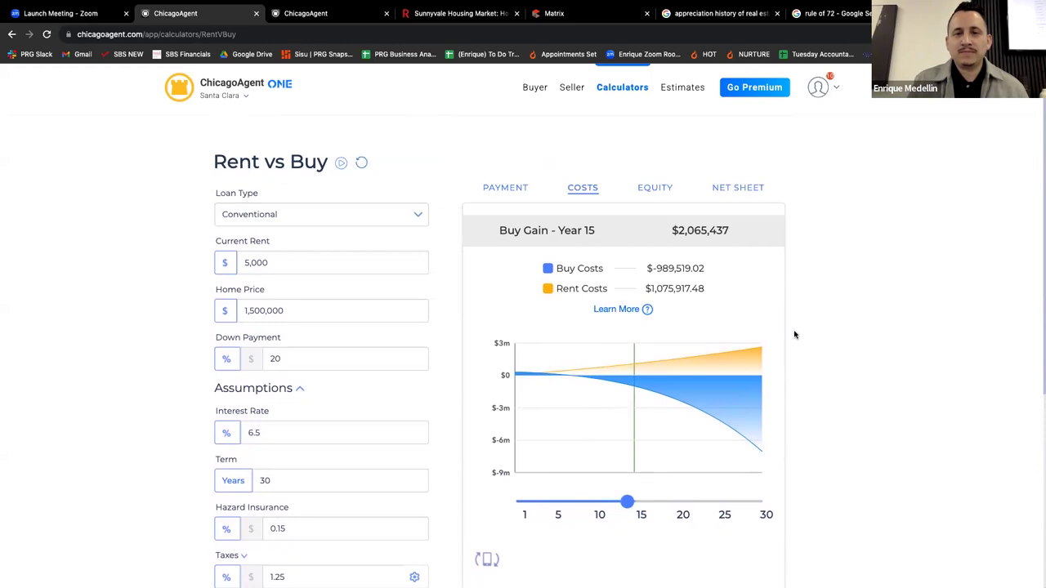
Step: Enlarge the year 15 cost comparison and consult the explanation of its buy and rent costs
{"action": "scroll", "coordinate": [795, 335], "scroll_direction": "up", "scroll_amount": 5}
{"action": "scroll", "coordinate": [796, 335], "scroll_direction": "down", "scroll_amount": 5}
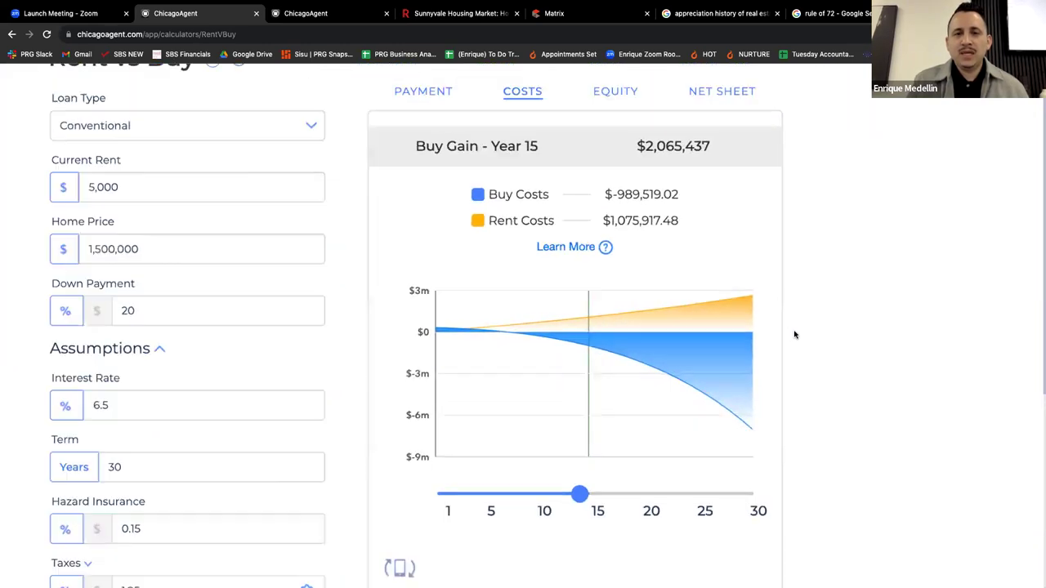
{"action": "left_click", "coordinate": [617, 253]}
{"action": "left_click", "coordinate": [660, 256]}
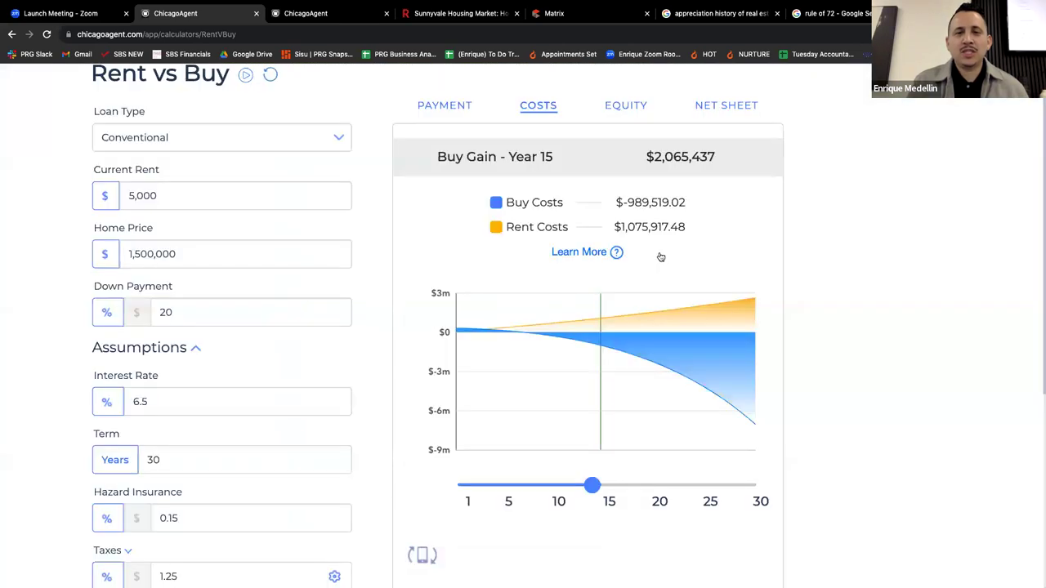
{"action": "scroll", "coordinate": [661, 257], "scroll_direction": "up", "scroll_amount": 1}
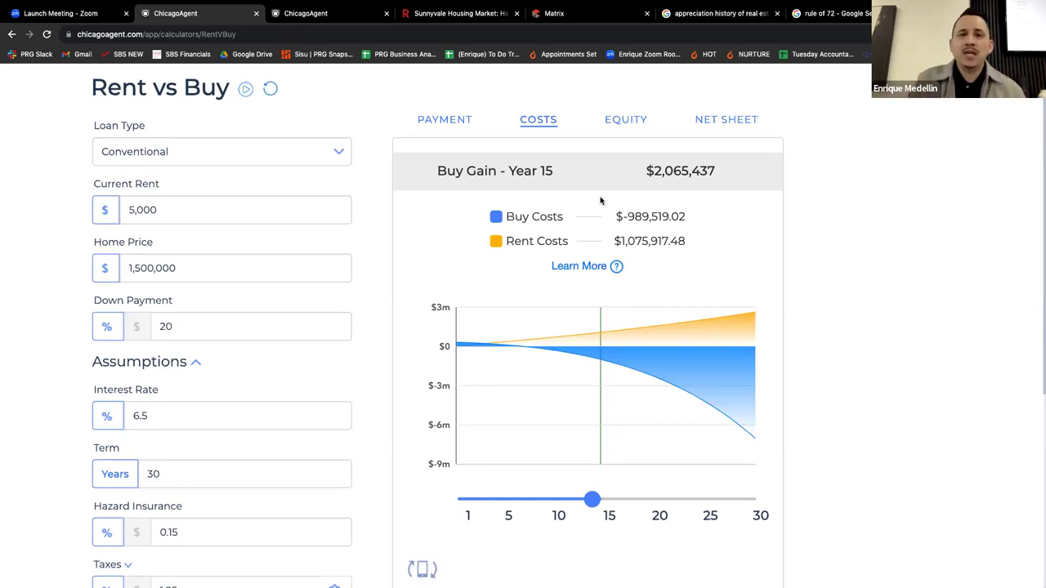
Step: Highlight the year 15 buy gain, rent costs and buy costs one after another to compare them
{"action": "left_click_drag", "start_coordinate": [646, 170], "coordinate": [720, 176]}
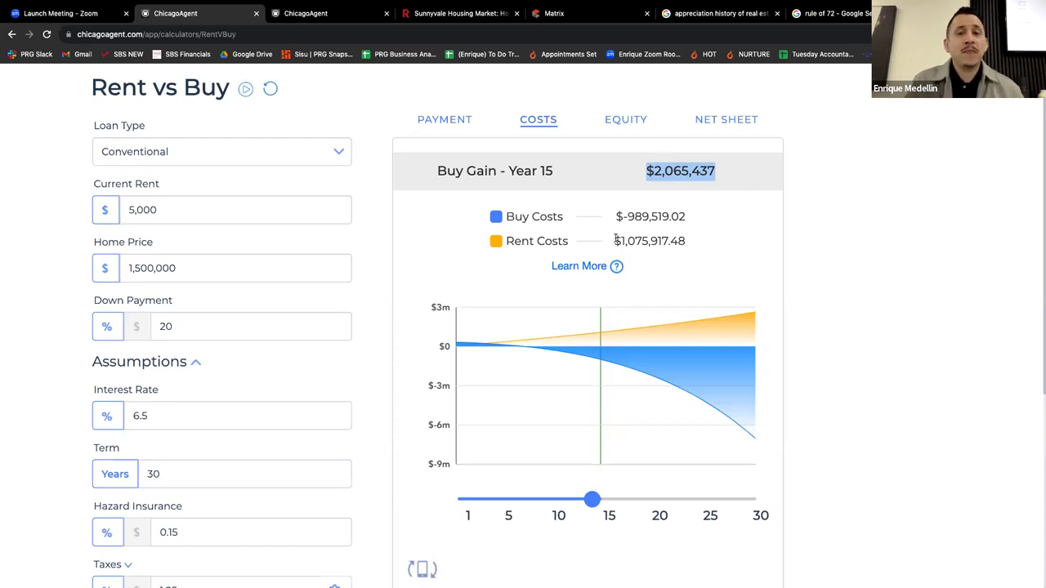
{"action": "left_click_drag", "start_coordinate": [613, 240], "coordinate": [695, 240]}
{"action": "left_click", "coordinate": [691, 238]}
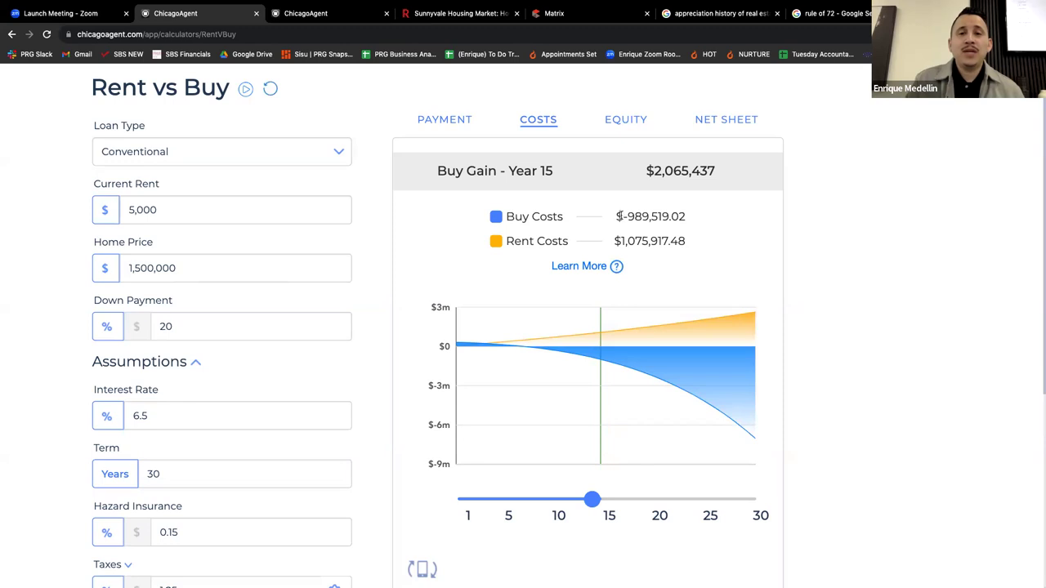
{"action": "left_click_drag", "start_coordinate": [615, 216], "coordinate": [688, 210]}
{"action": "left_click", "coordinate": [626, 240]}
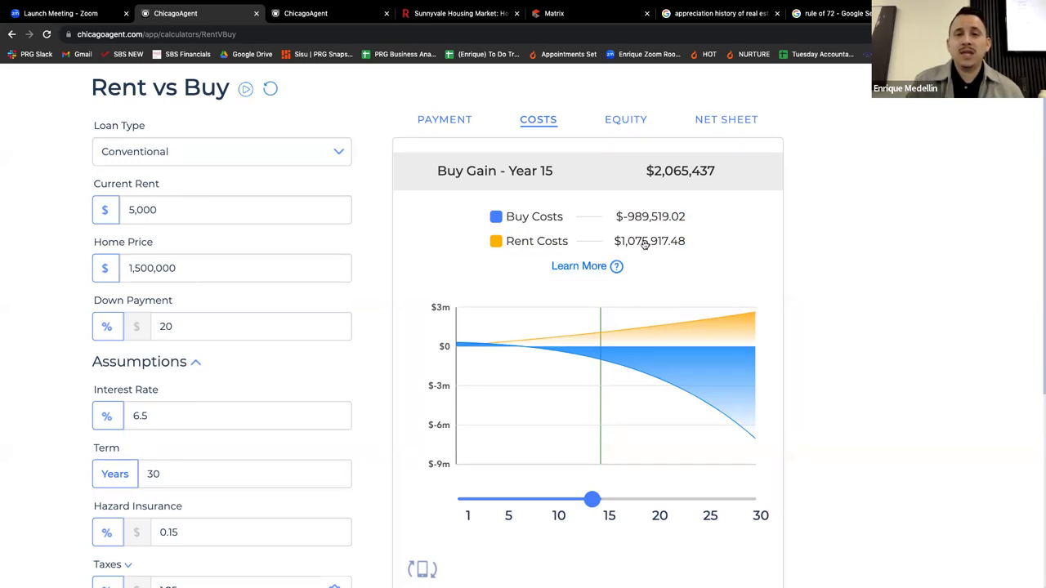
Step: Review the breakdown of the year 15 buy costs and the total equity after 15 years, returning to the cost comparison
{"action": "left_click", "coordinate": [618, 266]}
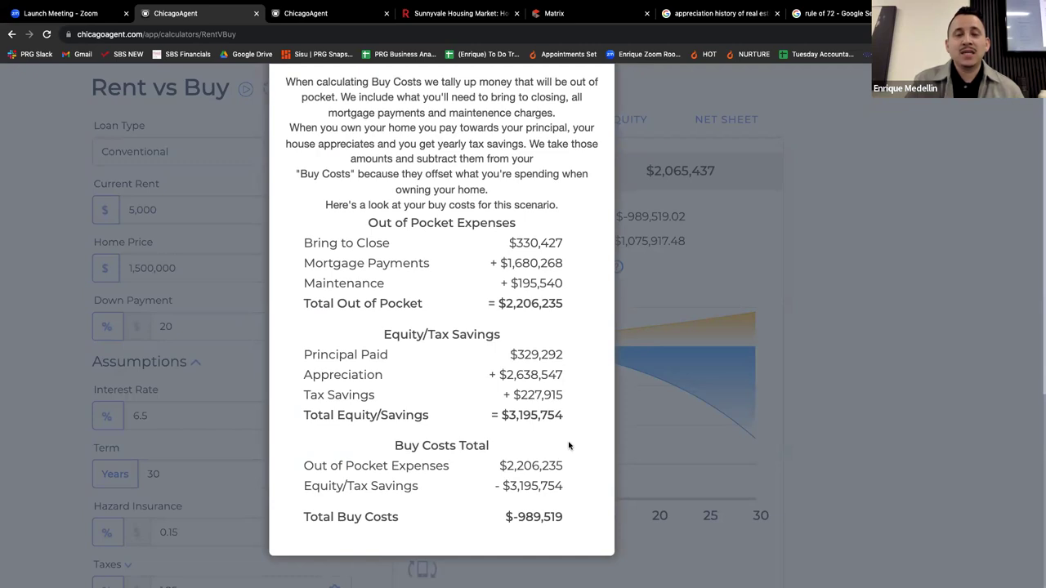
{"action": "left_click", "coordinate": [751, 231]}
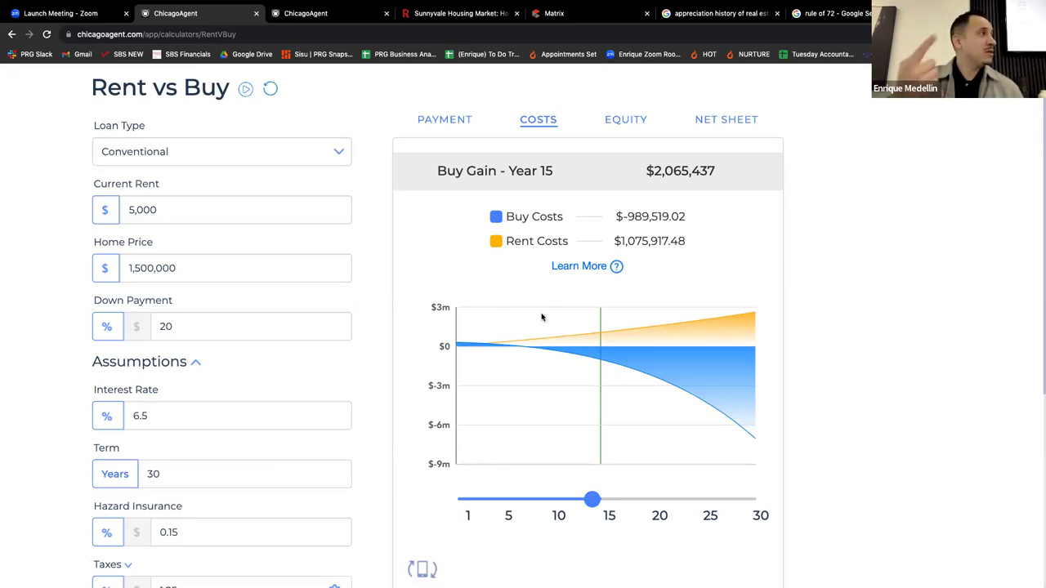
{"action": "left_click", "coordinate": [619, 117]}
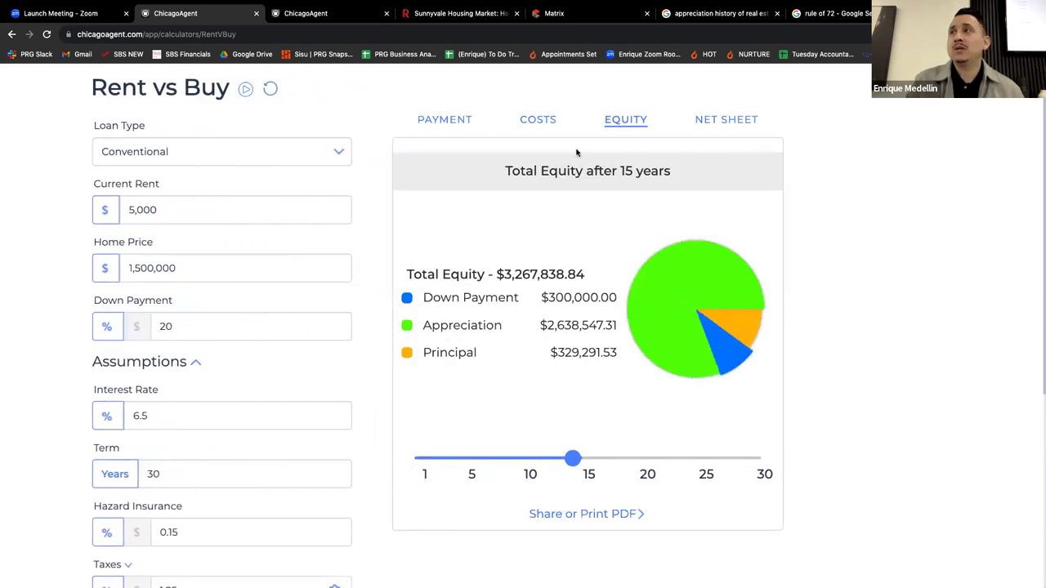
{"action": "left_click", "coordinate": [540, 120]}
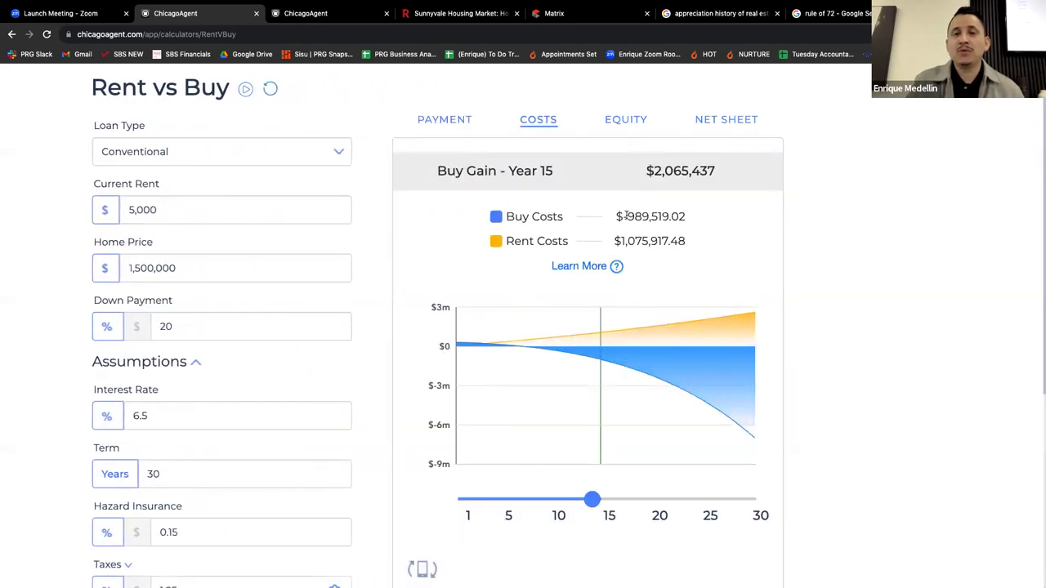
Step: Highlight the negative buy costs again and the resulting year 15 buy gain in the cost comparison
{"action": "left_click_drag", "start_coordinate": [620, 215], "coordinate": [685, 214]}
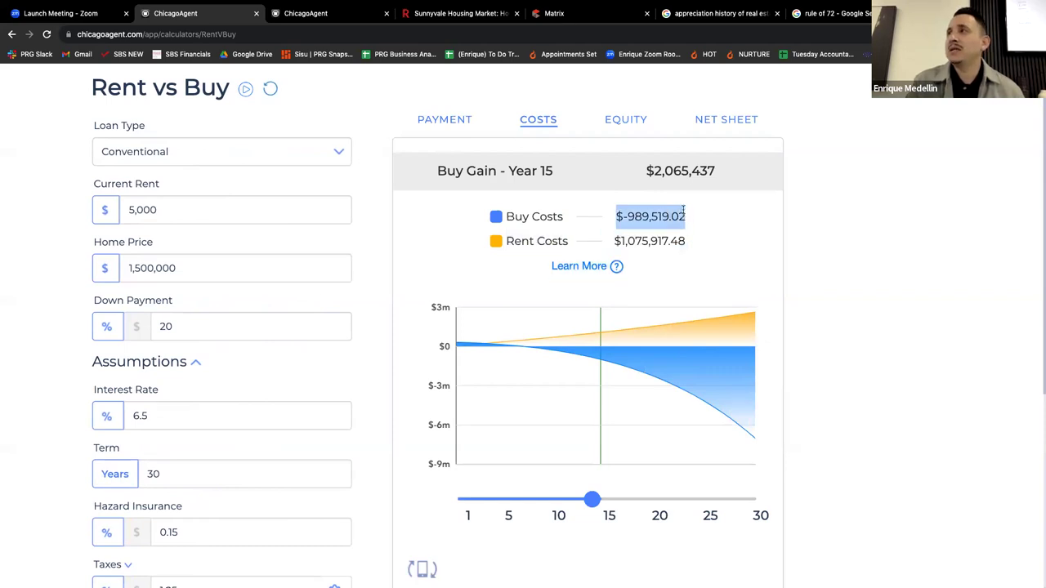
{"action": "left_click", "coordinate": [683, 209]}
{"action": "scroll", "coordinate": [177, 434], "scroll_direction": "down", "scroll_amount": 3}
{"action": "scroll", "coordinate": [178, 434], "scroll_direction": "up", "scroll_amount": 3}
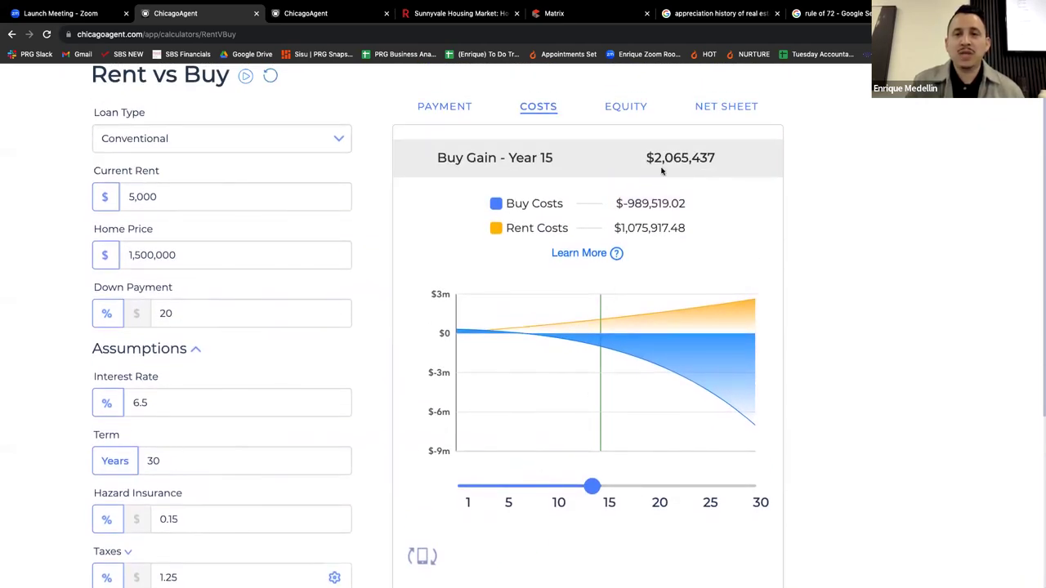
{"action": "triple_click", "coordinate": [706, 157]}
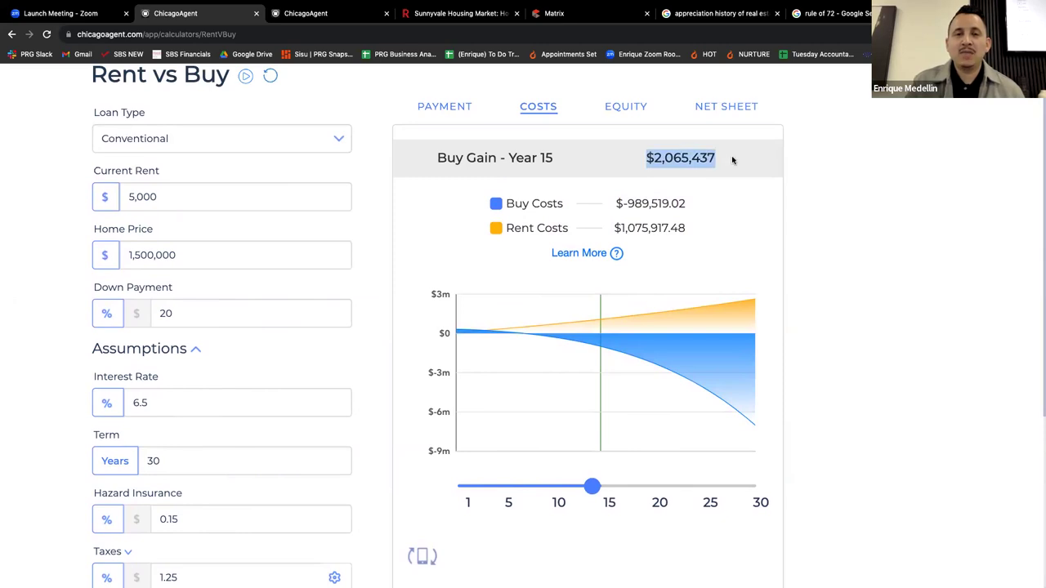
{"action": "left_click", "coordinate": [664, 156]}
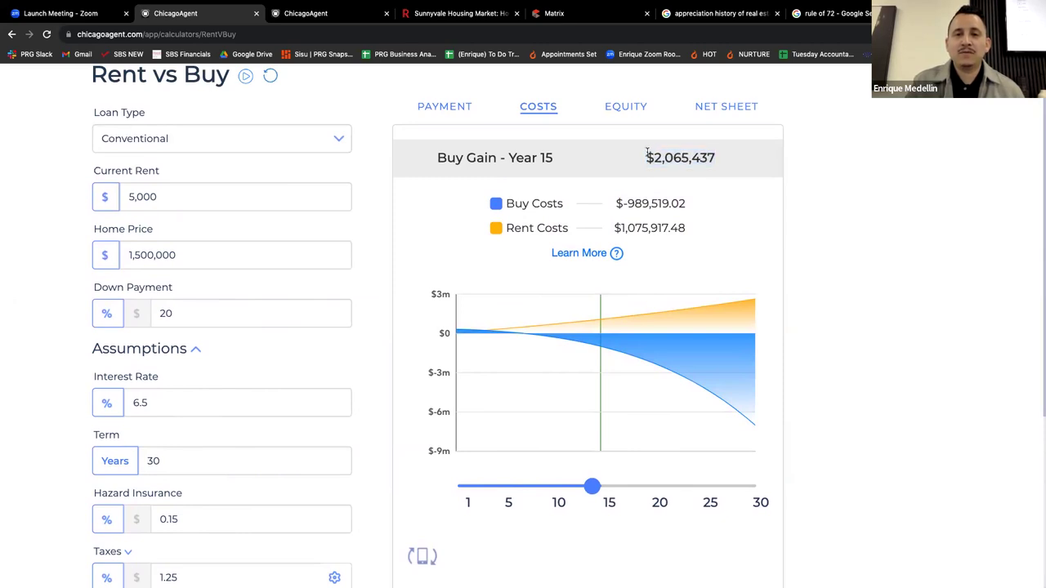
{"action": "left_click_drag", "start_coordinate": [647, 153], "coordinate": [723, 157]}
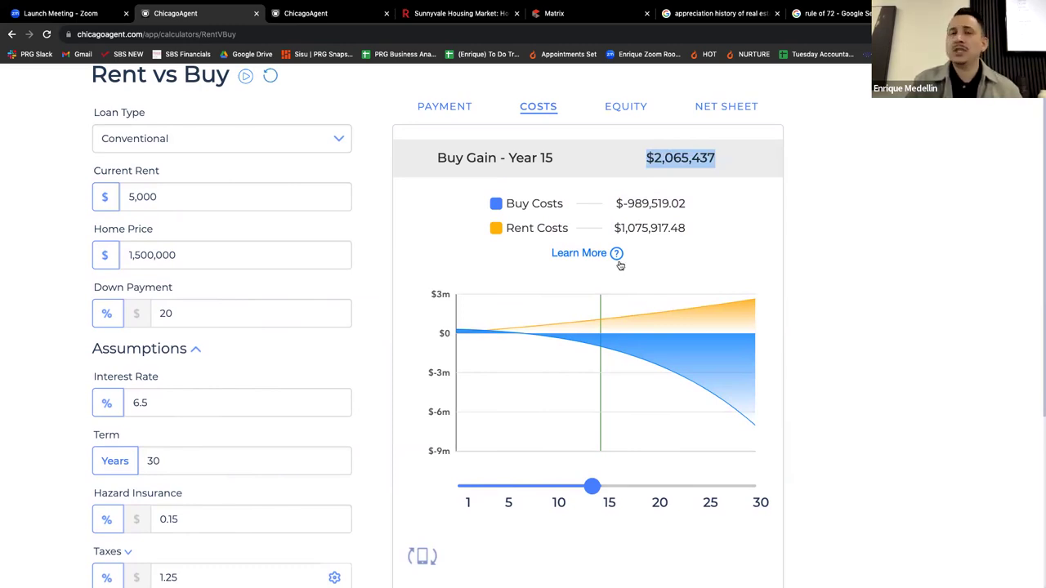
Step: Examine the 15-year equity breakdown up close, comparing the down payment, appreciation and principal shares in the pie chart
{"action": "left_click", "coordinate": [639, 107]}
{"action": "left_click", "coordinate": [638, 107]}
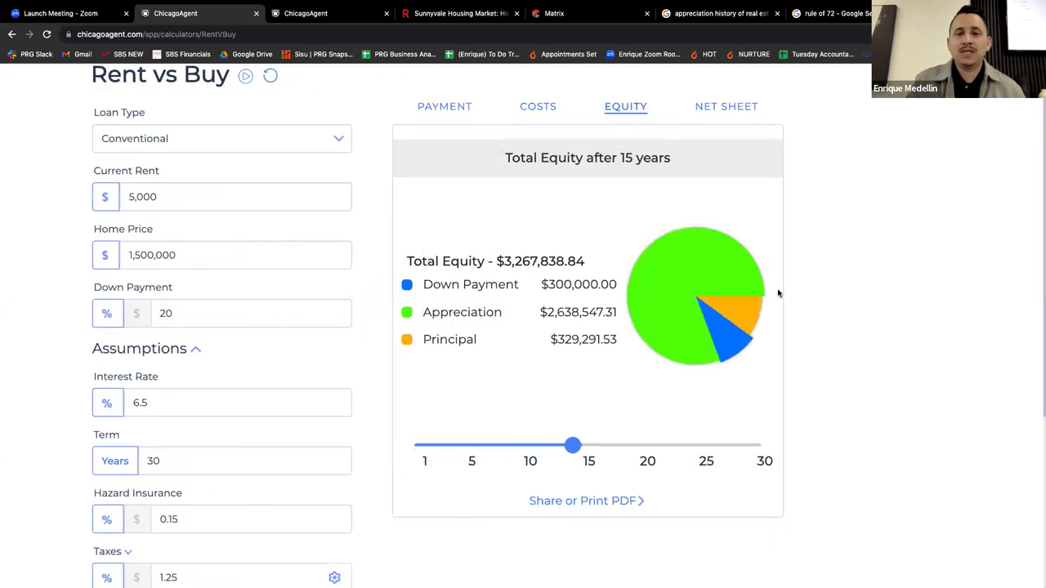
{"action": "scroll", "coordinate": [778, 293], "scroll_direction": "up", "scroll_amount": 3}
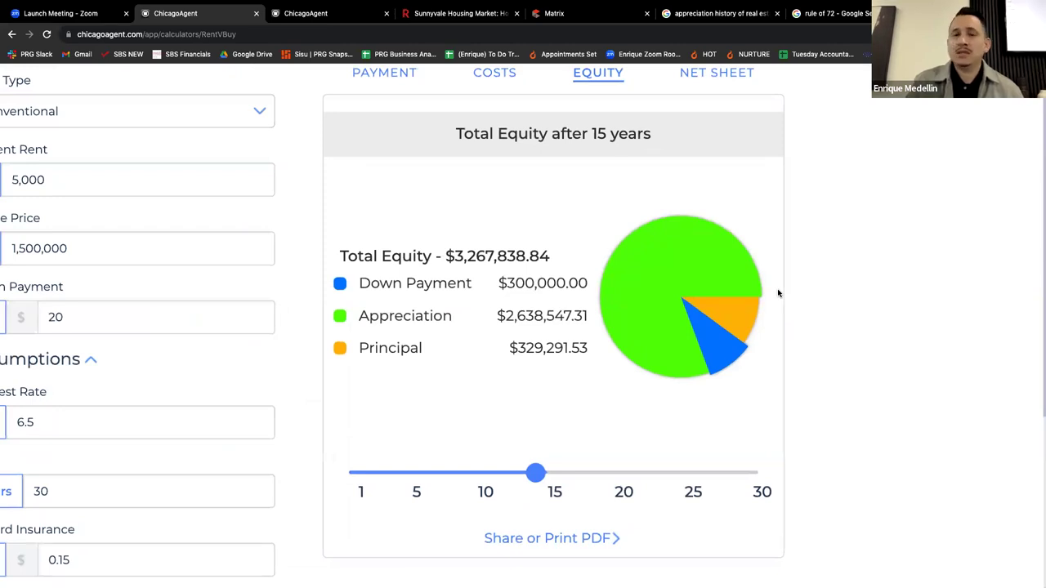
{"action": "scroll", "coordinate": [778, 294], "scroll_direction": "up", "scroll_amount": 1}
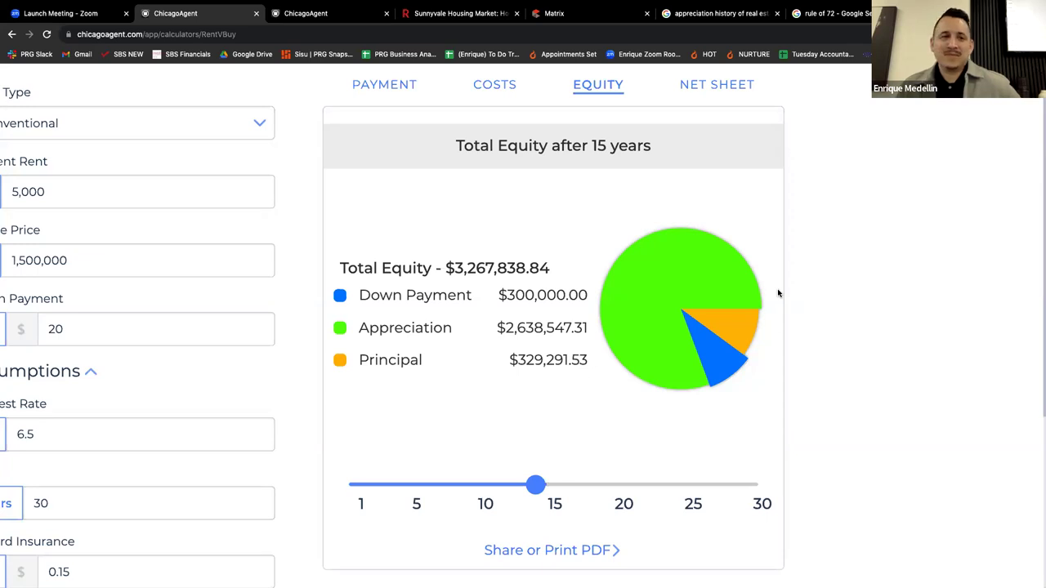
{"action": "scroll", "coordinate": [779, 294], "scroll_direction": "left", "scroll_amount": 2}
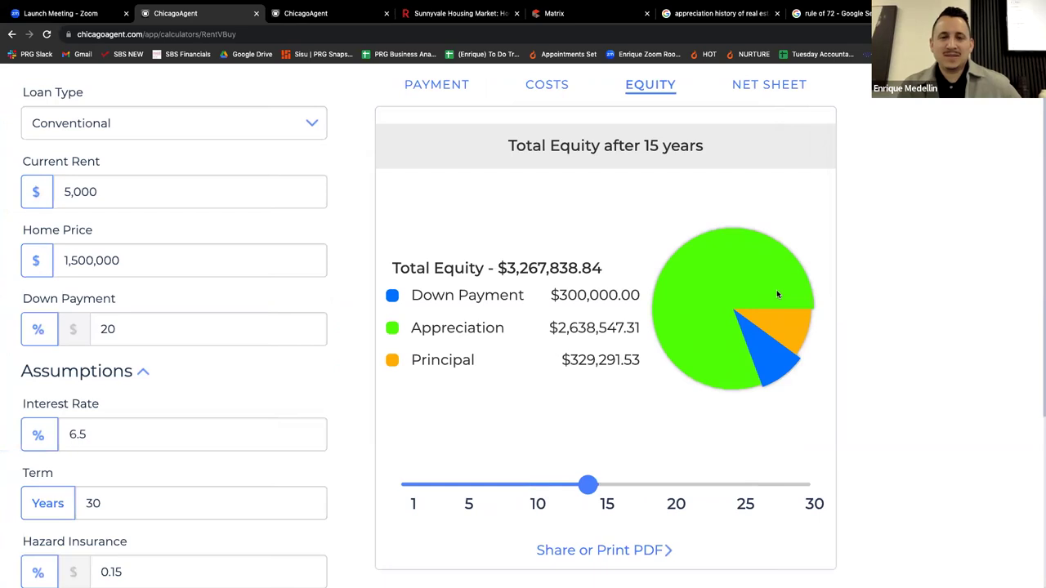
{"action": "scroll", "coordinate": [777, 289], "scroll_direction": "down", "scroll_amount": 2, "text": "ctrl"}
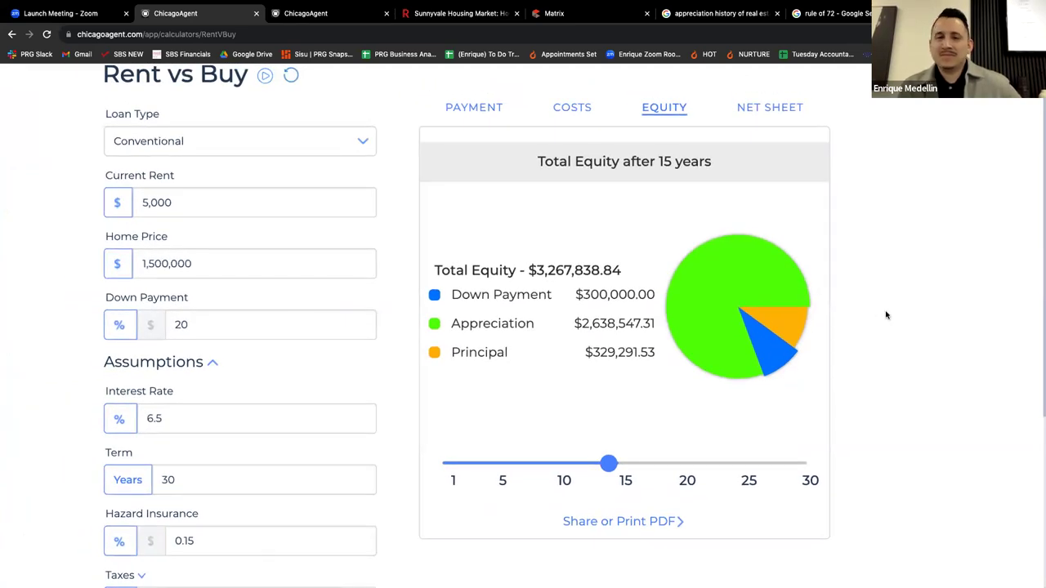
{"action": "scroll", "coordinate": [886, 315], "scroll_direction": "up", "scroll_amount": 3, "text": "ctrl"}
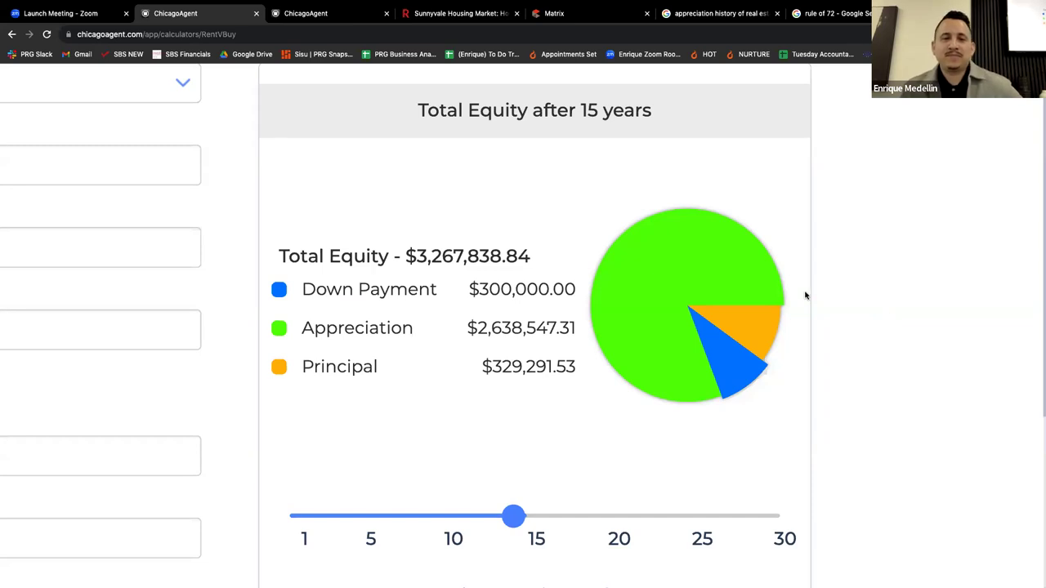
{"action": "scroll", "coordinate": [617, 305], "scroll_direction": "up", "scroll_amount": 5}
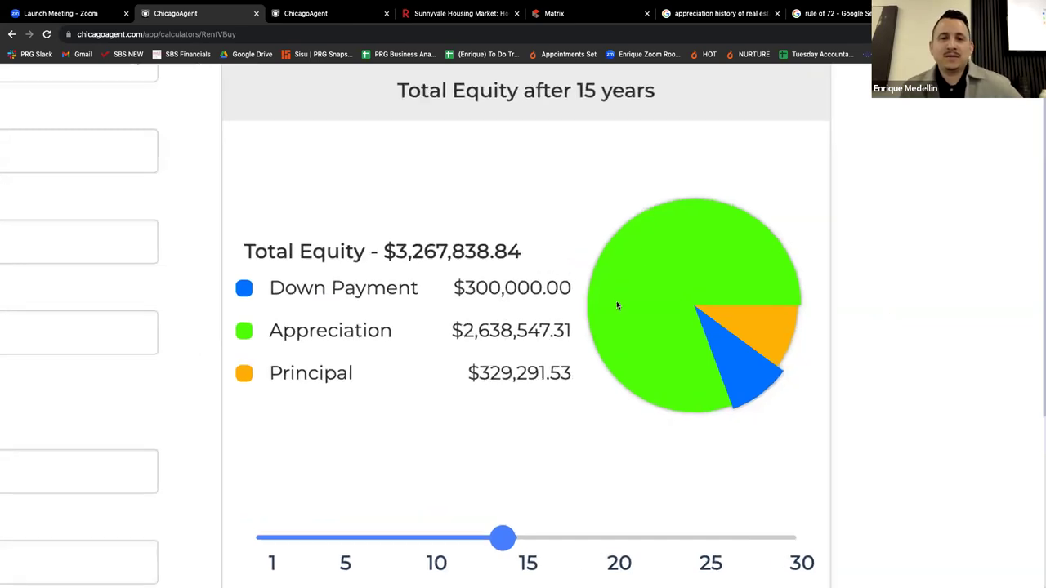
{"action": "scroll", "coordinate": [617, 305], "scroll_direction": "down", "scroll_amount": 1}
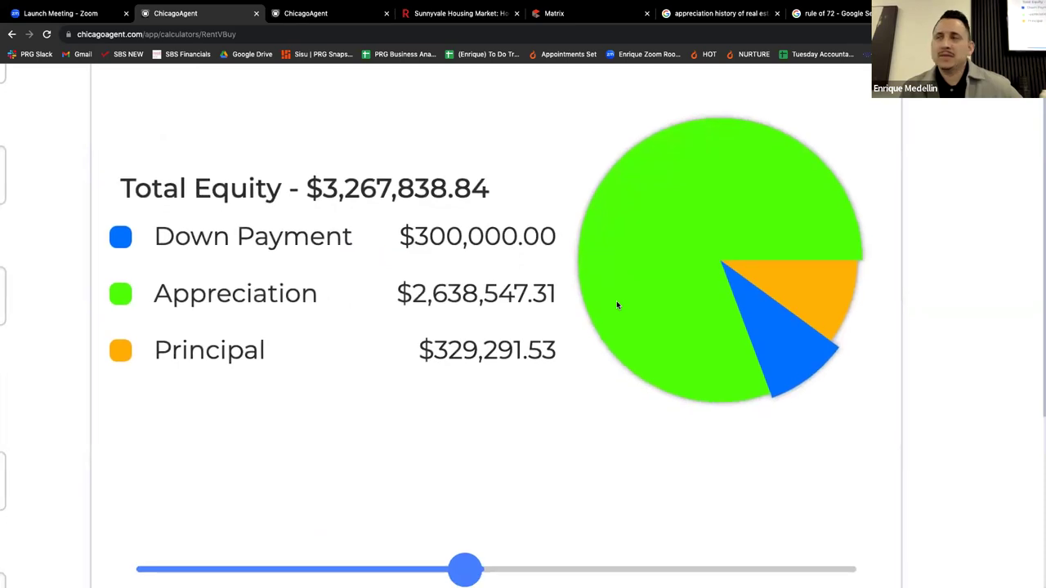
{"action": "scroll", "coordinate": [617, 304], "scroll_direction": "down", "scroll_amount": 5}
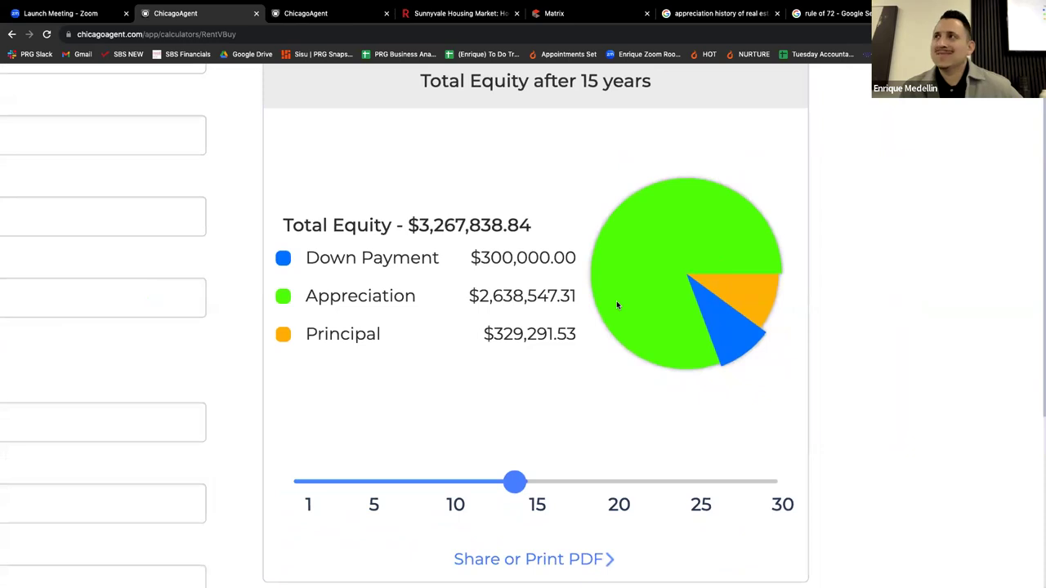
{"action": "scroll", "coordinate": [617, 305], "scroll_direction": "up", "scroll_amount": 1}
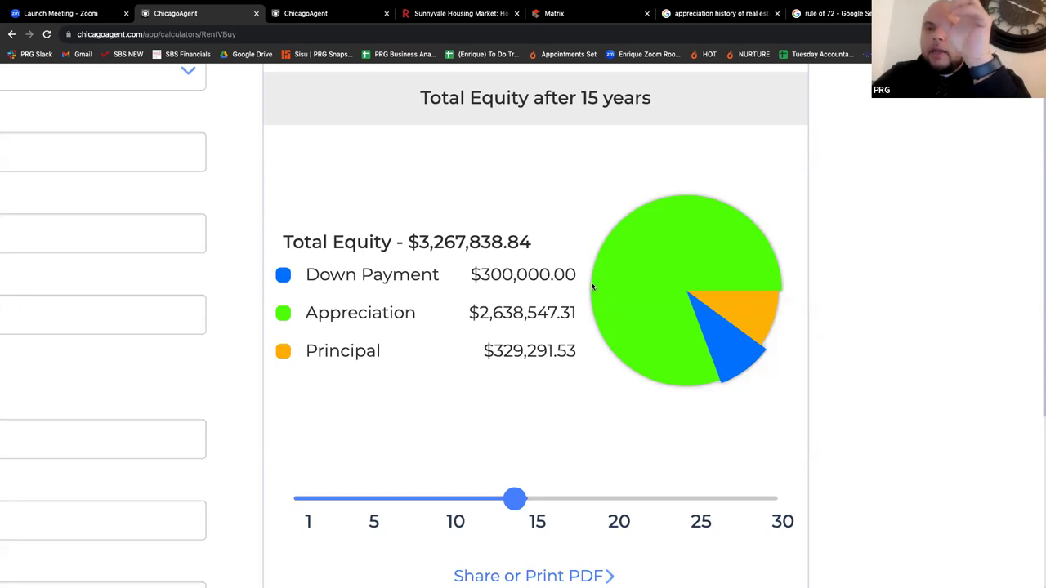
{"action": "scroll", "coordinate": [549, 326], "scroll_direction": "up", "scroll_amount": 1}
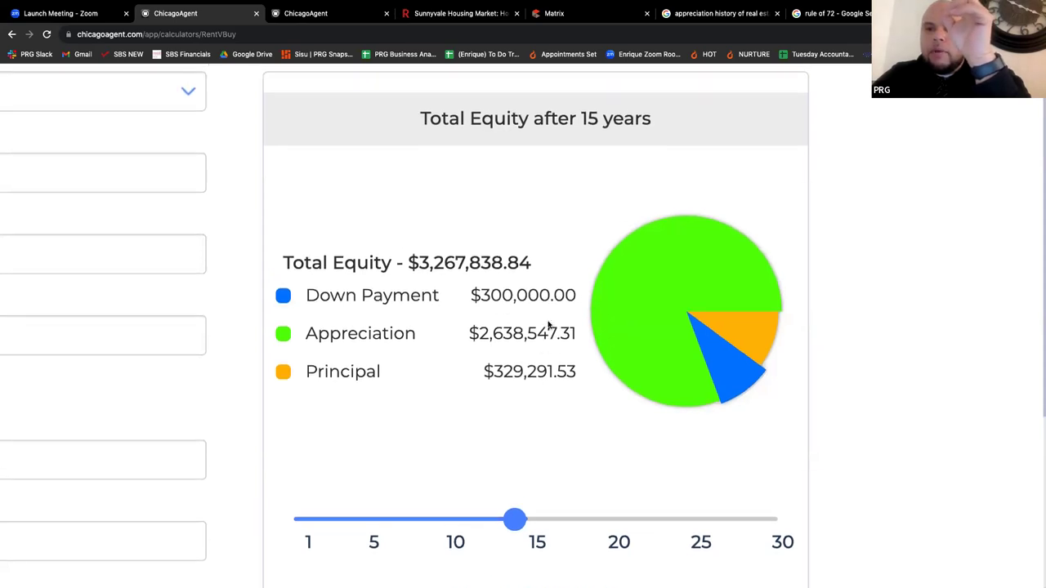
{"action": "scroll", "coordinate": [549, 325], "scroll_direction": "down", "scroll_amount": 5}
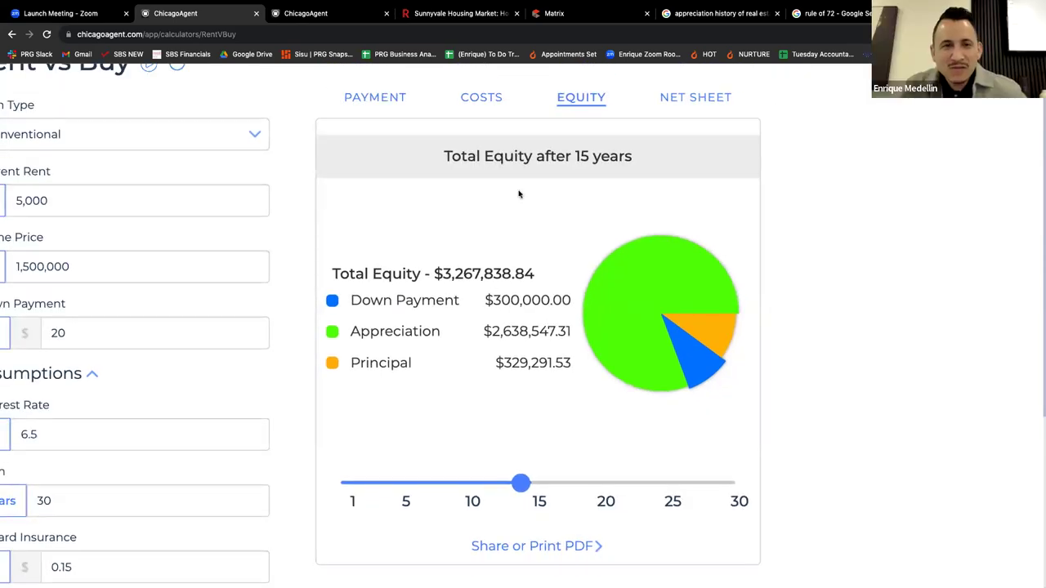
Step: Move the cost comparison's timeline back to year 3 and recalculate the rent versus buy scenario to its break-even point
{"action": "left_click", "coordinate": [483, 98]}
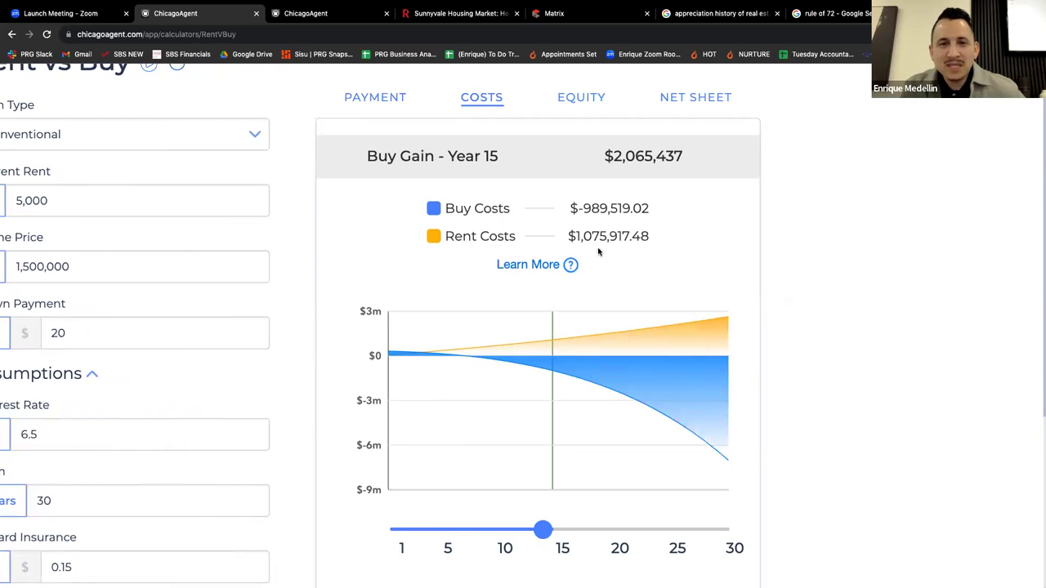
{"action": "scroll", "coordinate": [598, 251], "scroll_direction": "left", "scroll_amount": 2}
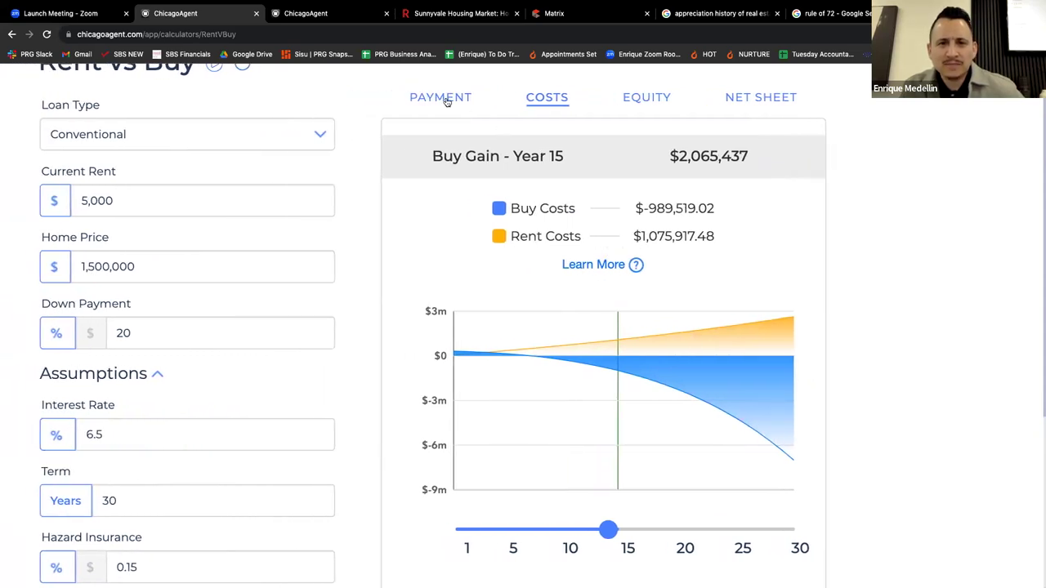
{"action": "mouse_move", "coordinate": [609, 531]}
{"action": "left_mouse_down"}
{"action": "mouse_move", "coordinate": [479, 532]}
{"action": "mouse_move", "coordinate": [472, 543]}
{"action": "mouse_move", "coordinate": [493, 544]}
{"action": "mouse_move", "coordinate": [475, 545]}
{"action": "left_mouse_up"}
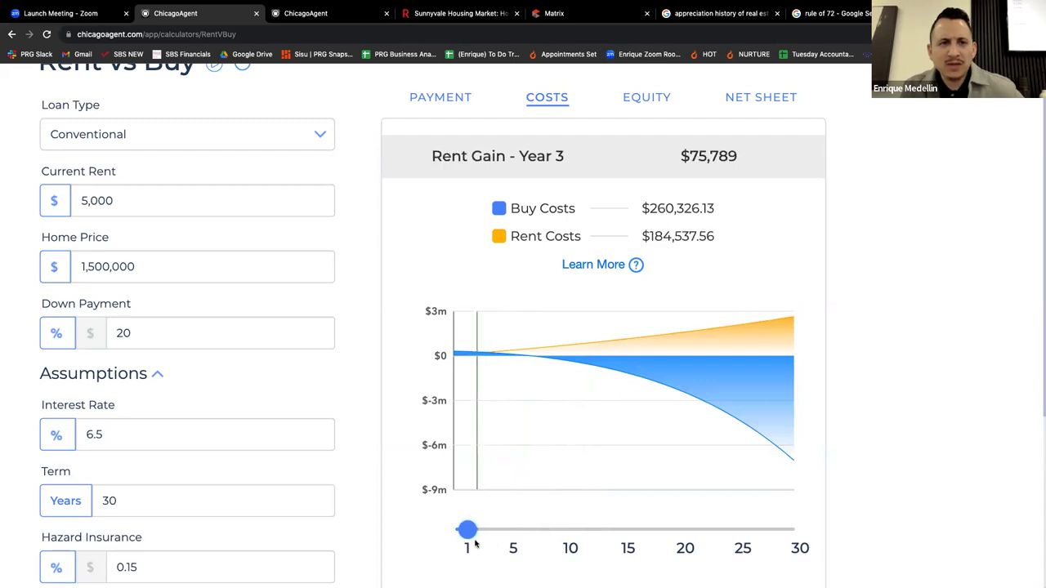
{"action": "key", "text": "ctrl+minus"}
{"action": "scroll", "coordinate": [262, 458], "scroll_direction": "down", "scroll_amount": 4}
{"action": "scroll", "coordinate": [237, 508], "scroll_direction": "down", "scroll_amount": 5}
{"action": "left_click", "coordinate": [239, 519]}
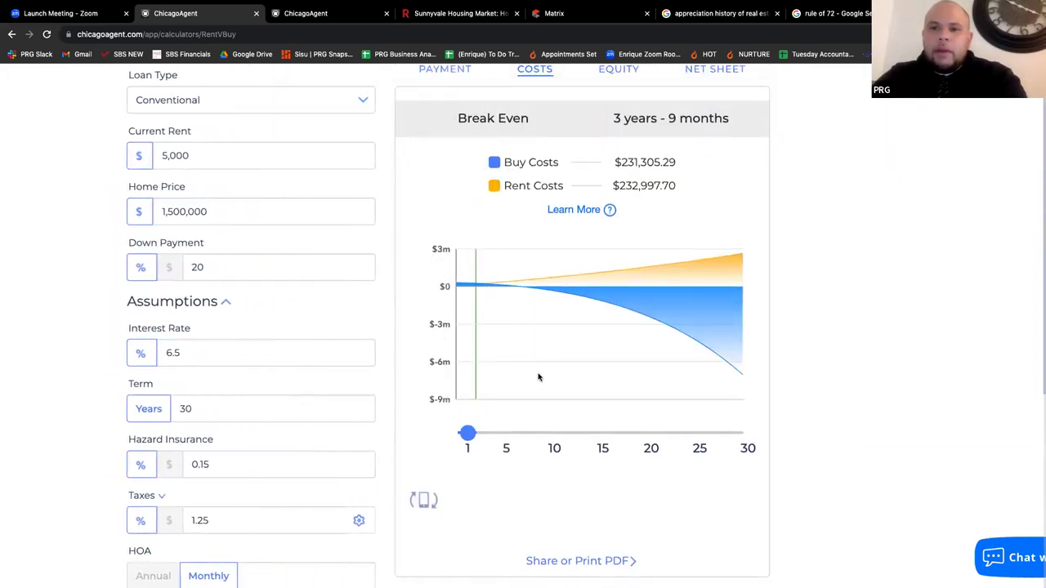
{"action": "scroll", "coordinate": [539, 376], "scroll_direction": "up", "scroll_amount": 1}
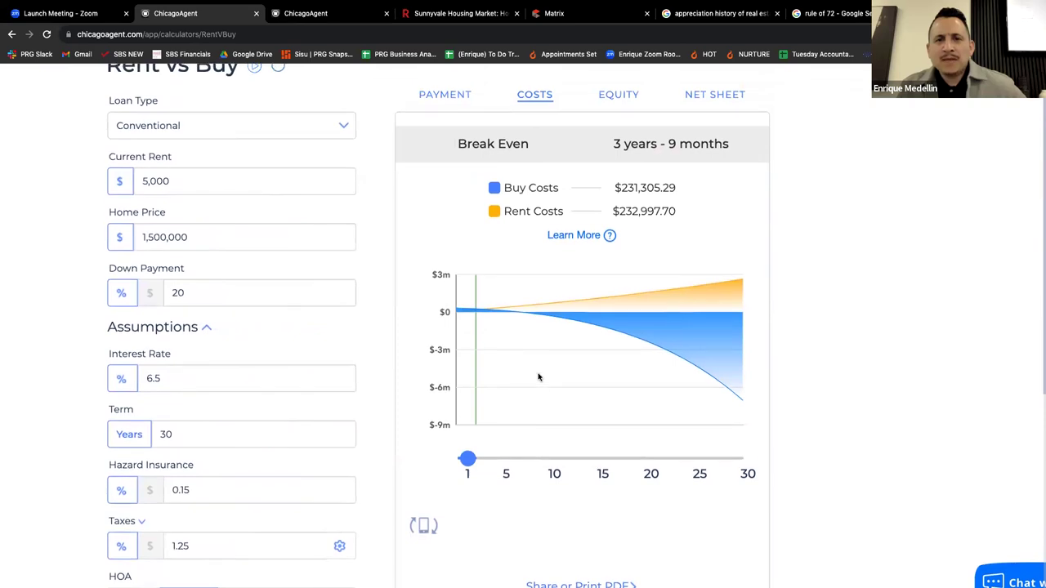
Step: Review how the buy costs at the break-even point are calculated, closing the explanation when done
{"action": "left_click", "coordinate": [609, 236]}
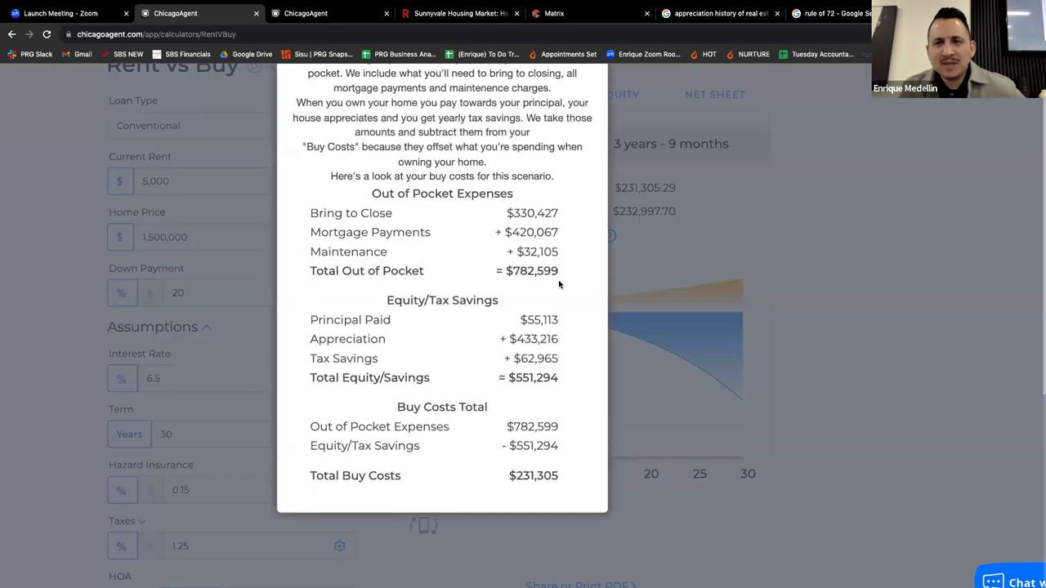
{"action": "scroll", "coordinate": [559, 283], "scroll_direction": "up", "scroll_amount": 2}
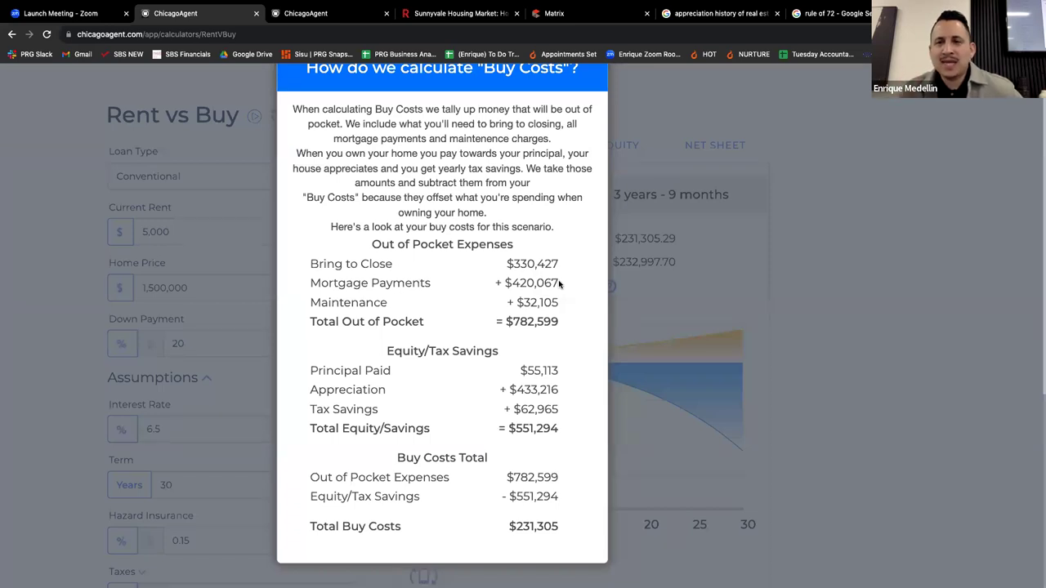
{"action": "left_click", "coordinate": [659, 284]}
{"action": "scroll", "coordinate": [637, 225], "scroll_direction": "down", "scroll_amount": 1}
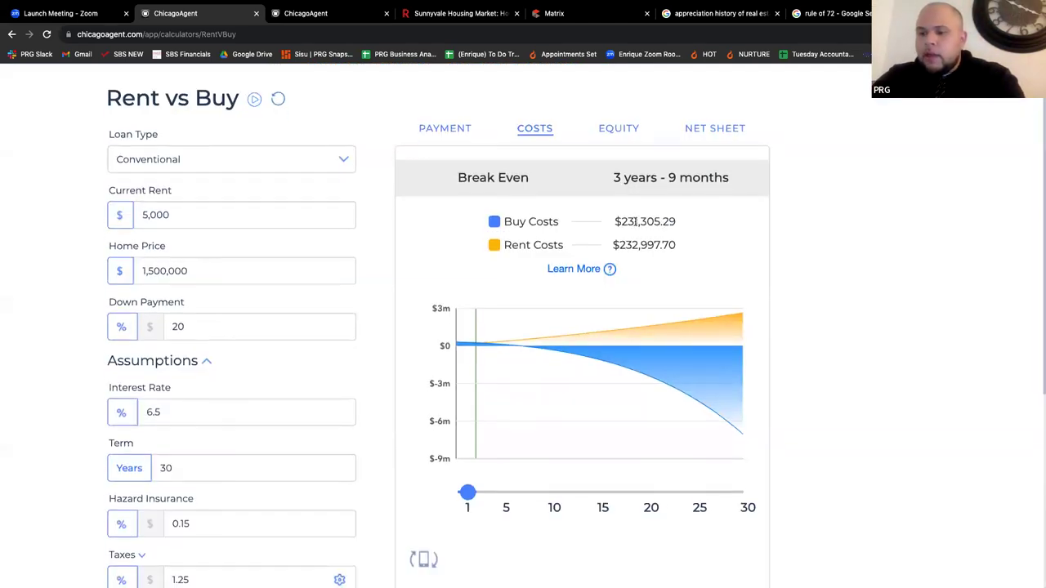
Step: Show the equity breakdown at the break-even point and advance its timeline to 15 years
{"action": "left_click", "coordinate": [620, 129]}
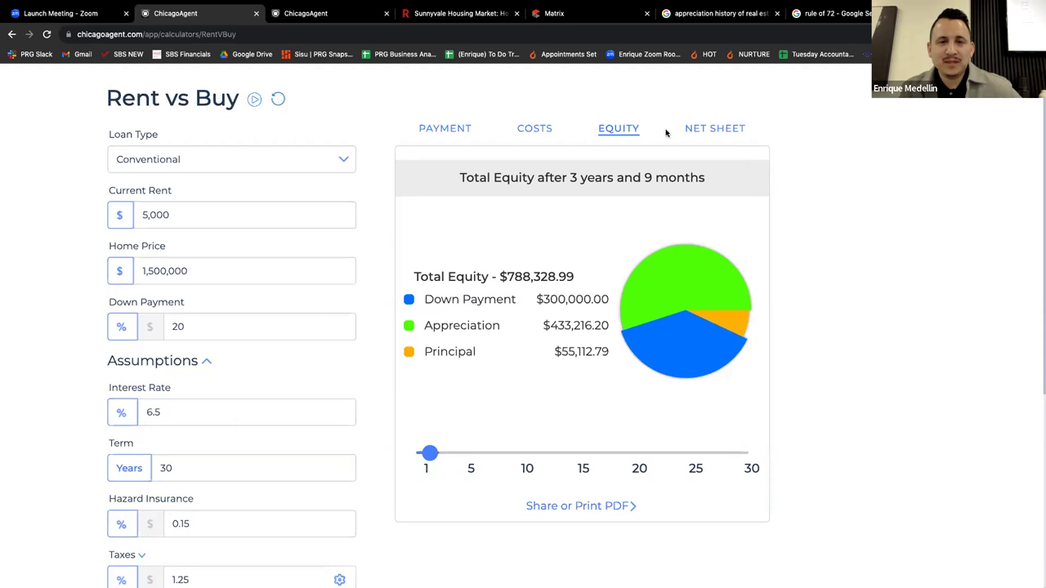
{"action": "scroll", "coordinate": [233, 437], "scroll_direction": "down", "scroll_amount": 3}
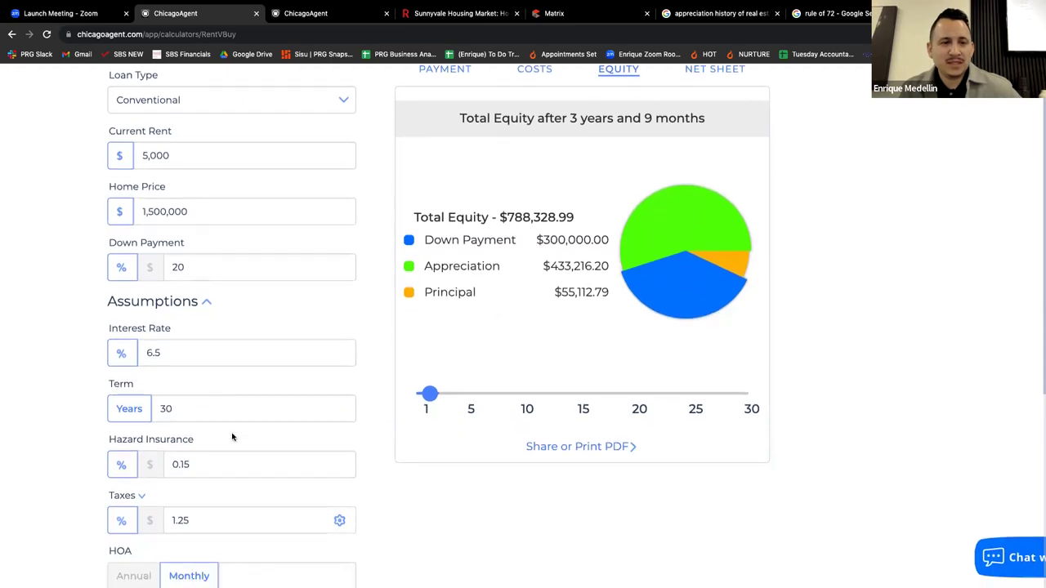
{"action": "scroll", "coordinate": [232, 437], "scroll_direction": "up", "scroll_amount": 3}
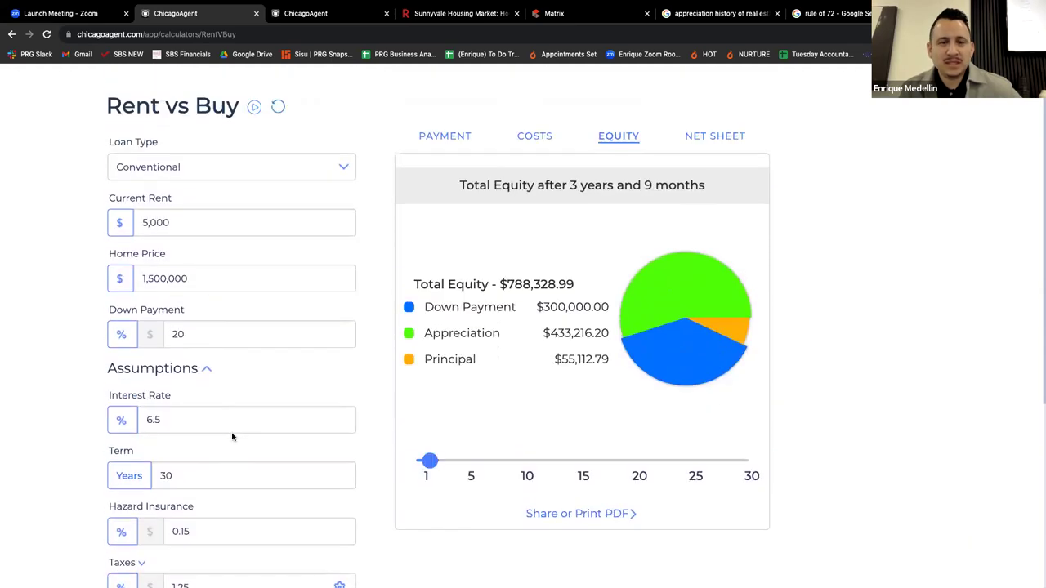
{"action": "left_click", "coordinate": [446, 466]}
{"action": "left_click_drag", "start_coordinate": [447, 467], "coordinate": [576, 460]}
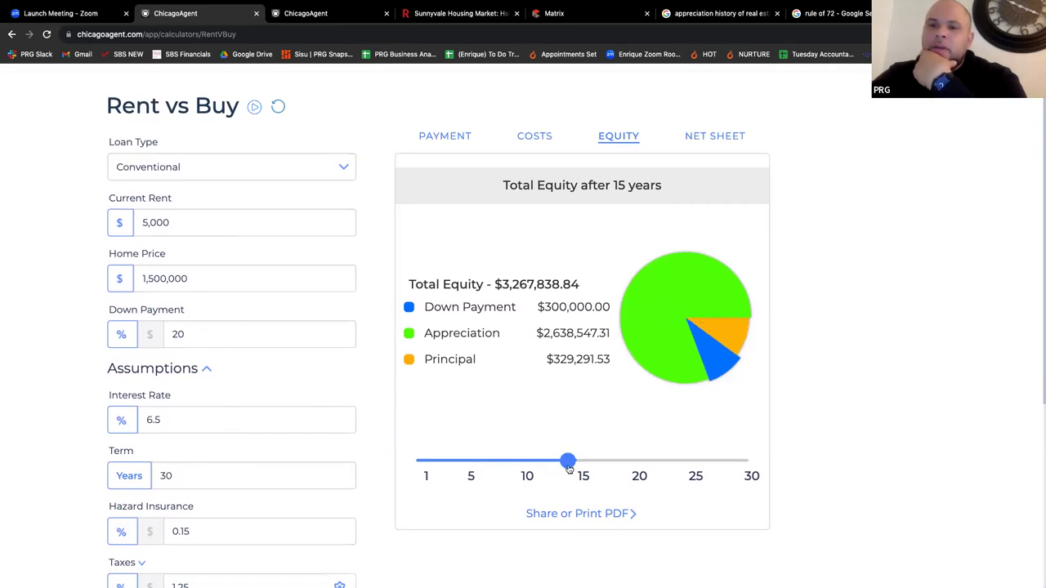
Step: Open the year 15 buy costs breakdown, highlight the appreciation amount and return to the cost comparison
{"action": "left_click", "coordinate": [452, 139]}
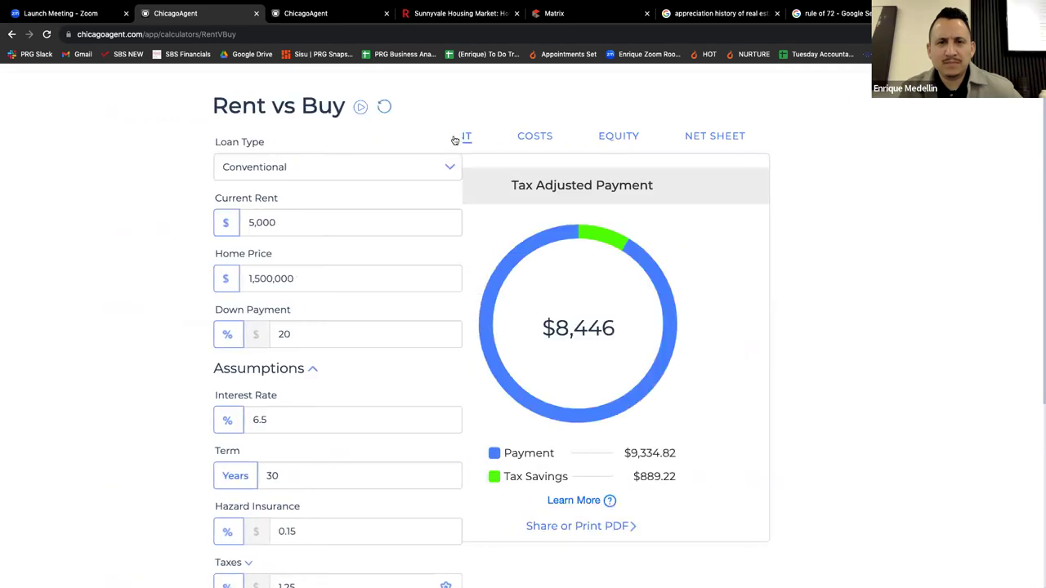
{"action": "left_click", "coordinate": [537, 139]}
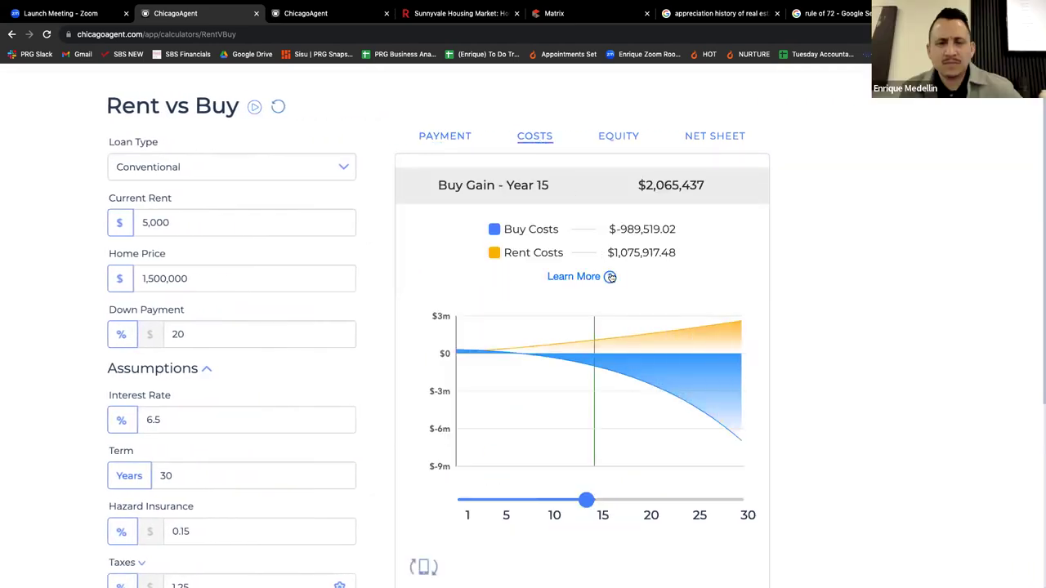
{"action": "left_click", "coordinate": [610, 277]}
{"action": "scroll", "coordinate": [552, 412], "scroll_direction": "down", "scroll_amount": 2}
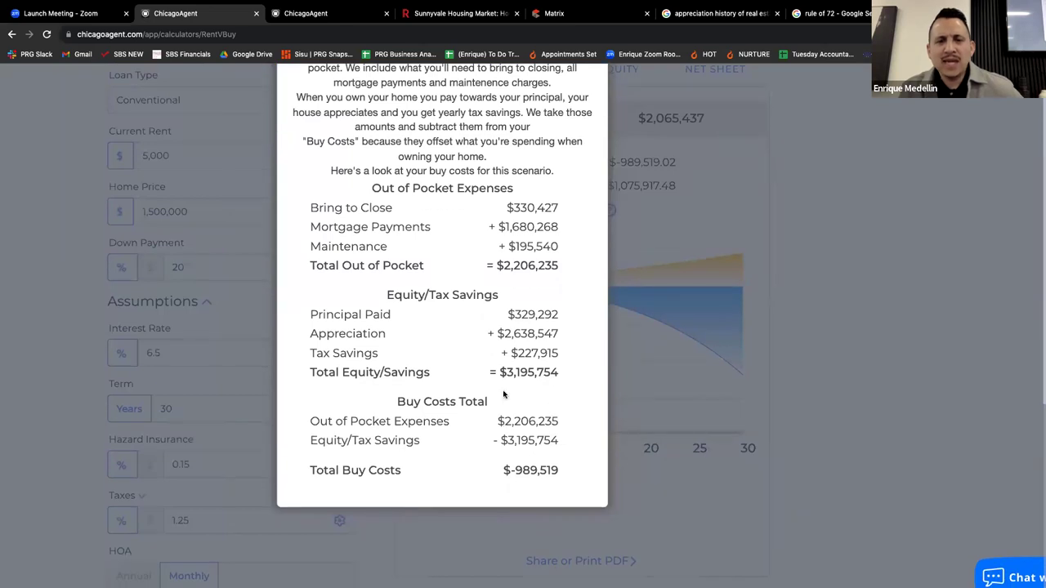
{"action": "left_click_drag", "start_coordinate": [488, 333], "coordinate": [561, 334]}
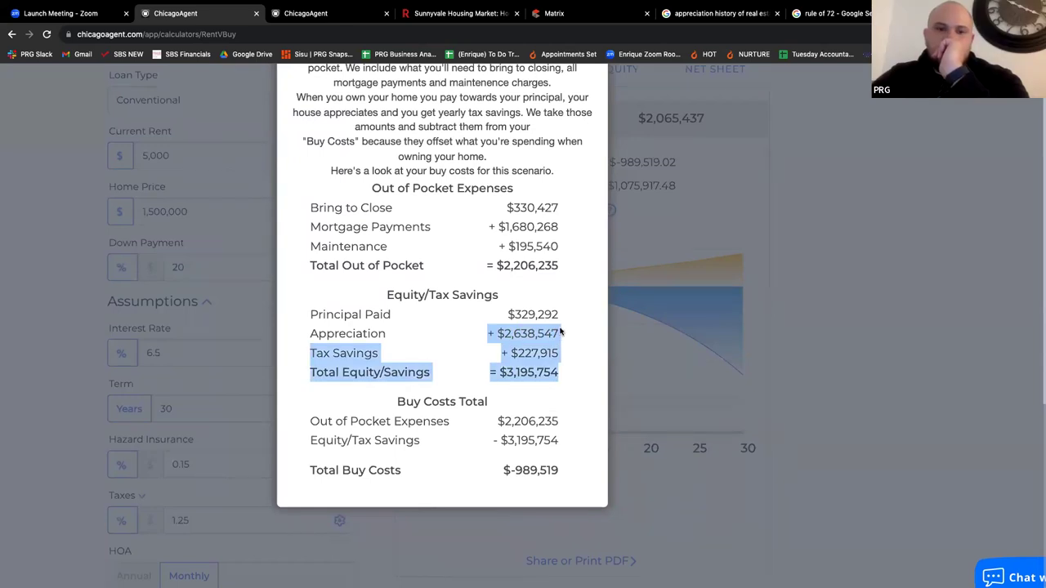
{"action": "left_click", "coordinate": [561, 331]}
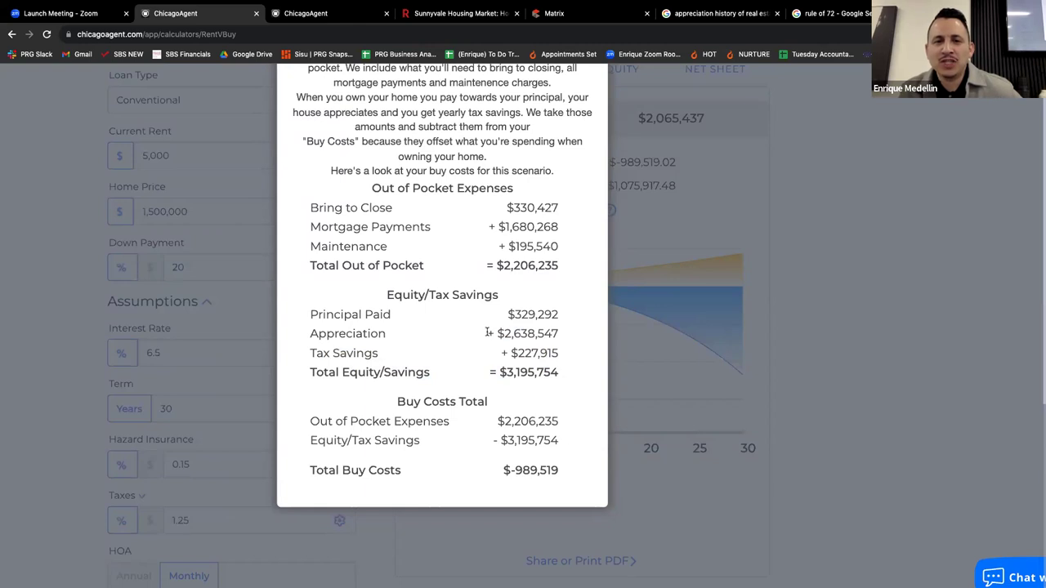
{"action": "left_click_drag", "start_coordinate": [488, 334], "coordinate": [560, 333]}
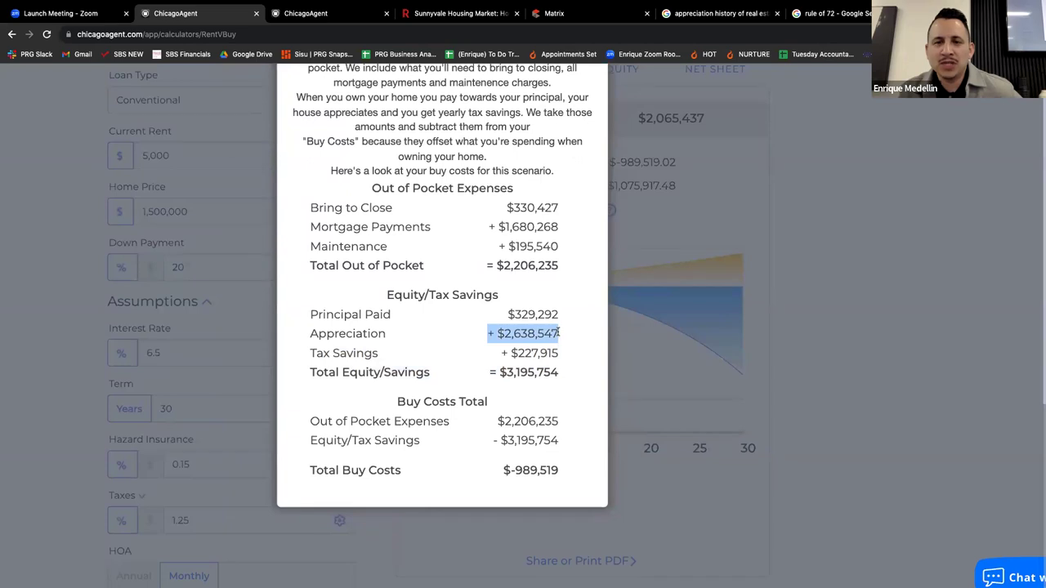
{"action": "left_click", "coordinate": [826, 213]}
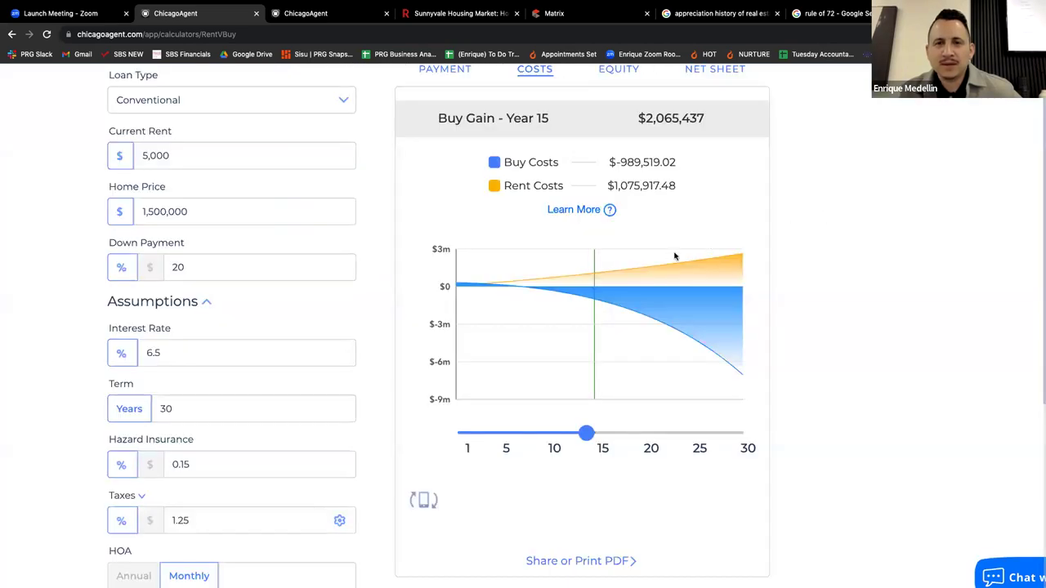
Step: Check the cost comparison at year 4 and display the total equity after 15 years
{"action": "left_click_drag", "start_coordinate": [586, 432], "coordinate": [492, 440]}
{"action": "scroll", "coordinate": [538, 400], "scroll_direction": "up", "scroll_amount": 1}
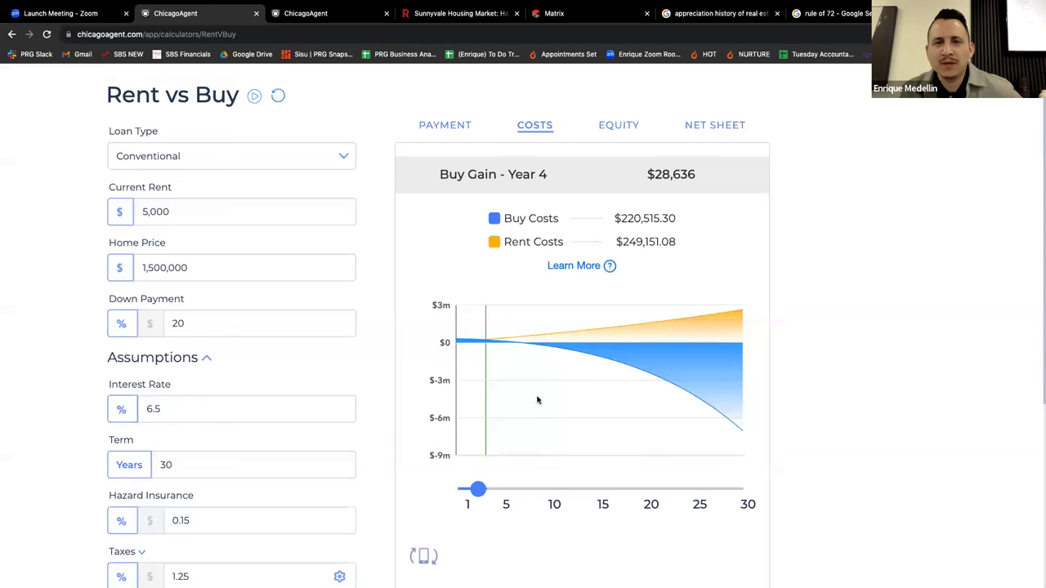
{"action": "left_click", "coordinate": [624, 130]}
{"action": "left_click", "coordinate": [585, 469]}
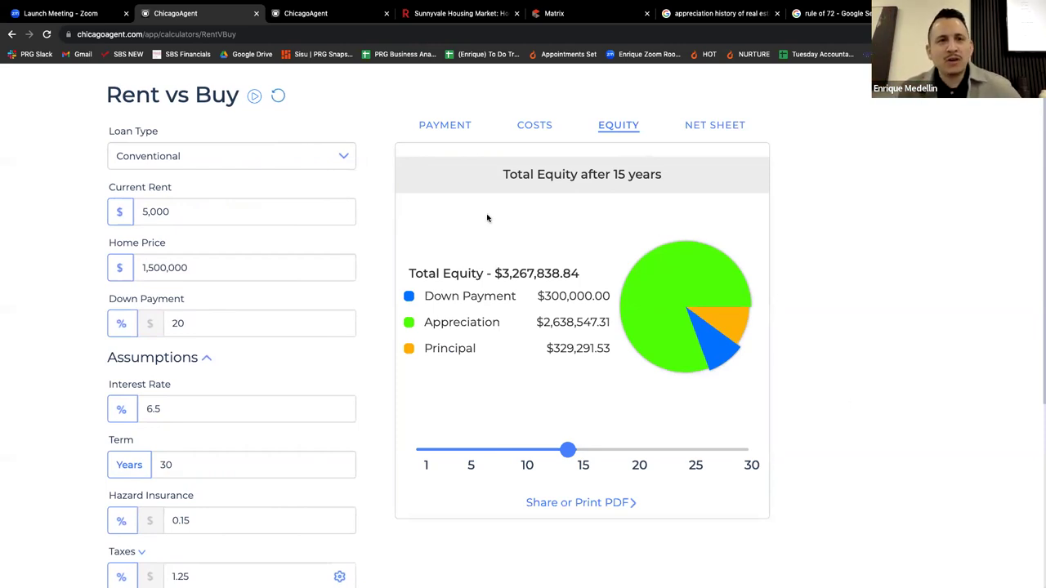
{"action": "scroll", "coordinate": [250, 105], "scroll_direction": "up", "scroll_amount": 1}
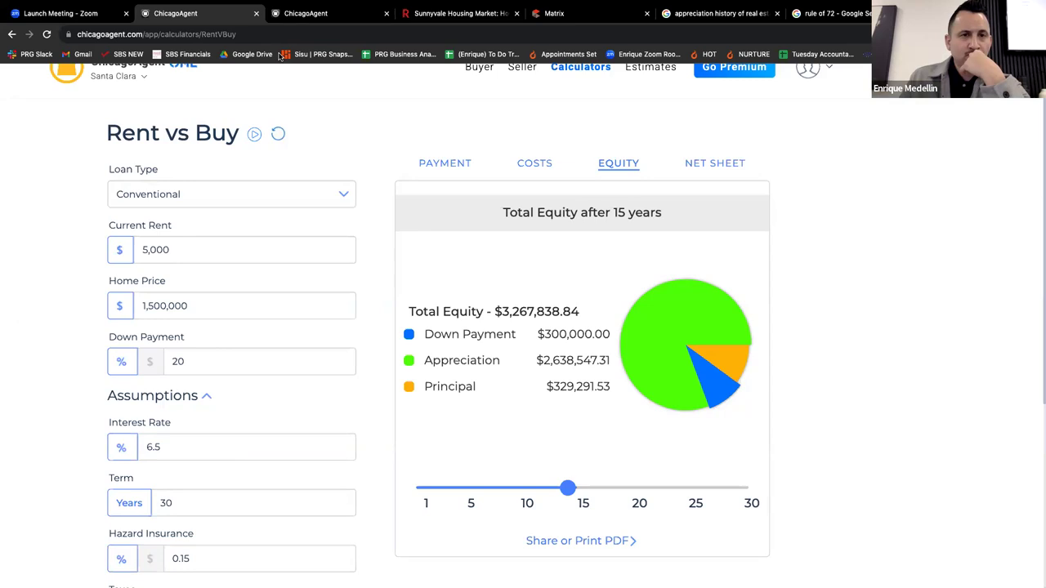
{"action": "left_click", "coordinate": [303, 13]}
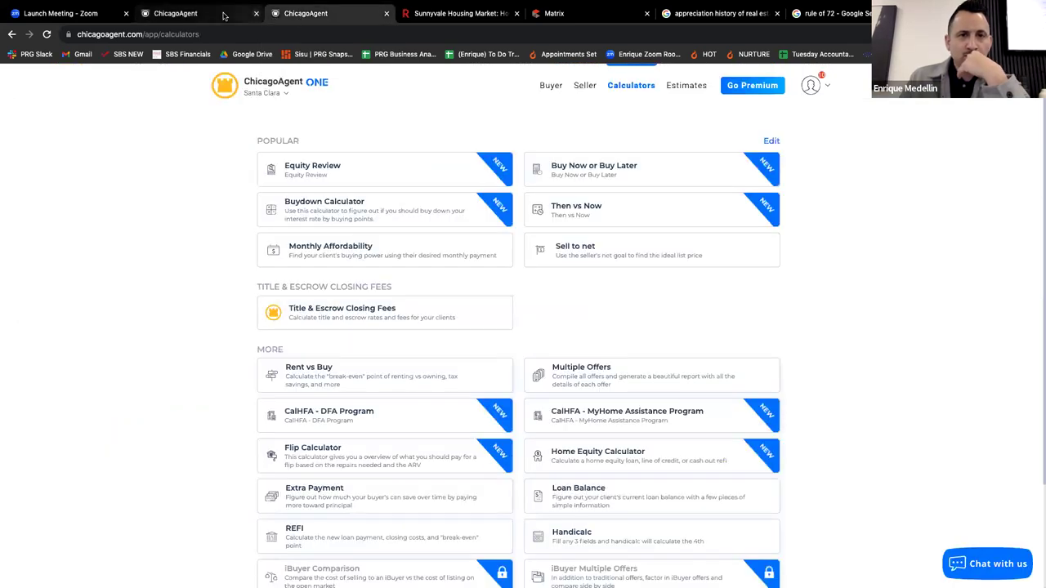
{"action": "left_click", "coordinate": [175, 13]}
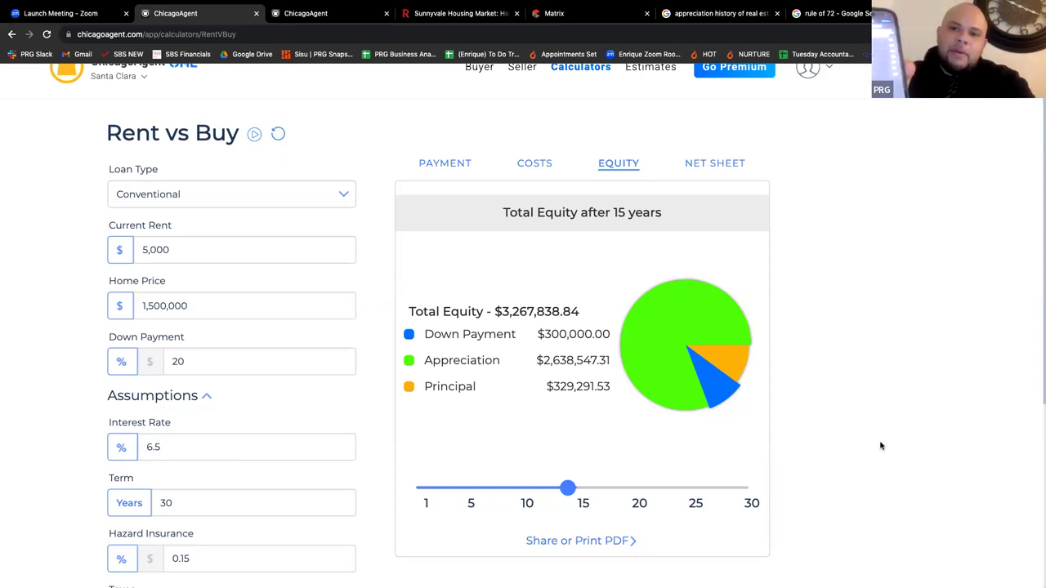
Step: Set the gross household income to $300,000 in the assumptions and recalculate the rent versus buy scenario
{"action": "scroll", "coordinate": [262, 487], "scroll_direction": "down", "scroll_amount": 3}
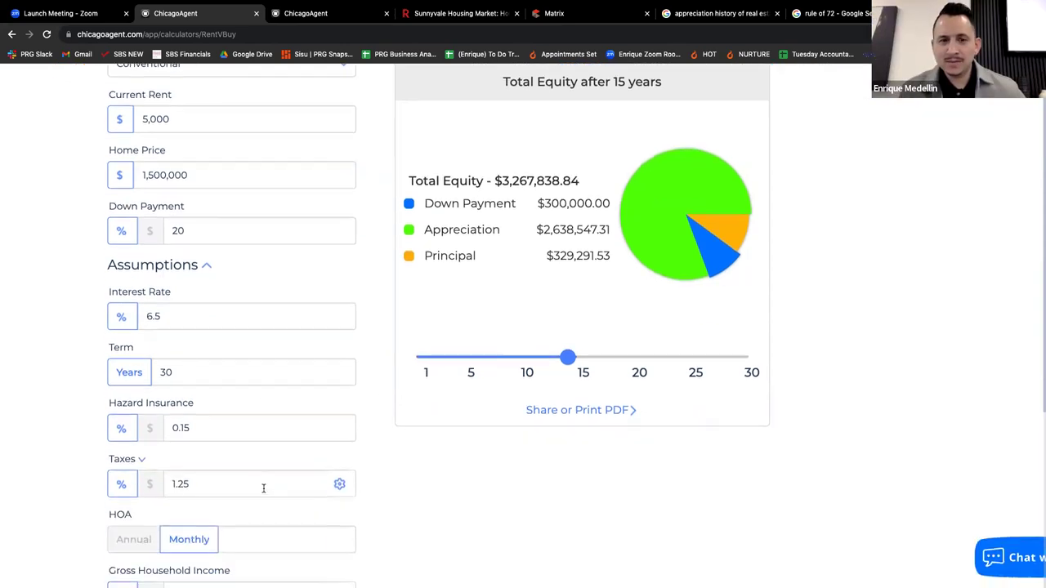
{"action": "scroll", "coordinate": [263, 488], "scroll_direction": "down", "scroll_amount": 3}
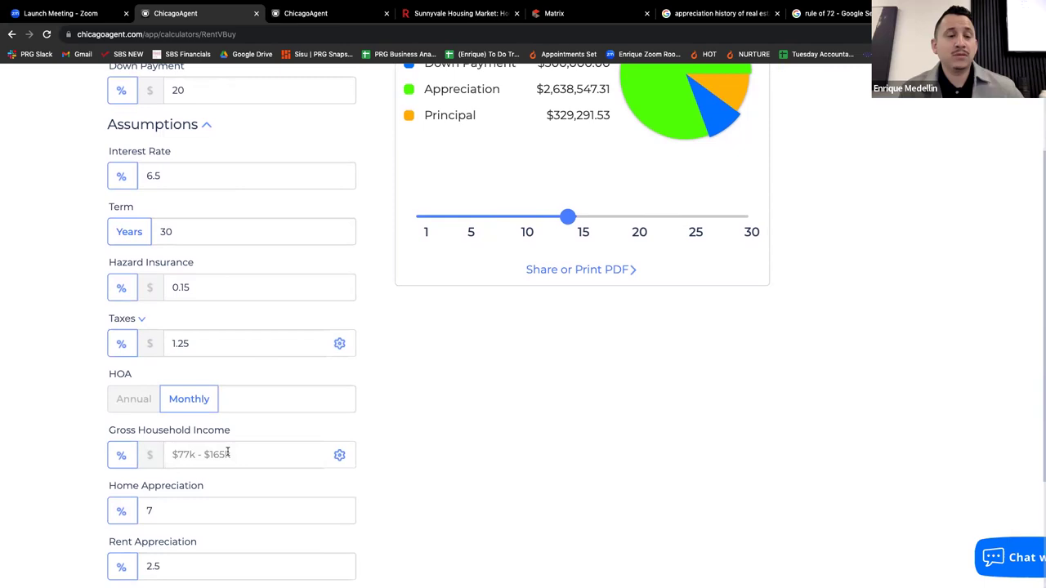
{"action": "scroll", "coordinate": [227, 452], "scroll_direction": "up", "scroll_amount": 1}
{"action": "scroll", "coordinate": [227, 450], "scroll_direction": "down", "scroll_amount": 2}
{"action": "type", "text": "2"}
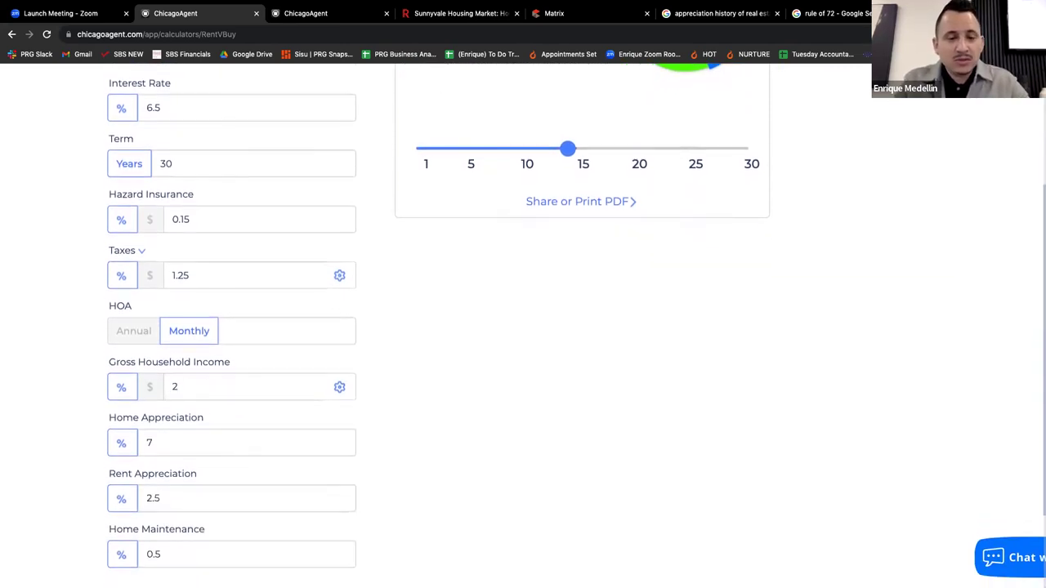
{"action": "key", "text": "BackSpace"}
{"action": "type", "text": "3000000"}
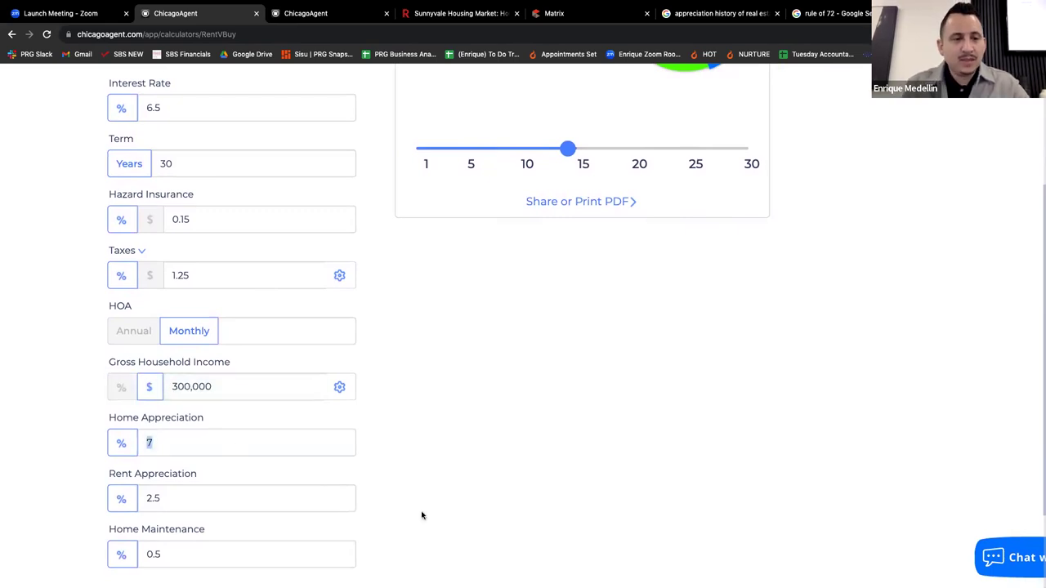
{"action": "scroll", "coordinate": [440, 491], "scroll_direction": "down", "scroll_amount": 3}
{"action": "left_click", "coordinate": [278, 466]}
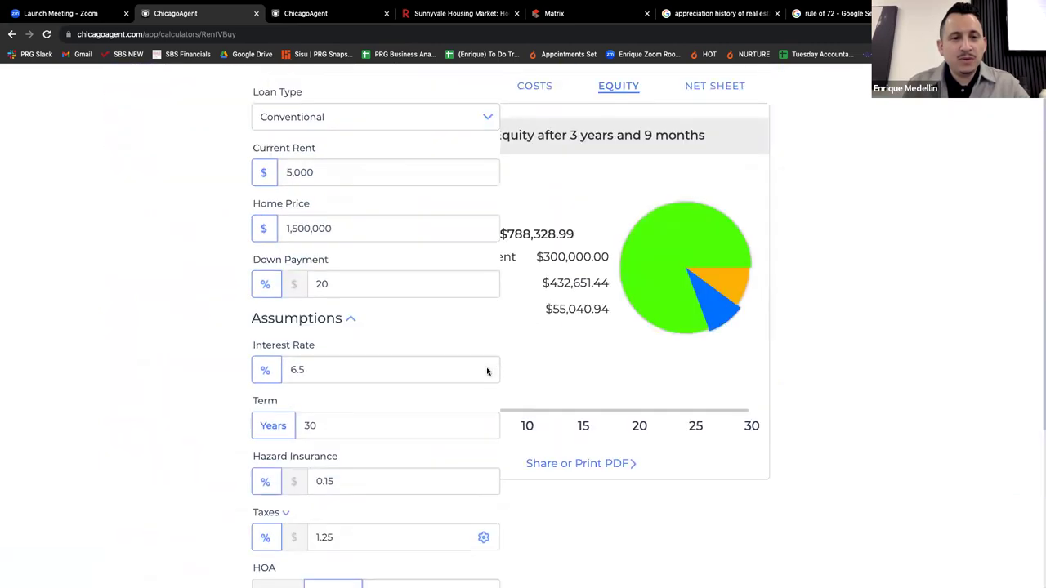
Step: Review the updated cost comparison and the tax brackets available for gross household income, leaving the bracket choice unchanged
{"action": "scroll", "coordinate": [553, 344], "scroll_direction": "down", "scroll_amount": 1}
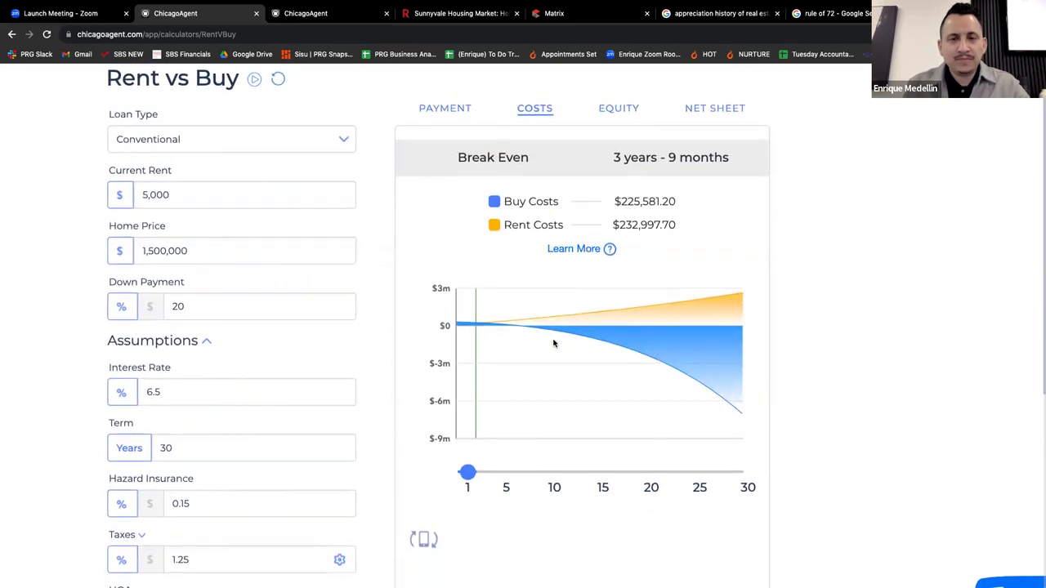
{"action": "scroll", "coordinate": [553, 343], "scroll_direction": "down", "scroll_amount": 2}
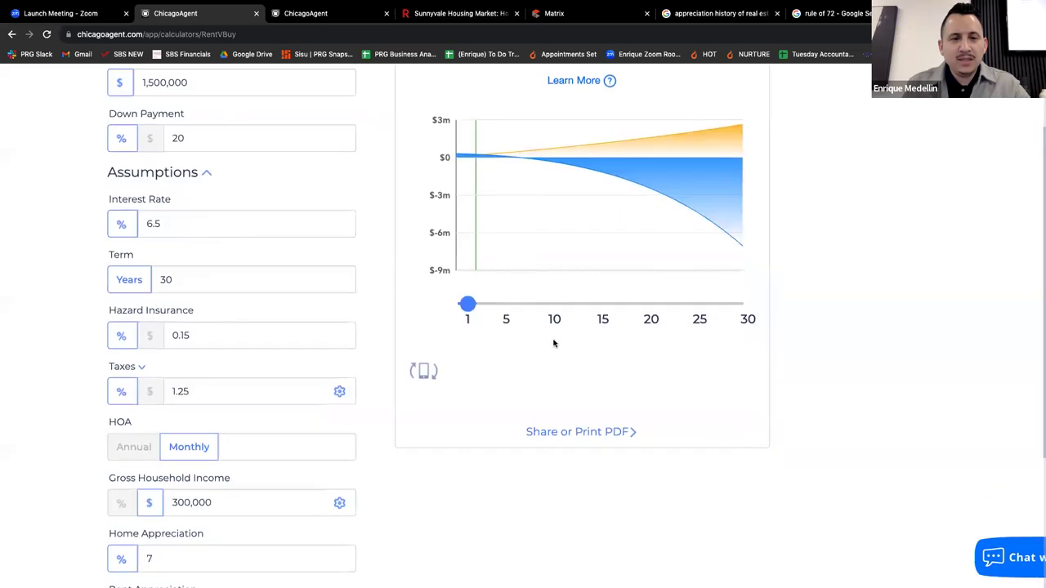
{"action": "left_click", "coordinate": [339, 503]}
{"action": "scroll", "coordinate": [425, 342], "scroll_direction": "up", "scroll_amount": 1}
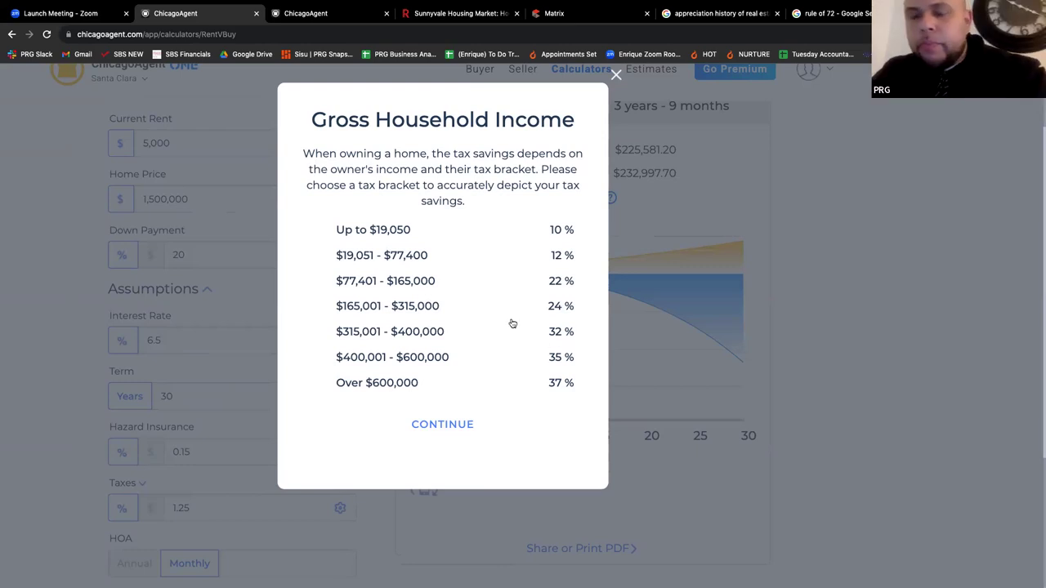
{"action": "left_click", "coordinate": [618, 74]}
Step: Show the net sheet with the seller's net at close for a sale at the break-even point
{"action": "scroll", "coordinate": [517, 359], "scroll_direction": "up", "scroll_amount": 1}
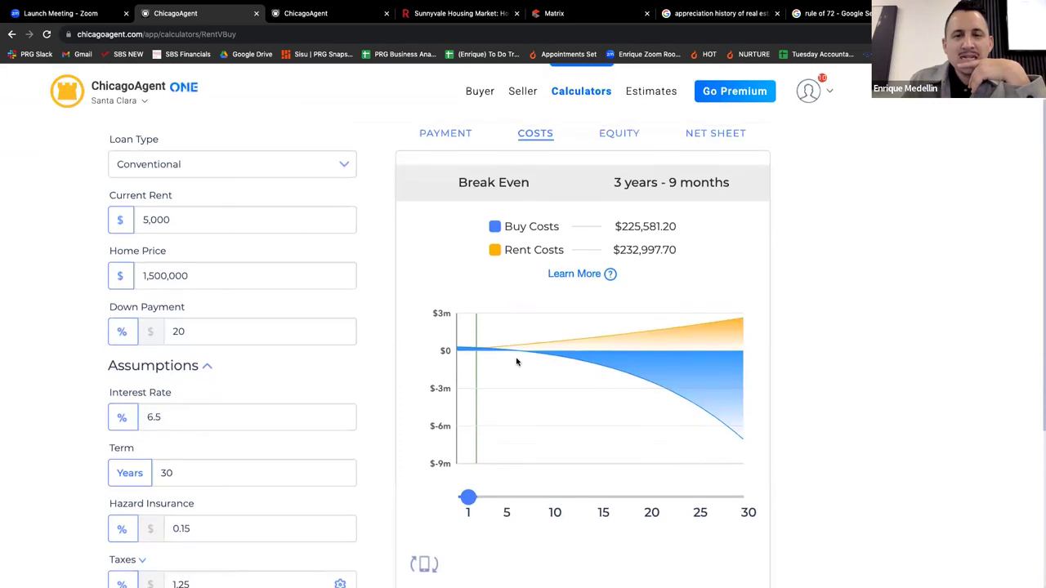
{"action": "scroll", "coordinate": [517, 362], "scroll_direction": "up", "scroll_amount": 1}
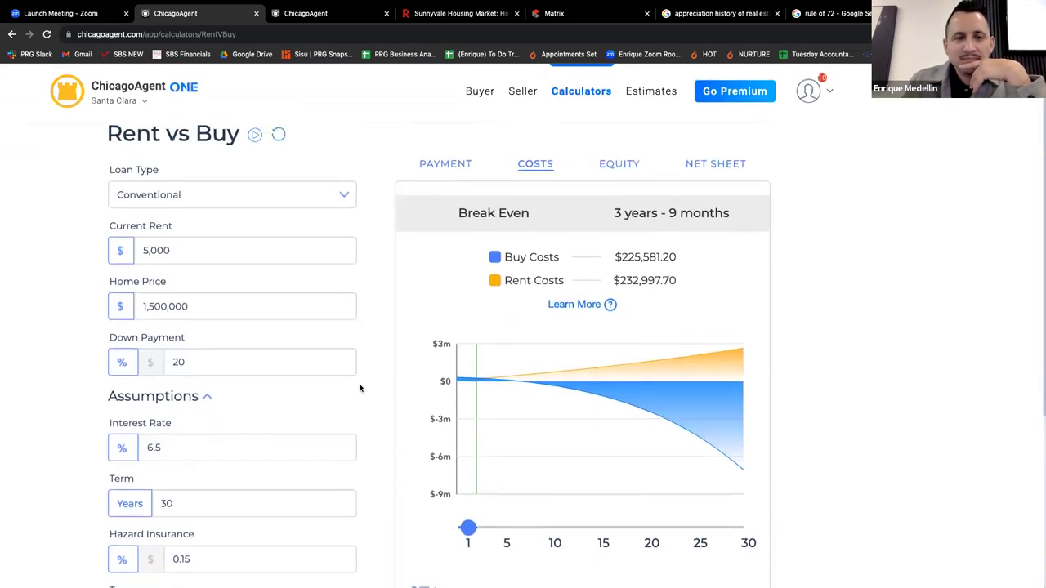
{"action": "left_click", "coordinate": [699, 164]}
{"action": "scroll", "coordinate": [696, 313], "scroll_direction": "down", "scroll_amount": 1}
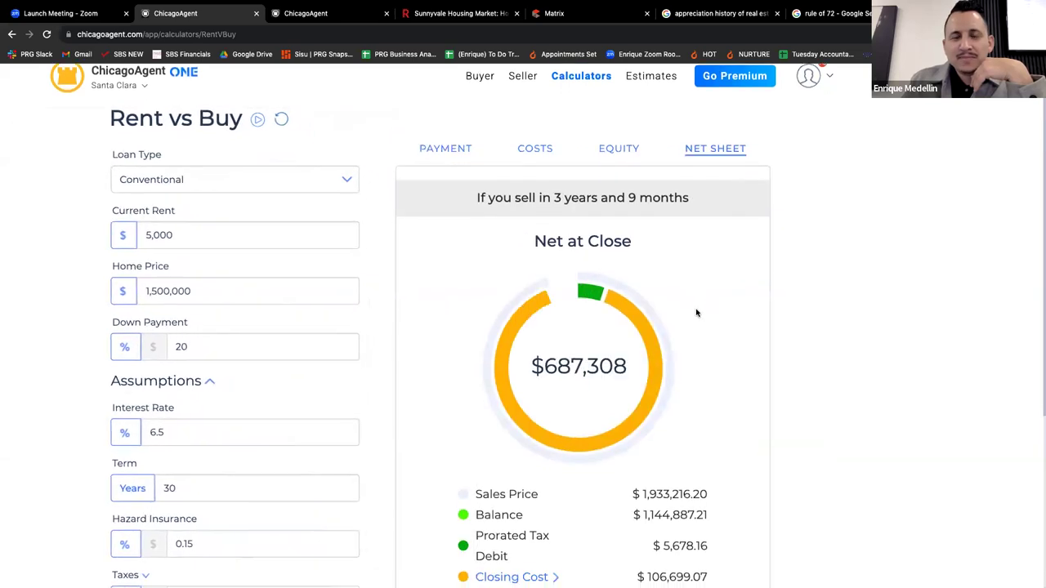
Step: Display the net at close for a sale after 10 years and review its breakdown alongside the assumptions
{"action": "scroll", "coordinate": [696, 313], "scroll_direction": "down", "scroll_amount": 3}
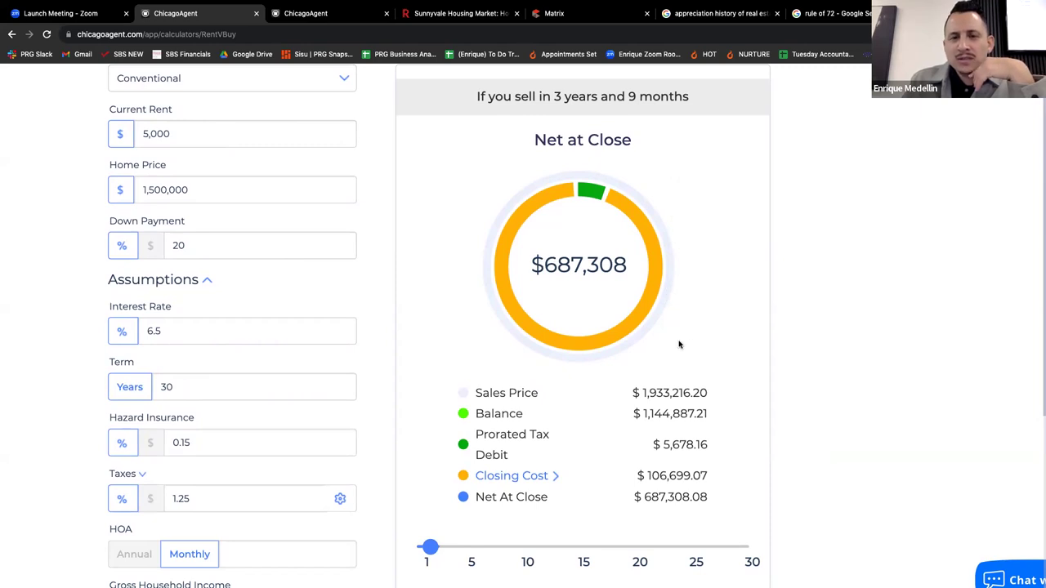
{"action": "scroll", "coordinate": [586, 498], "scroll_direction": "down", "scroll_amount": 1}
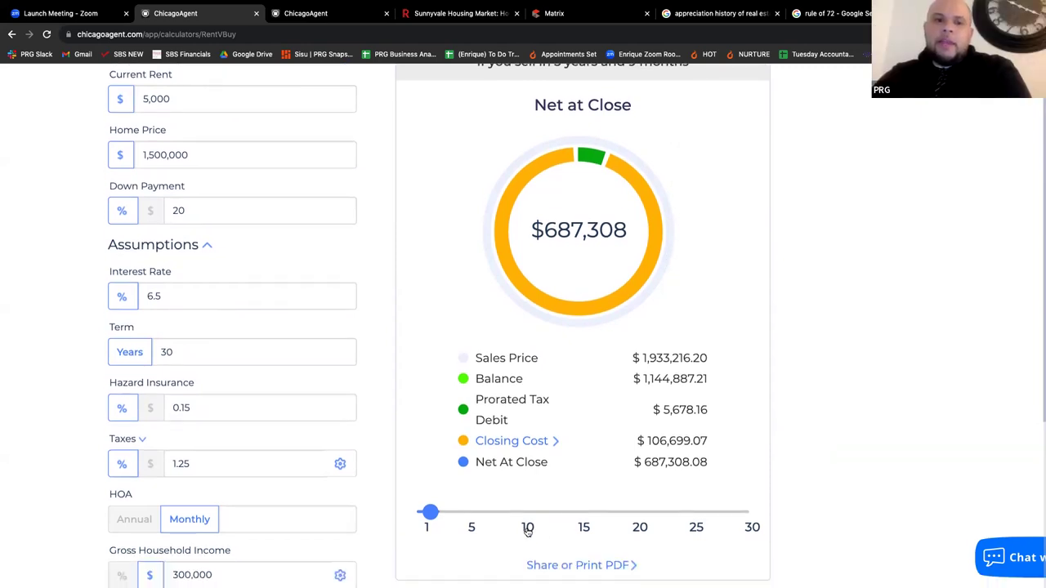
{"action": "left_click", "coordinate": [528, 530]}
{"action": "scroll", "coordinate": [771, 388], "scroll_direction": "up", "scroll_amount": 1}
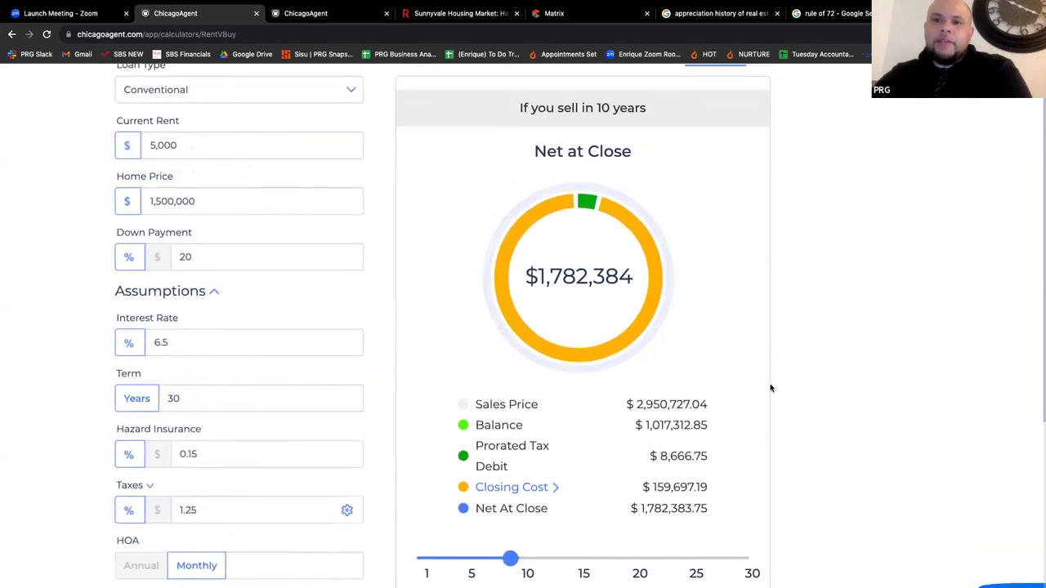
{"action": "scroll", "coordinate": [771, 389], "scroll_direction": "down", "scroll_amount": 1}
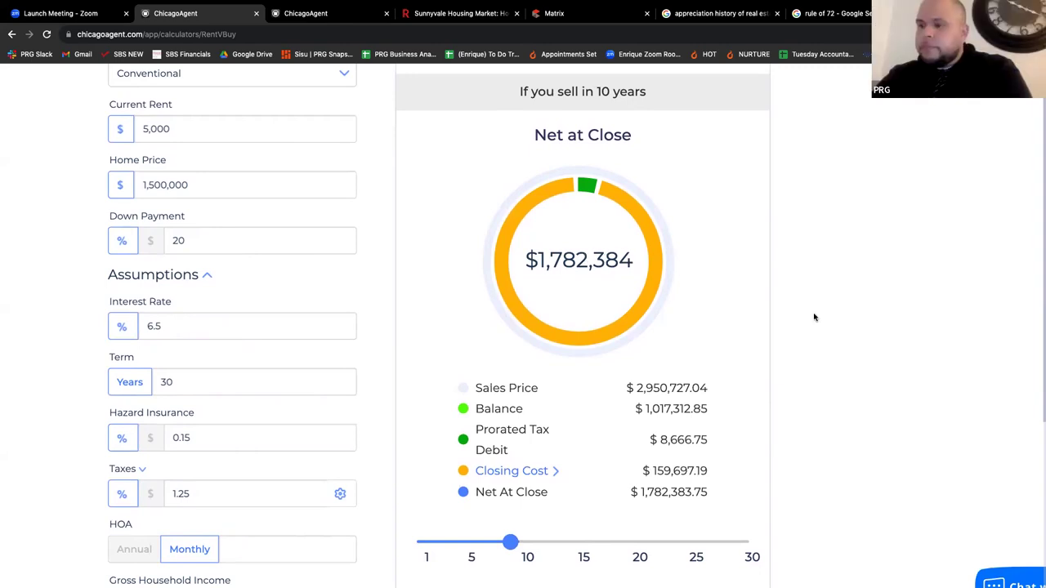
{"action": "scroll", "coordinate": [814, 317], "scroll_direction": "down", "scroll_amount": 1}
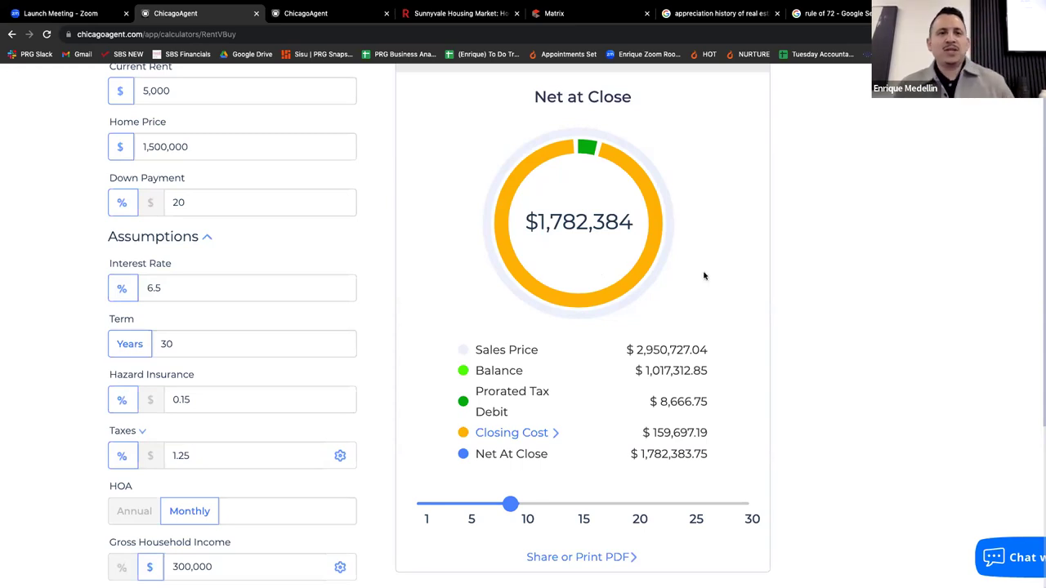
{"action": "scroll", "coordinate": [704, 276], "scroll_direction": "down", "scroll_amount": 3}
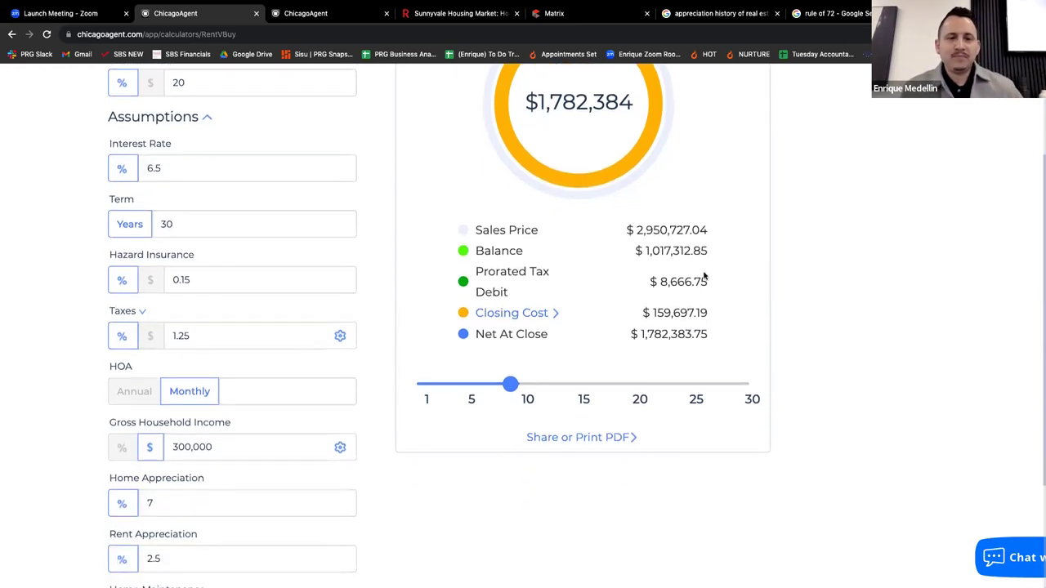
{"action": "scroll", "coordinate": [704, 276], "scroll_direction": "down", "scroll_amount": 4}
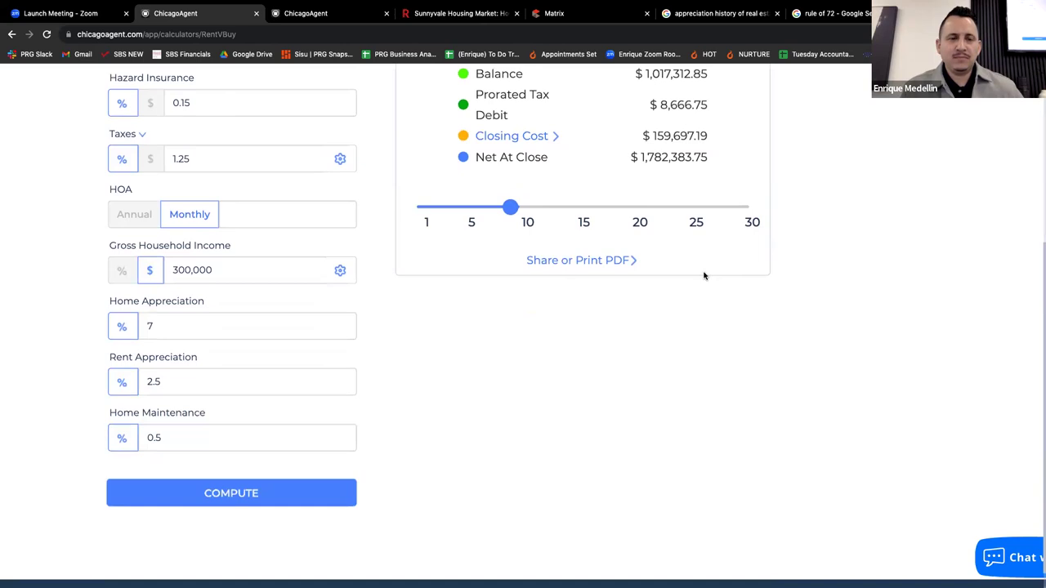
Step: Display the home's total equity after 15 years
{"action": "scroll", "coordinate": [704, 276], "scroll_direction": "up", "scroll_amount": 10}
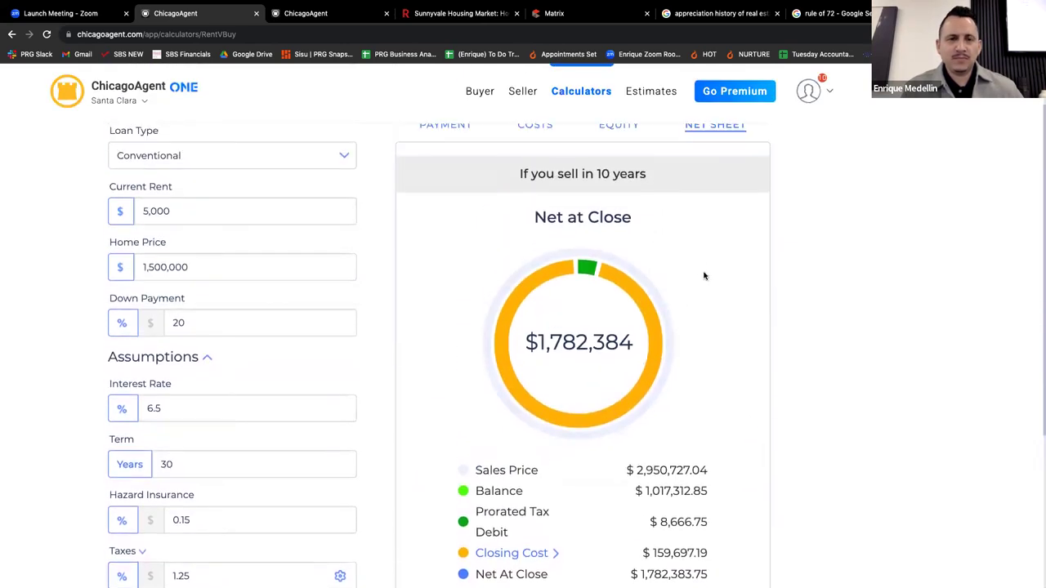
{"action": "scroll", "coordinate": [704, 276], "scroll_direction": "up", "scroll_amount": 1}
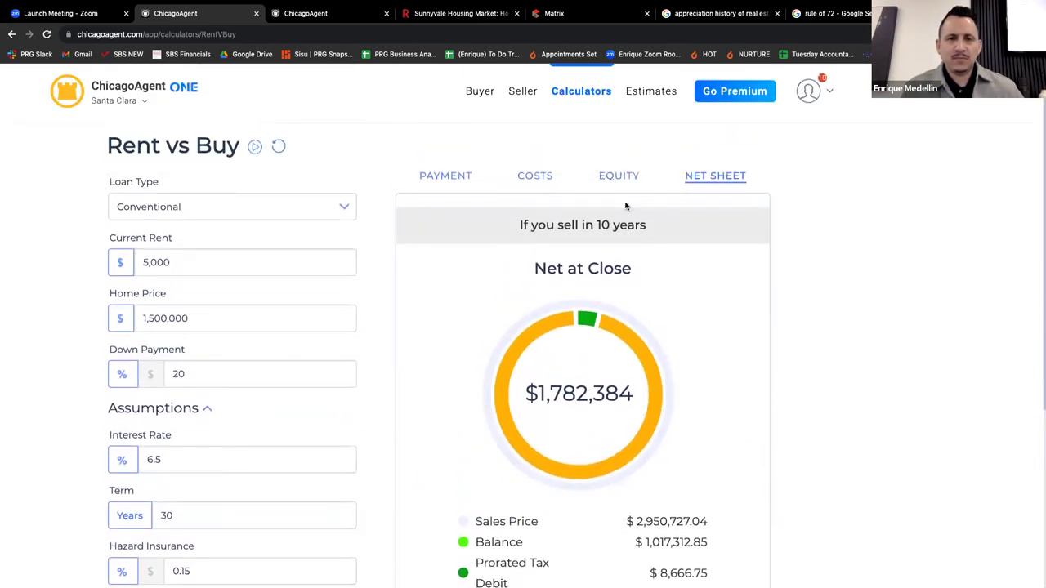
{"action": "left_click", "coordinate": [615, 178]}
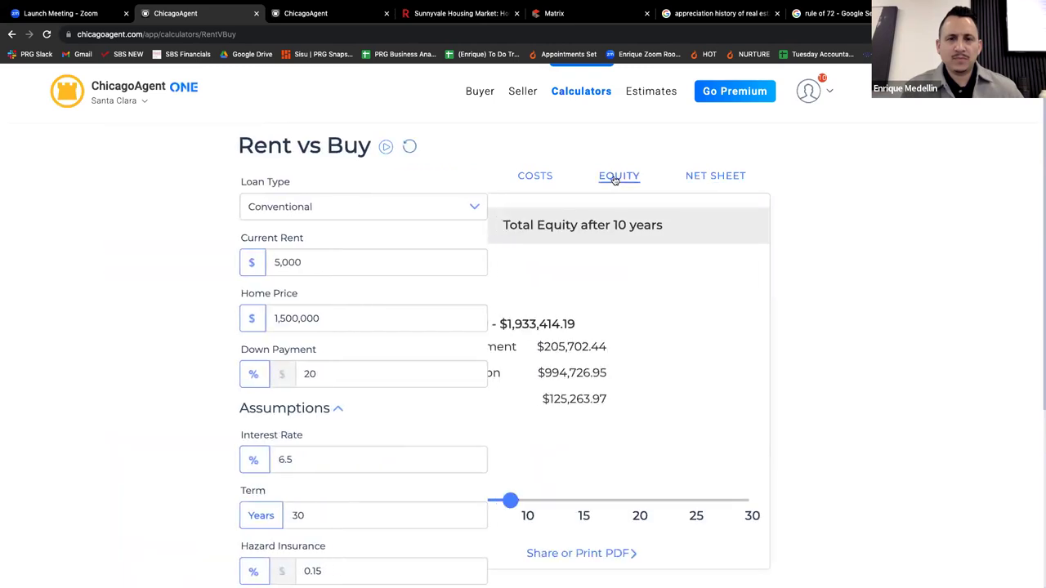
{"action": "left_click", "coordinate": [585, 517]}
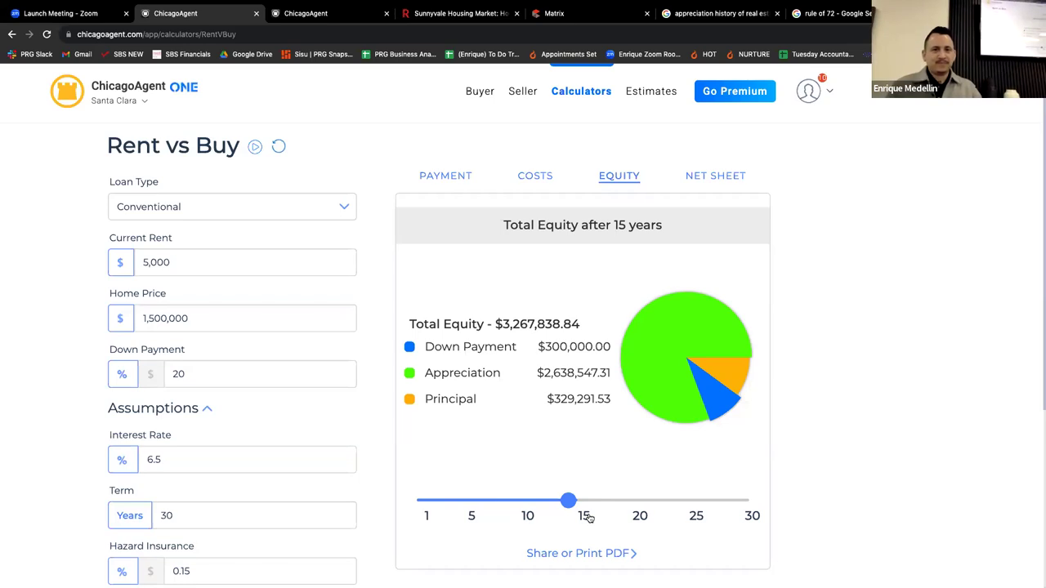
{"action": "scroll", "coordinate": [821, 494], "scroll_direction": "down", "scroll_amount": 1}
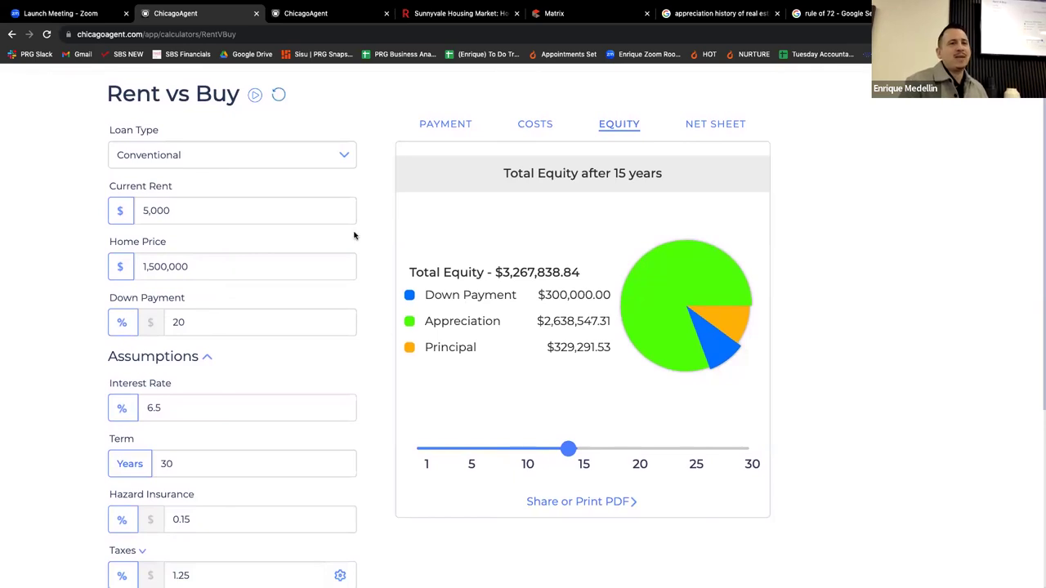
Step: Play the Rent vs Buy tutorial video briefly, pause it, preview it in full screen, and close it
{"action": "scroll", "coordinate": [353, 245], "scroll_direction": "up", "scroll_amount": 2}
{"action": "scroll", "coordinate": [350, 275], "scroll_direction": "up", "scroll_amount": 5}
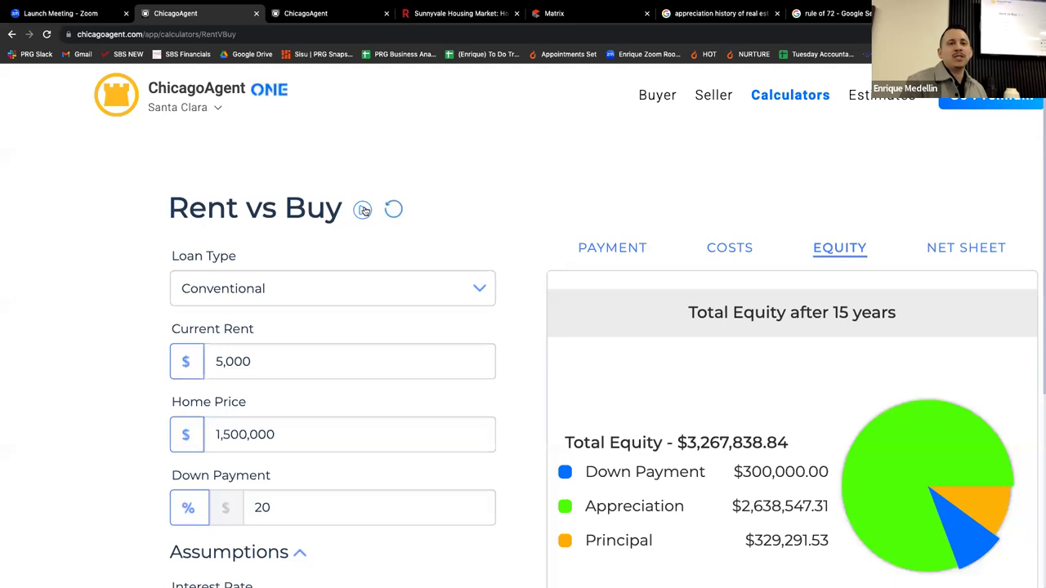
{"action": "left_click", "coordinate": [363, 211]}
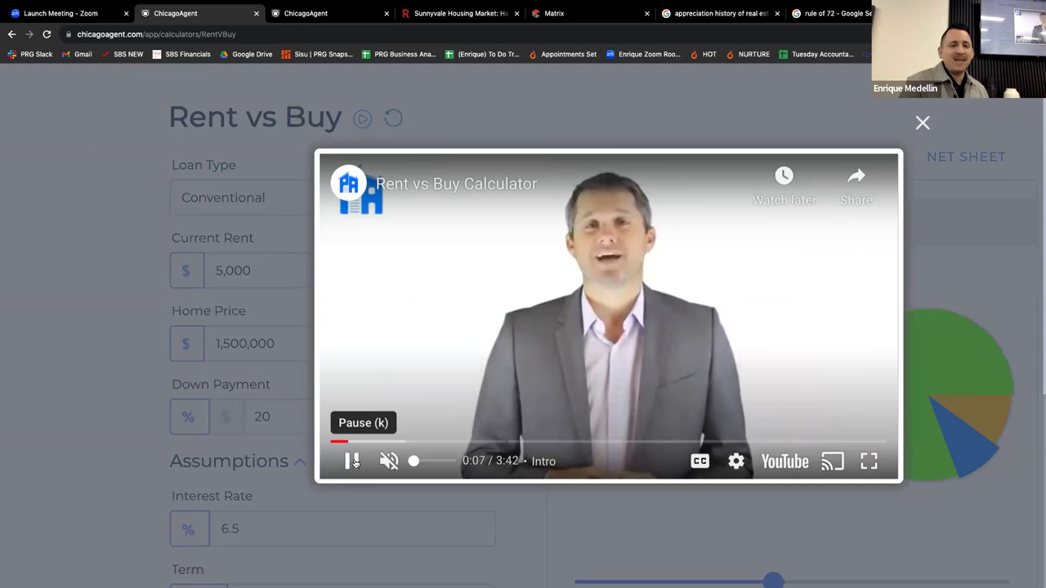
{"action": "left_click", "coordinate": [352, 462]}
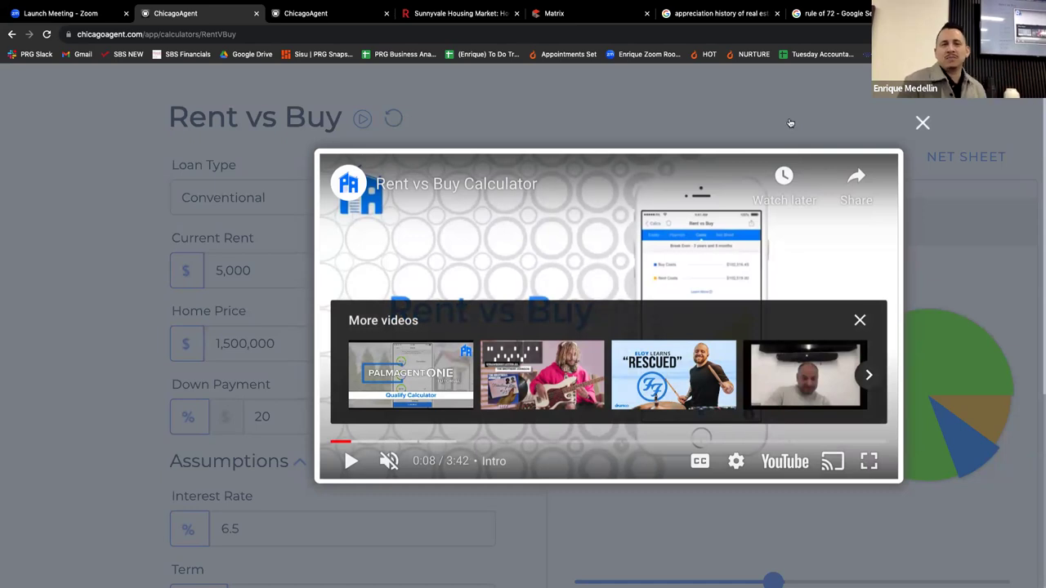
{"action": "left_click", "coordinate": [868, 463]}
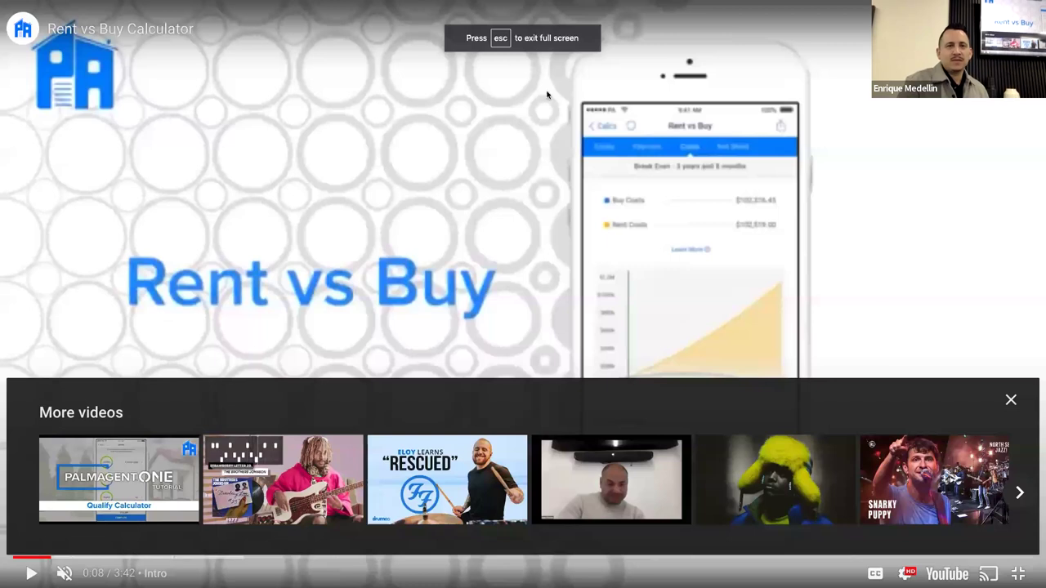
{"action": "left_click", "coordinate": [1018, 573]}
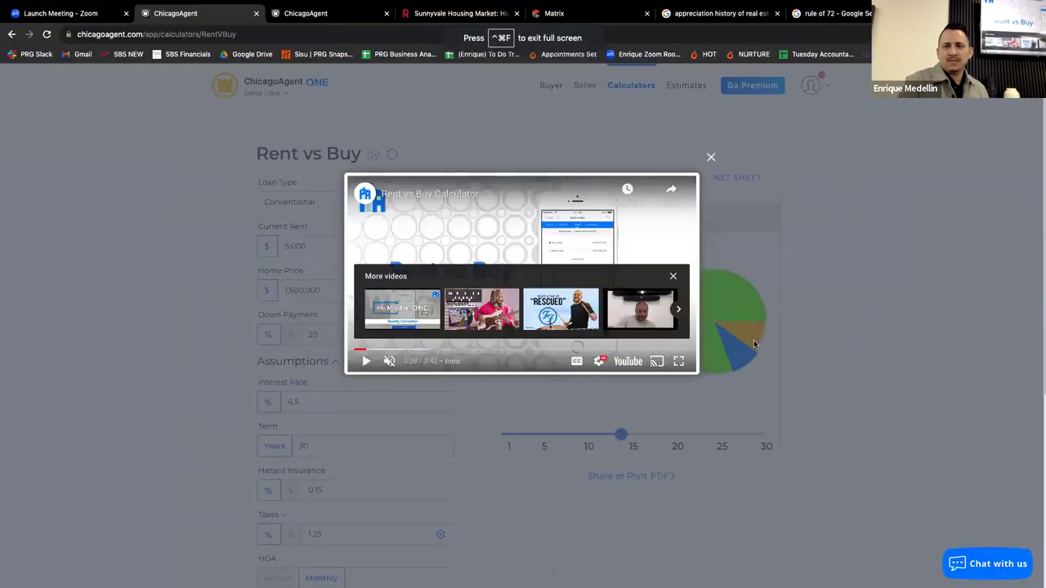
{"action": "left_click", "coordinate": [710, 157]}
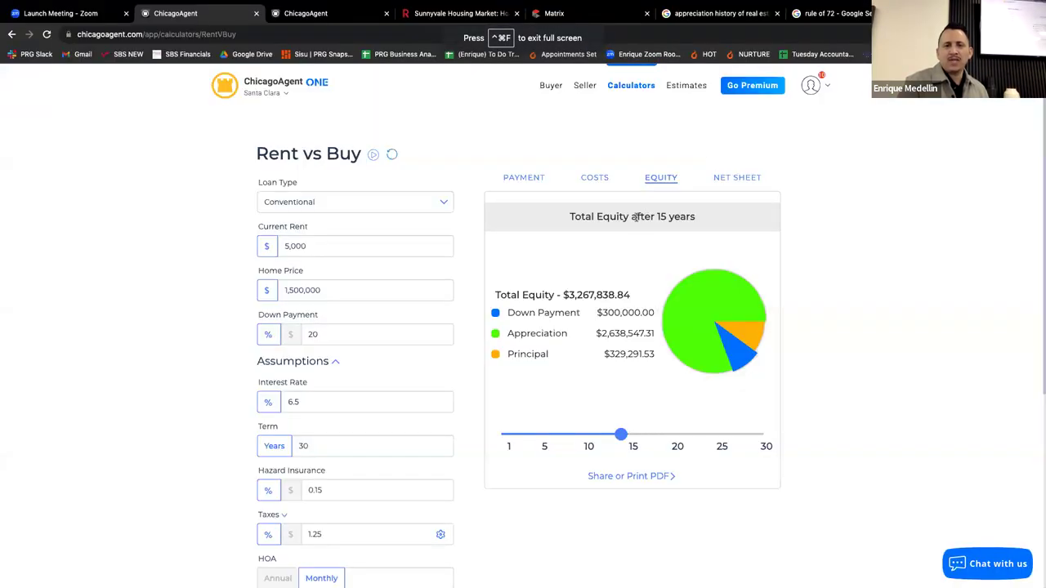
Step: Show the tax adjusted payment, read the explanation of how it is calculated, and close the explanation
{"action": "left_click", "coordinate": [524, 177]}
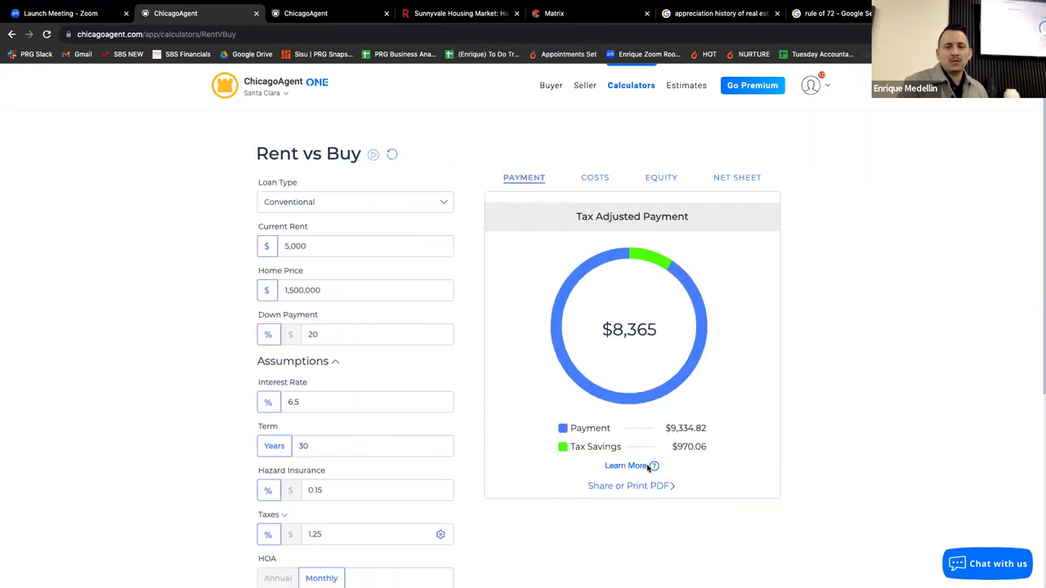
{"action": "left_click", "coordinate": [644, 466]}
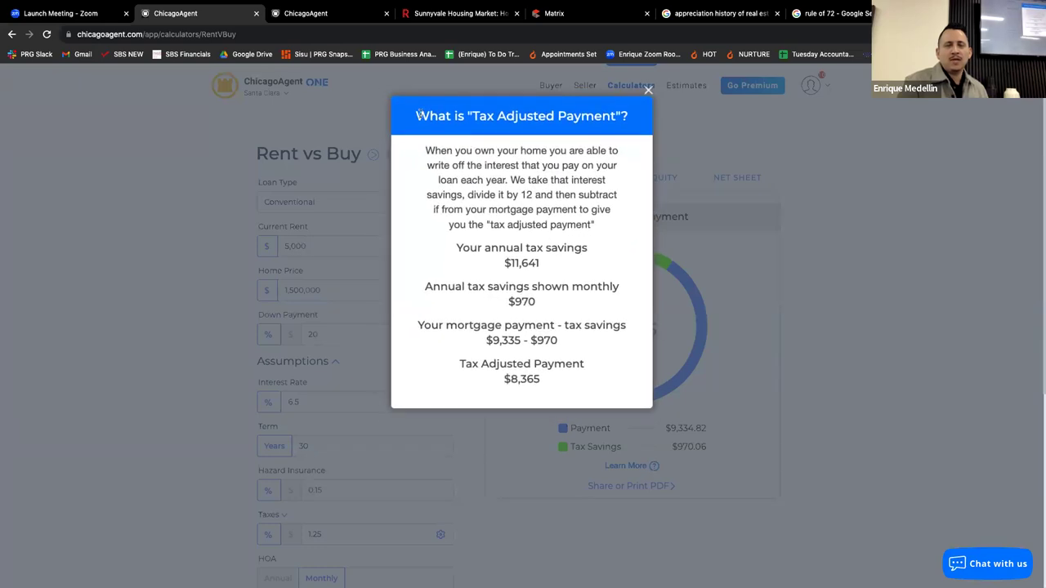
{"action": "left_click", "coordinate": [649, 92]}
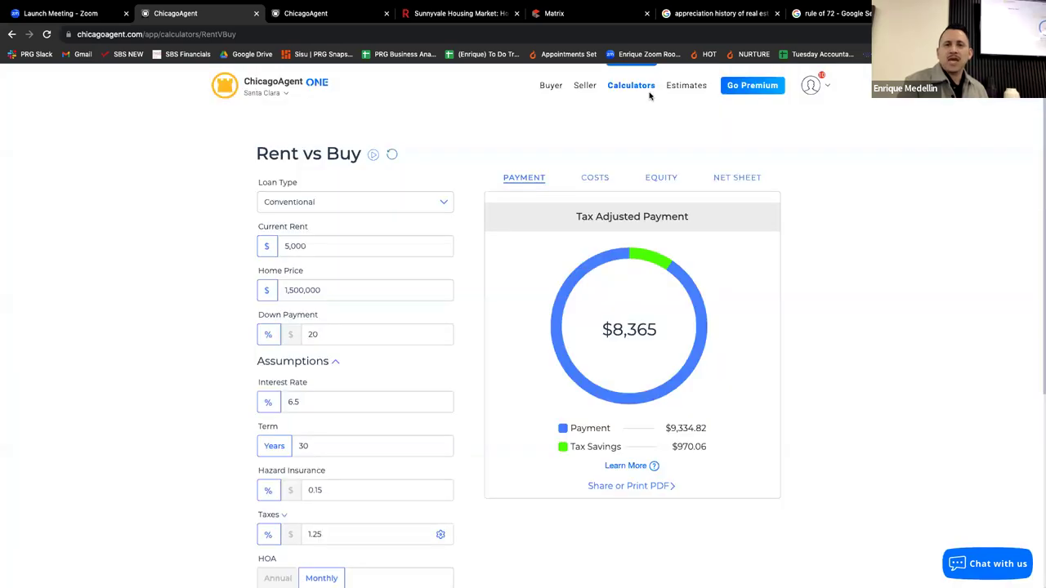
Step: Show the year 15 cost comparison, read how the buy costs are calculated, and close the explanation
{"action": "left_click", "coordinate": [596, 179]}
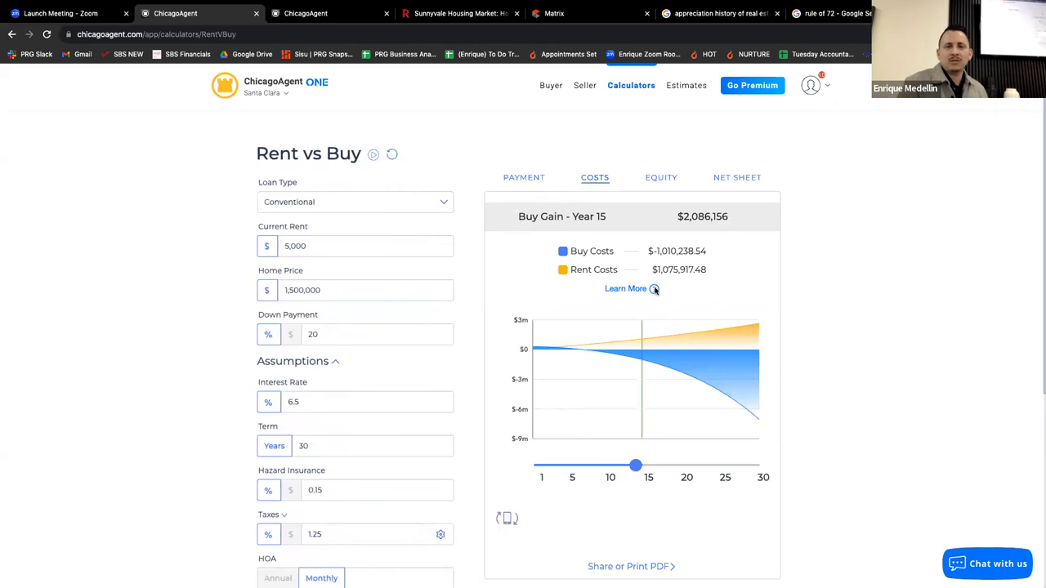
{"action": "left_click", "coordinate": [656, 290]}
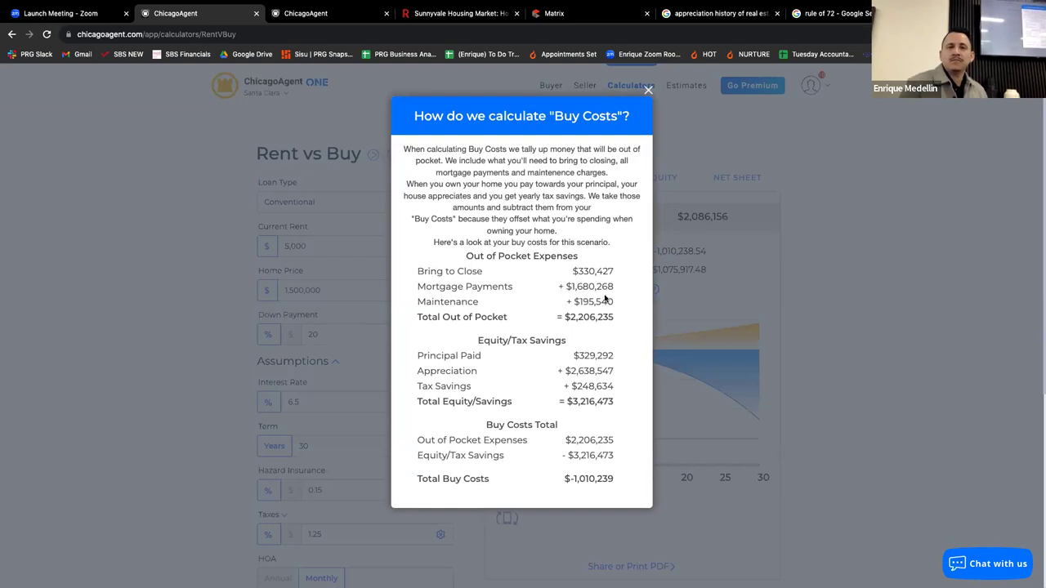
{"action": "left_click", "coordinate": [646, 92]}
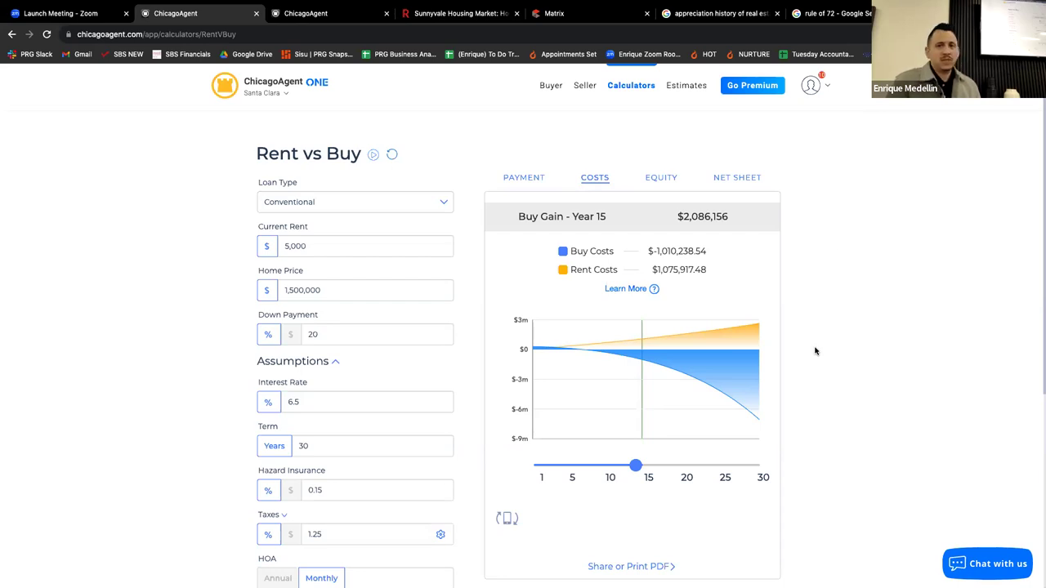
Step: Return to the 15-year total equity and check the home appreciation rate in the assumptions, leaving it unchanged
{"action": "left_click", "coordinate": [662, 179]}
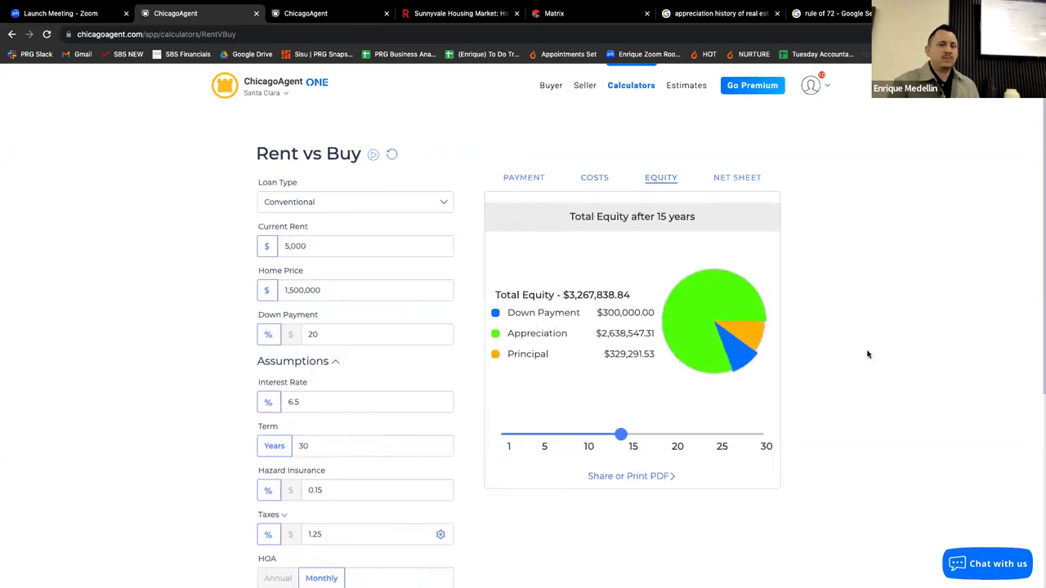
{"action": "scroll", "coordinate": [868, 353], "scroll_direction": "up", "scroll_amount": 5}
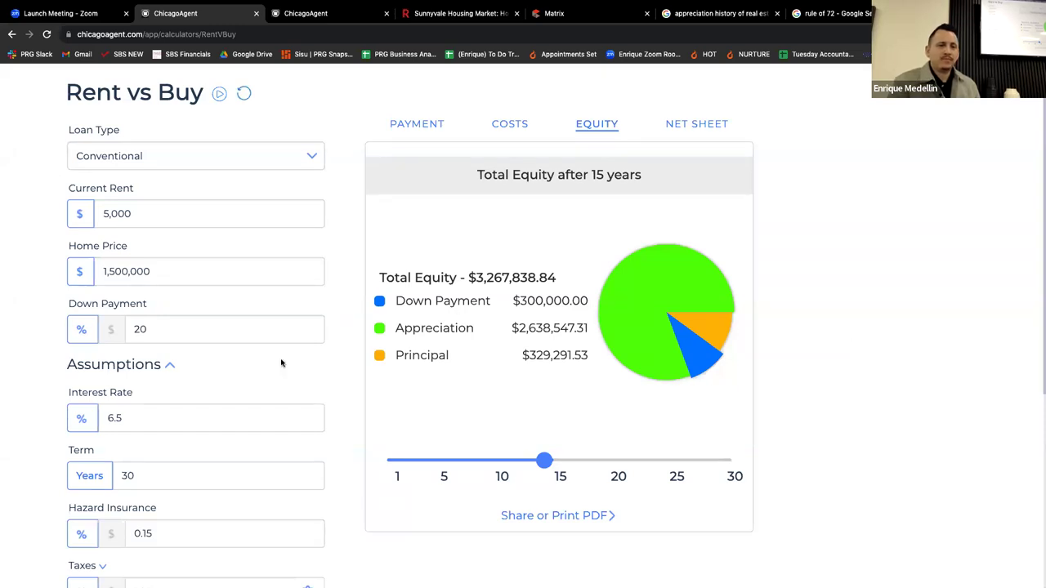
{"action": "scroll", "coordinate": [280, 360], "scroll_direction": "down", "scroll_amount": 3}
{"action": "scroll", "coordinate": [280, 359], "scroll_direction": "down", "scroll_amount": 6}
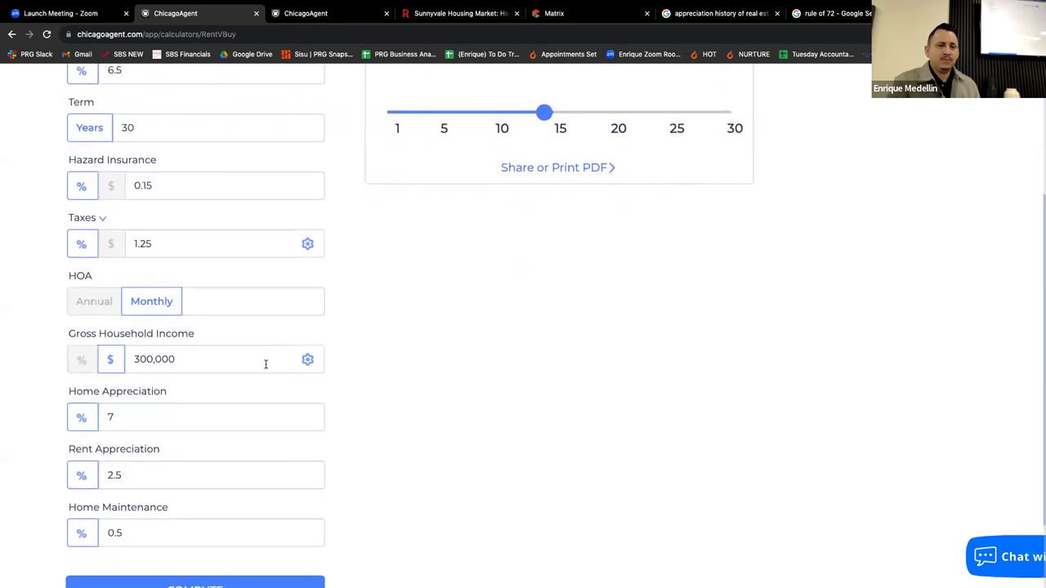
{"action": "left_click_drag", "start_coordinate": [152, 421], "coordinate": [86, 423]}
{"action": "left_click", "coordinate": [485, 390]}
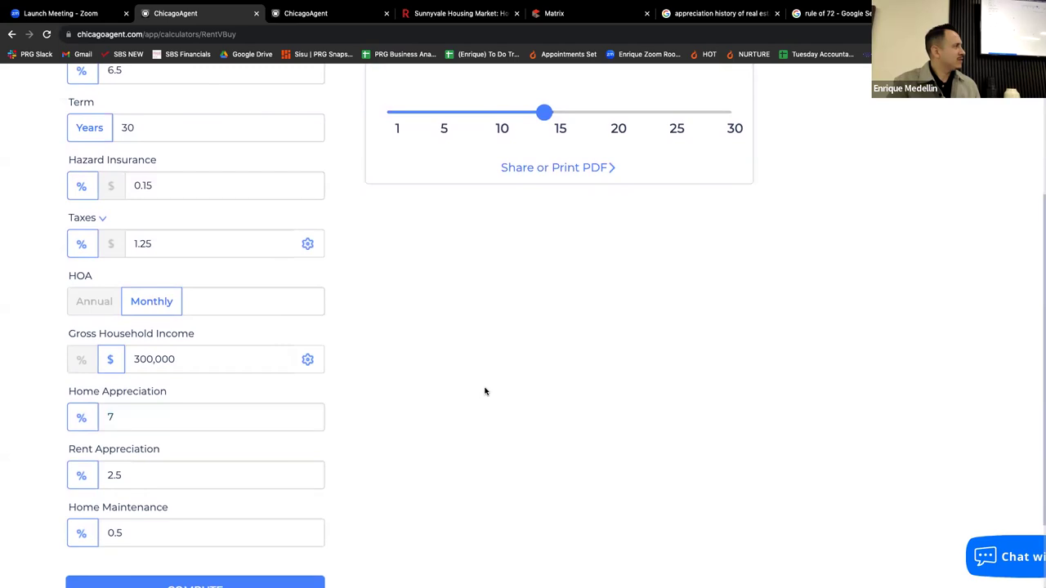
{"action": "scroll", "coordinate": [485, 391], "scroll_direction": "up", "scroll_amount": 3}
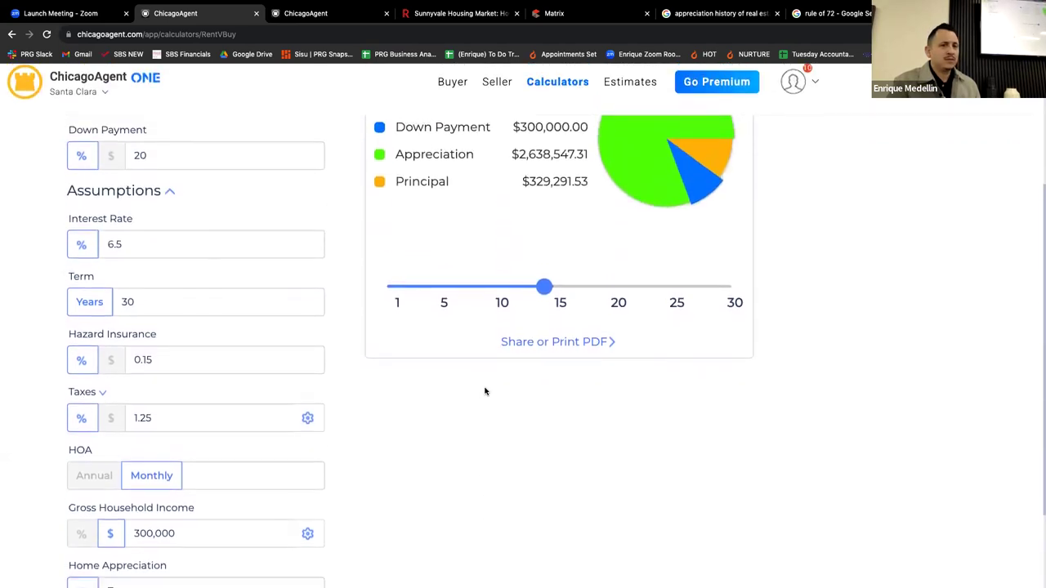
{"action": "scroll", "coordinate": [484, 392], "scroll_direction": "up", "scroll_amount": 3}
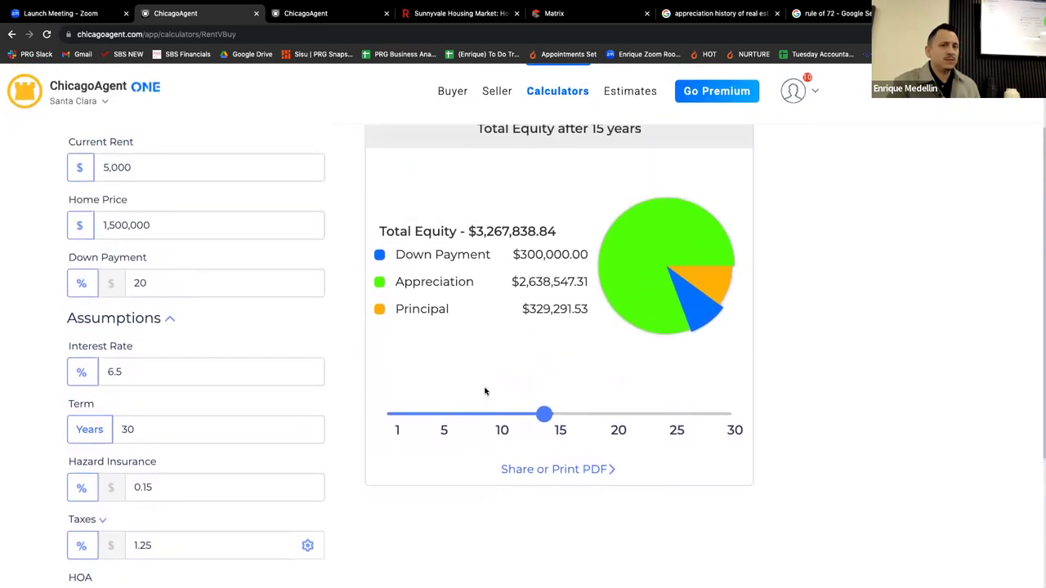
Step: Switch from the equity results to the MLSListings Matrix statistics on Sunnyvale sale prices over time
{"action": "scroll", "coordinate": [779, 335], "scroll_direction": "up", "scroll_amount": 1}
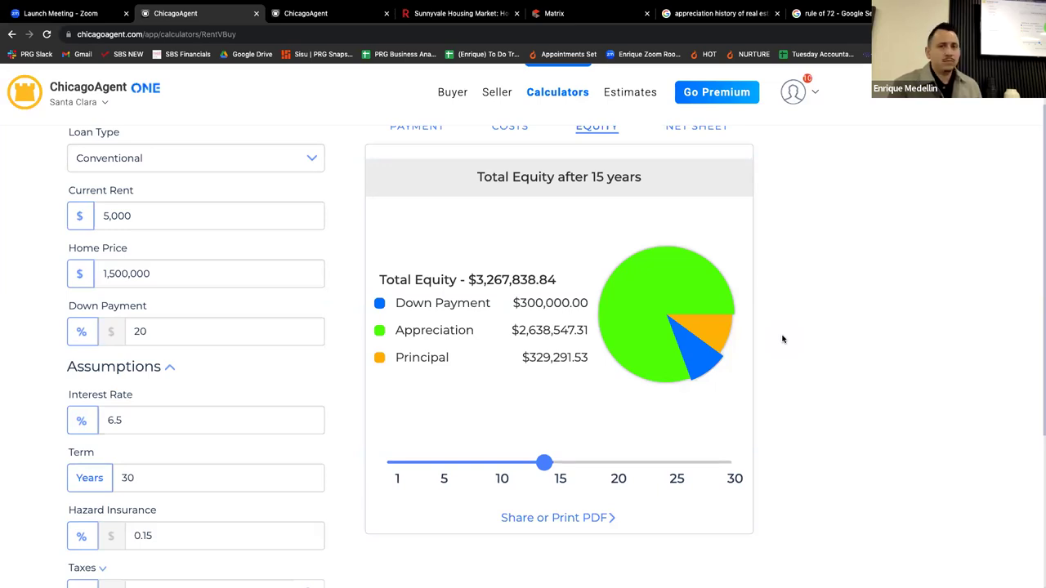
{"action": "scroll", "coordinate": [783, 339], "scroll_direction": "up", "scroll_amount": 1}
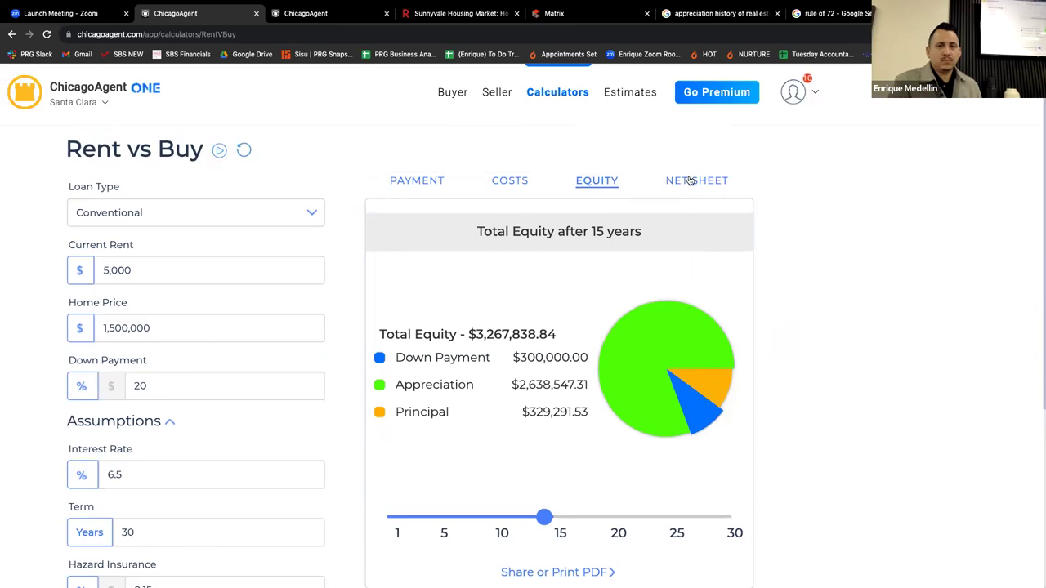
{"action": "scroll", "coordinate": [707, 185], "scroll_direction": "up", "scroll_amount": 1}
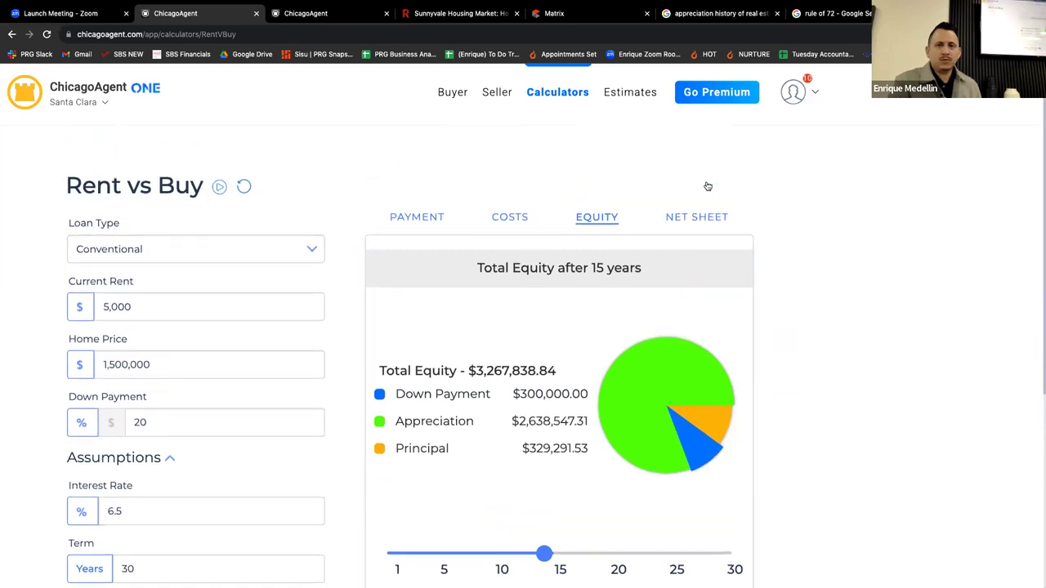
{"action": "scroll", "coordinate": [707, 186], "scroll_direction": "down", "scroll_amount": 1}
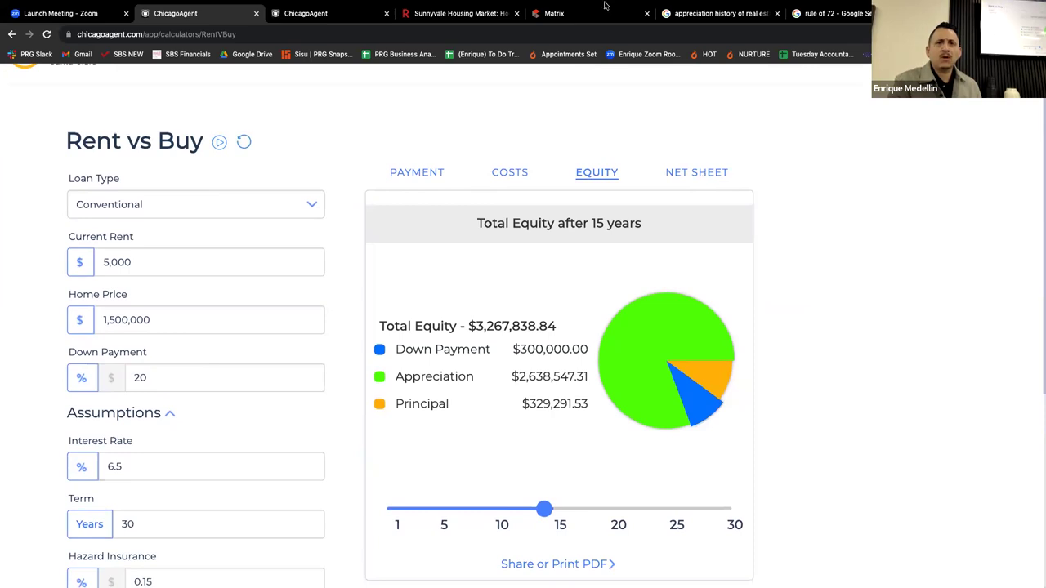
{"action": "left_click", "coordinate": [593, 22]}
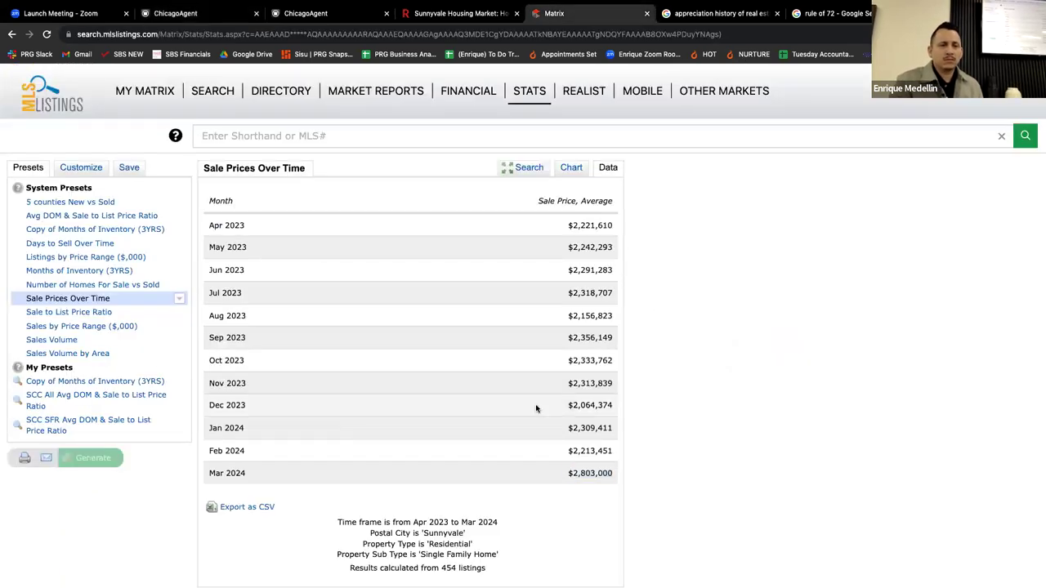
Step: Examine Sunnyvale's monthly average sale prices, and generate the Sale to List Price Ratio preset statistics
{"action": "scroll", "coordinate": [536, 408], "scroll_direction": "up", "scroll_amount": 5}
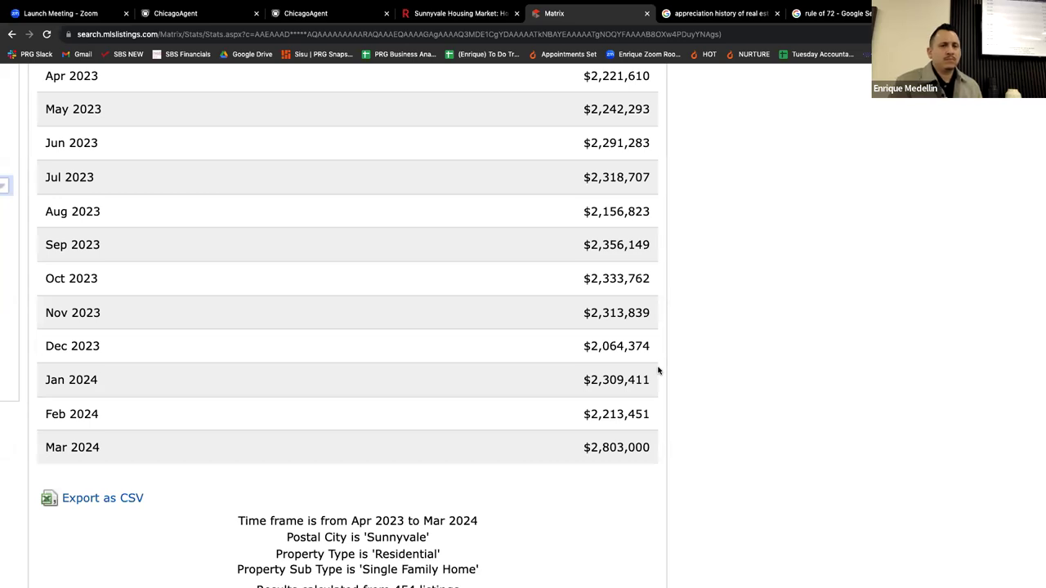
{"action": "scroll", "coordinate": [658, 371], "scroll_direction": "left", "scroll_amount": 5}
{"action": "scroll", "coordinate": [658, 369], "scroll_direction": "up", "scroll_amount": 2}
{"action": "scroll", "coordinate": [658, 367], "scroll_direction": "left", "scroll_amount": 2}
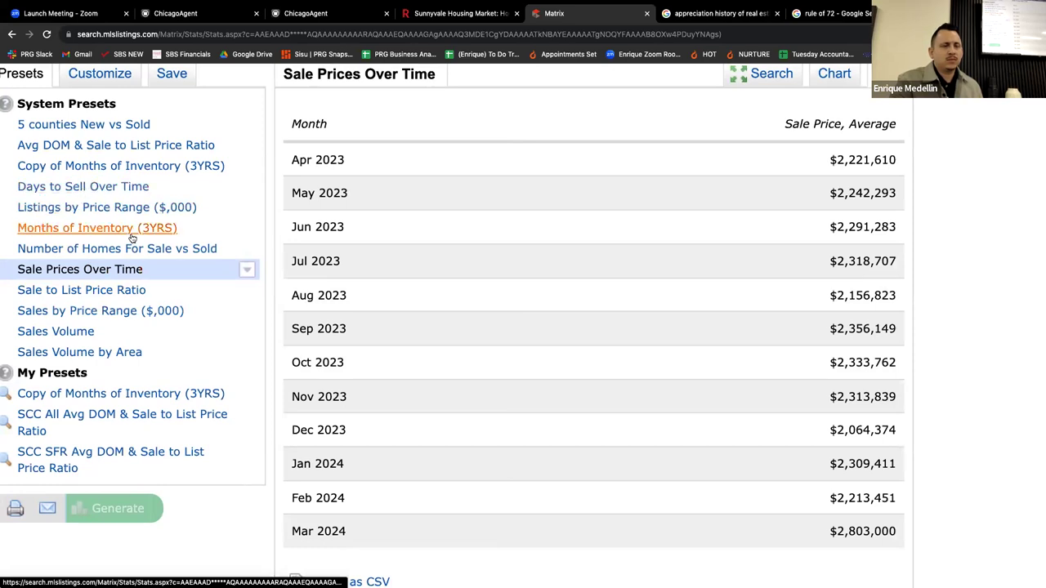
{"action": "left_click", "coordinate": [110, 294]}
{"action": "scroll", "coordinate": [483, 392], "scroll_direction": "down", "scroll_amount": 1}
{"action": "left_click", "coordinate": [124, 431]}
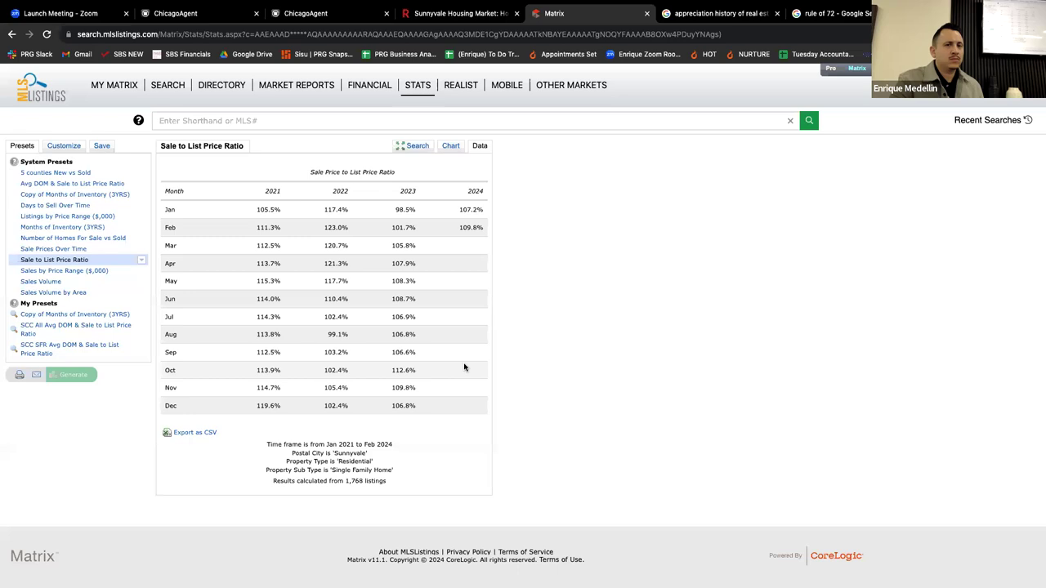
Step: Examine the sale to list price ratios by month since 2021, highlighting the December 2023 and February 2024 values
{"action": "scroll", "coordinate": [464, 367], "scroll_direction": "up", "scroll_amount": 5}
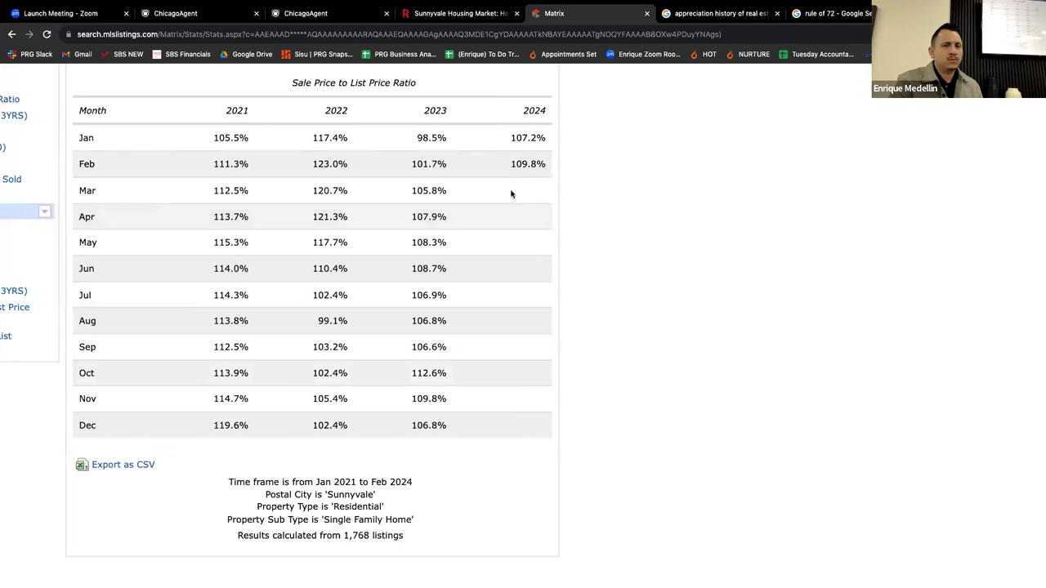
{"action": "scroll", "coordinate": [503, 266], "scroll_direction": "left", "scroll_amount": 4}
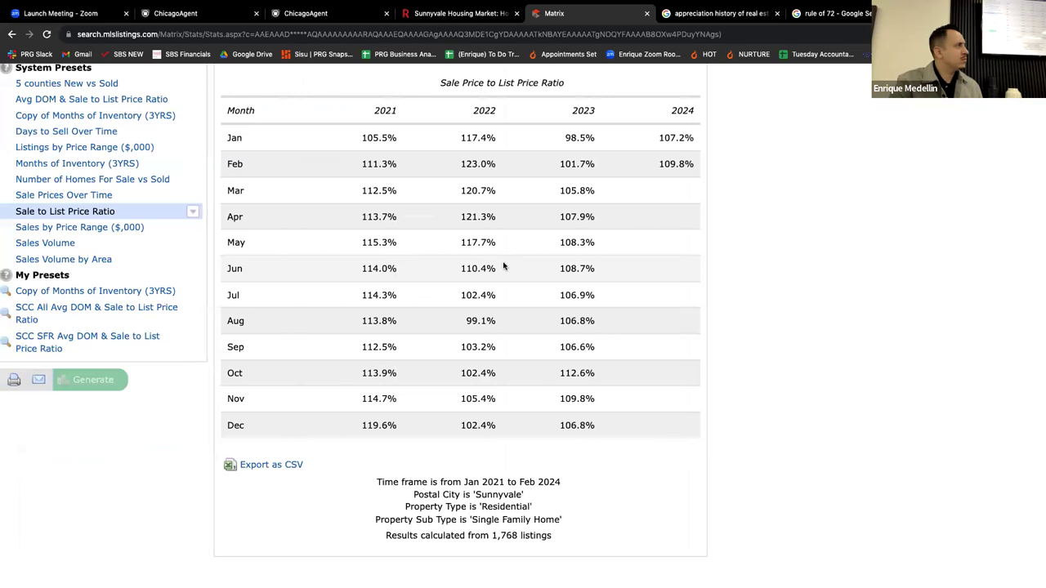
{"action": "scroll", "coordinate": [503, 266], "scroll_direction": "up", "scroll_amount": 1}
{"action": "scroll", "coordinate": [504, 267], "scroll_direction": "left", "scroll_amount": 1}
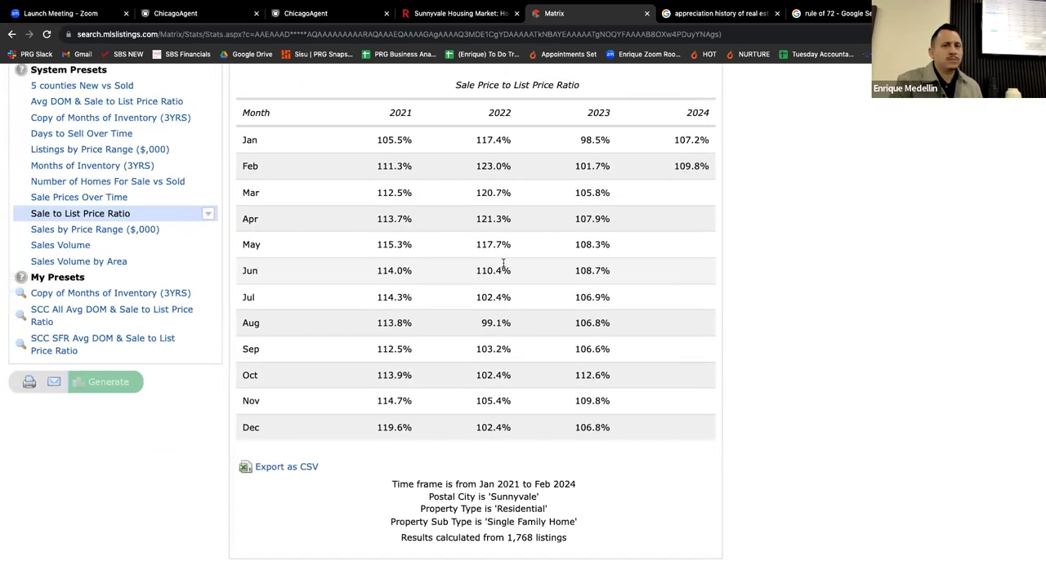
{"action": "scroll", "coordinate": [504, 262], "scroll_direction": "up", "scroll_amount": 1}
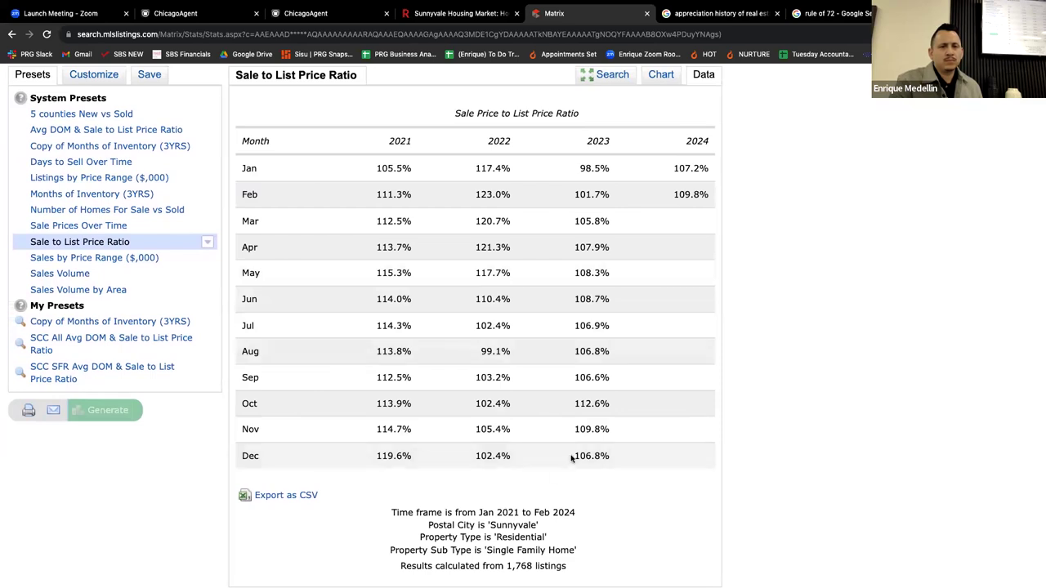
{"action": "left_click_drag", "start_coordinate": [575, 456], "coordinate": [607, 455]}
{"action": "left_click", "coordinate": [674, 194]}
{"action": "left_click_drag", "start_coordinate": [675, 194], "coordinate": [711, 195]}
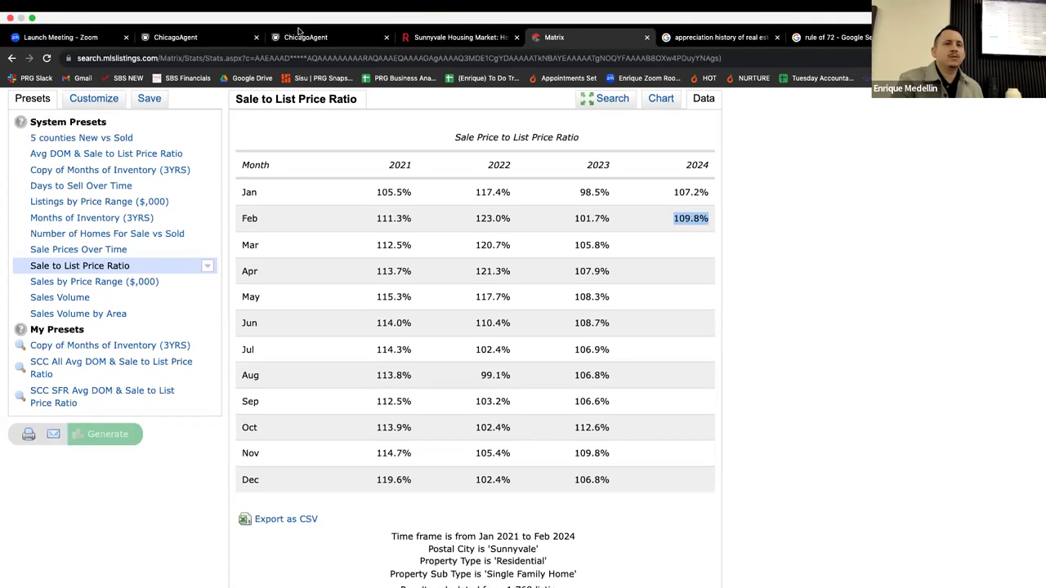
Step: Switch back to ChicagoAgent's Rent vs Buy calculator and show the total equity after 15 years
{"action": "left_click", "coordinate": [301, 37]}
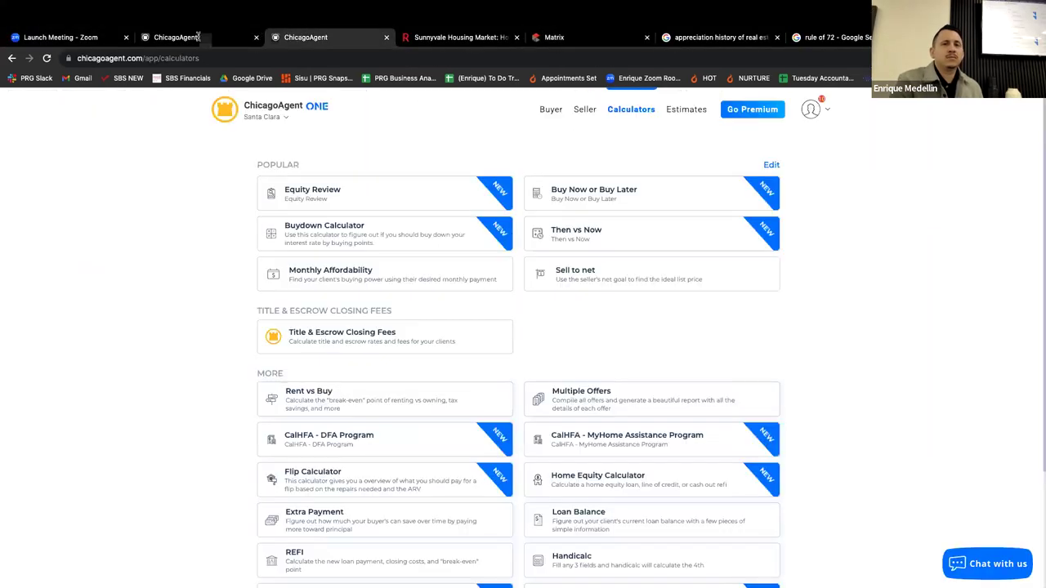
{"action": "left_click", "coordinate": [196, 37]}
{"action": "scroll", "coordinate": [799, 374], "scroll_direction": "down", "scroll_amount": 2}
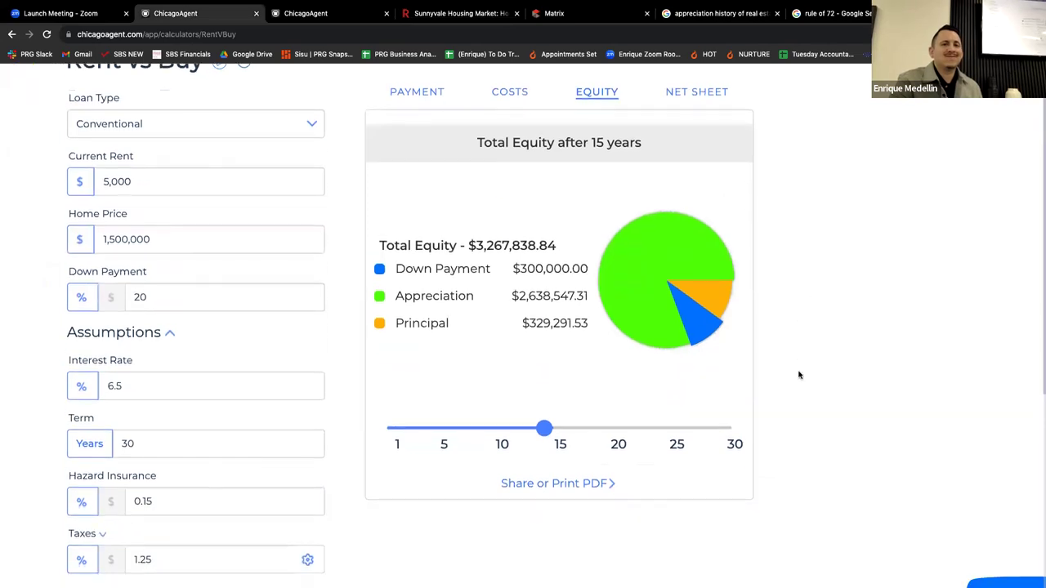
{"action": "scroll", "coordinate": [799, 374], "scroll_direction": "up", "scroll_amount": 1}
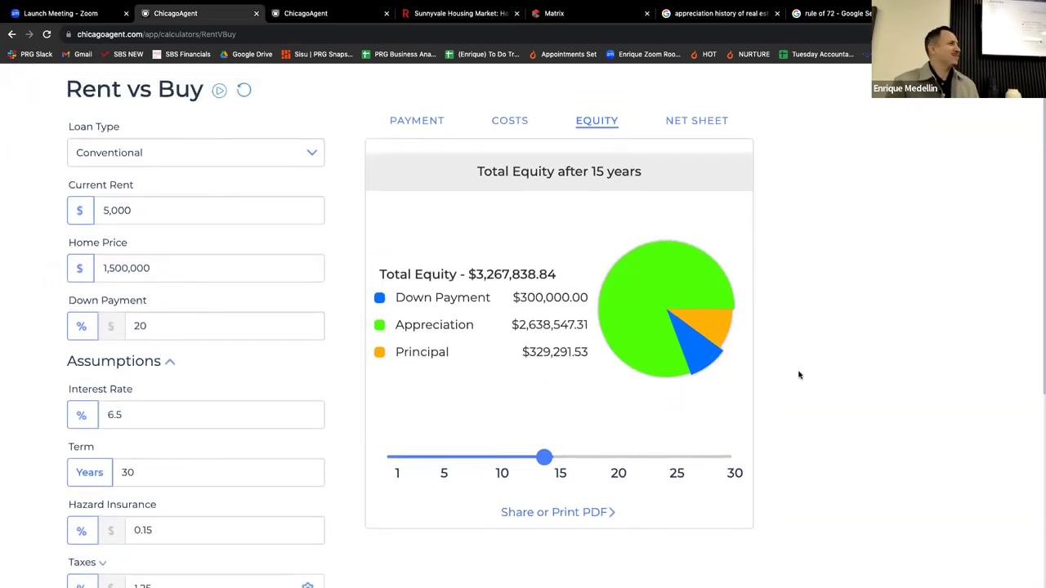